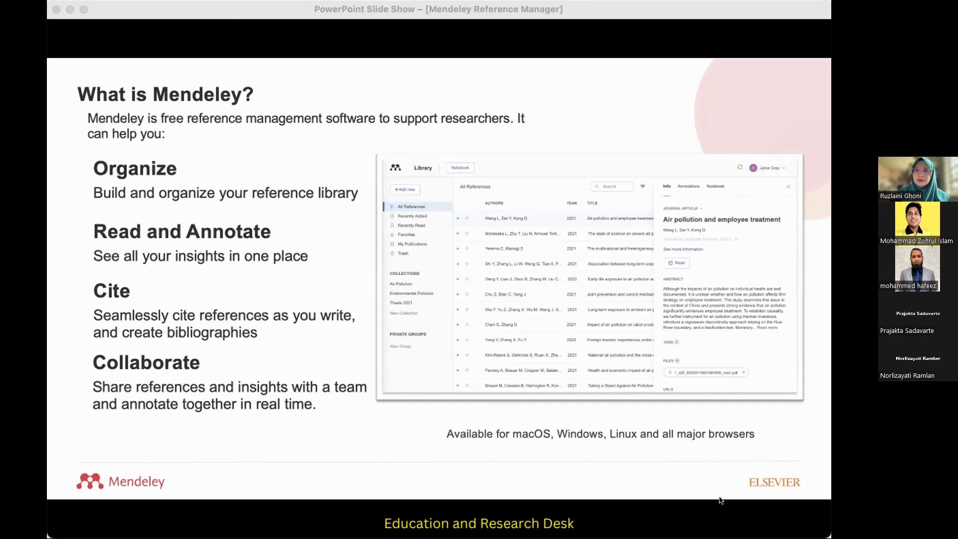
# Switch to the Chrome browser and run a Google search for "mendeley".
pyautogui.click(824, 494)
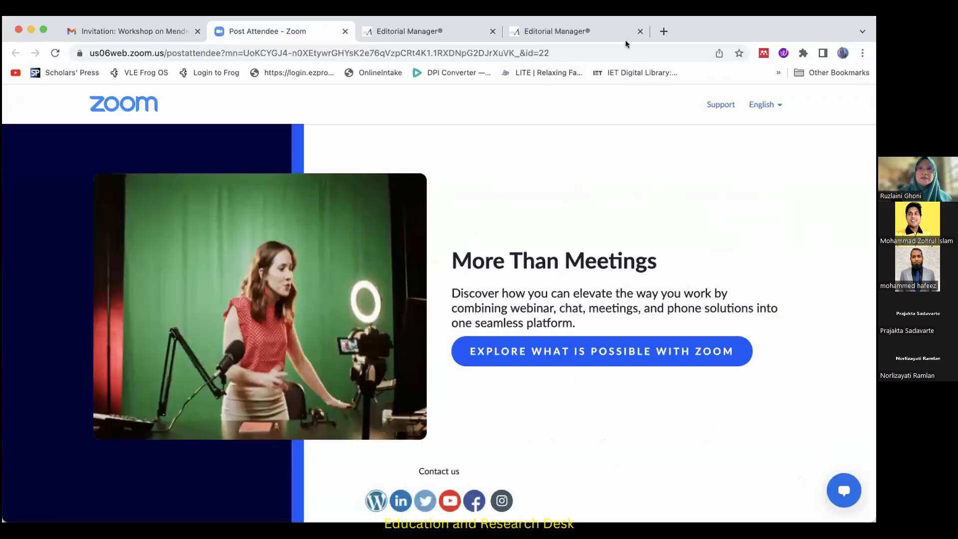
pyautogui.click(322, 48)
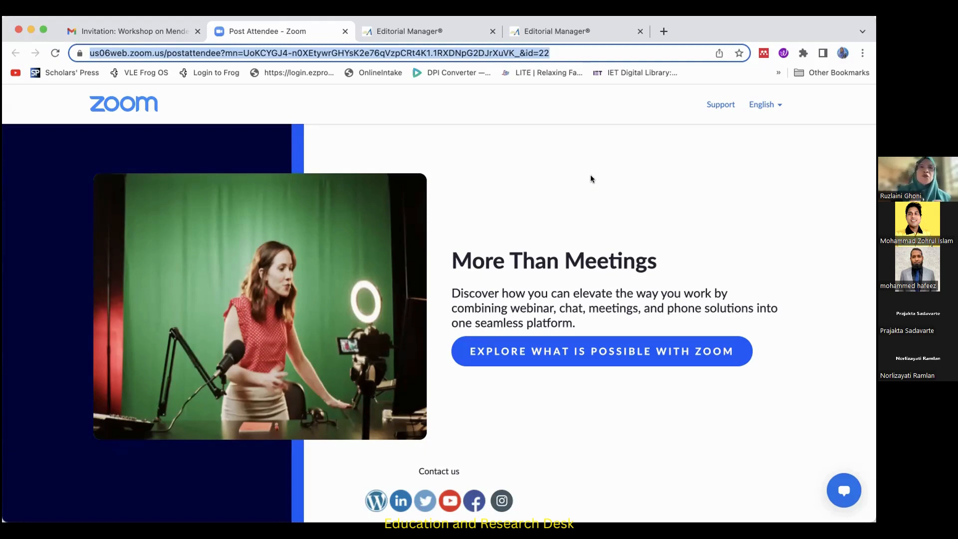
pyautogui.click(570, 53)
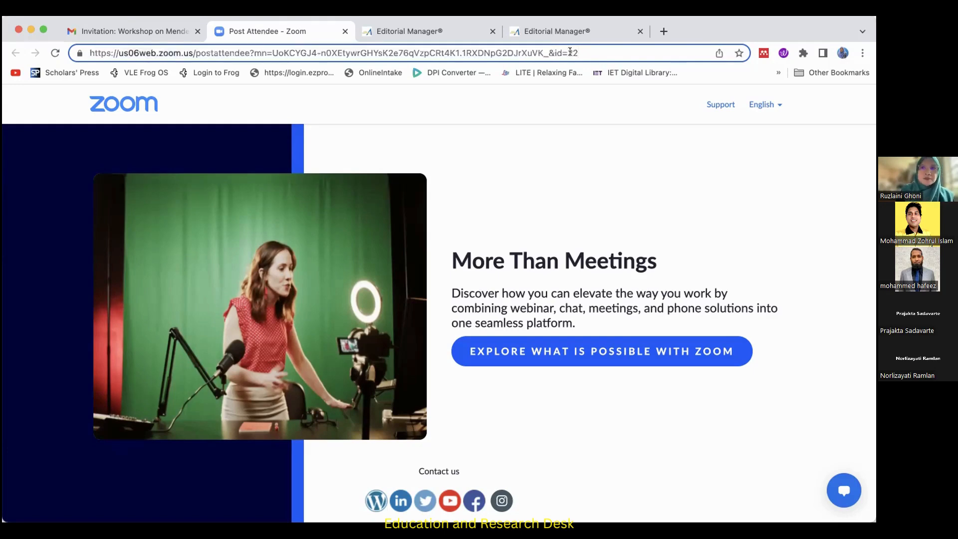
pyautogui.tripleClick(571, 54)
pyautogui.write('mende')
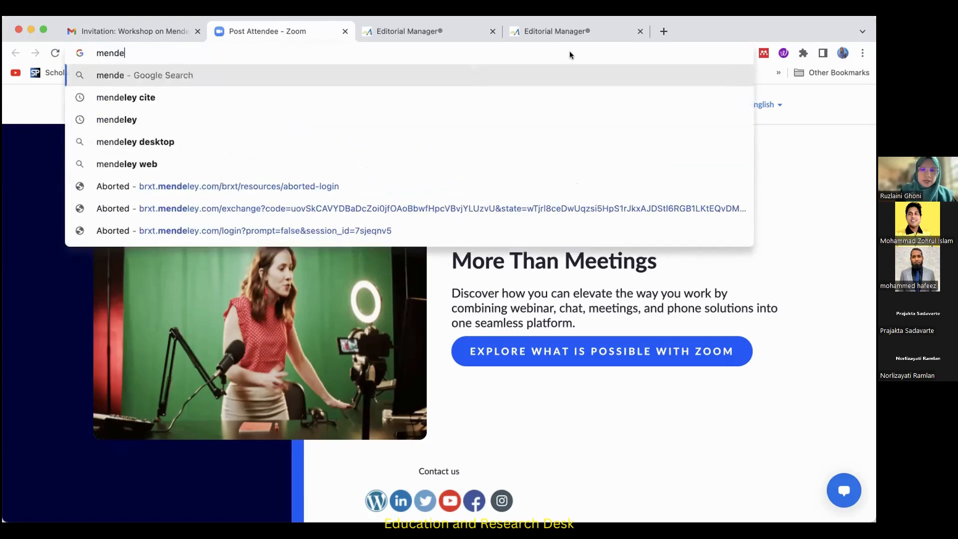
pyautogui.write('ley')
pyautogui.press('Return')
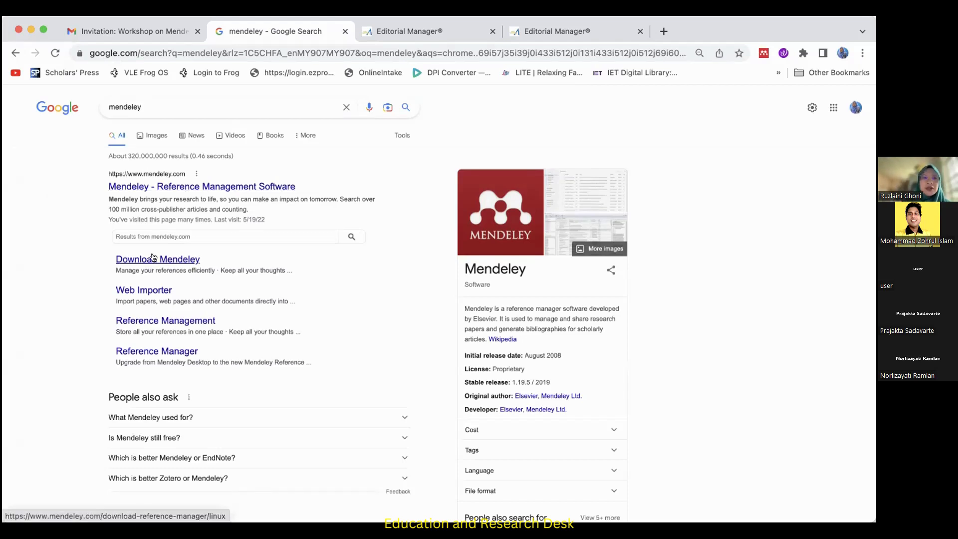
# Open the Download Mendeley search result and accept all cookies on the site.
pyautogui.click(175, 261)
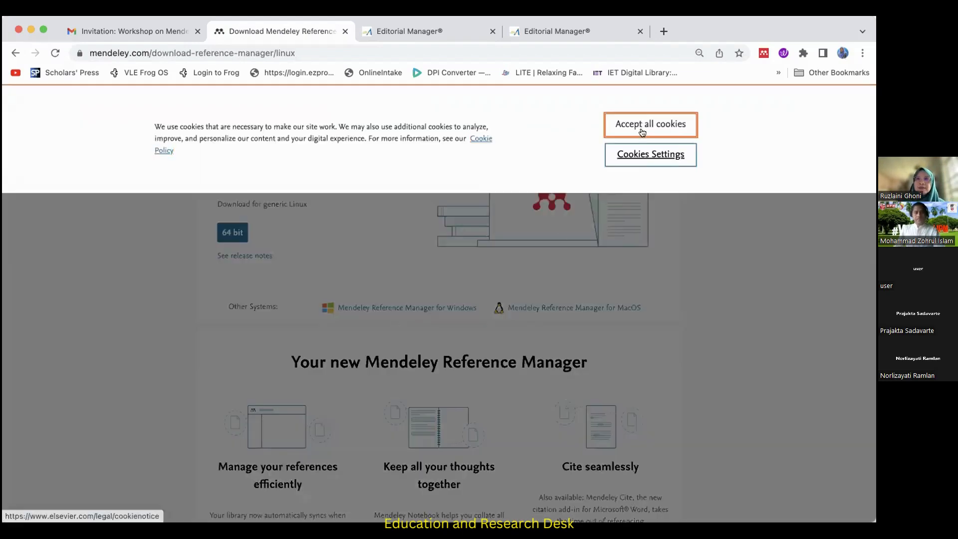
pyautogui.click(643, 127)
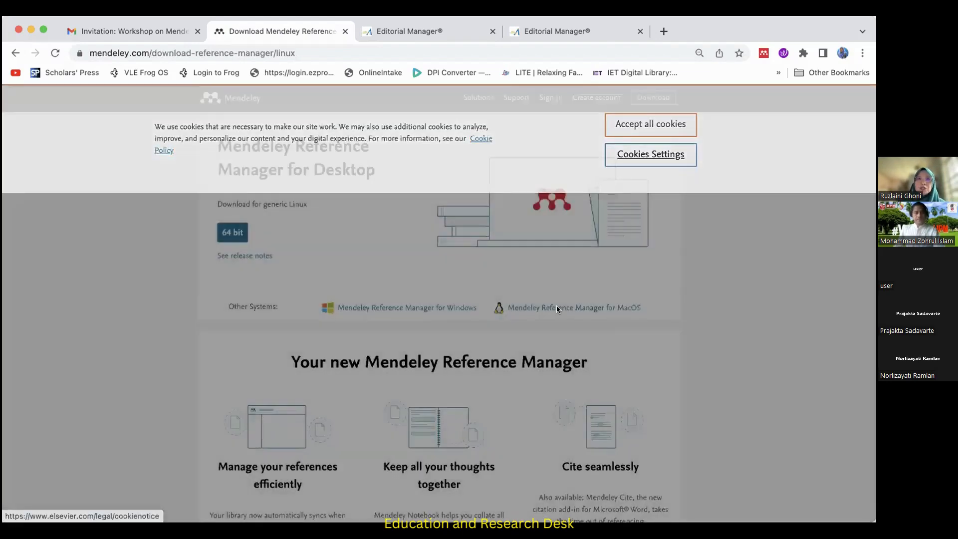
pyautogui.scroll(-2, 557, 306)
pyautogui.scroll(2, 556, 306)
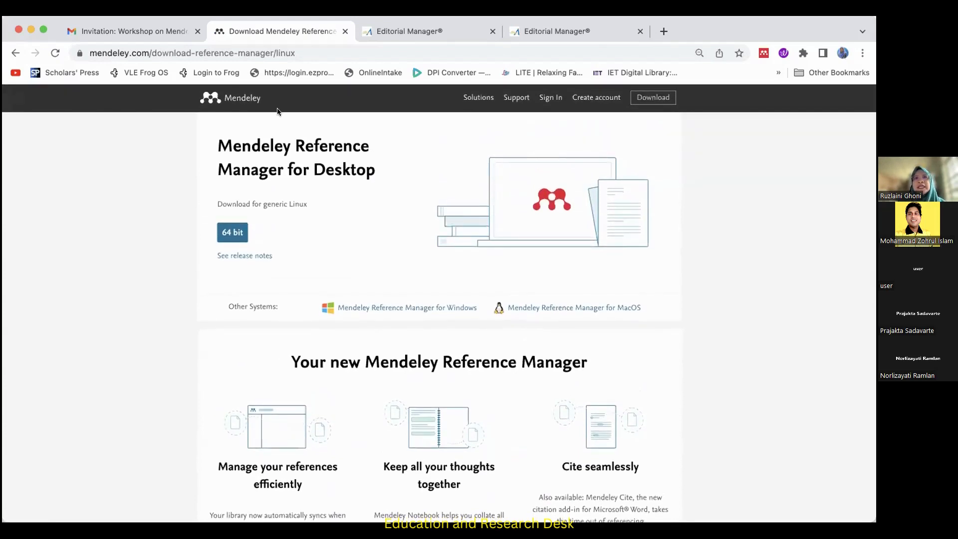
# Return to the search results, open the main Mendeley site and go to its reference manager download page.
pyautogui.click(15, 53)
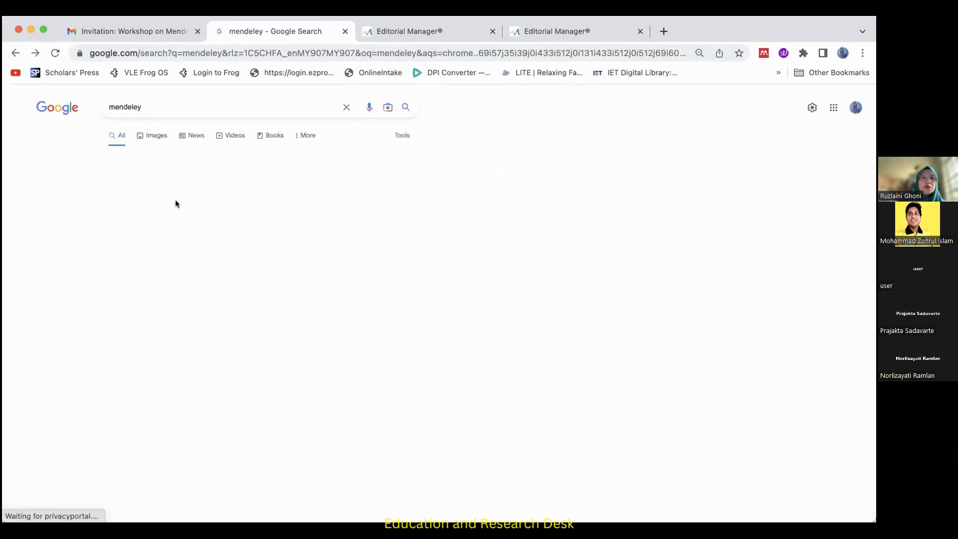
pyautogui.click(184, 190)
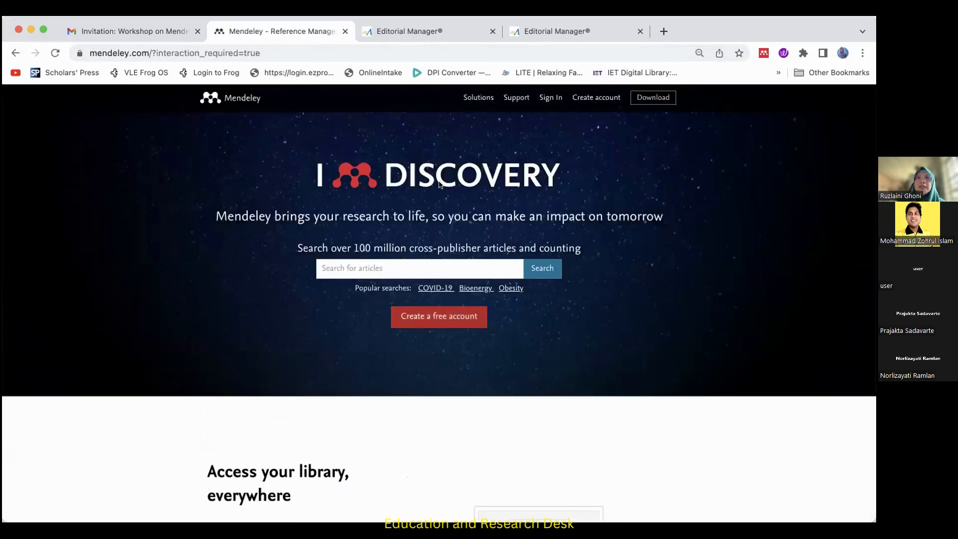
pyautogui.scroll(-10, 440, 184)
pyautogui.scroll(-13, 439, 184)
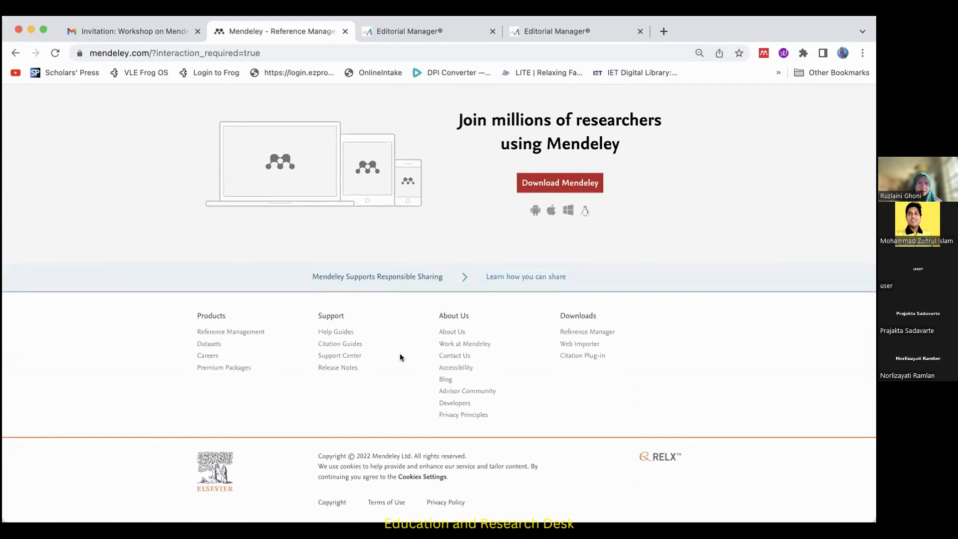
pyautogui.scroll(20, 400, 355)
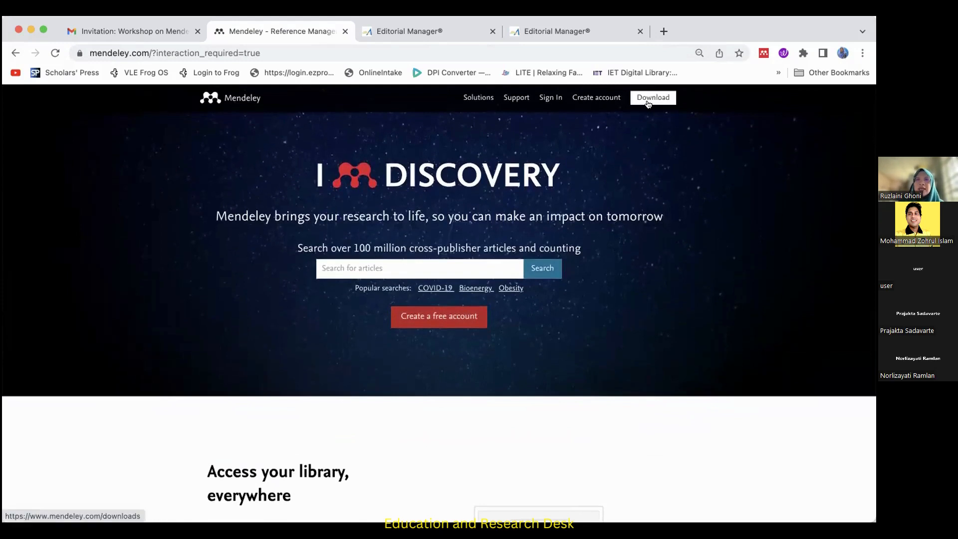
pyautogui.click(648, 104)
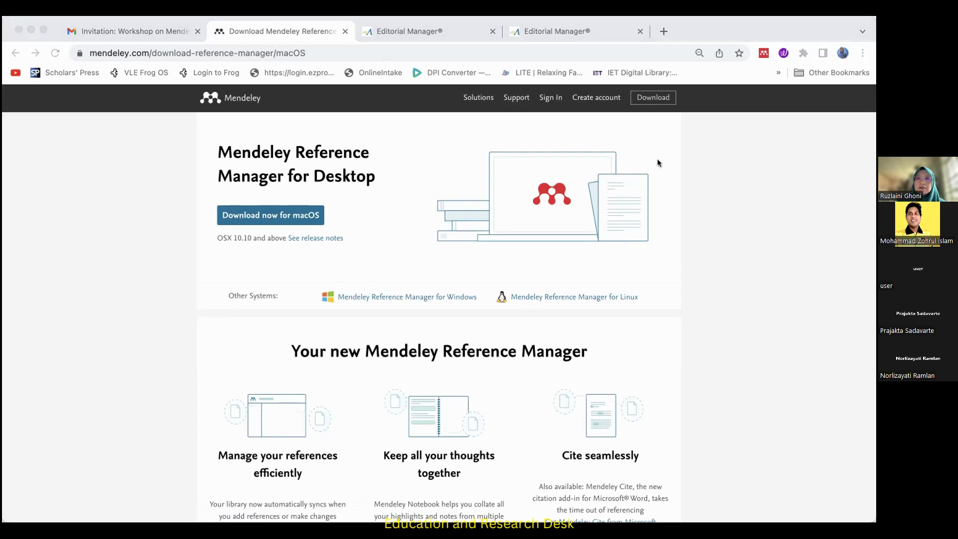
# Switch to Mendeley Reference Manager and examine the options for installing Mendeley Web Importer and Mendeley Cite for Microsoft Word.
pyautogui.click(724, 471)
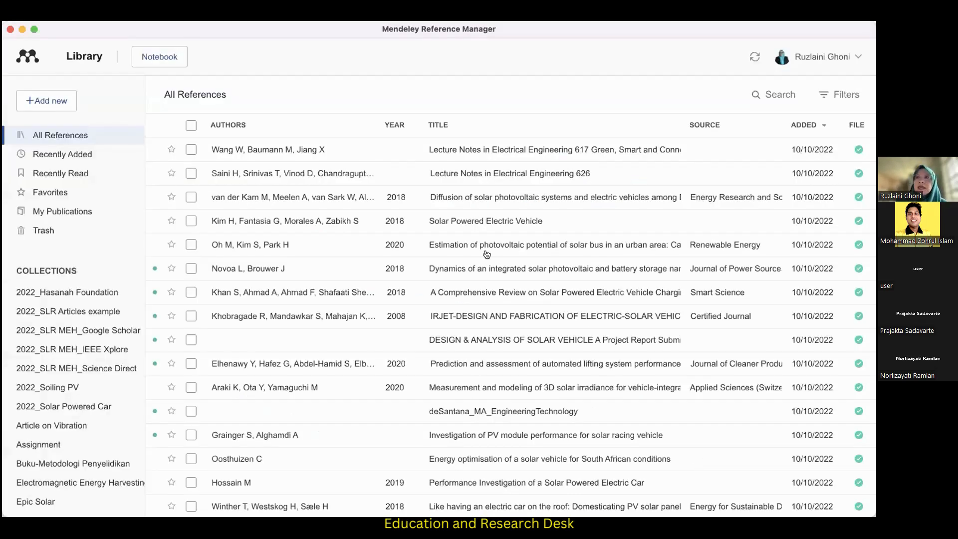
pyautogui.click(224, 22)
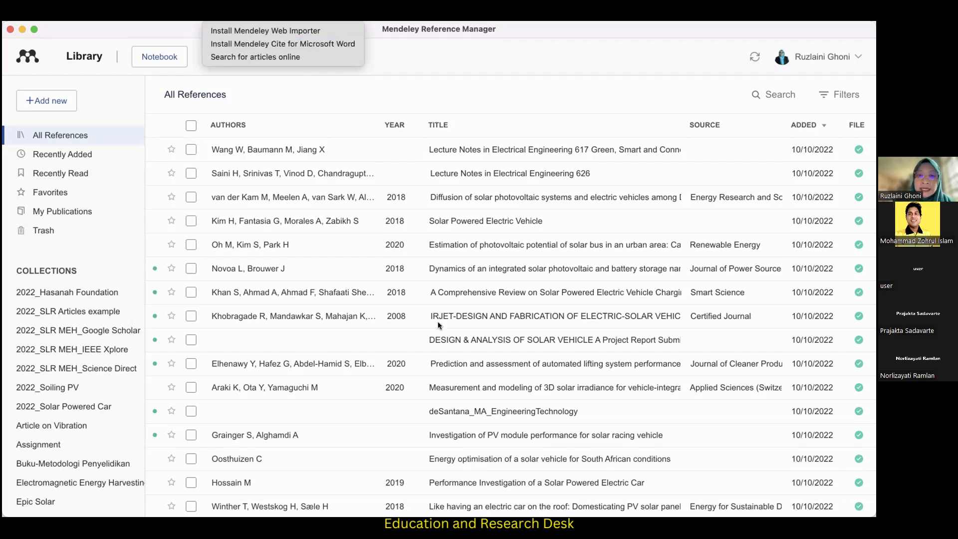
pyautogui.click(261, 324)
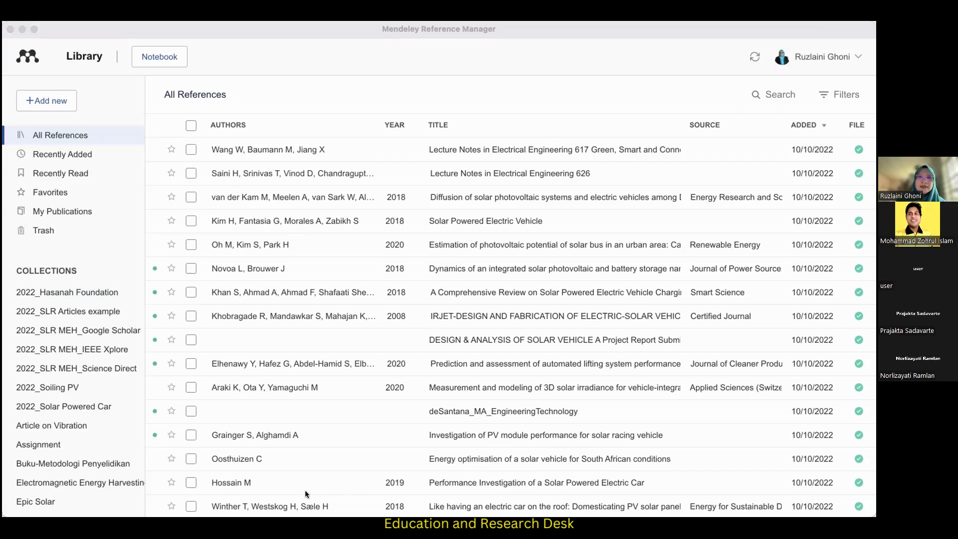
# Switch to the blank Word document and display the Mendeley citation tools among its reference commands.
pyautogui.click(700, 460)
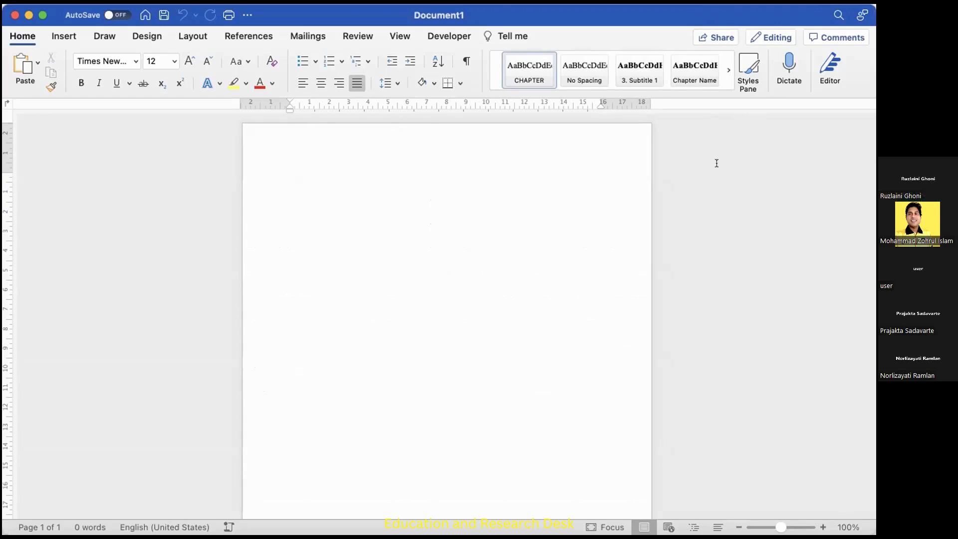
pyautogui.click(239, 35)
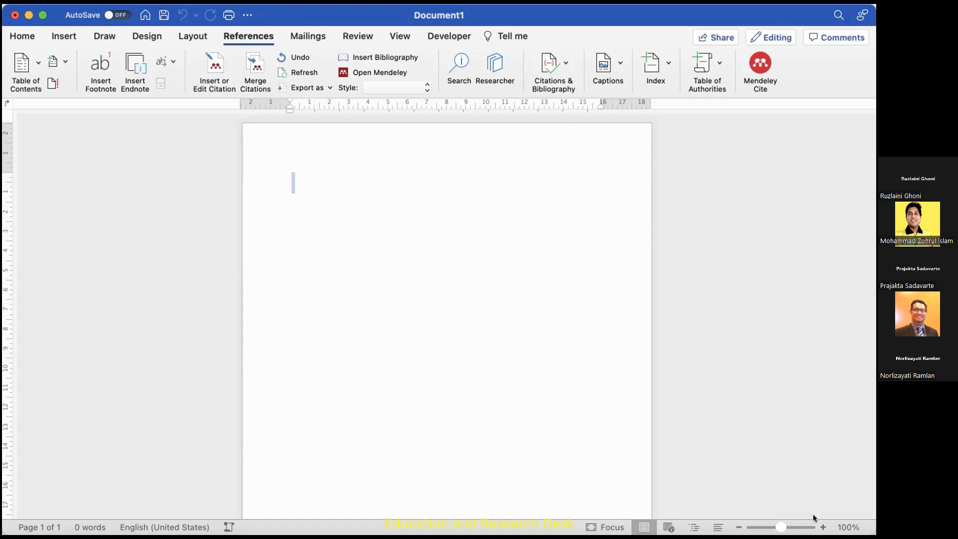
pyautogui.click(693, 516)
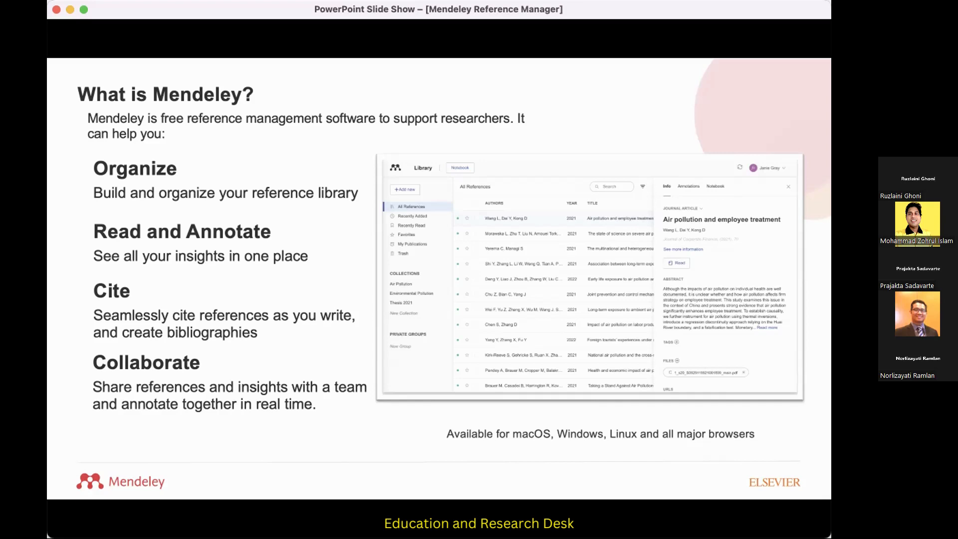
pyautogui.press('Left')
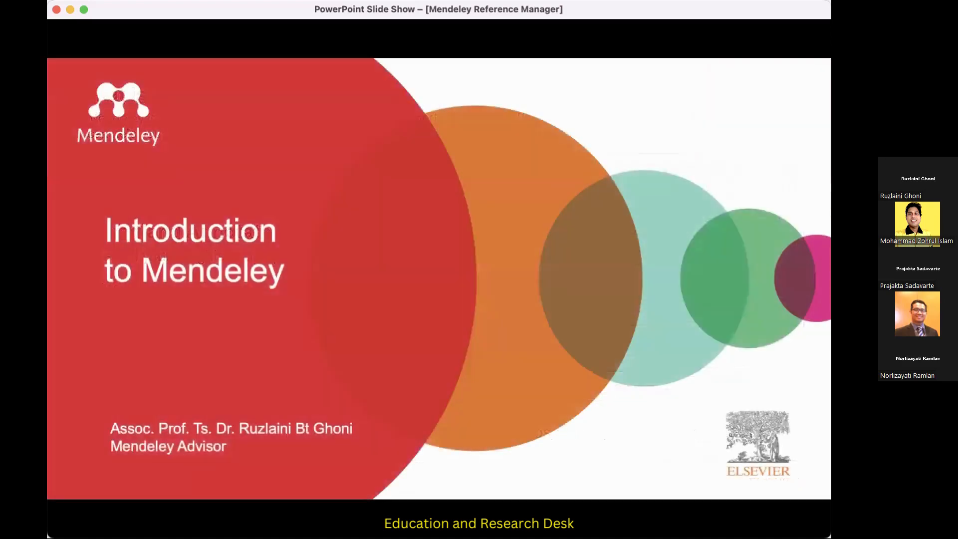
pyautogui.click(365, 300)
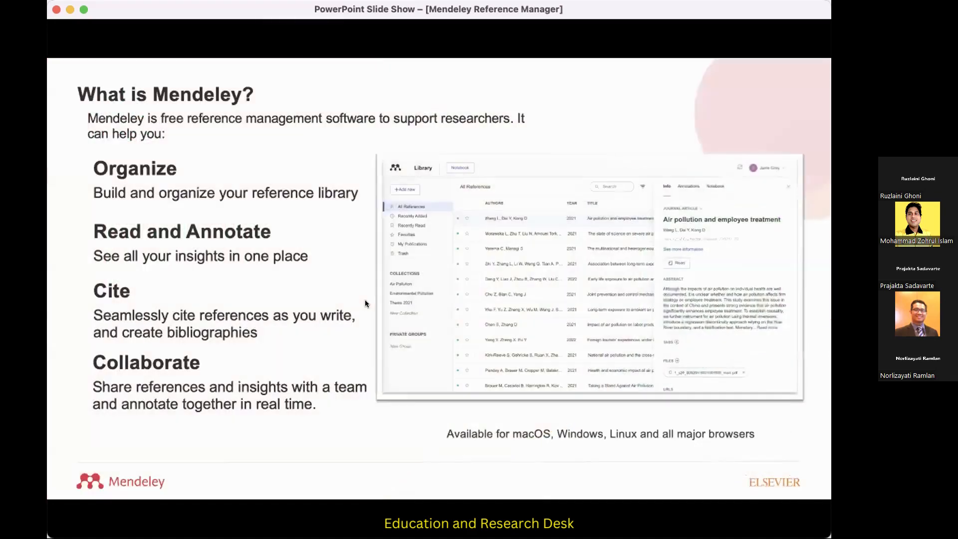
pyautogui.click(365, 302)
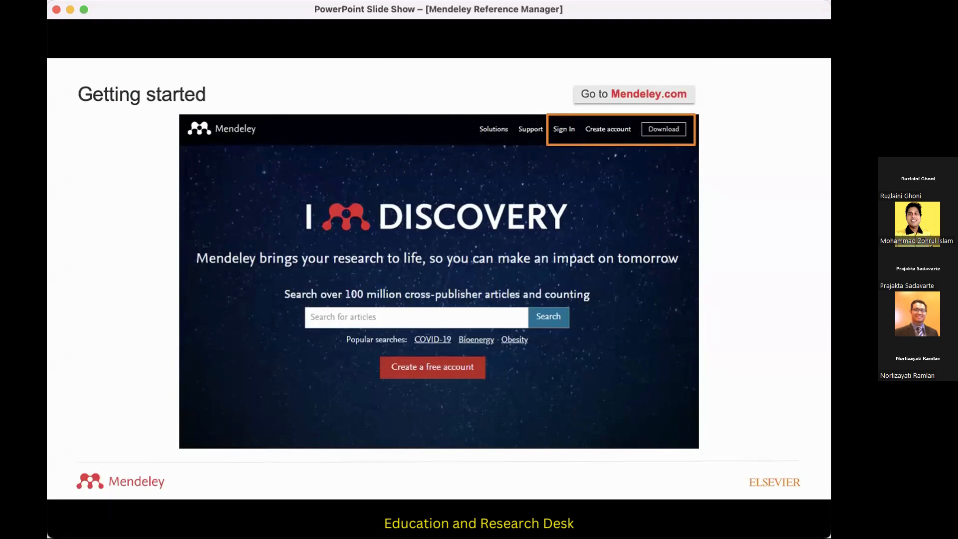
pyautogui.press('Right')
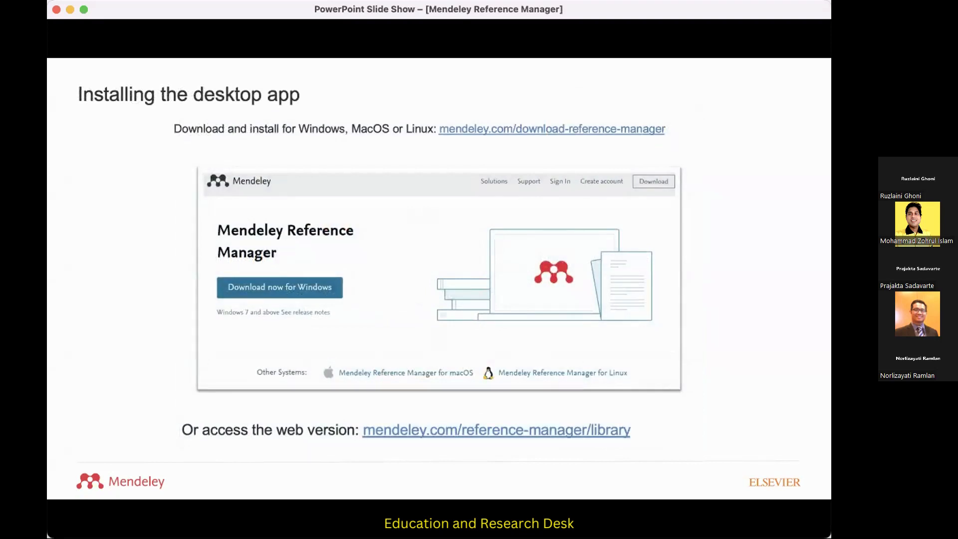
pyautogui.press('Right')
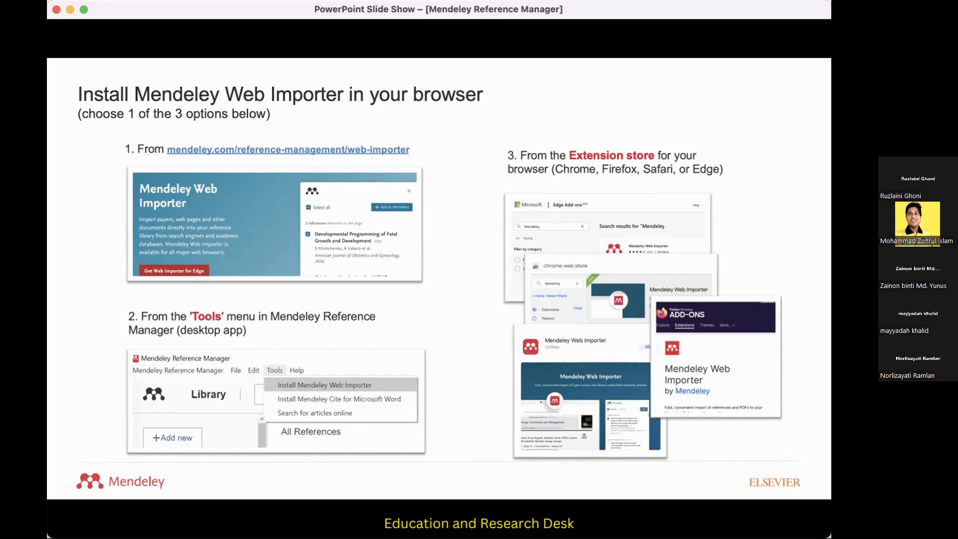
pyautogui.press('Right')
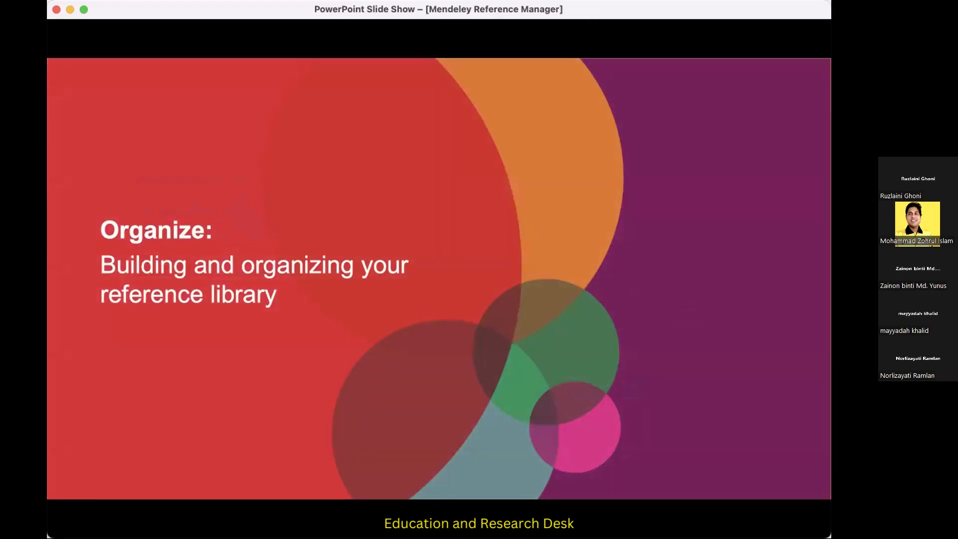
pyautogui.press('Right')
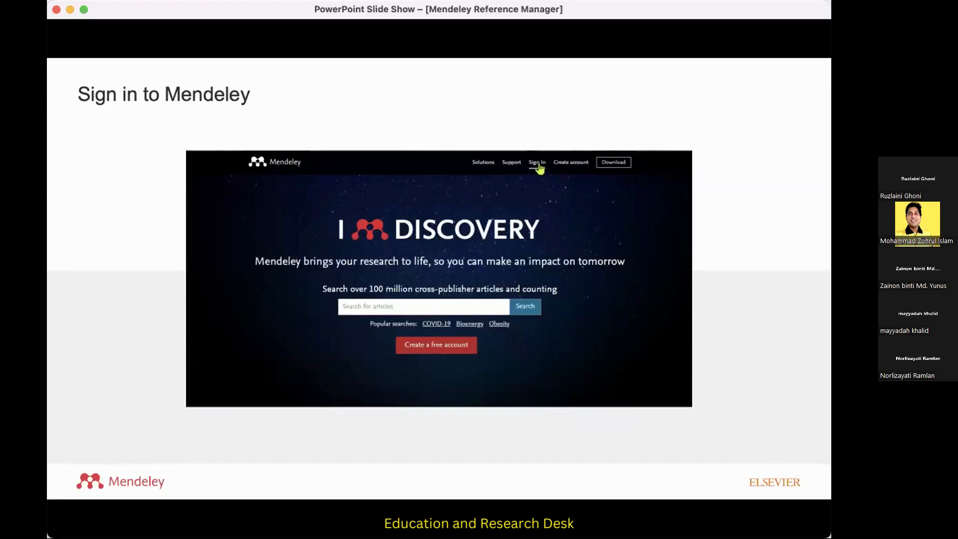
pyautogui.press('Right')
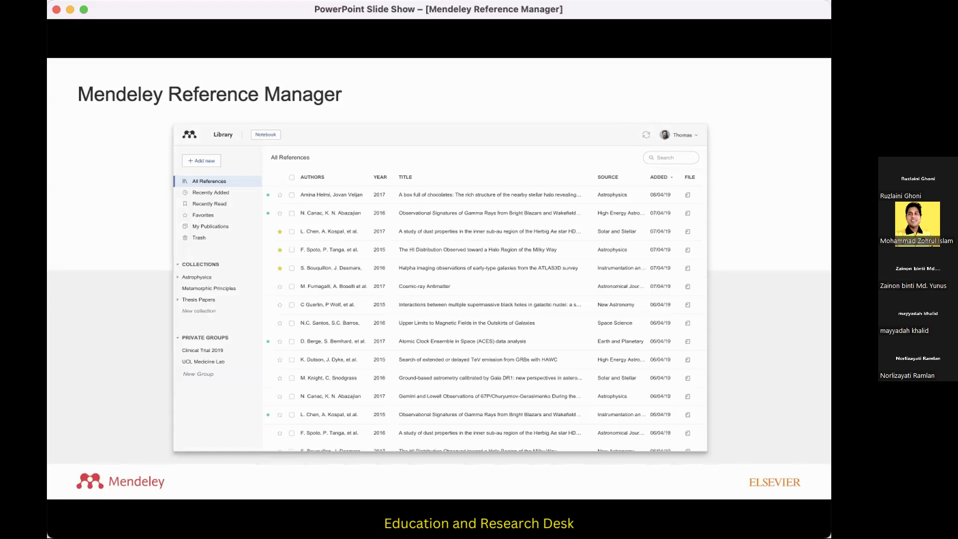
pyautogui.press('Right')
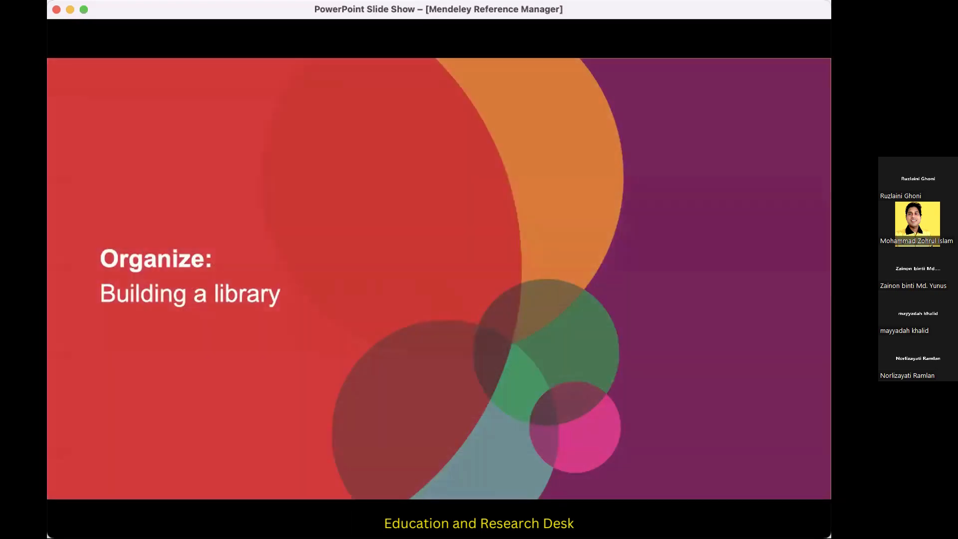
pyautogui.press('Left')
pyautogui.press('Left')
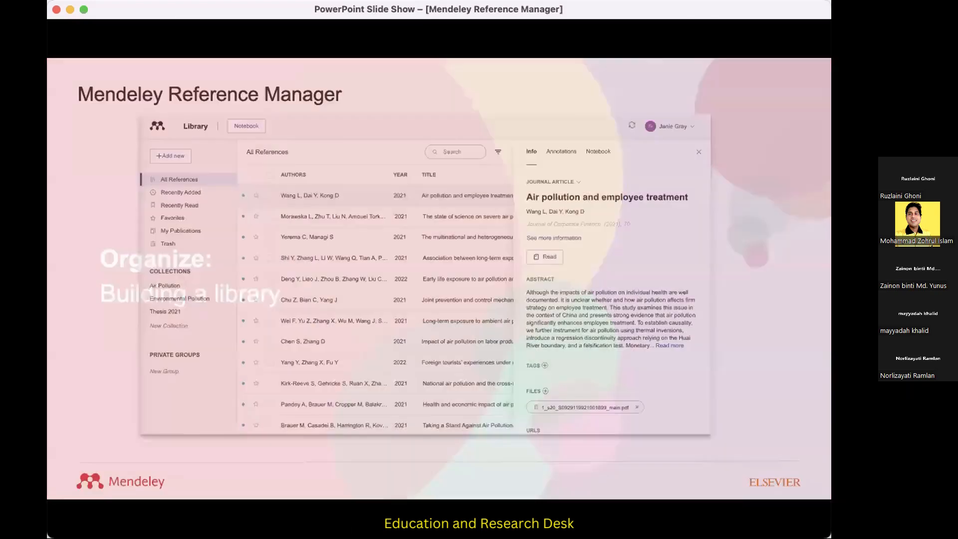
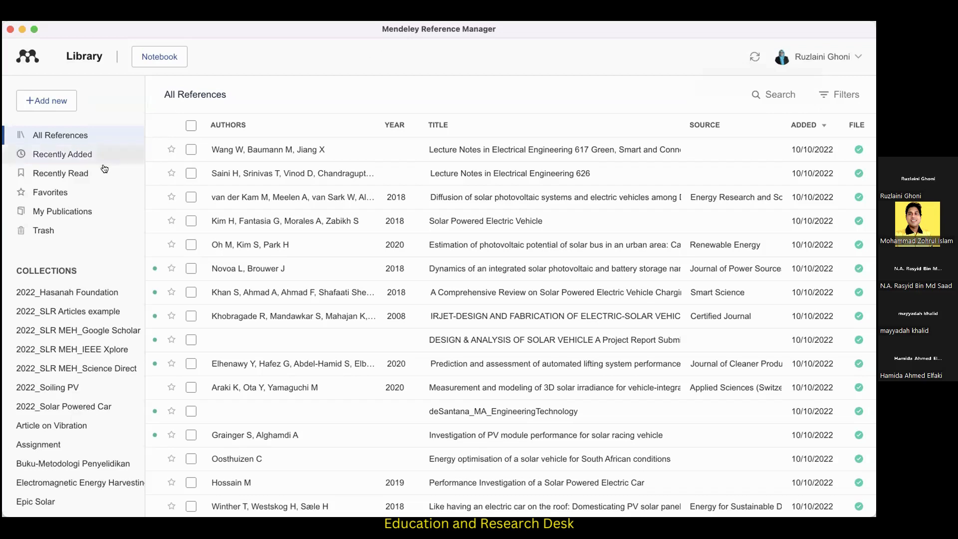
# Look through the full list of library references and try selecting and deselecting the first entry.
pyautogui.click(76, 137)
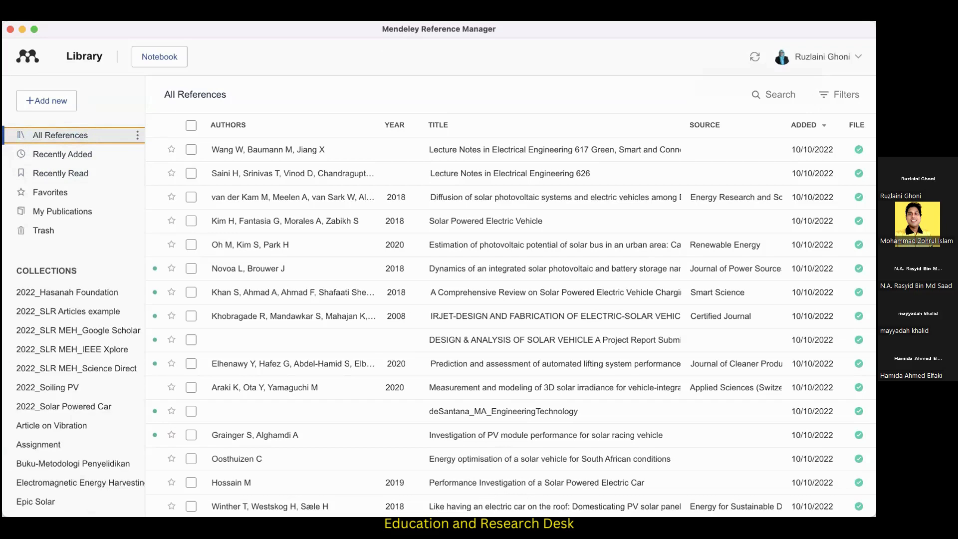
pyautogui.scroll(-4, 274, 379)
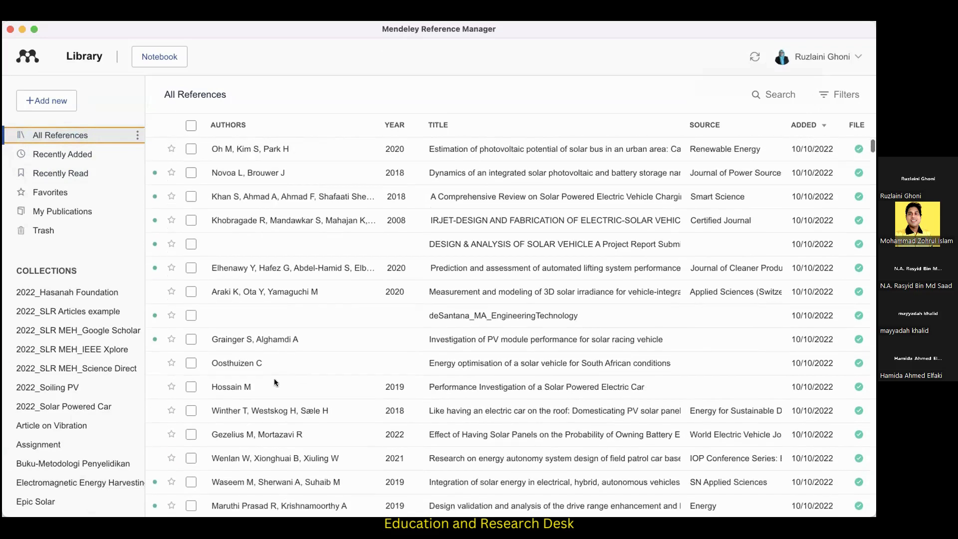
pyautogui.scroll(4, 274, 389)
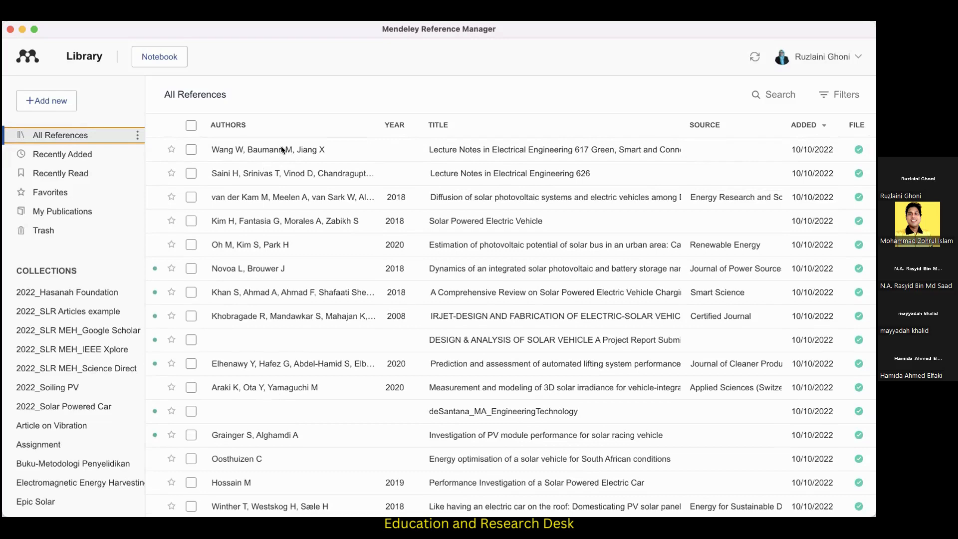
pyautogui.scroll(-2, 340, 269)
pyautogui.scroll(2, 342, 273)
pyautogui.scroll(-12, 334, 253)
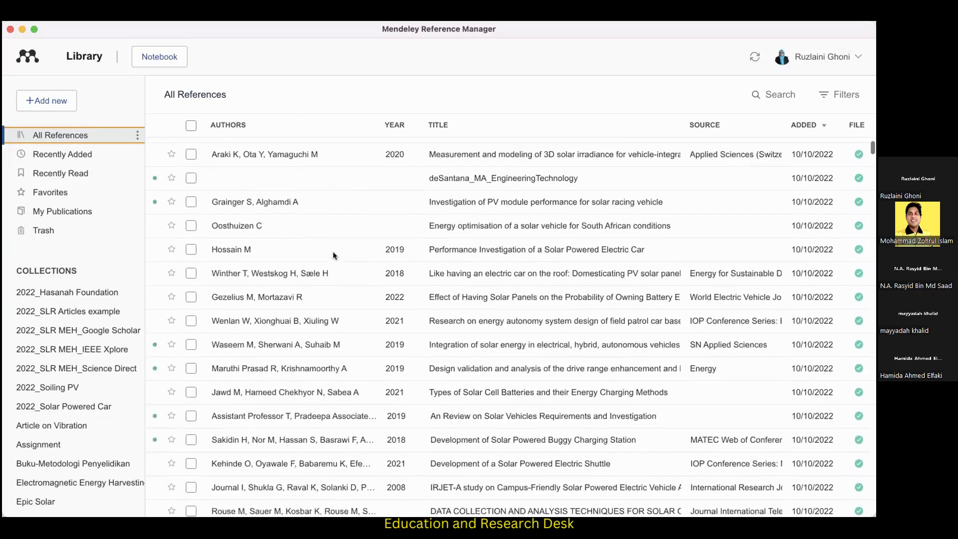
pyautogui.scroll(-2, 334, 256)
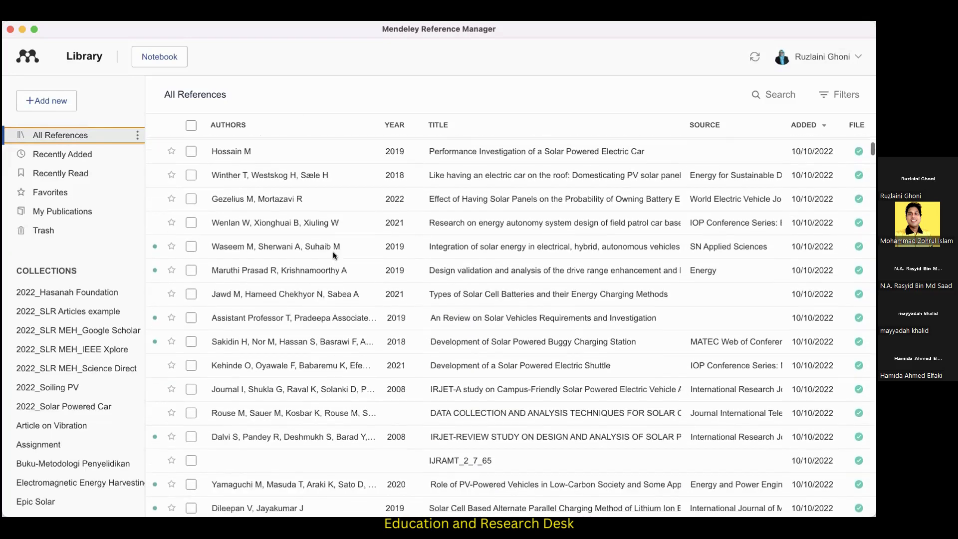
pyautogui.scroll(14, 333, 254)
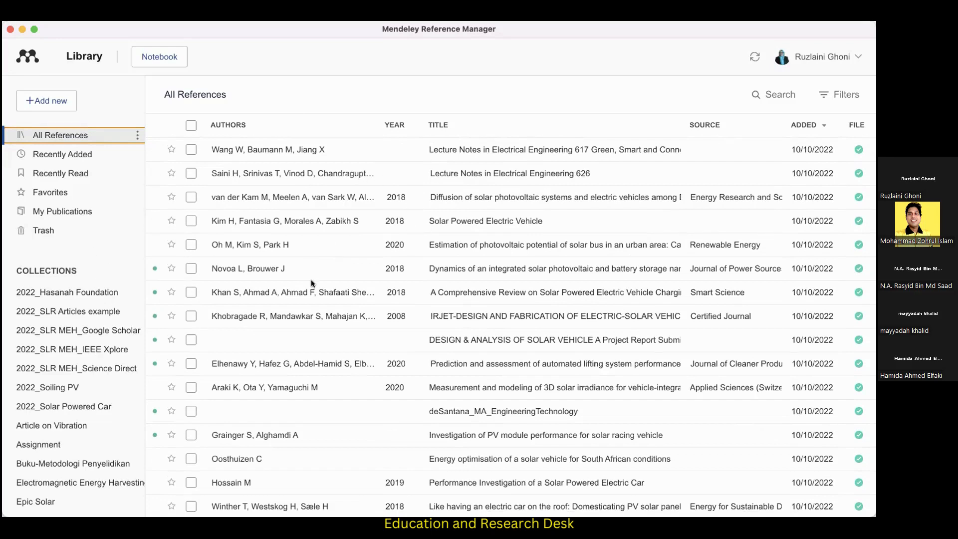
pyautogui.click(192, 150)
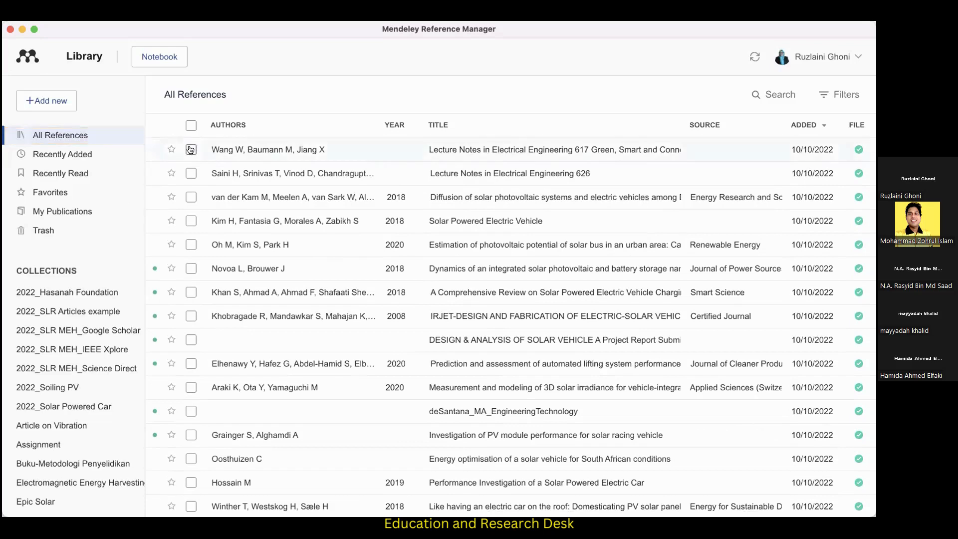
pyautogui.click(190, 150)
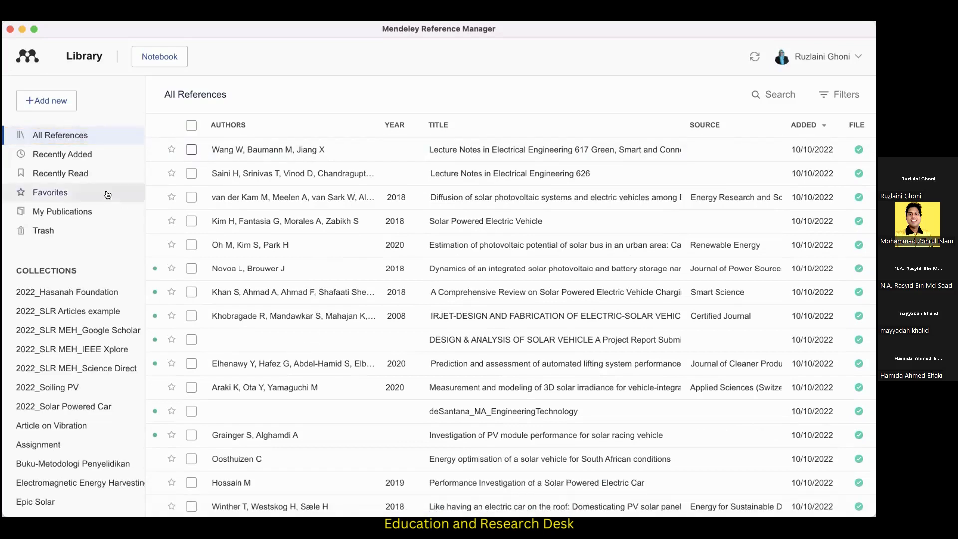
# View the recently added references and look through the recently read ones.
pyautogui.click(60, 156)
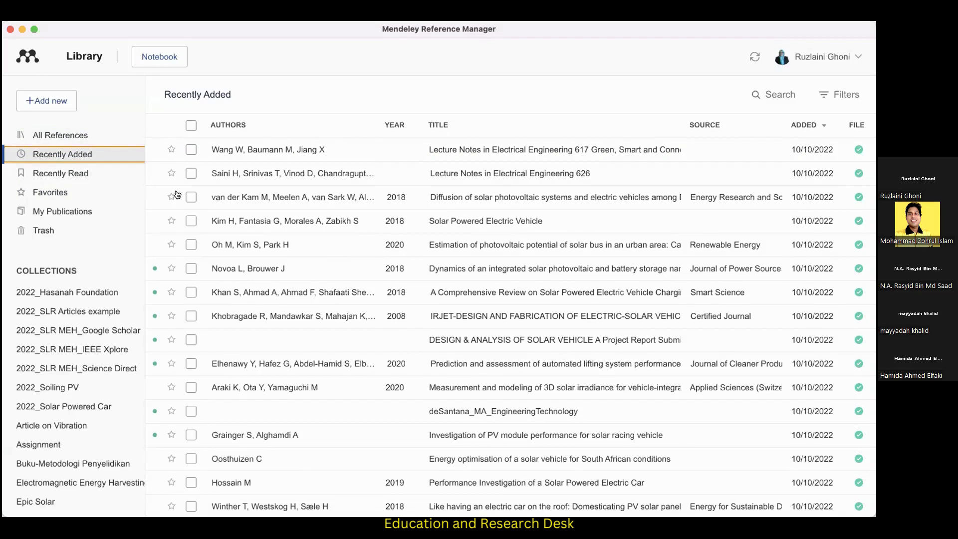
pyautogui.click(81, 175)
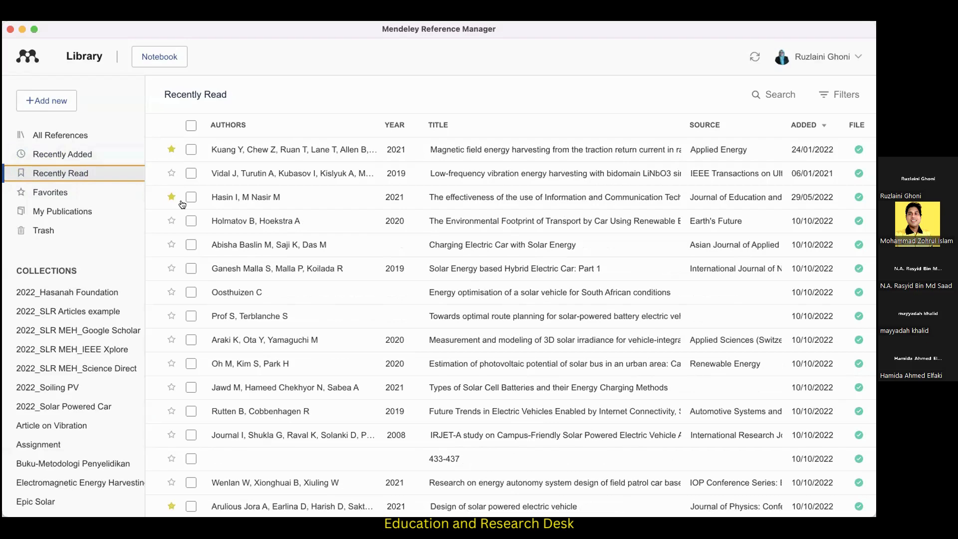
pyautogui.scroll(-3, 299, 231)
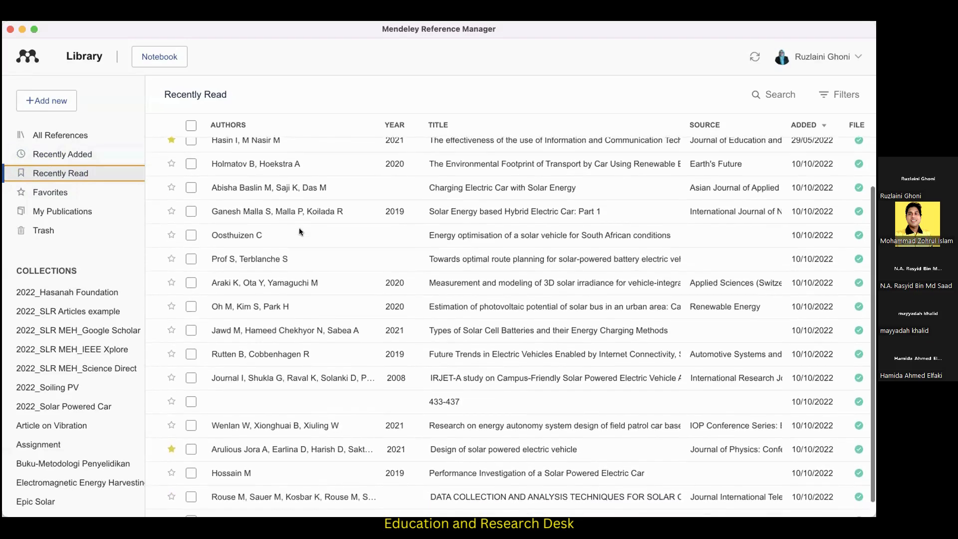
pyautogui.scroll(3, 298, 232)
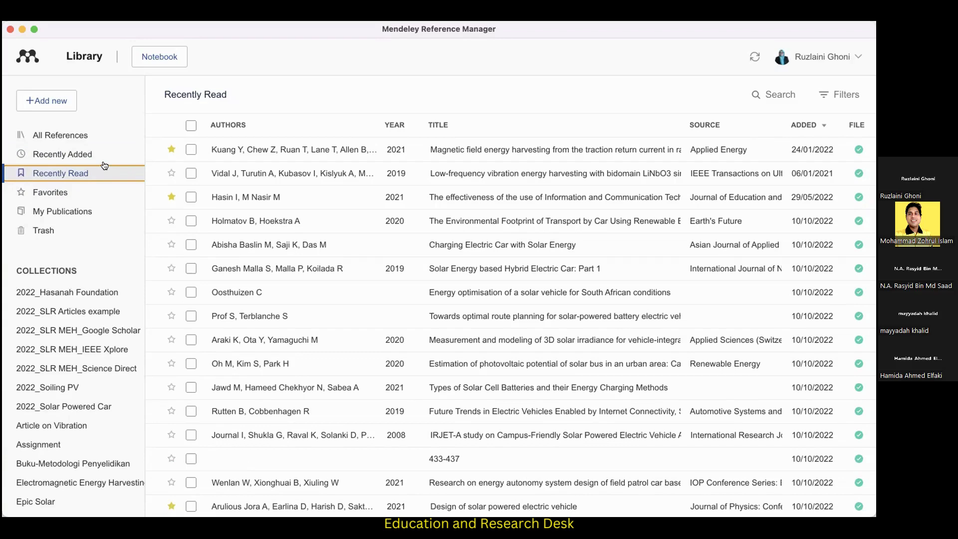
# Display the favorite references and look through the list of collections.
pyautogui.click(54, 194)
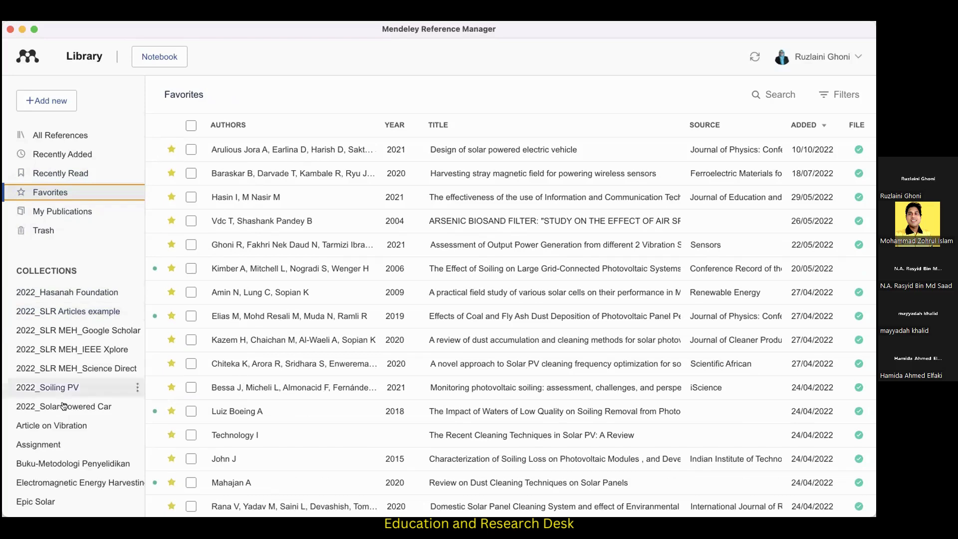
pyautogui.scroll(-4, 23, 409)
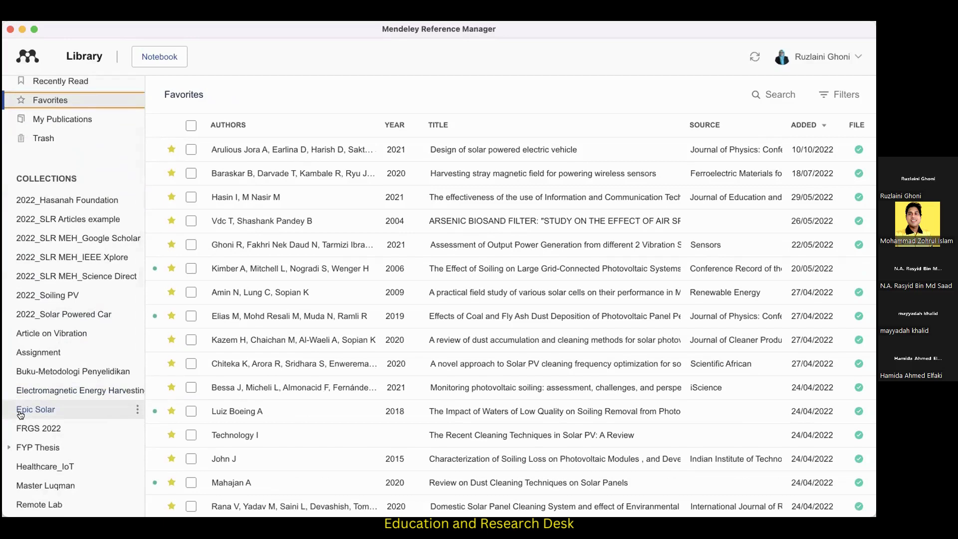
pyautogui.scroll(2, 85, 162)
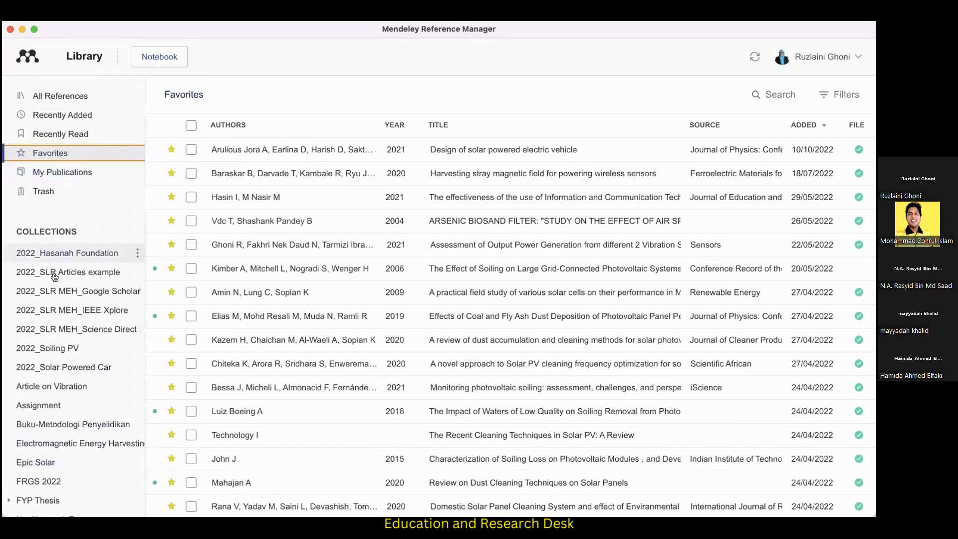
pyautogui.scroll(-1, 54, 290)
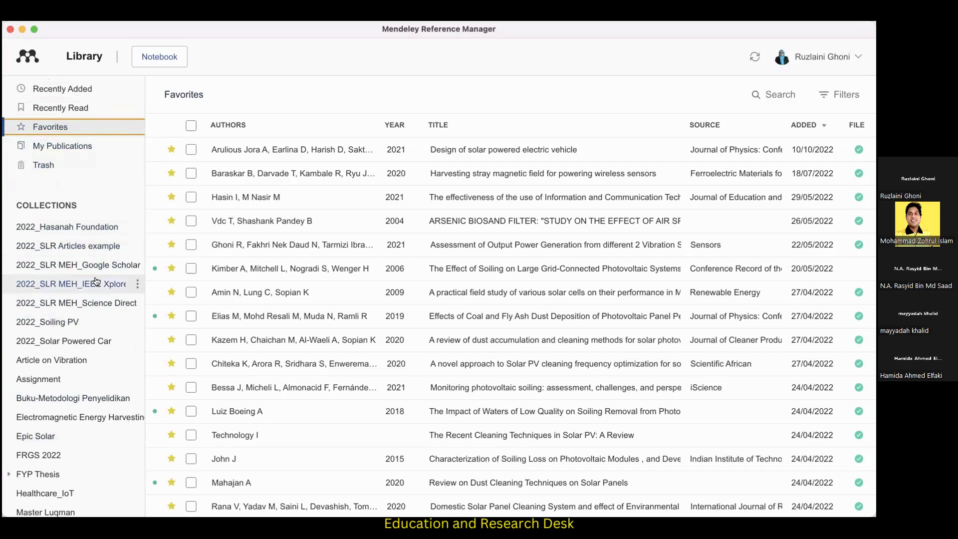
pyautogui.scroll(3, 96, 282)
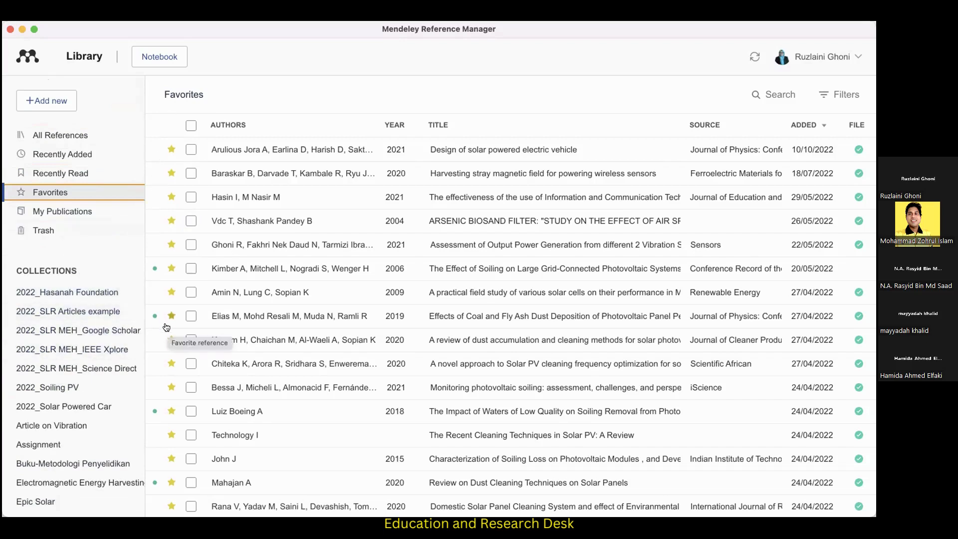
# Return to all references, mark the first reference as a favorite and remove the mark again.
pyautogui.click(76, 137)
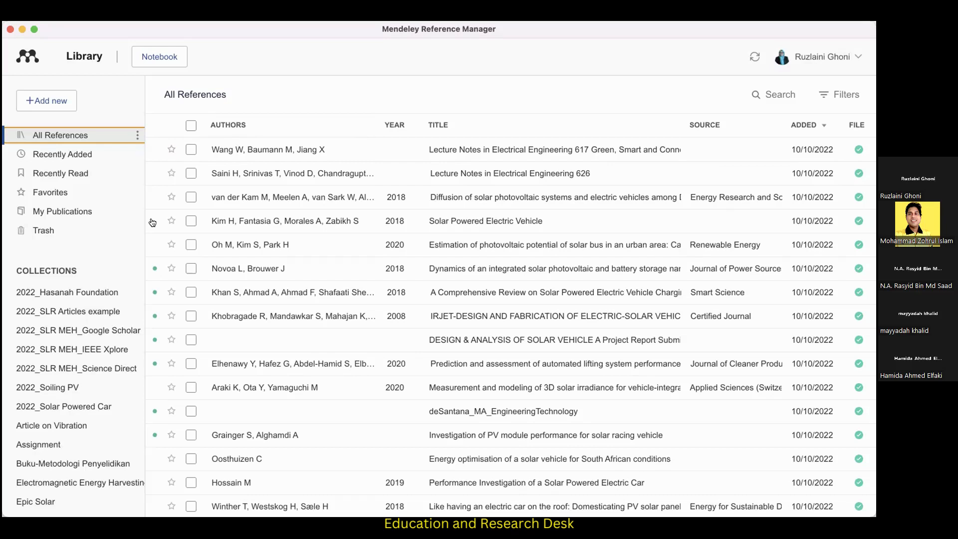
pyautogui.click(172, 152)
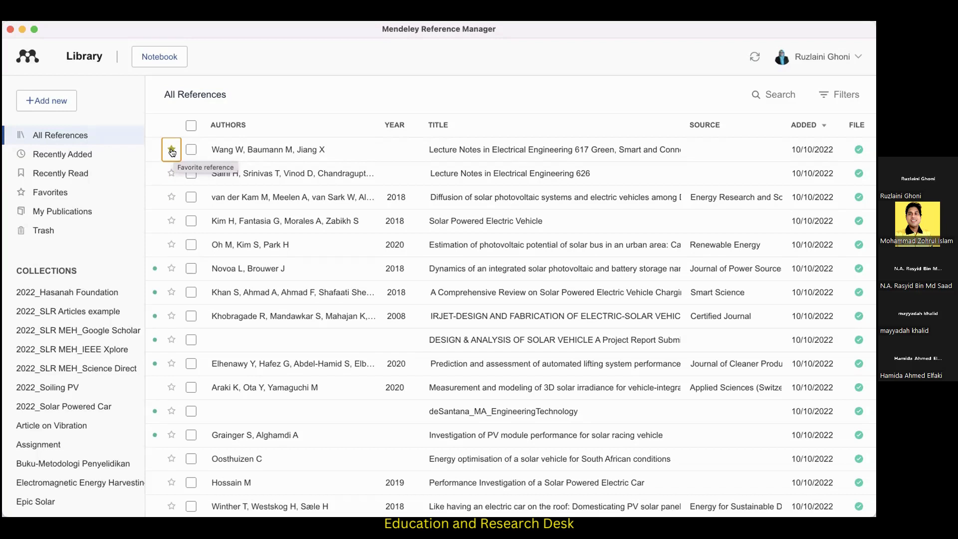
pyautogui.click(172, 150)
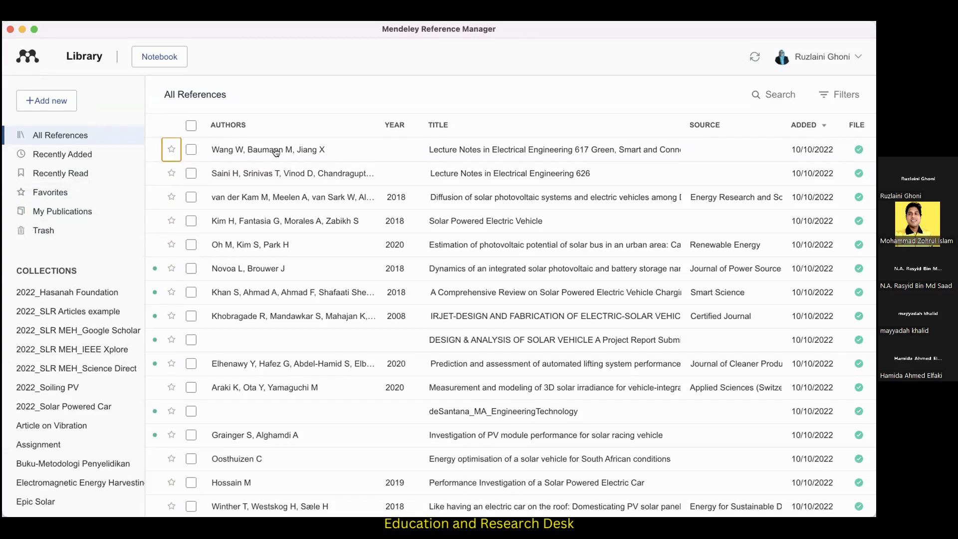
# Sort all references by authors in ascending order and in descending order.
pyautogui.click(243, 126)
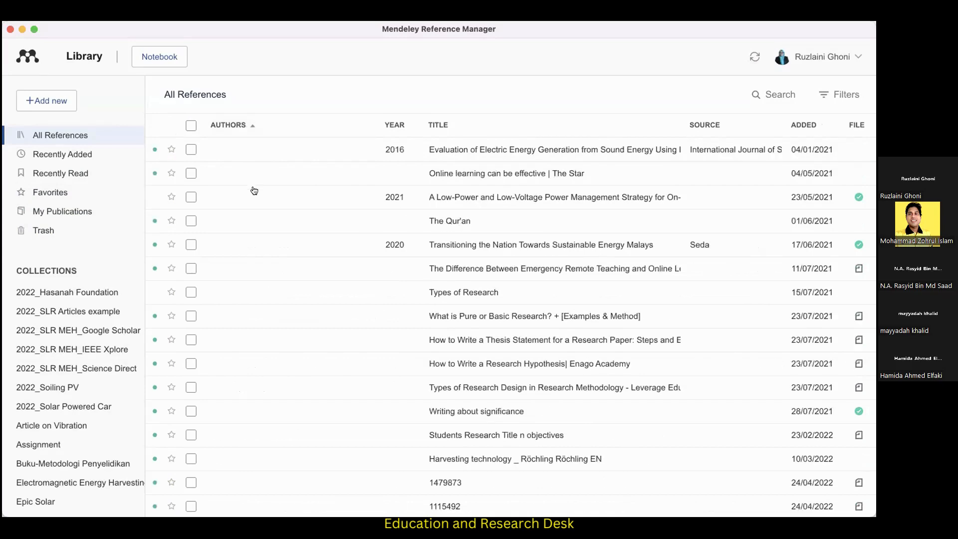
pyautogui.scroll(-9, 259, 142)
pyautogui.scroll(9, 262, 137)
pyautogui.click(238, 125)
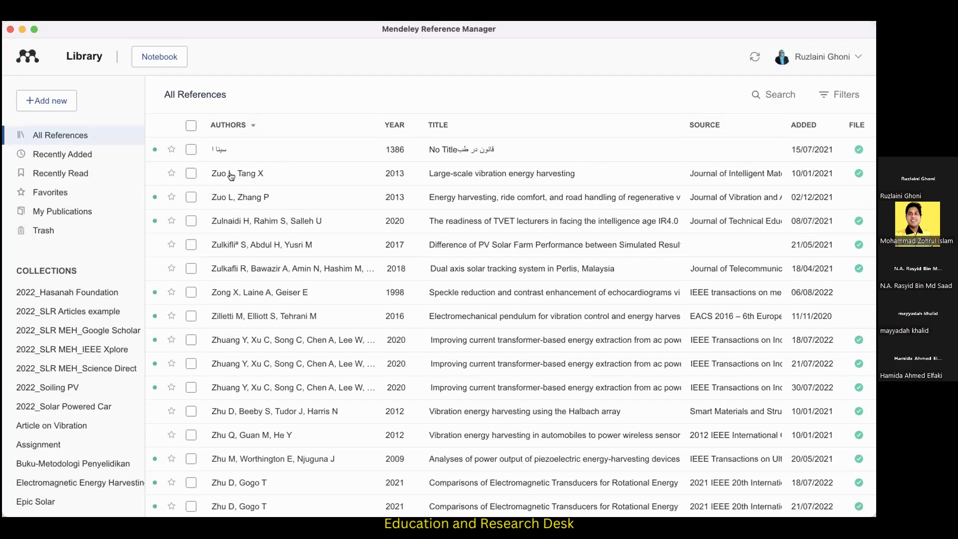
# Sort the references by year and by title, each in ascending and in descending order.
pyautogui.click(396, 127)
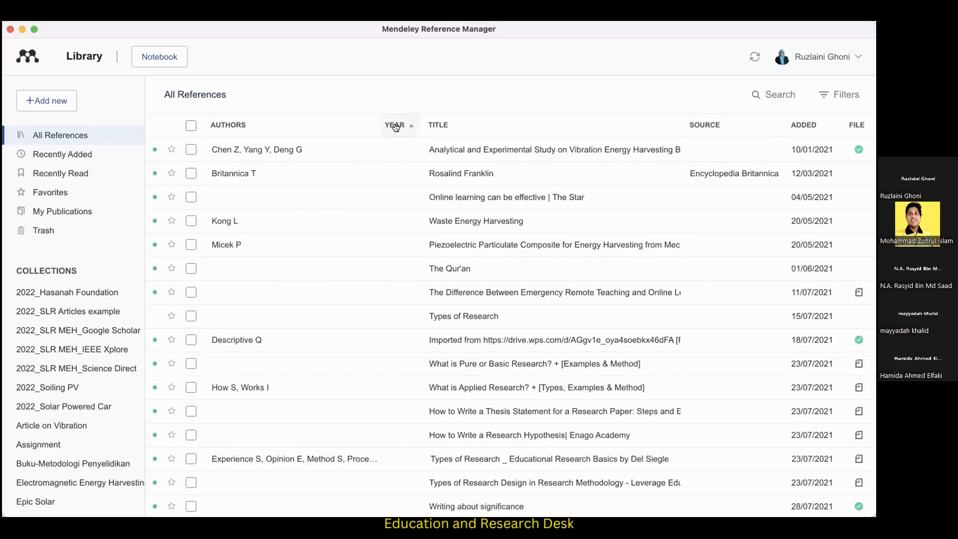
pyautogui.scroll(-2, 408, 240)
pyautogui.scroll(2, 408, 240)
pyautogui.click(403, 127)
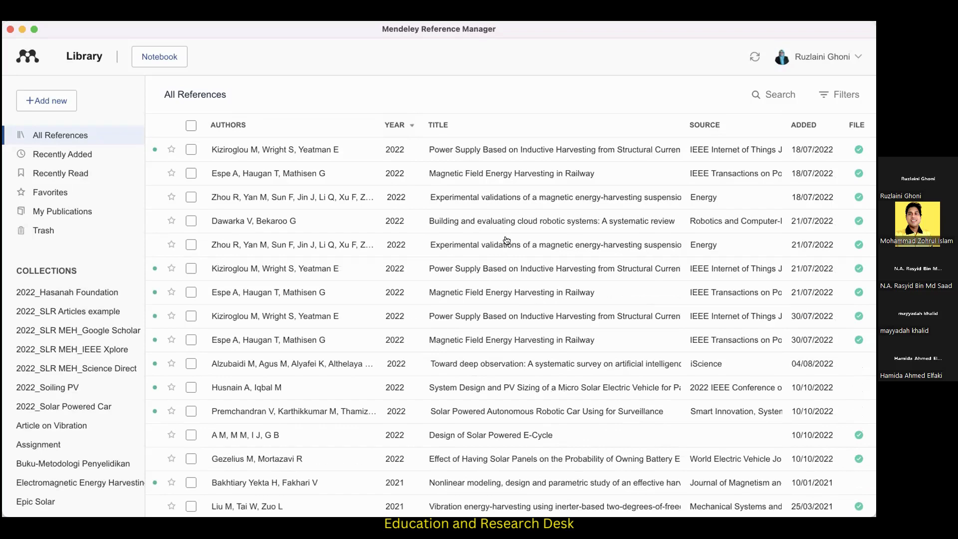
pyautogui.click(611, 130)
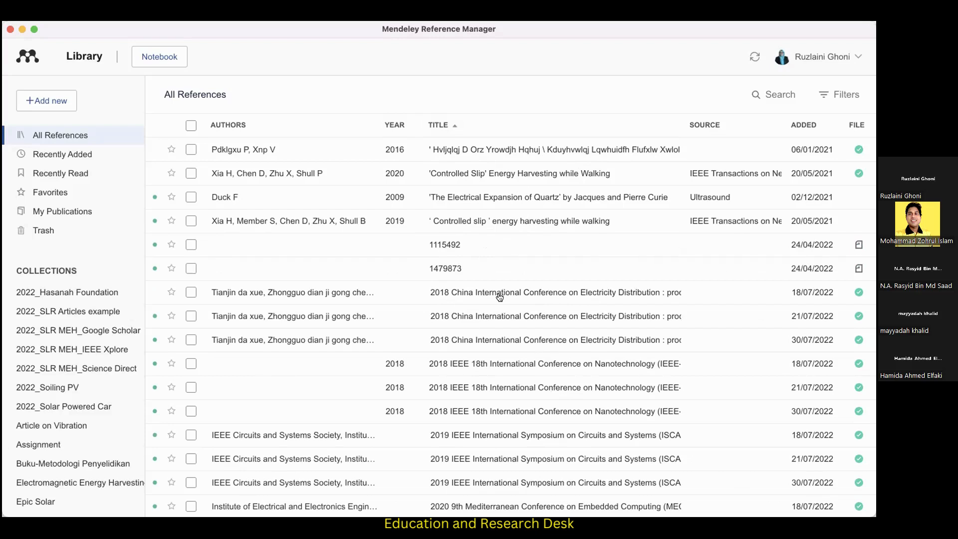
pyautogui.click(497, 125)
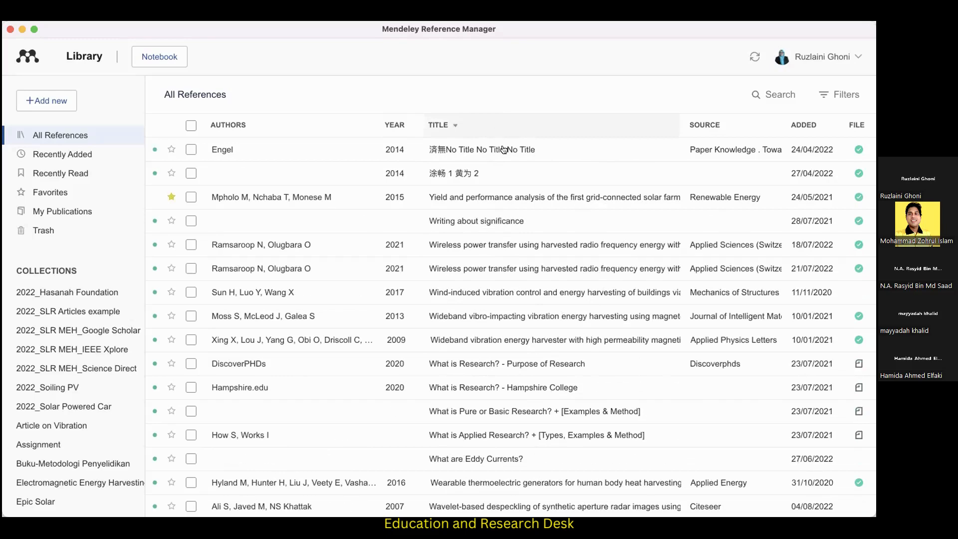
# Sort the references by source in ascending order, reverse it to descending, and look through the sorted entries.
pyautogui.click(708, 125)
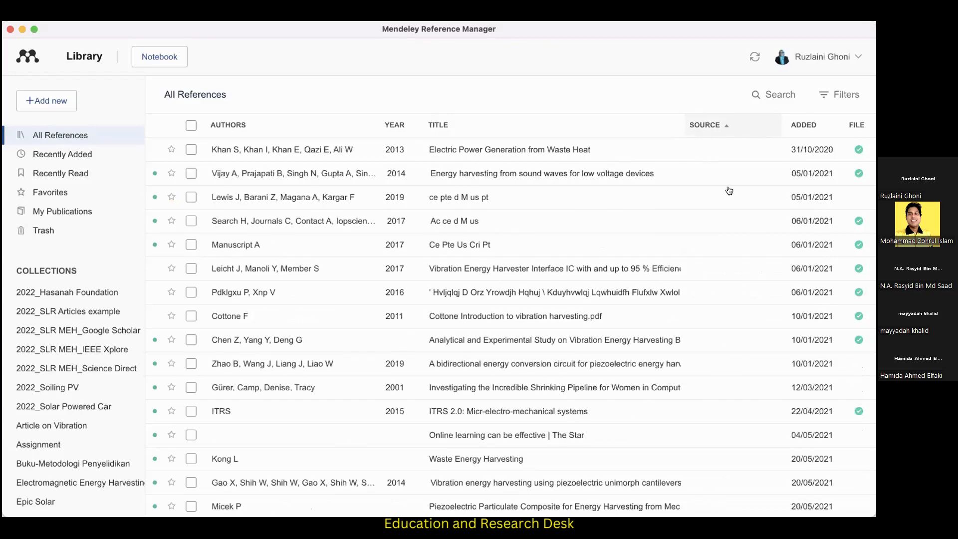
pyautogui.scroll(-2, 735, 211)
pyautogui.scroll(-20, 735, 210)
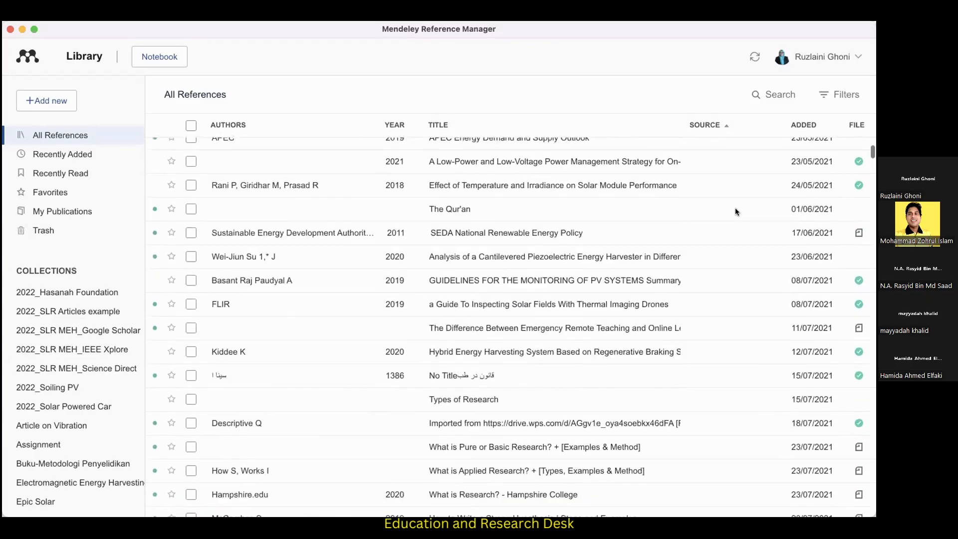
pyautogui.scroll(-10, 736, 212)
pyautogui.scroll(20, 735, 211)
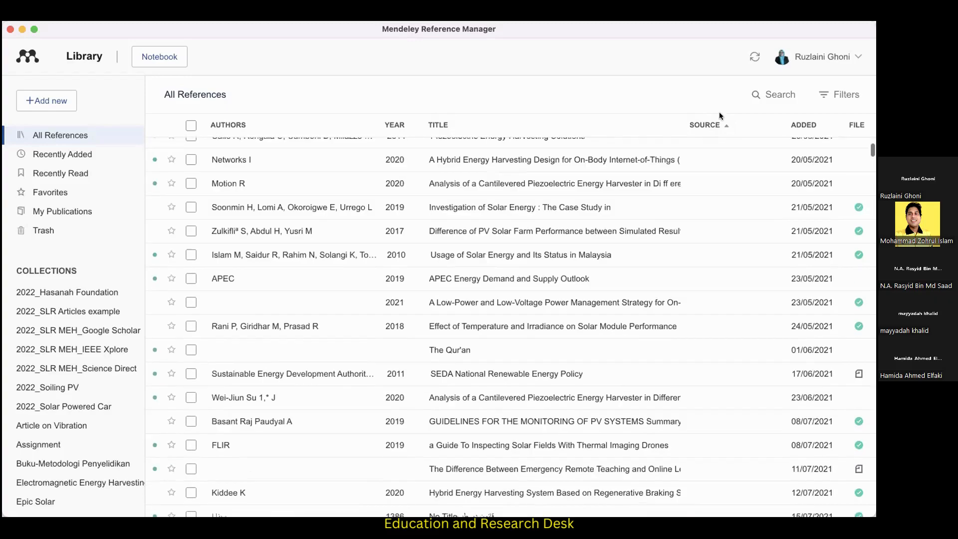
pyautogui.click(709, 125)
pyautogui.scroll(10, 738, 257)
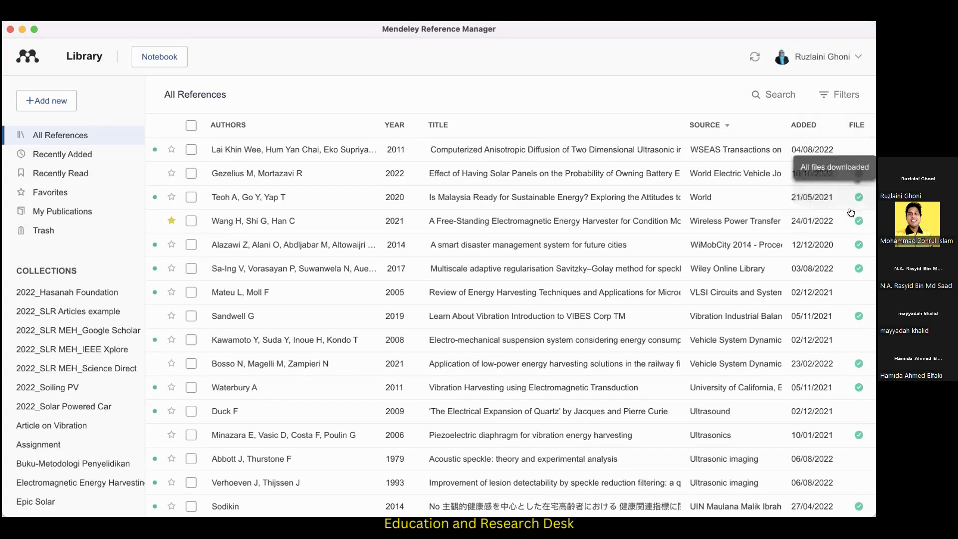
pyautogui.scroll(-1, 855, 227)
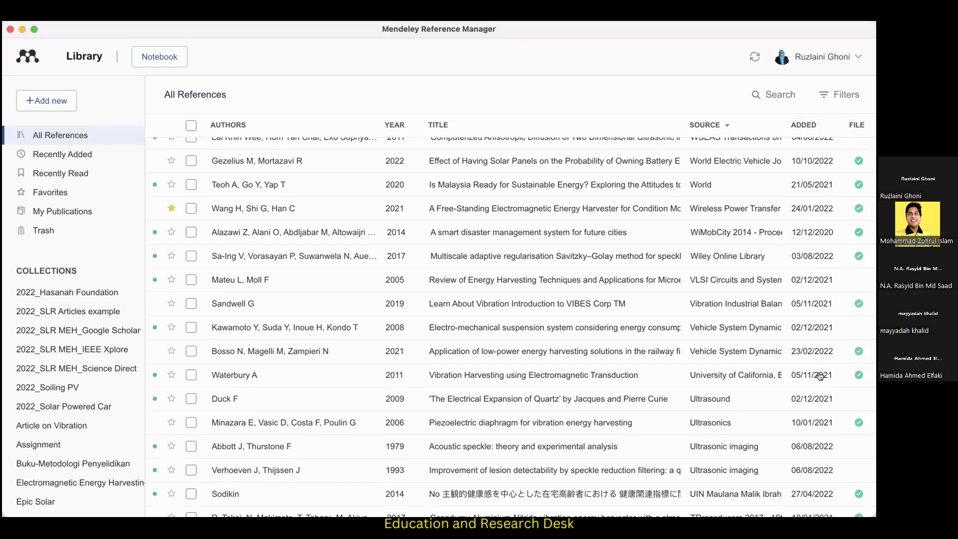
pyautogui.scroll(-5, 821, 375)
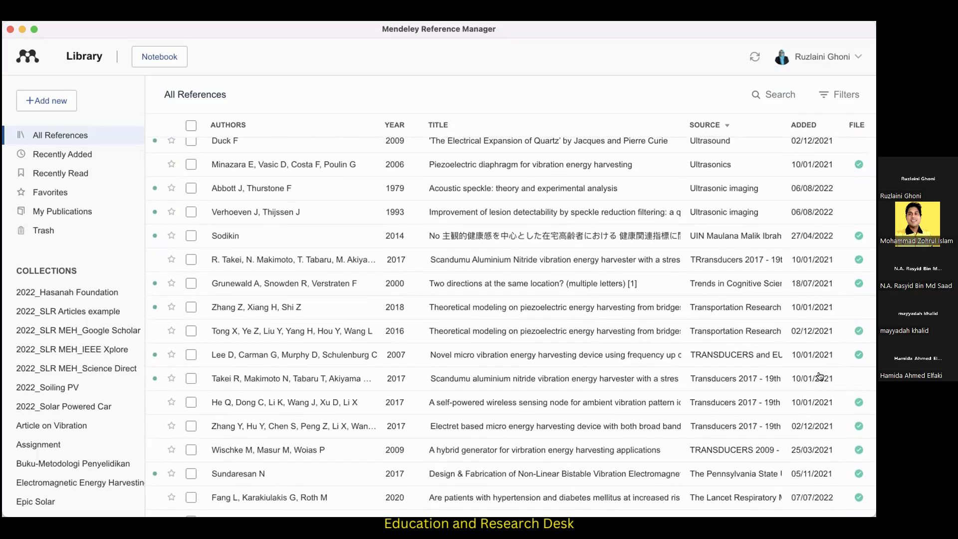
pyautogui.scroll(5, 819, 374)
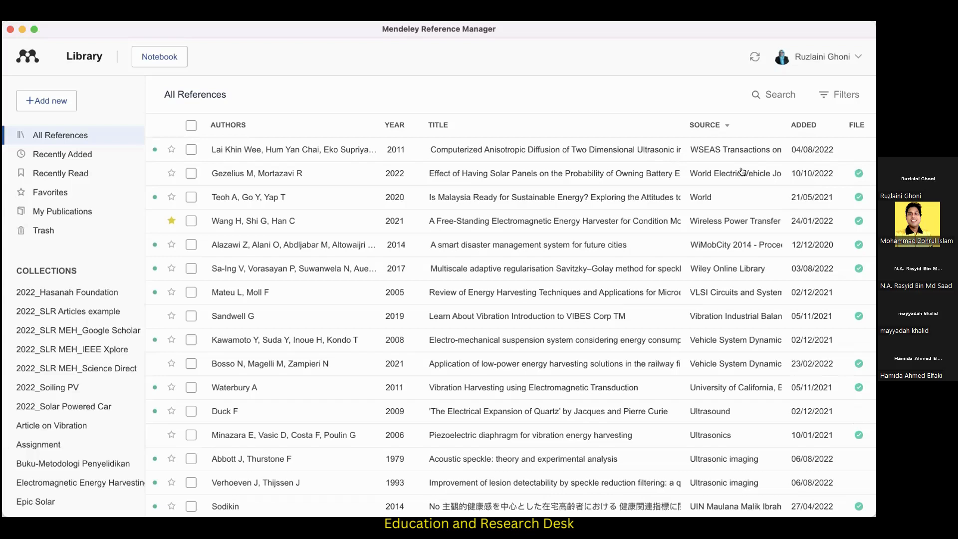
# Look through the author and tag lists available for filtering the references, and close the filter options without applying any.
pyautogui.click(824, 96)
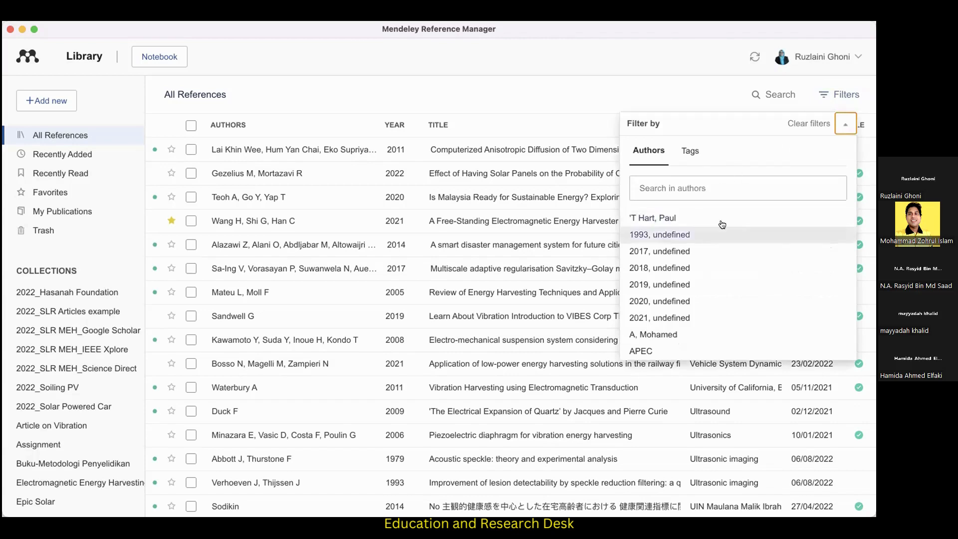
pyautogui.click(697, 151)
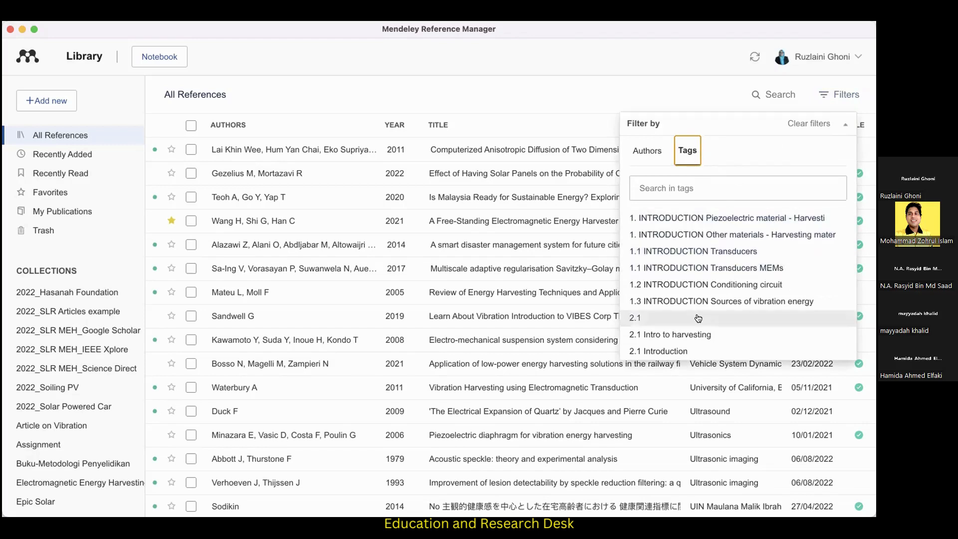
pyautogui.scroll(-5, 698, 317)
pyautogui.scroll(-3, 698, 318)
pyautogui.scroll(10, 698, 318)
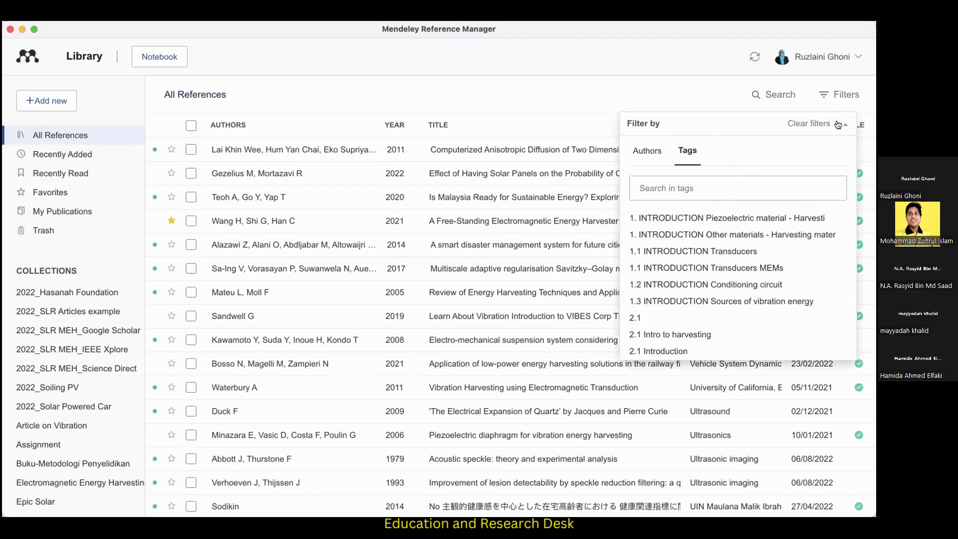
pyautogui.click(823, 95)
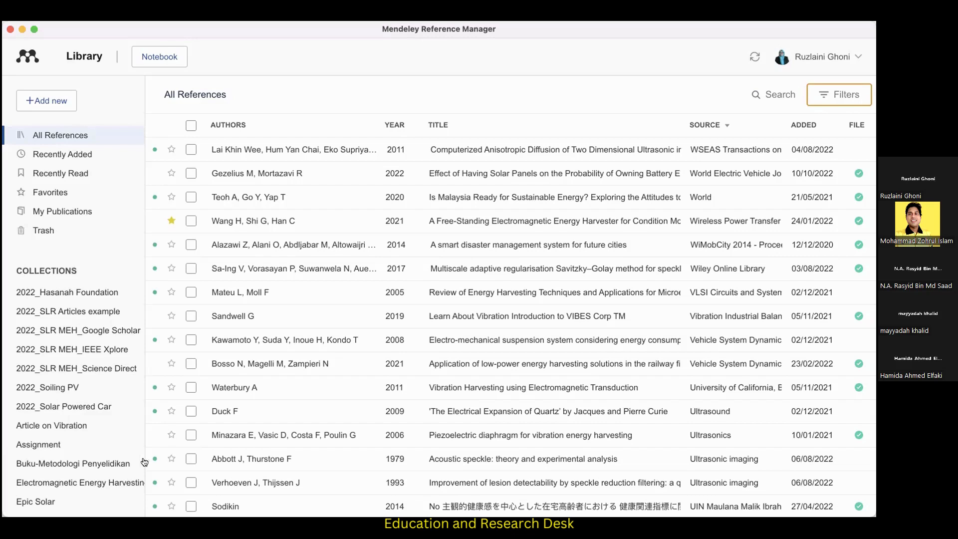
# Look through the collections and groups in the library, and open the 2022_SLR Articles example collection.
pyautogui.scroll(-3, 72, 372)
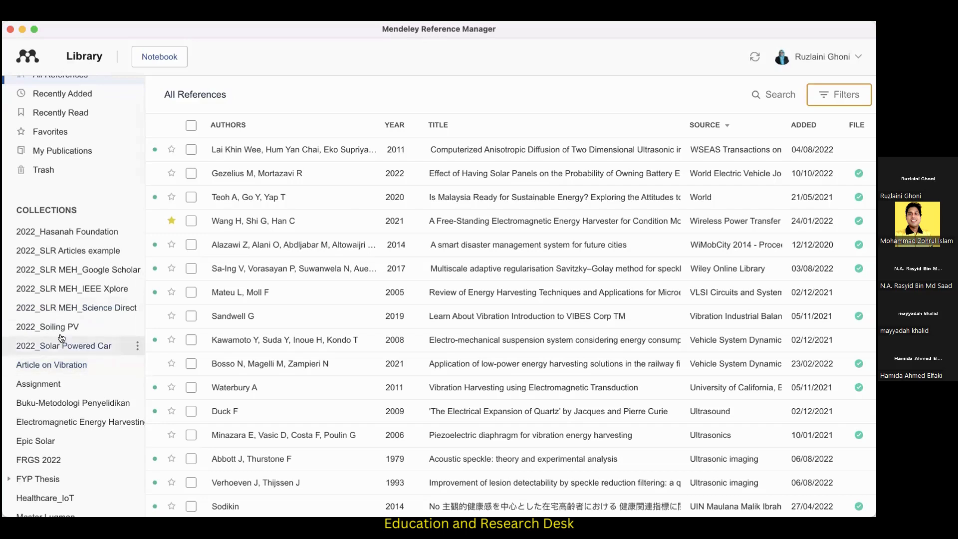
pyautogui.scroll(1, 28, 263)
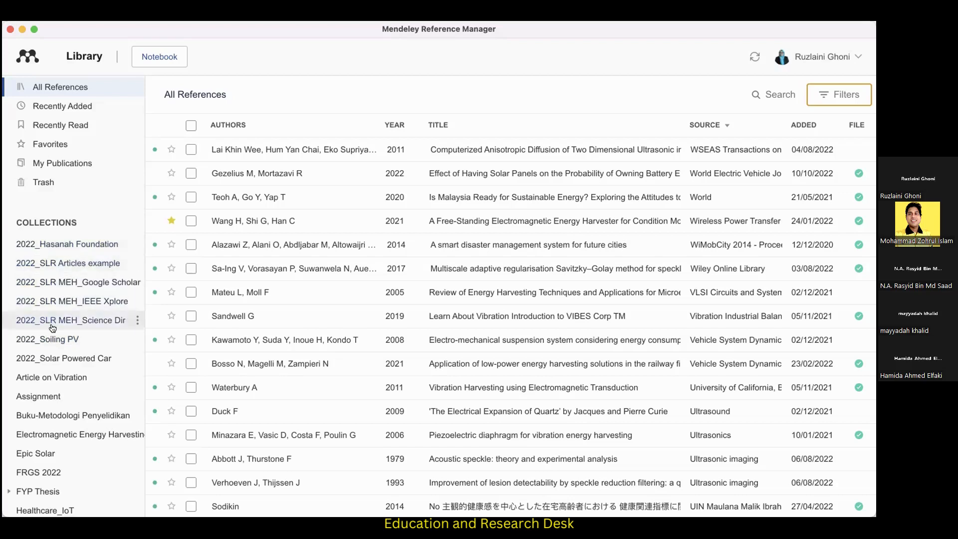
pyautogui.scroll(-5, 53, 327)
pyautogui.scroll(-5, 53, 329)
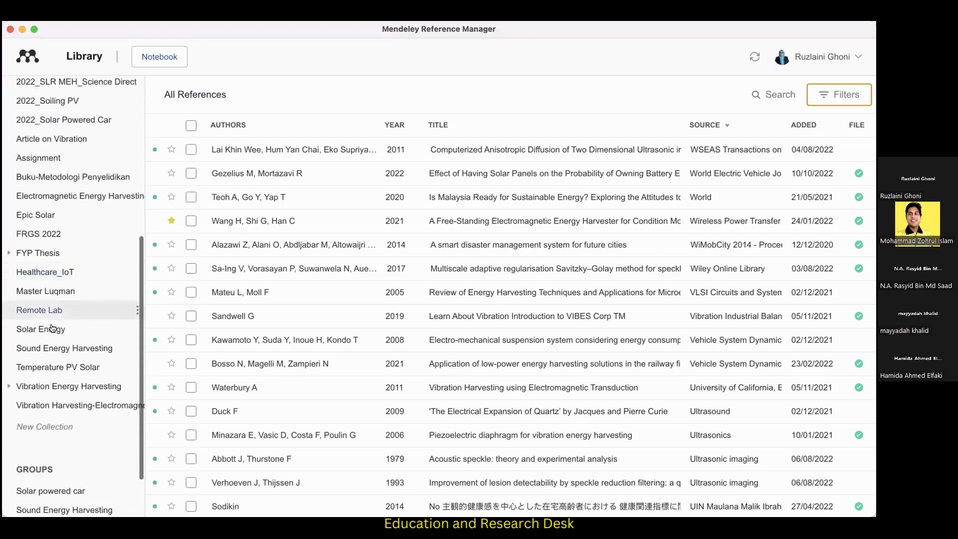
pyautogui.scroll(1, 55, 344)
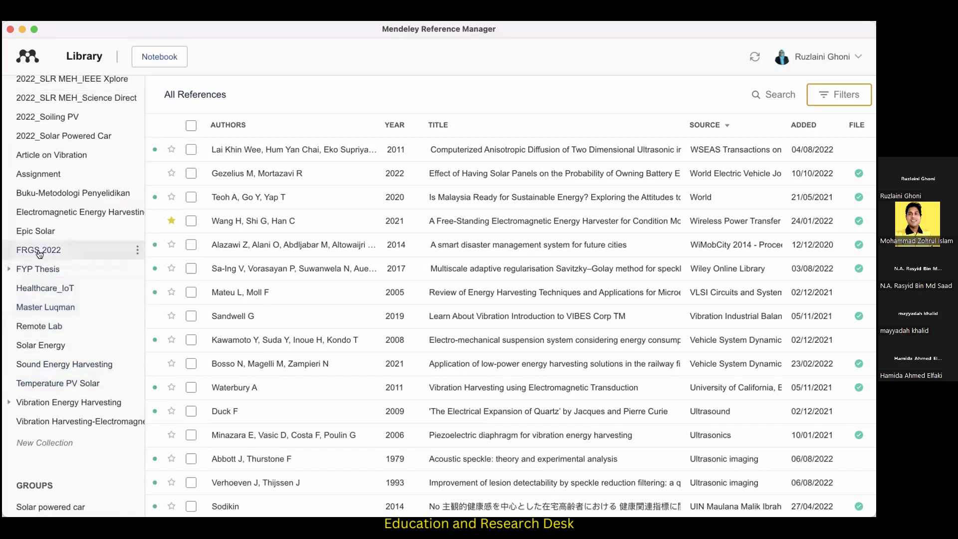
pyautogui.scroll(2, 39, 254)
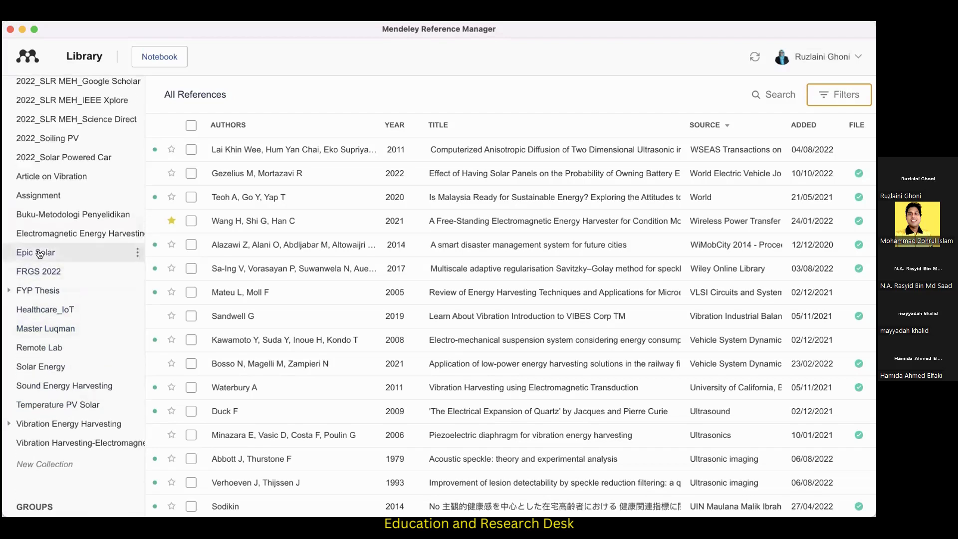
pyautogui.scroll(2, 40, 253)
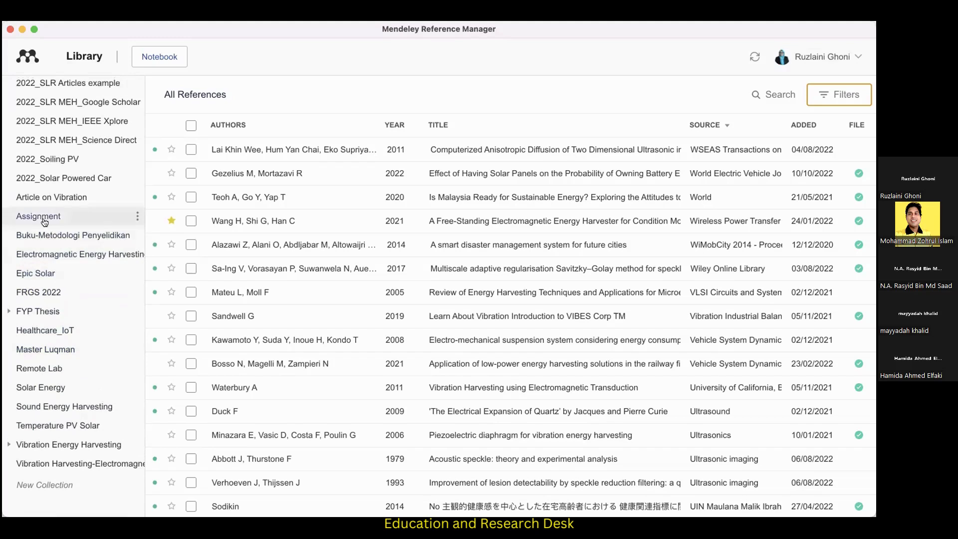
pyautogui.scroll(8, 57, 197)
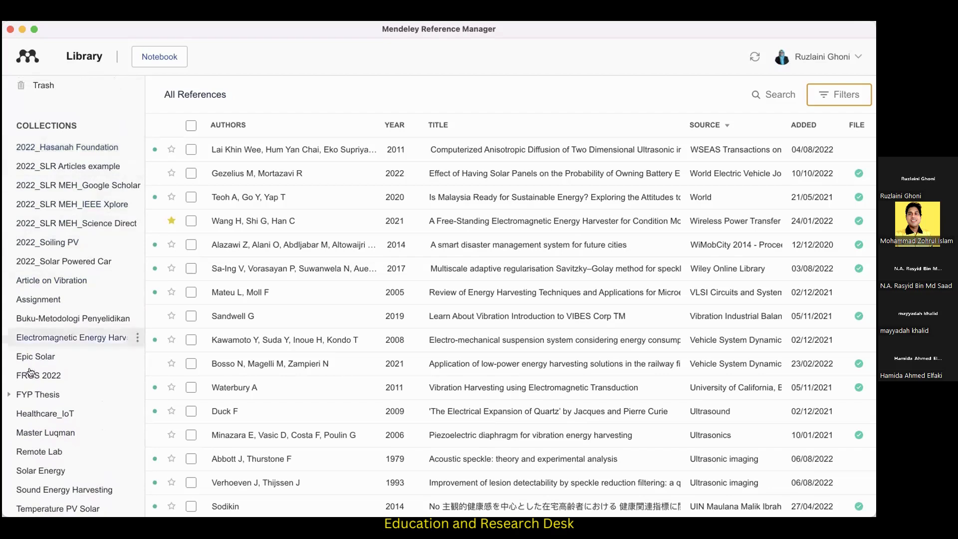
pyautogui.scroll(-5, 23, 379)
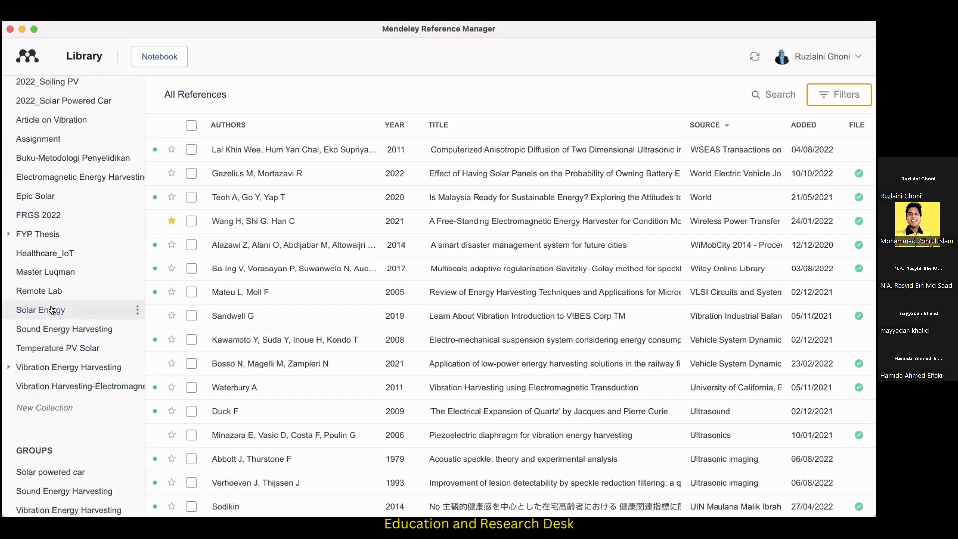
pyautogui.scroll(3, 52, 310)
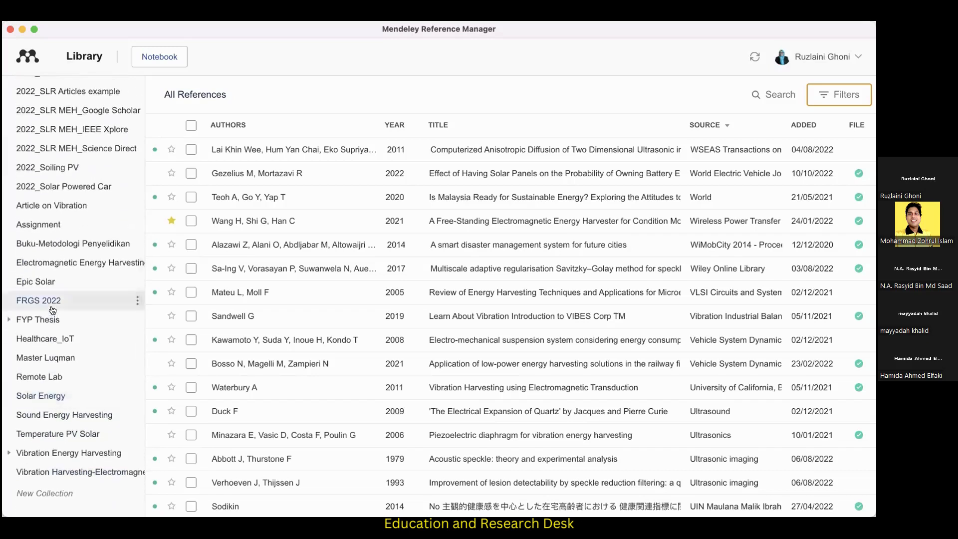
pyautogui.scroll(7, 52, 310)
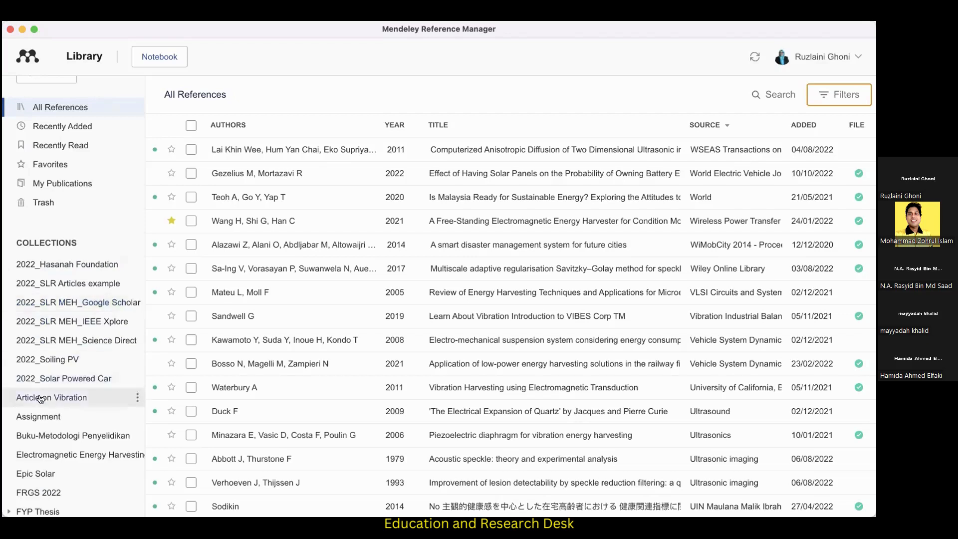
pyautogui.scroll(-3, 43, 390)
pyautogui.scroll(-8, 41, 399)
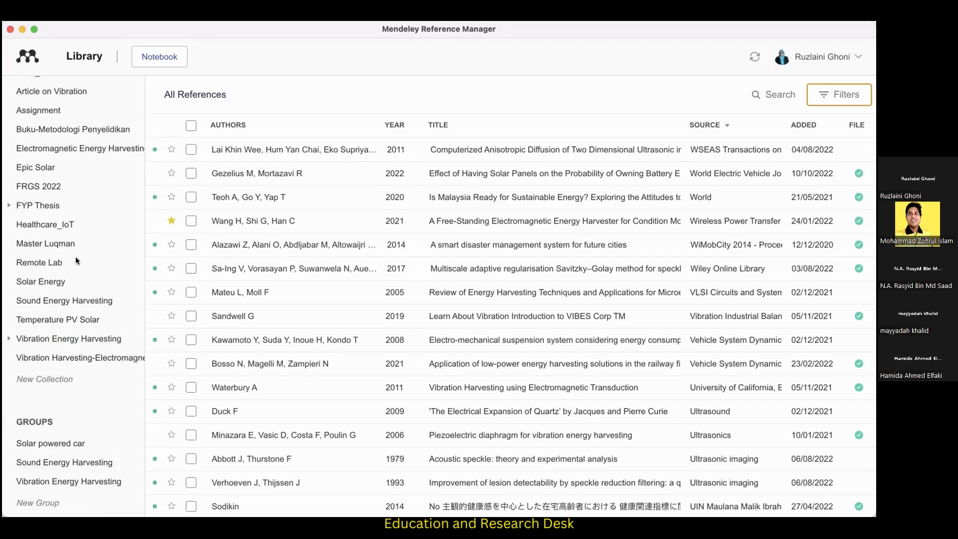
pyautogui.scroll(3, 64, 155)
pyautogui.scroll(3, 64, 156)
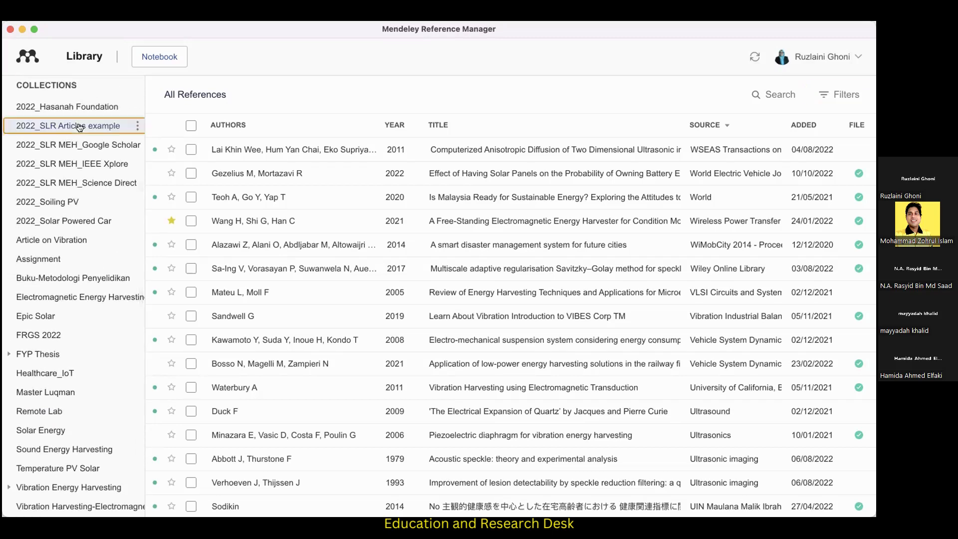
pyautogui.click(79, 127)
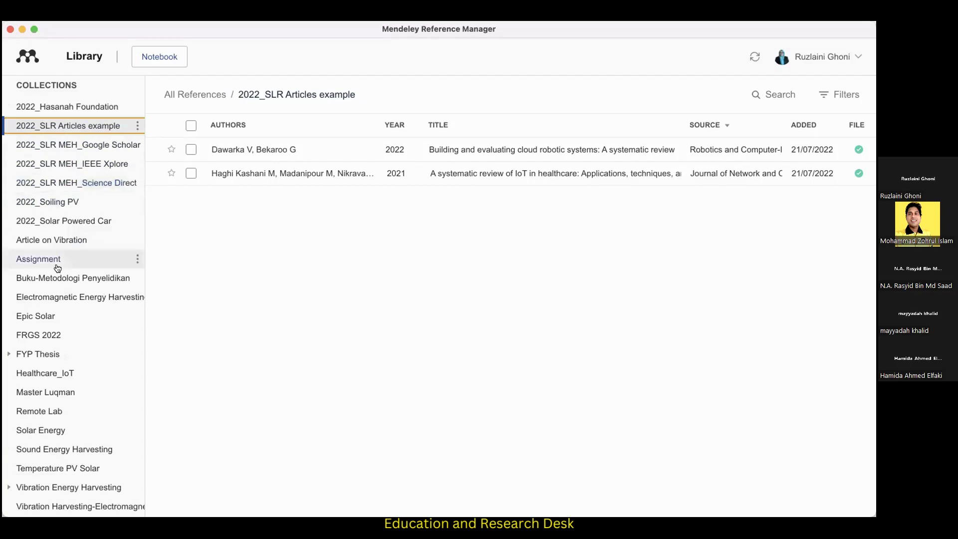
# Create a new collection named 2022_Mendeley.
pyautogui.scroll(-5, 57, 268)
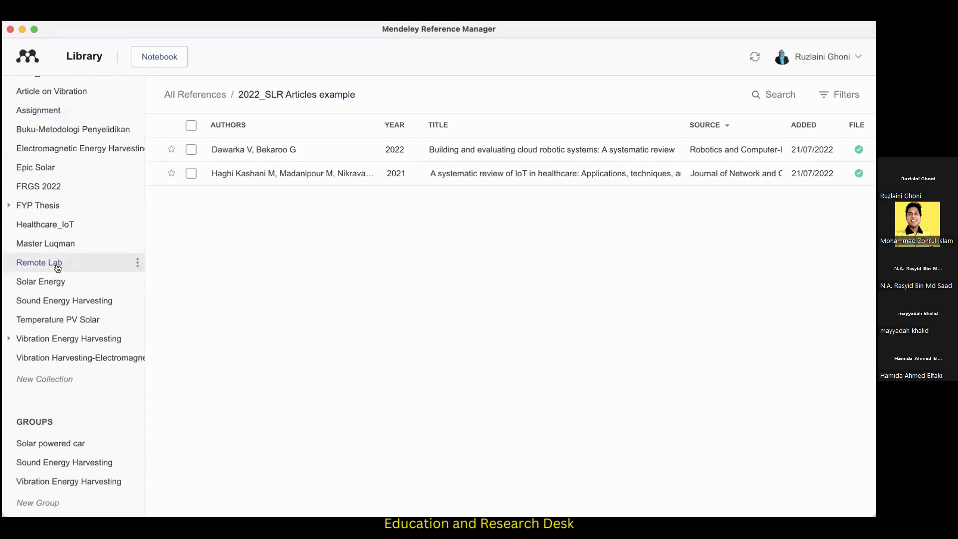
pyautogui.click(53, 378)
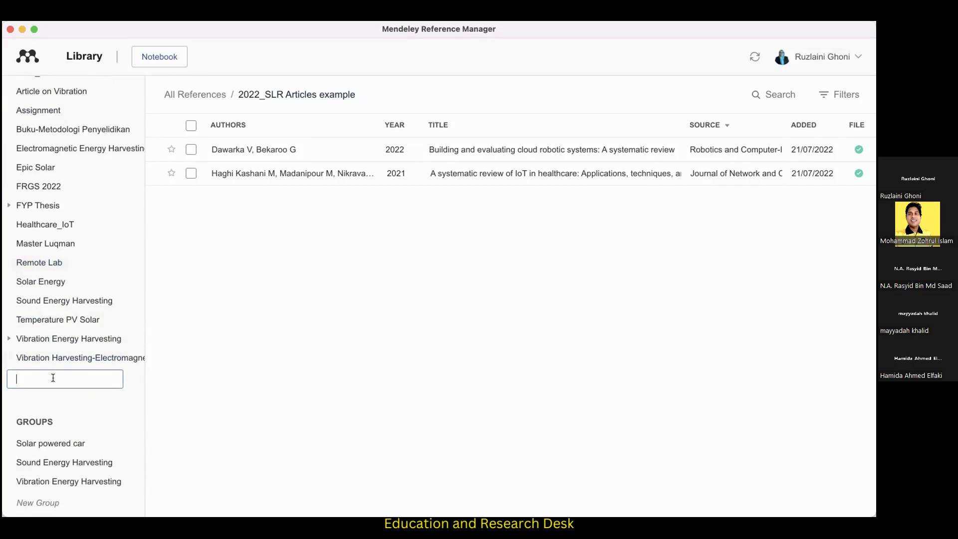
pyautogui.write('2022_Mendeley')
pyautogui.press('Return')
pyautogui.scroll(10, 50, 329)
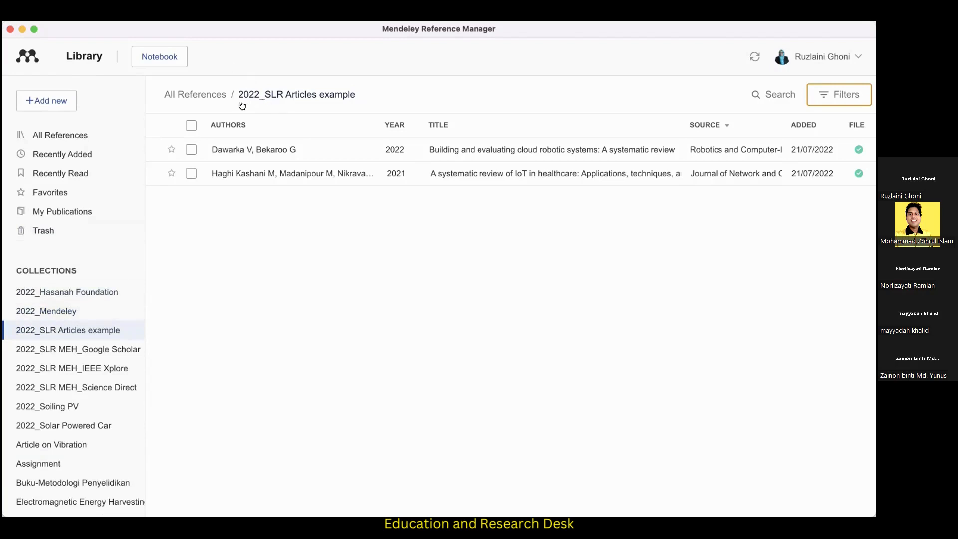
# Open the first paper in the 2022_SLR MEH_Google Scholar collection and close the notebook panel beside it.
pyautogui.click(87, 348)
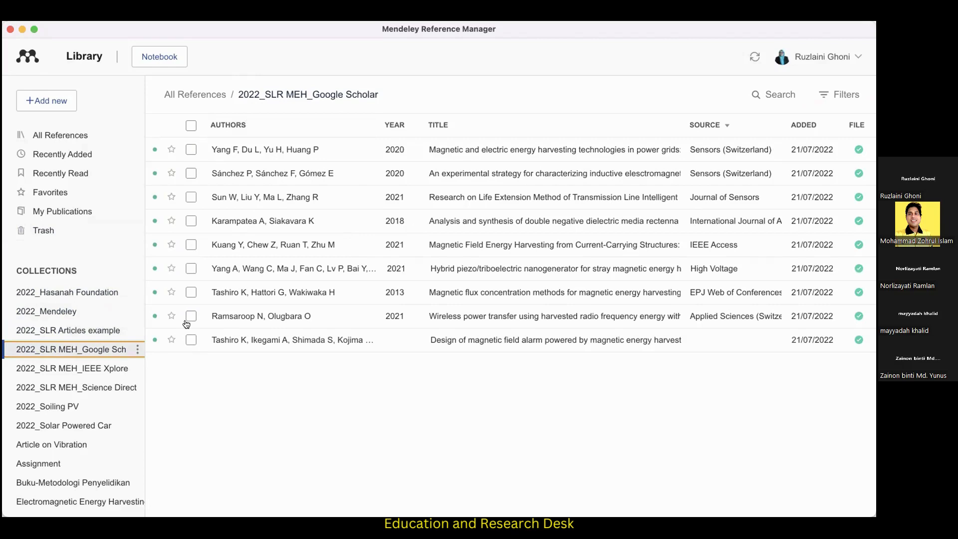
pyautogui.click(272, 152)
pyautogui.doubleClick(273, 152)
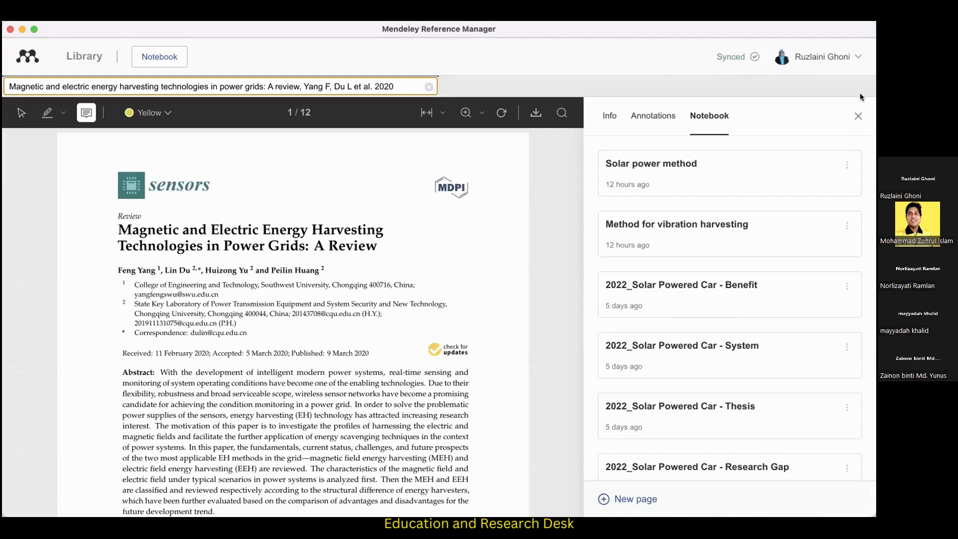
pyautogui.click(859, 116)
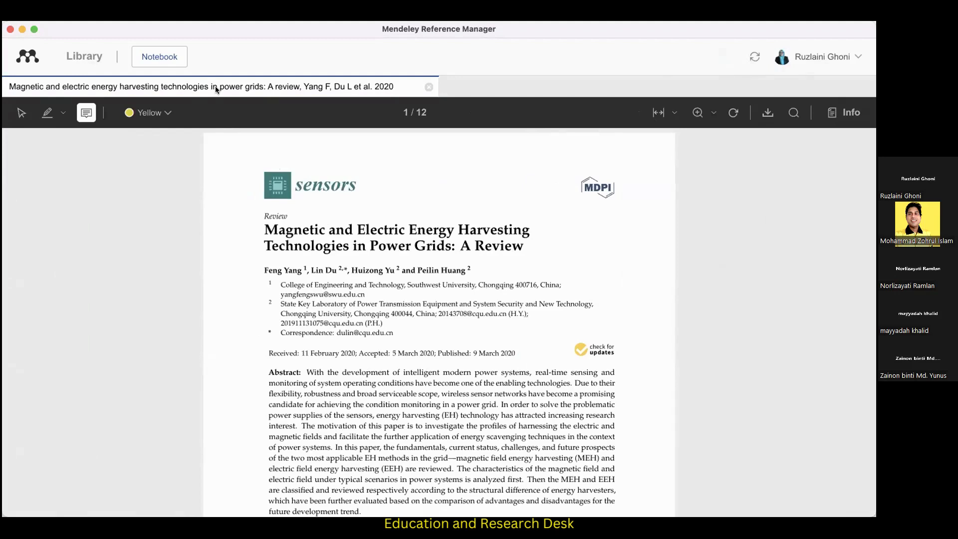
# Return to the library and switch back to the open paper on magnetic and electric energy harvesting.
pyautogui.click(93, 60)
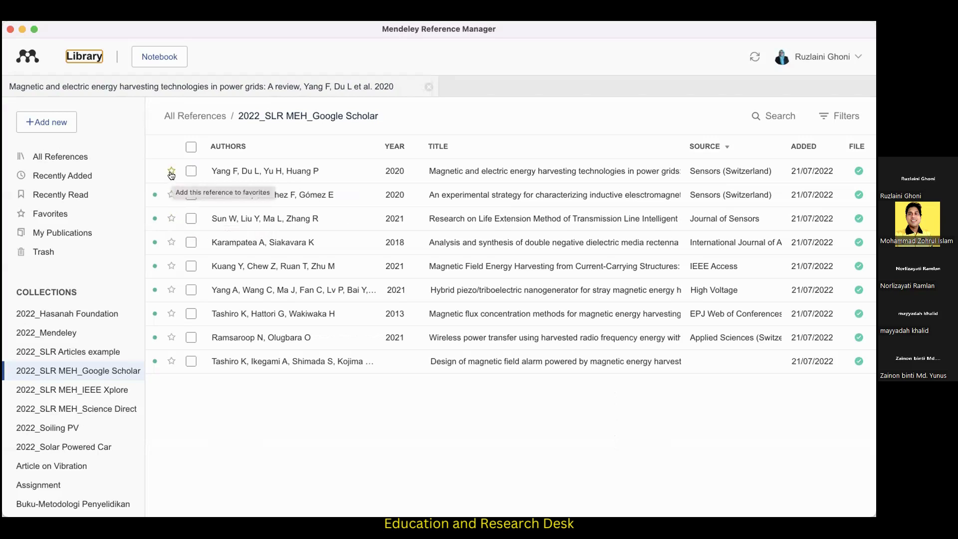
pyautogui.click(226, 86)
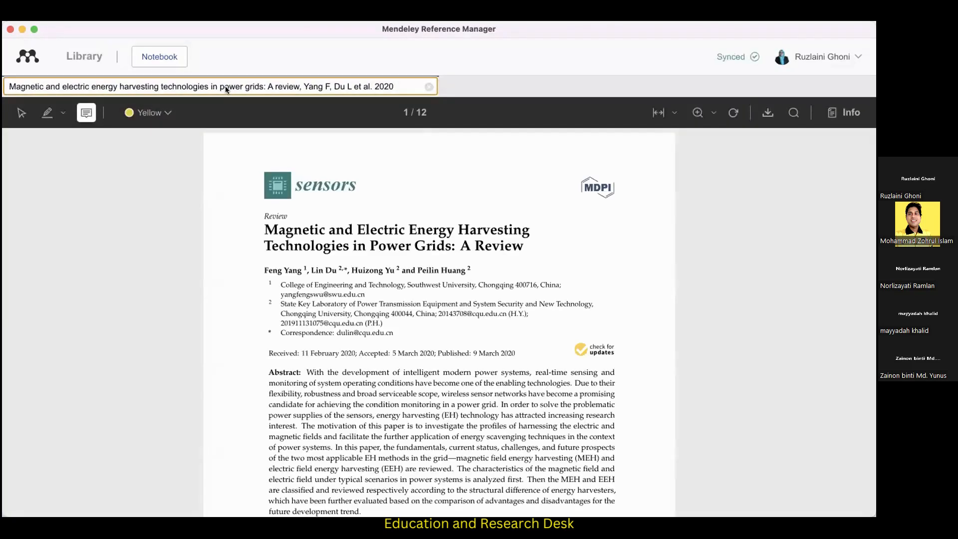
# Try to select the abstract's first sentence, dismiss the blank sticky note and switch to the selection tool.
pyautogui.scroll(-2, 361, 344)
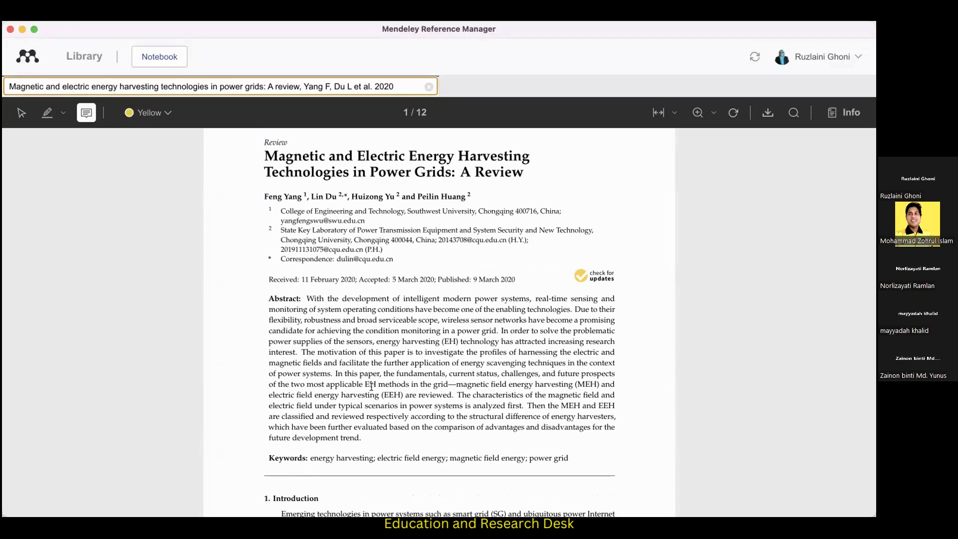
pyautogui.moveTo(305, 295); pyautogui.dragTo(536, 306)
pyautogui.click(312, 295)
pyautogui.click(567, 305)
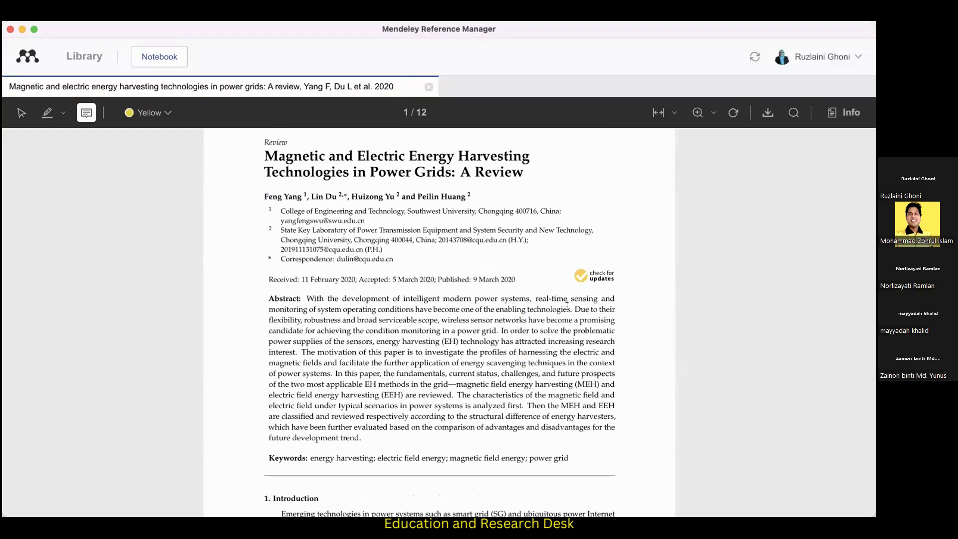
pyautogui.click(463, 307)
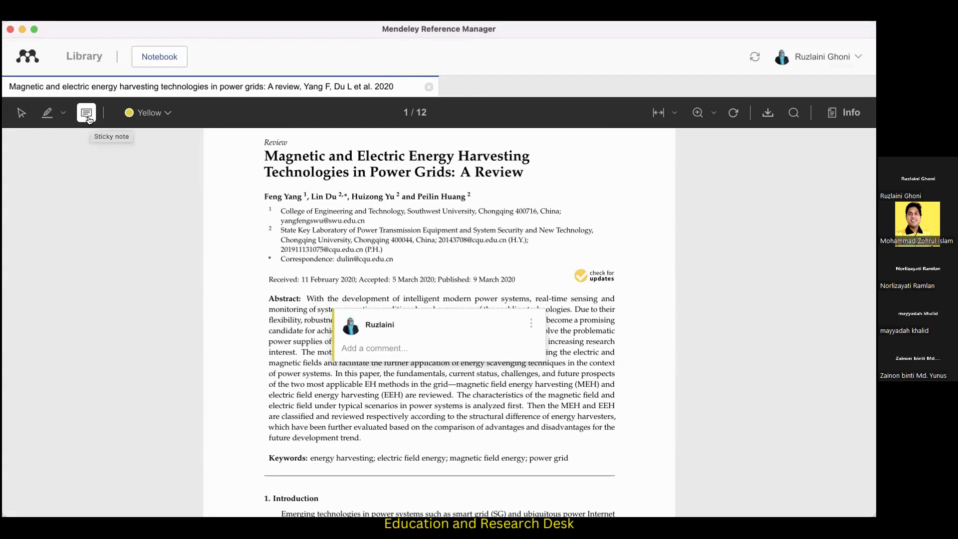
pyautogui.click(21, 114)
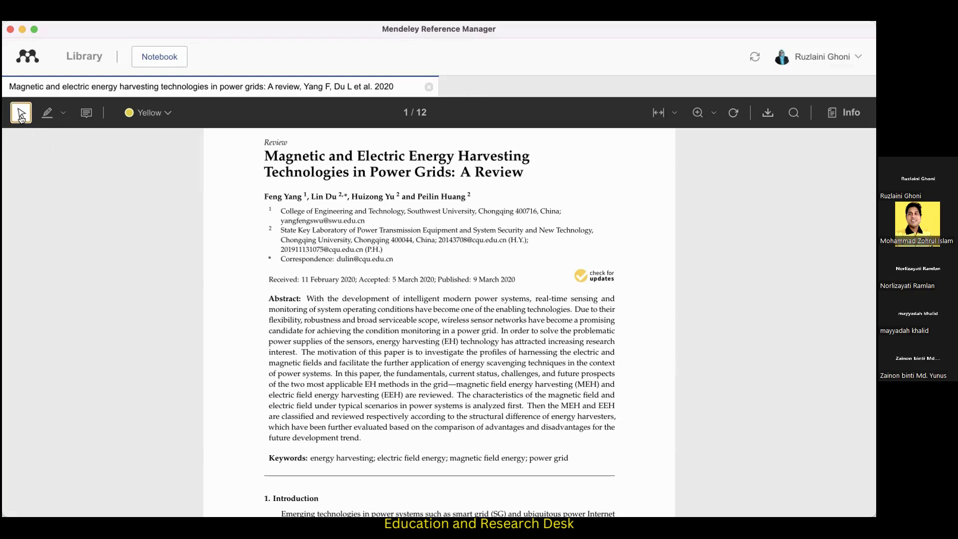
# Examine the available annotation colors and the text and rectangle highlighting options without changing them.
pyautogui.click(167, 114)
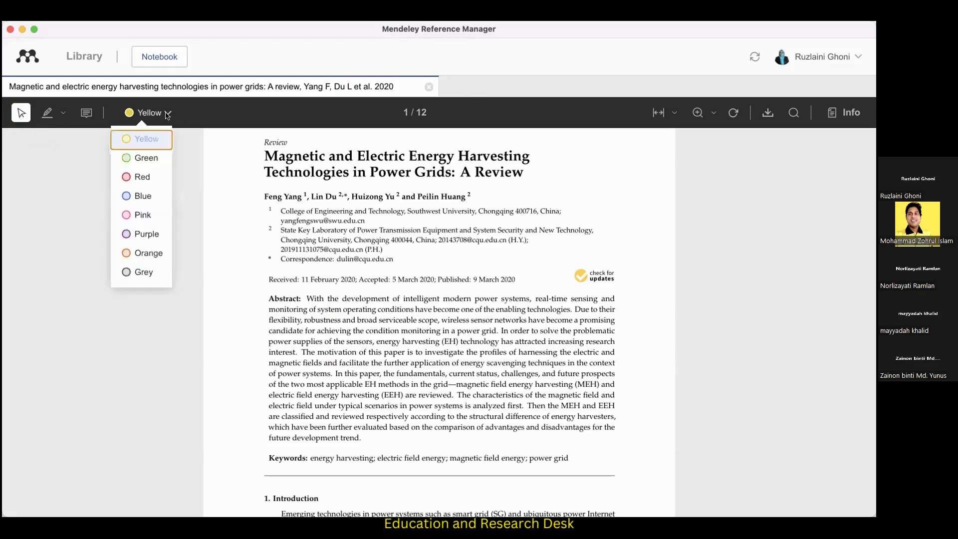
pyautogui.click(348, 292)
pyautogui.click(60, 111)
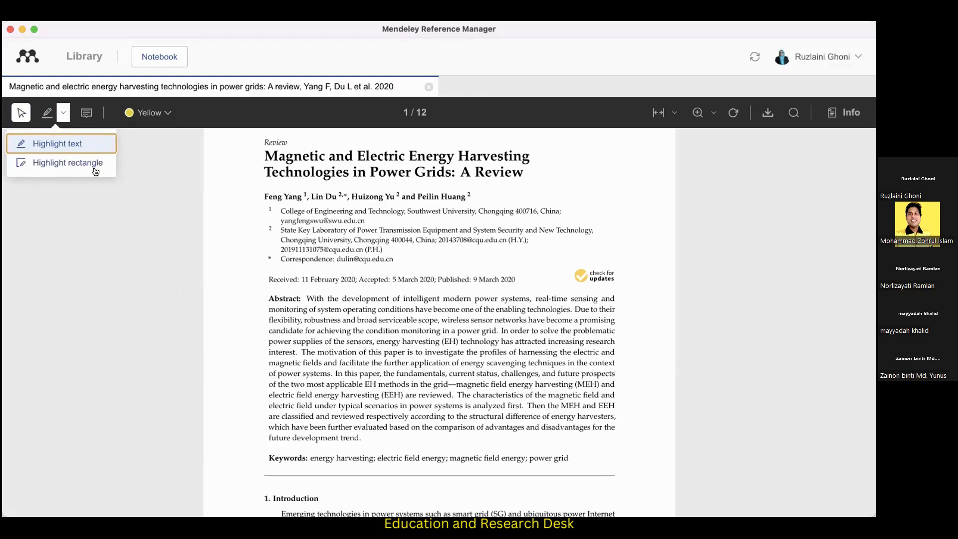
pyautogui.click(21, 116)
pyautogui.click(63, 113)
pyautogui.click(385, 292)
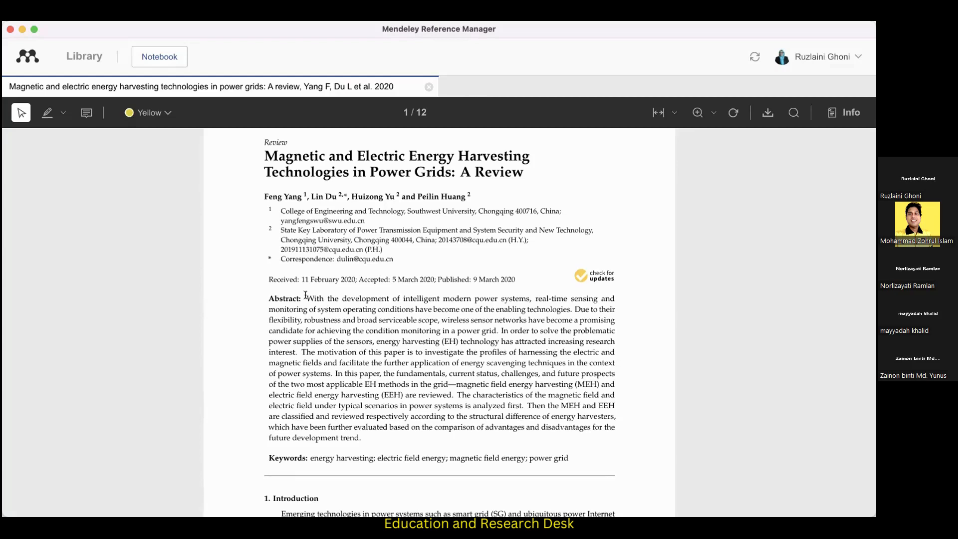
# Highlight the abstract's first sentence in yellow and open the options of that highlight.
pyautogui.moveTo(306, 296); pyautogui.dragTo(570, 306)
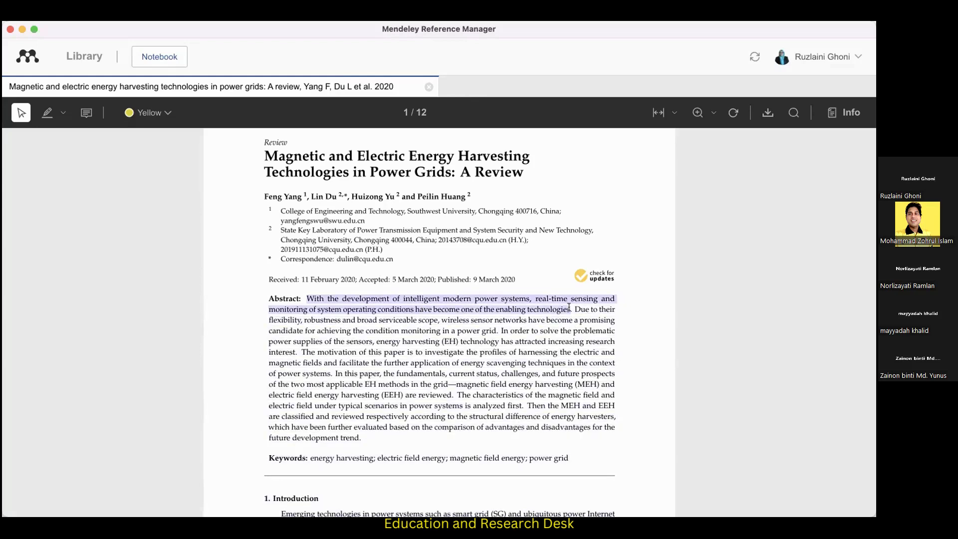
pyautogui.click(581, 335)
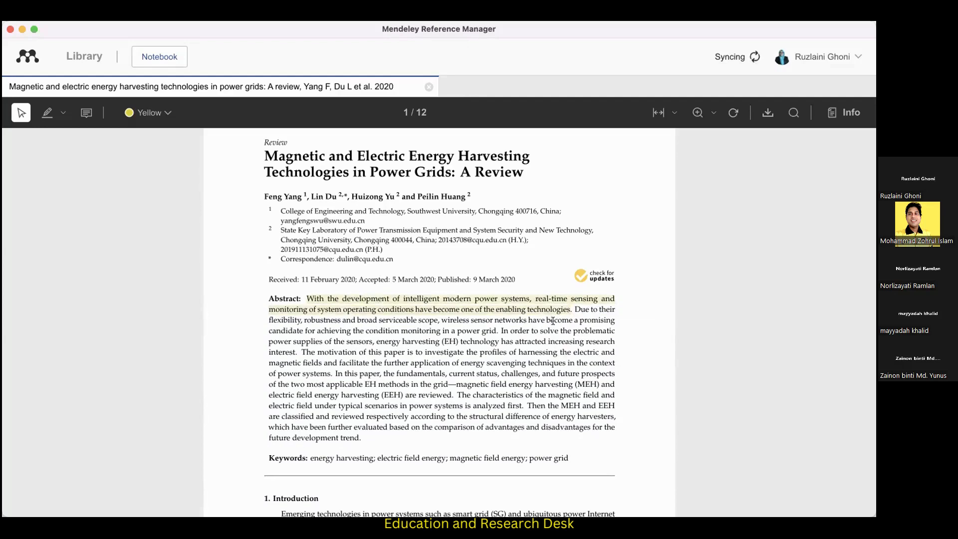
pyautogui.click(523, 298)
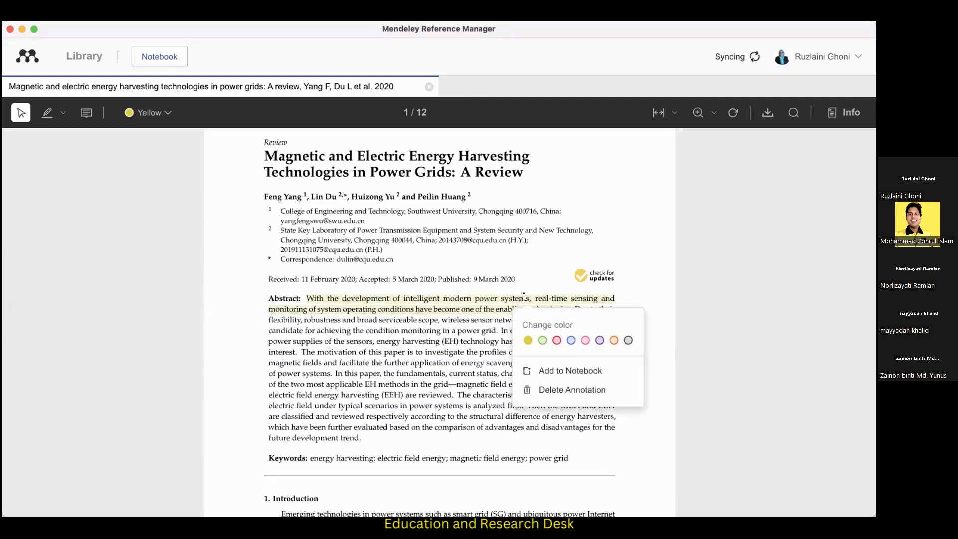
# Change the highlight color of the abstract's first sentence to blue.
pyautogui.click(567, 333)
pyautogui.click(551, 313)
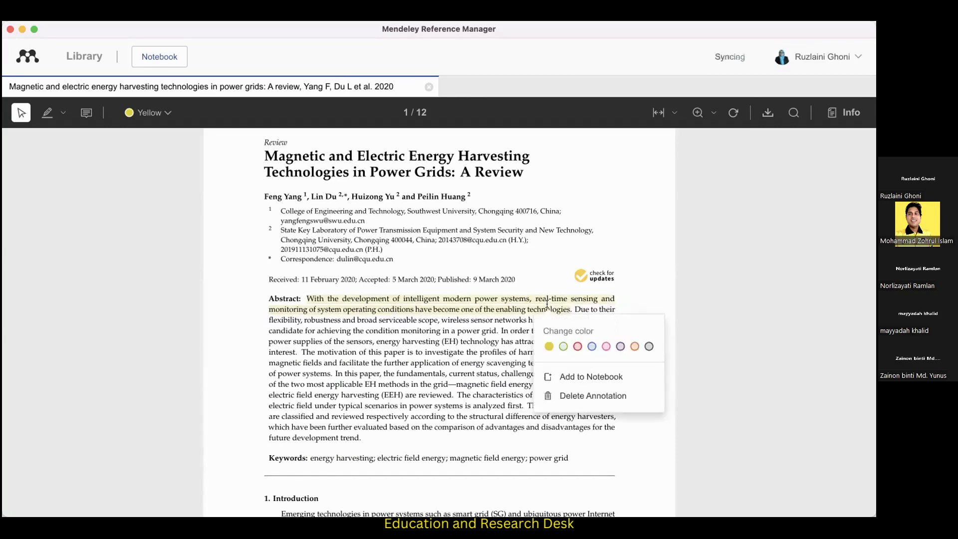
pyautogui.click(590, 345)
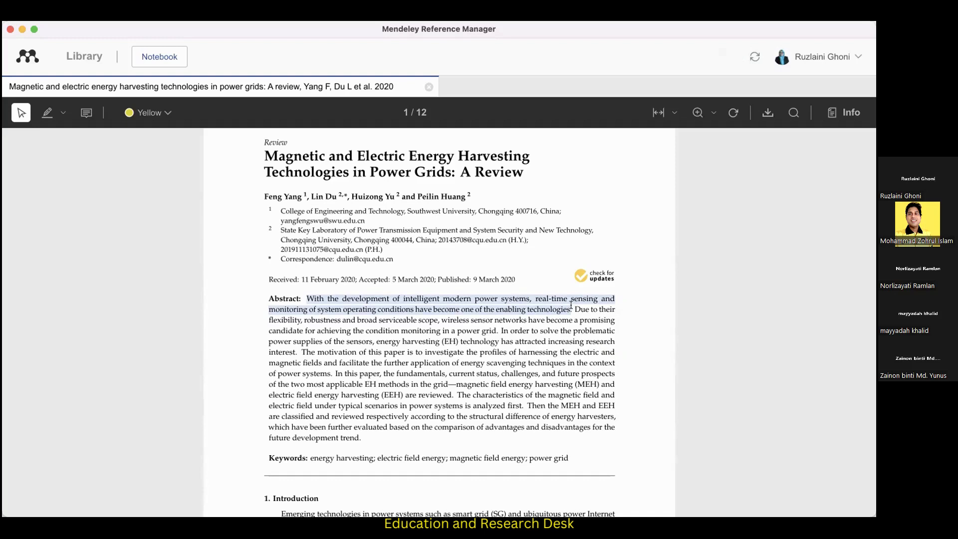
# Highlight the abstract's second sentence, starting "Due to their flexibility", and change its highlight color to red.
pyautogui.moveTo(571, 305); pyautogui.dragTo(496, 332)
pyautogui.click(514, 357)
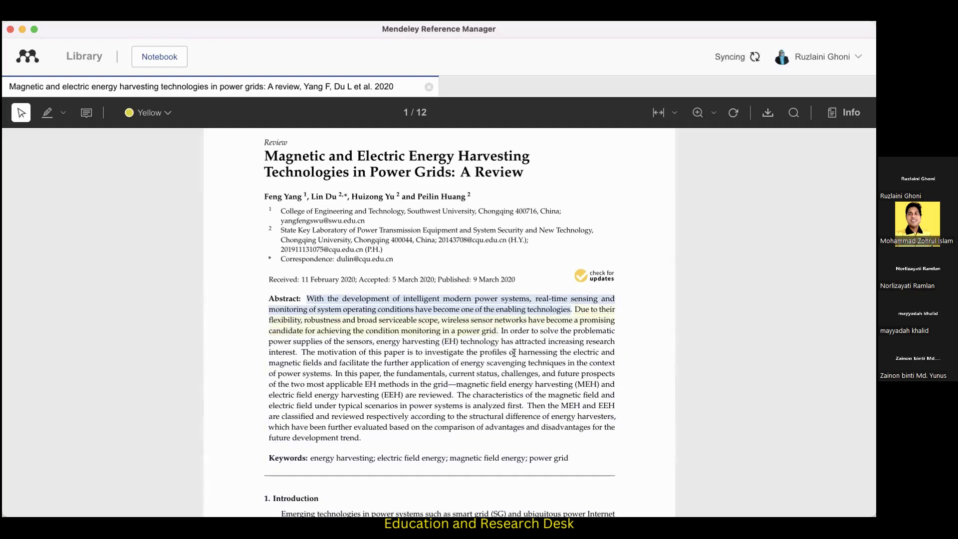
pyautogui.click(497, 320)
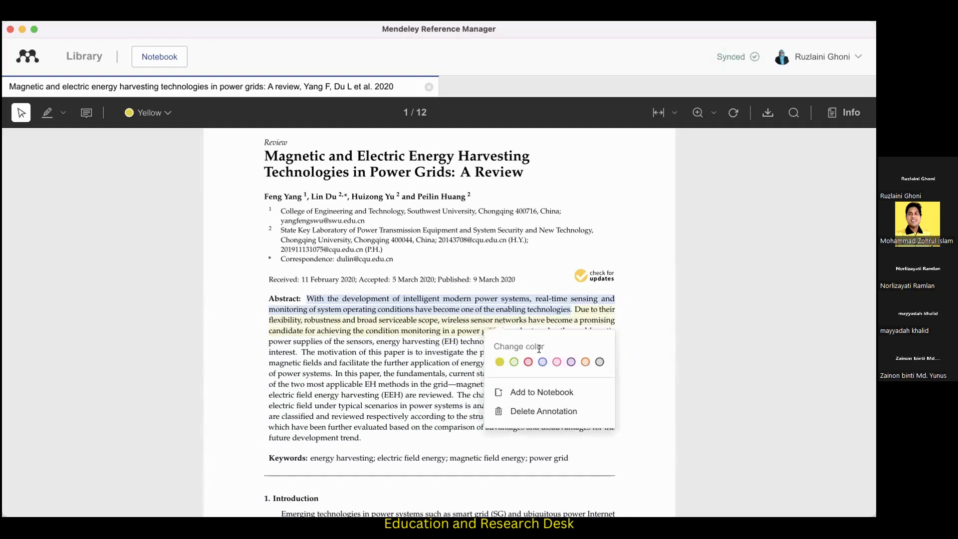
pyautogui.click(528, 361)
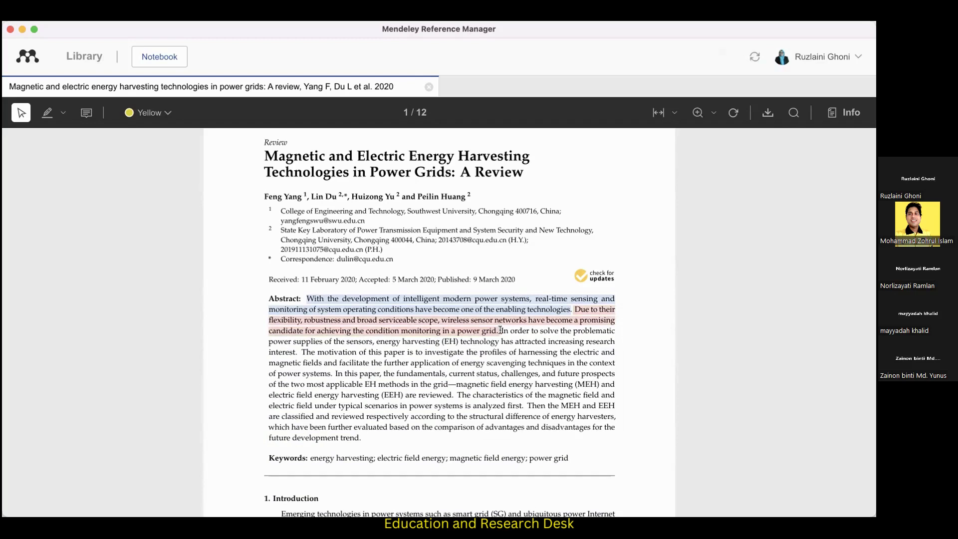
# Highlight the abstract passage from "In order to solve the problematic" through "are reviewed." and color it green.
pyautogui.moveTo(501, 330); pyautogui.dragTo(454, 390)
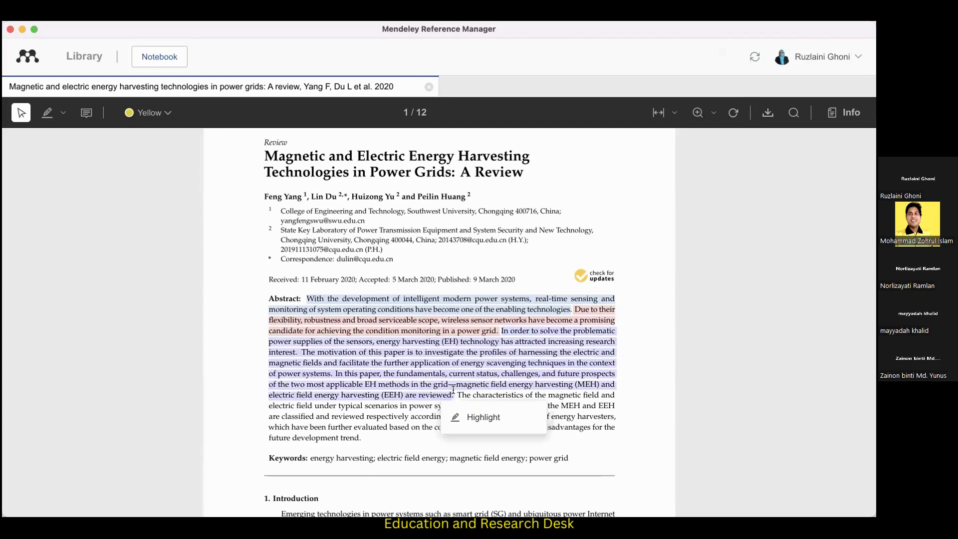
pyautogui.click(483, 419)
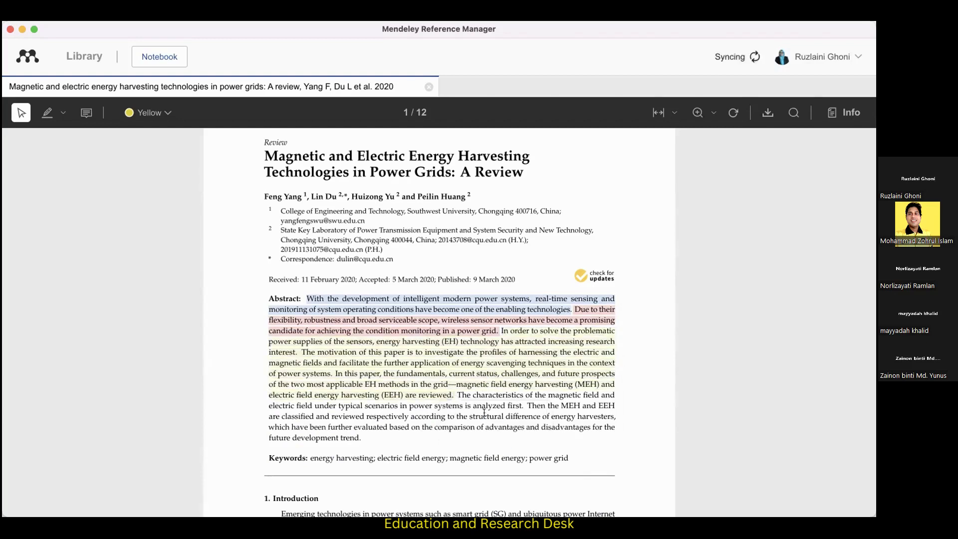
pyautogui.click(489, 370)
pyautogui.click(503, 412)
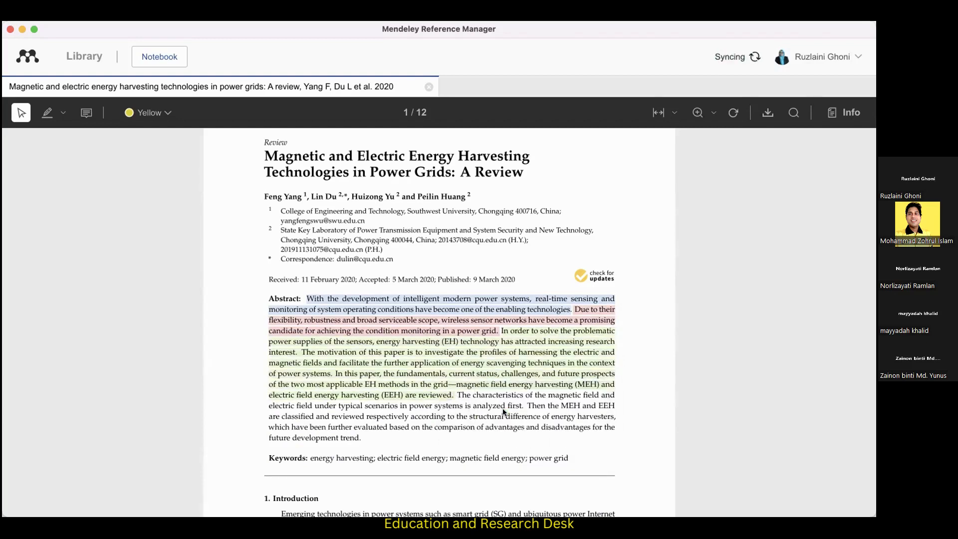
# Highlight the abstract sentence starting "The characteristics of the magnetic field" in yellow and leave its highlight options unchanged.
pyautogui.moveTo(456, 394); pyautogui.dragTo(500, 400)
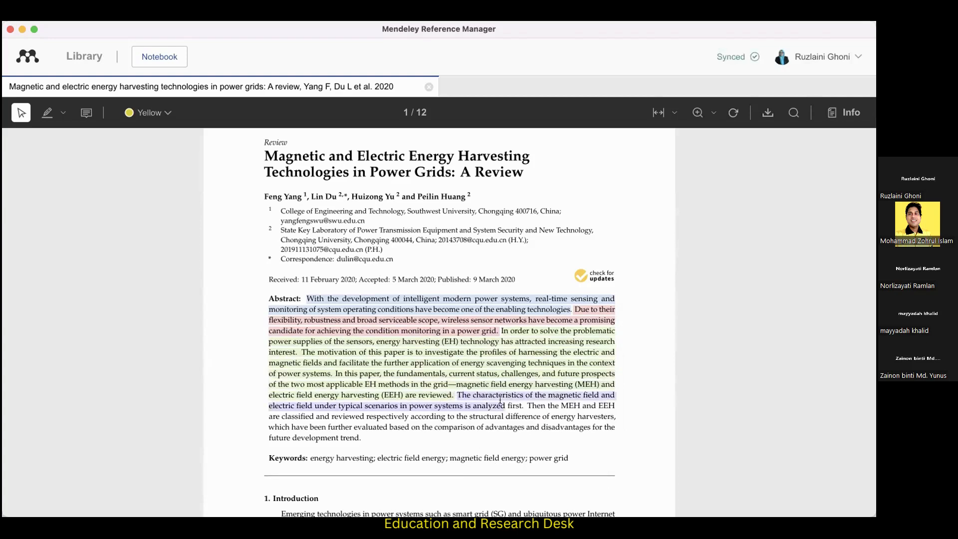
pyautogui.click(536, 432)
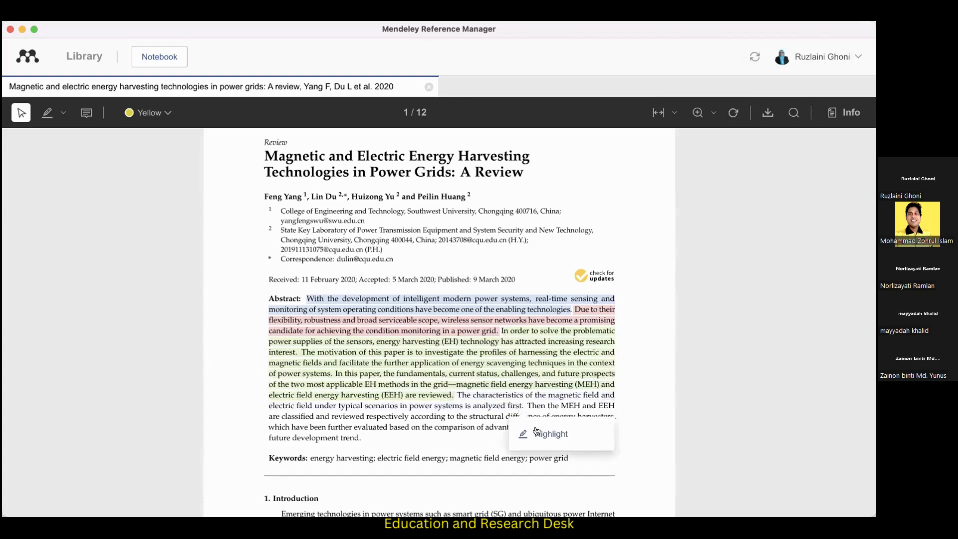
pyautogui.click(504, 400)
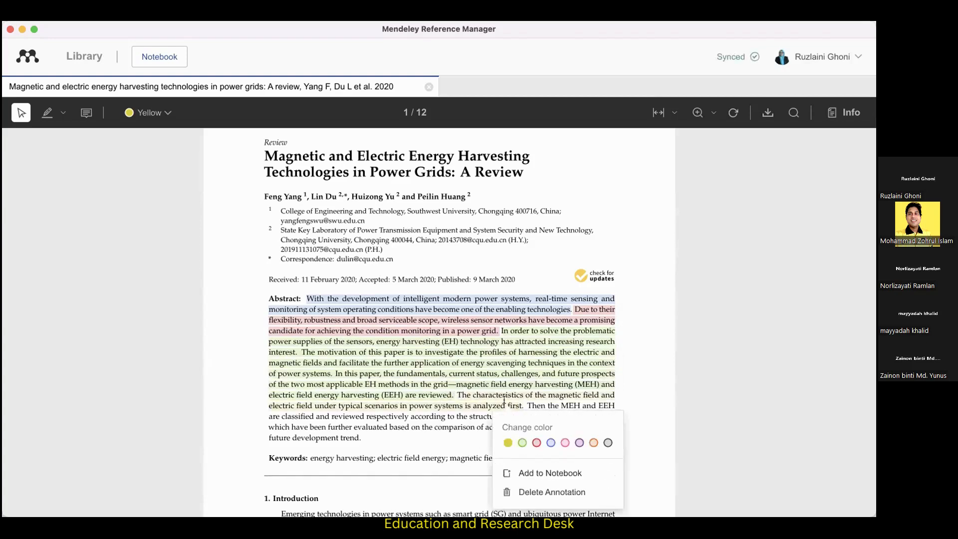
pyautogui.click(449, 421)
# Highlight the abstract's last sentence, starting "Then the MEH and EEH", and change its highlight color to purple.
pyautogui.moveTo(526, 405); pyautogui.dragTo(358, 436)
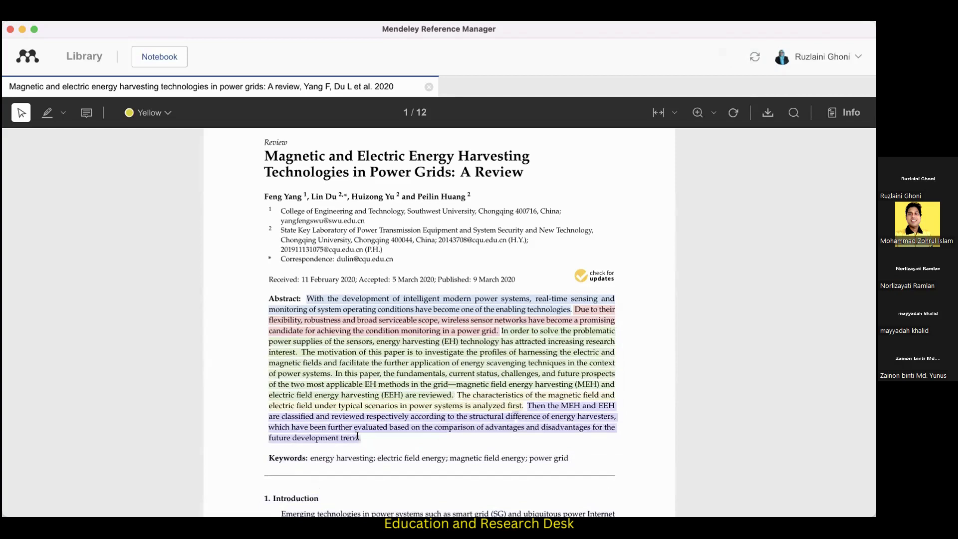
pyautogui.click(372, 462)
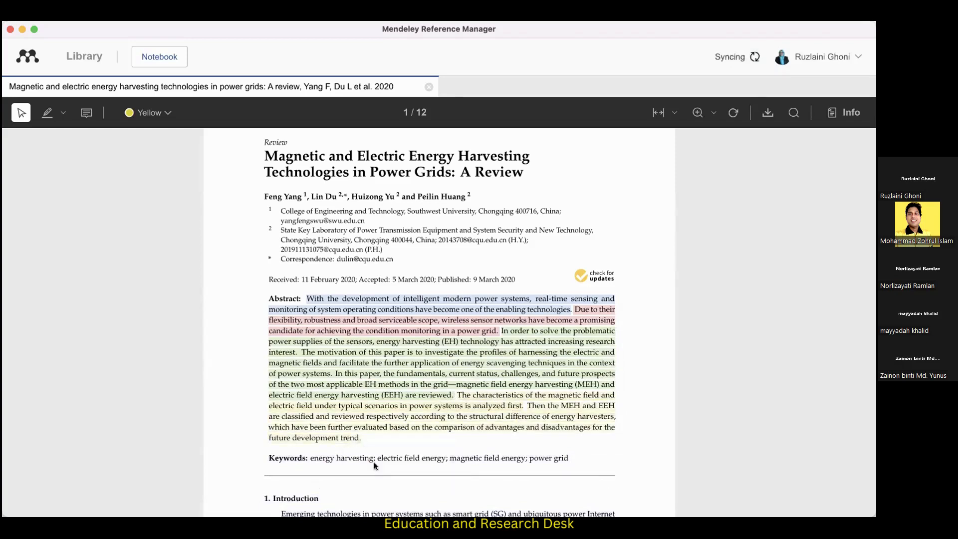
pyautogui.click(555, 417)
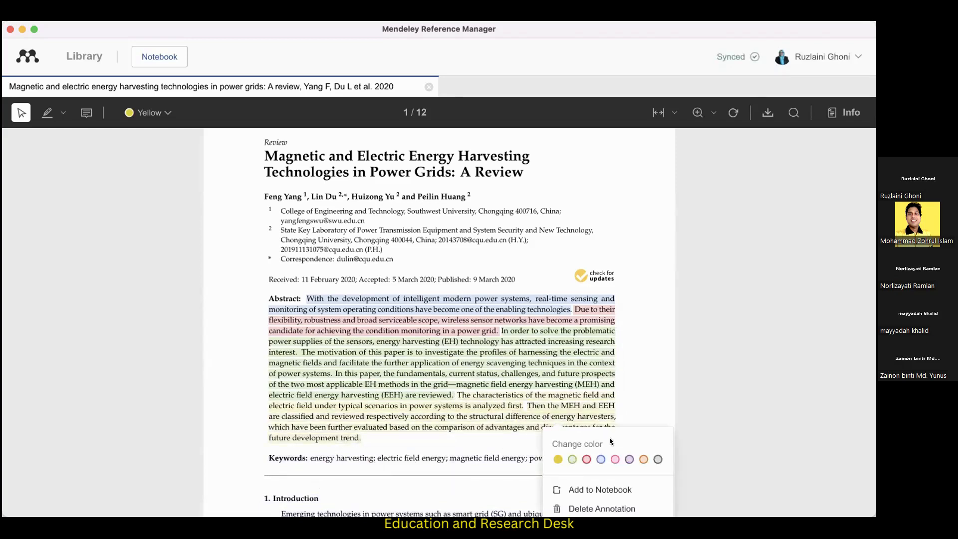
pyautogui.click(629, 459)
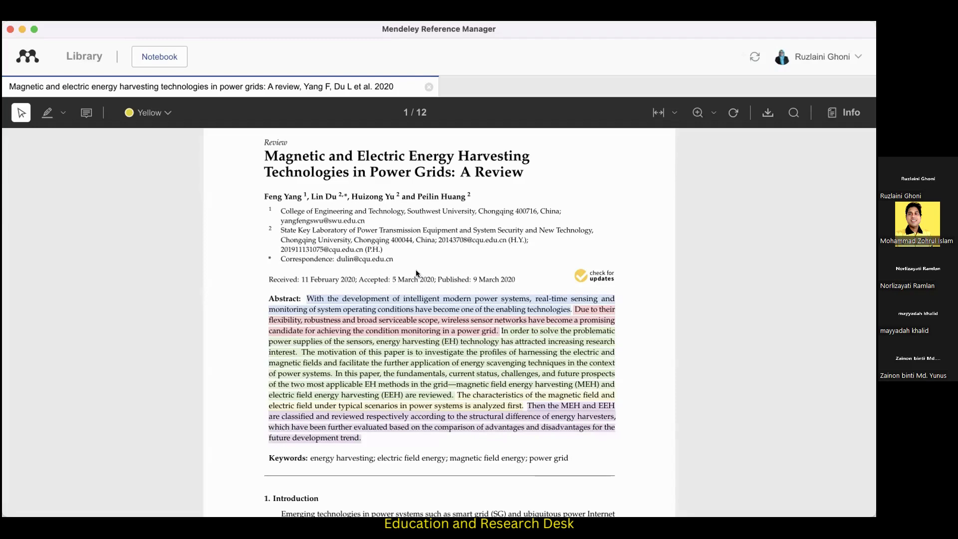
# Mark the 2020 magnetic and electric energy harvesting paper as a favorite in the library, remove the mark and return to the paper.
pyautogui.click(83, 56)
pyautogui.click(171, 173)
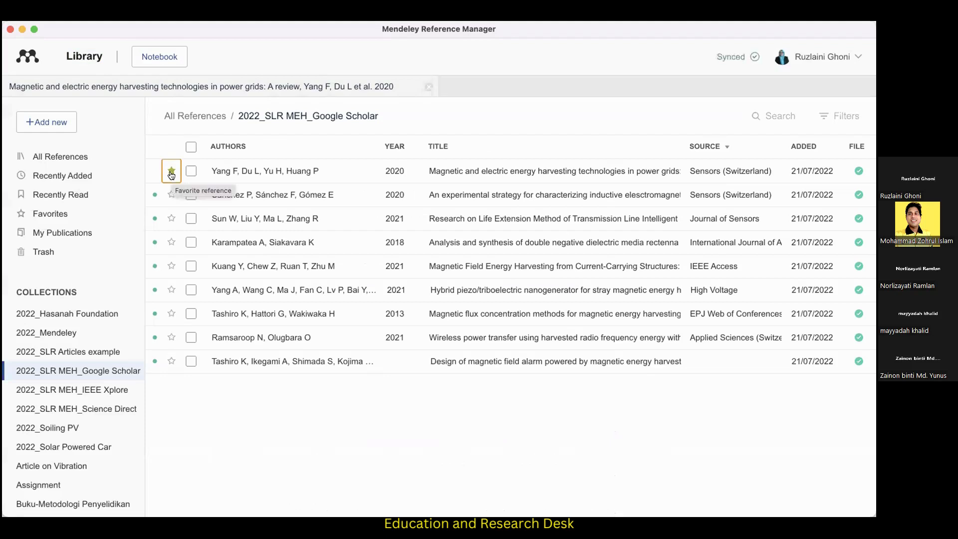
pyautogui.click(168, 173)
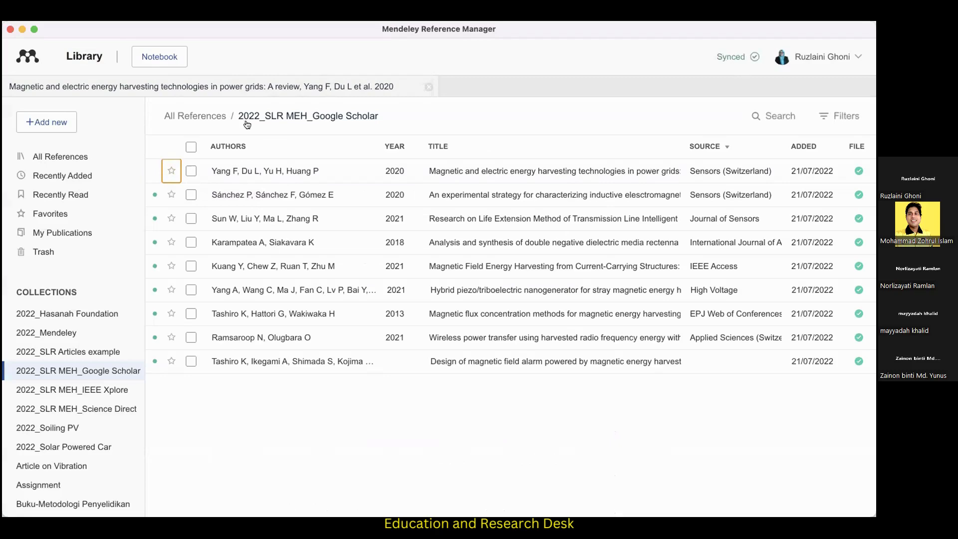
pyautogui.click(260, 85)
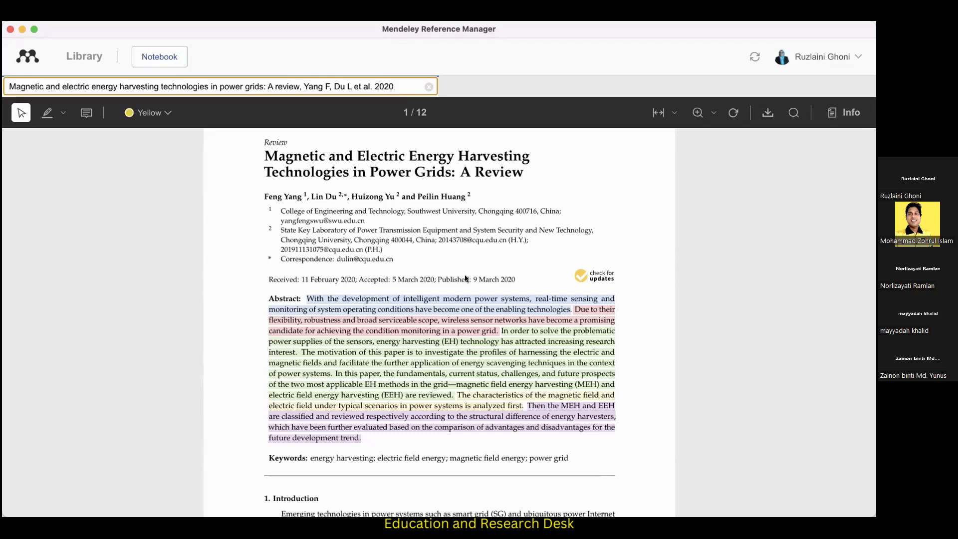
# Check the blue highlight's options, close them and examine the paper's reference details, including files, identifiers and citation key.
pyautogui.click(487, 311)
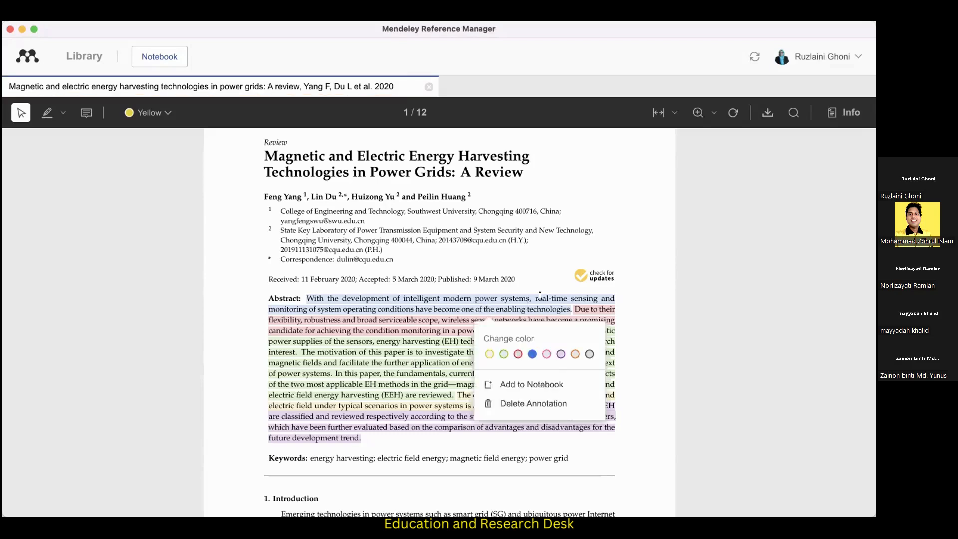
pyautogui.click(825, 208)
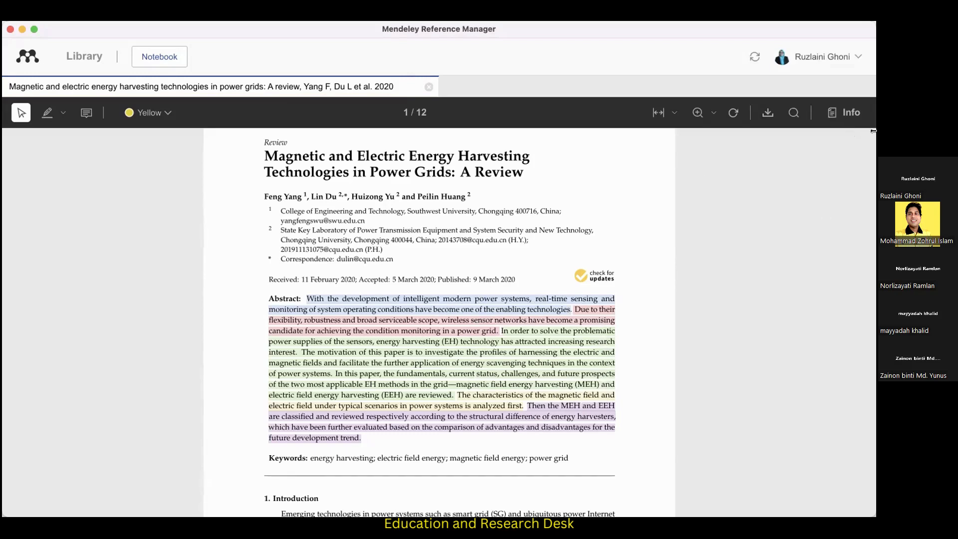
pyautogui.click(849, 114)
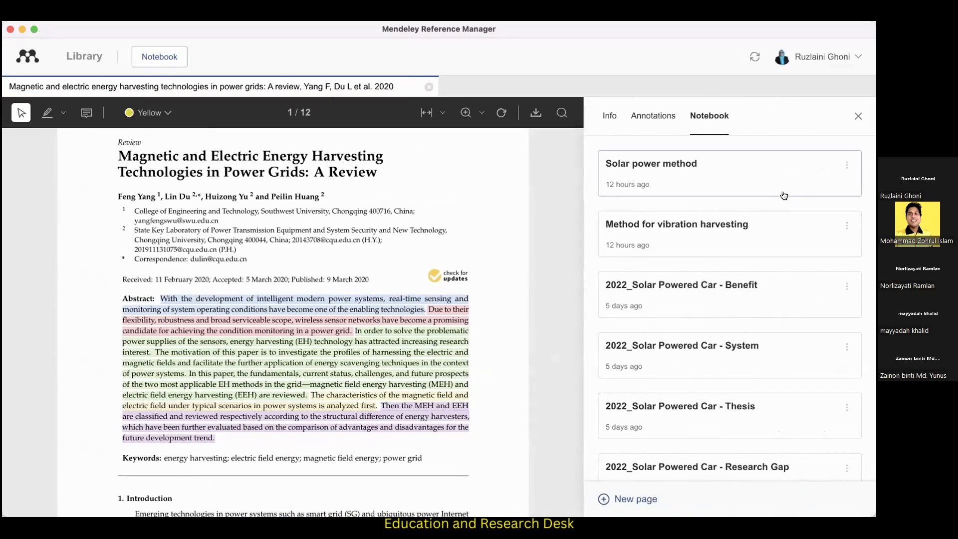
pyautogui.click(610, 116)
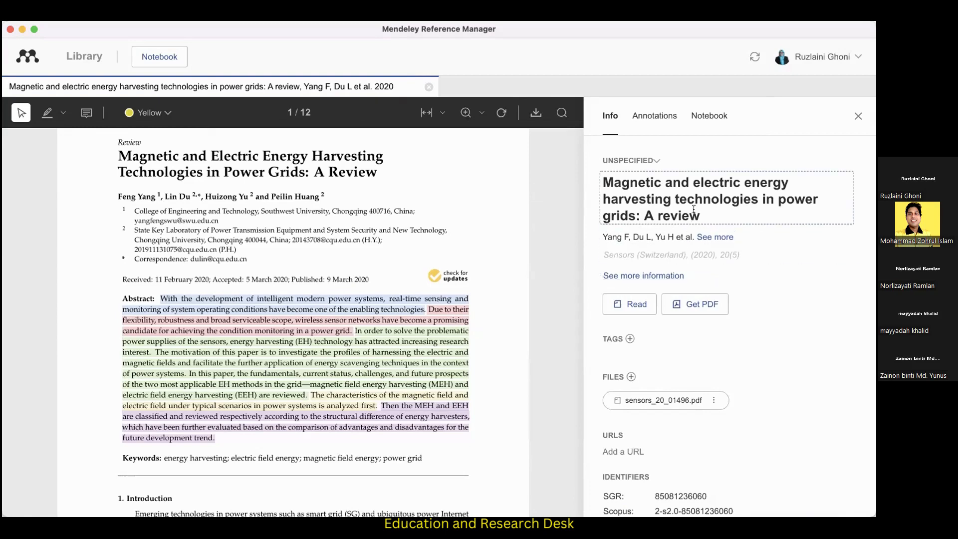
pyautogui.scroll(-5, 694, 210)
pyautogui.scroll(-3, 693, 211)
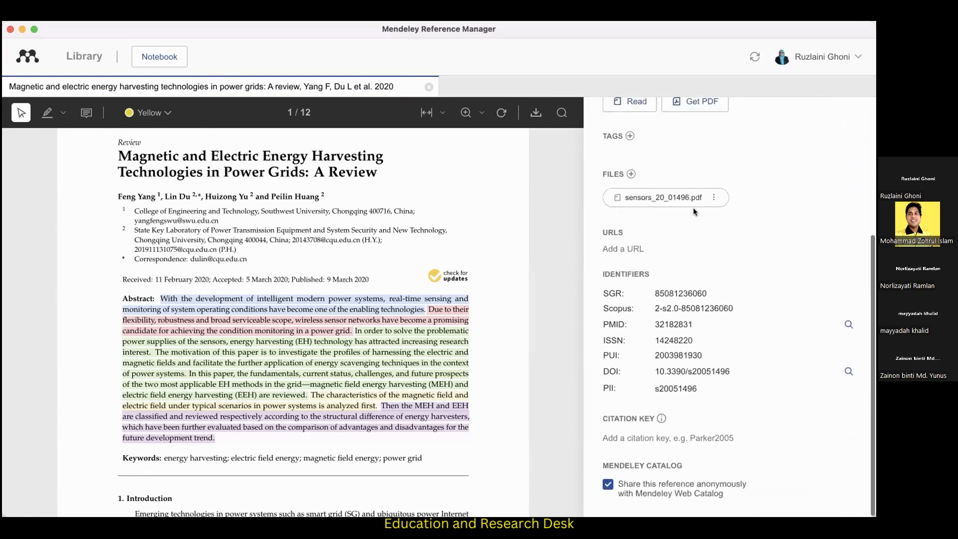
pyautogui.scroll(8, 693, 208)
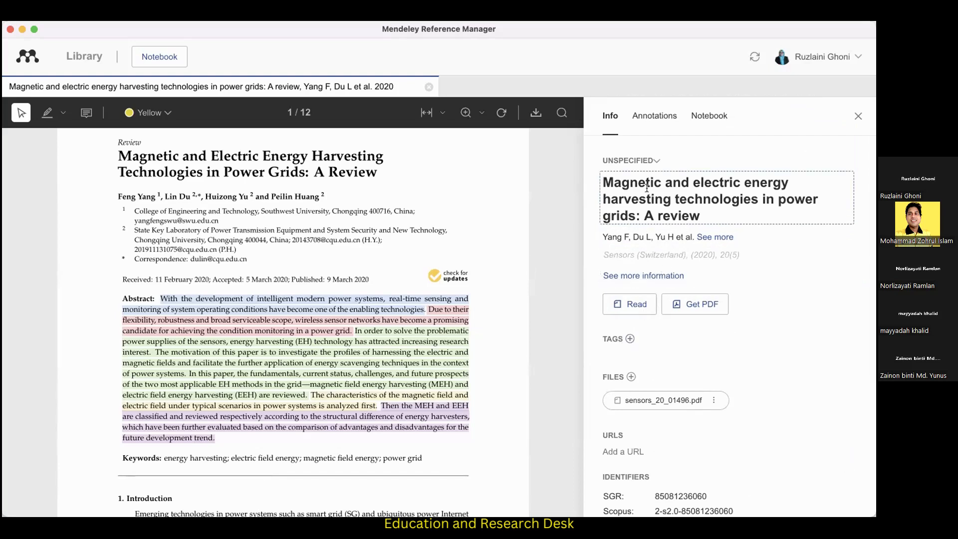
# Set the paper's reference type to Journal Article.
pyautogui.click(653, 159)
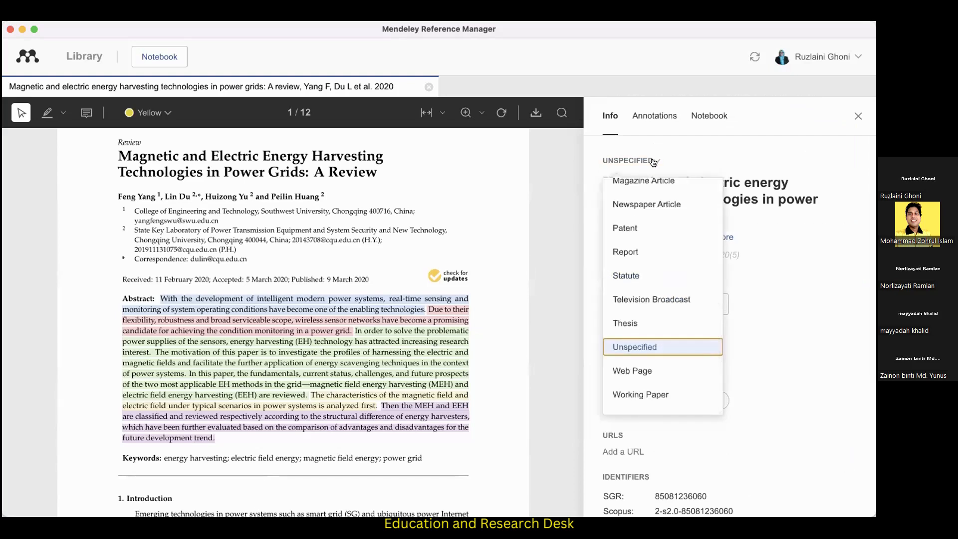
pyautogui.scroll(10, 624, 254)
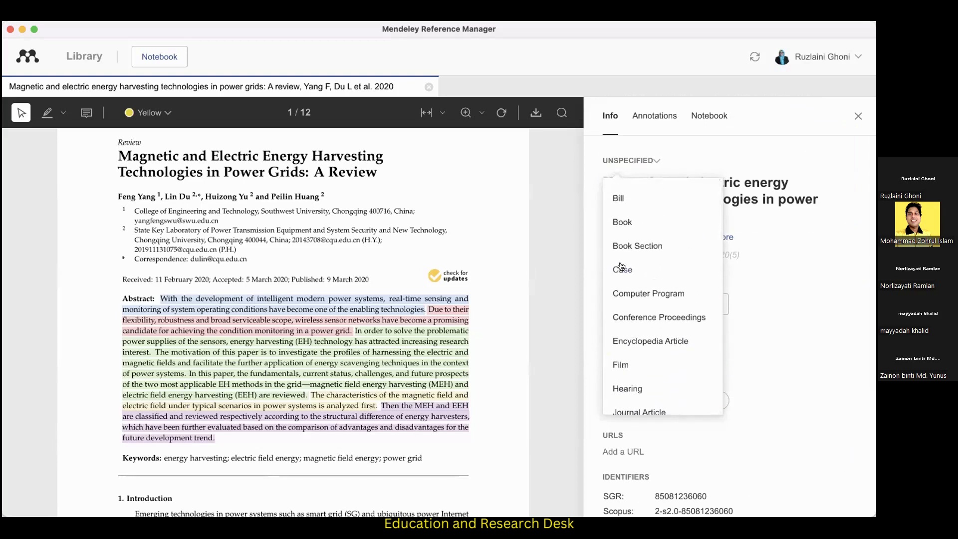
pyautogui.scroll(-2, 670, 270)
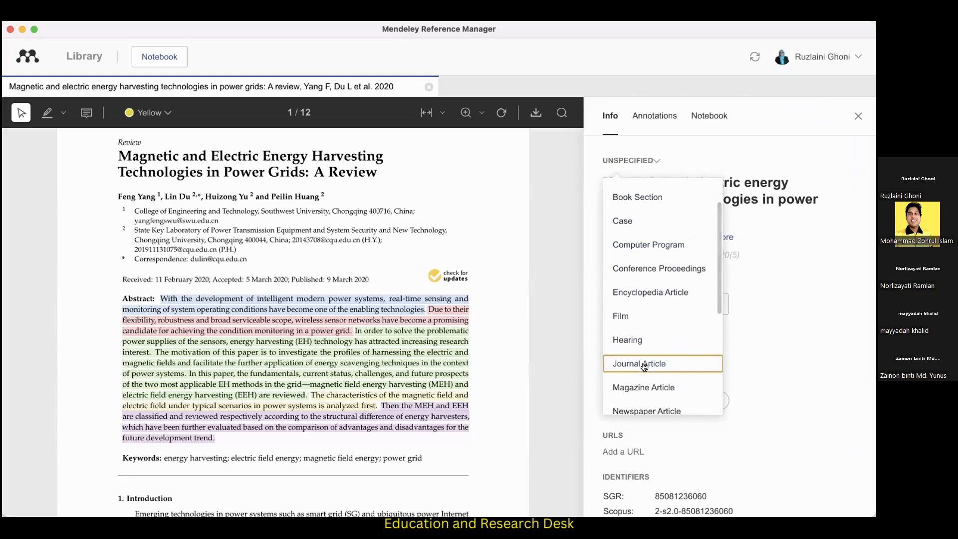
pyautogui.click(647, 363)
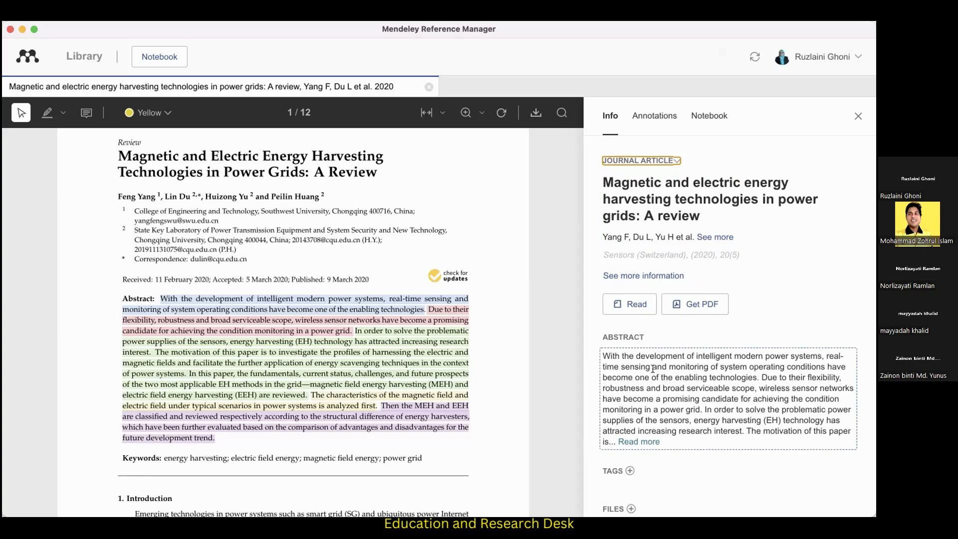
# Look over the reference details and the paper's notebook section, finishing on its annotations.
pyautogui.scroll(-4, 652, 368)
pyautogui.scroll(4, 653, 369)
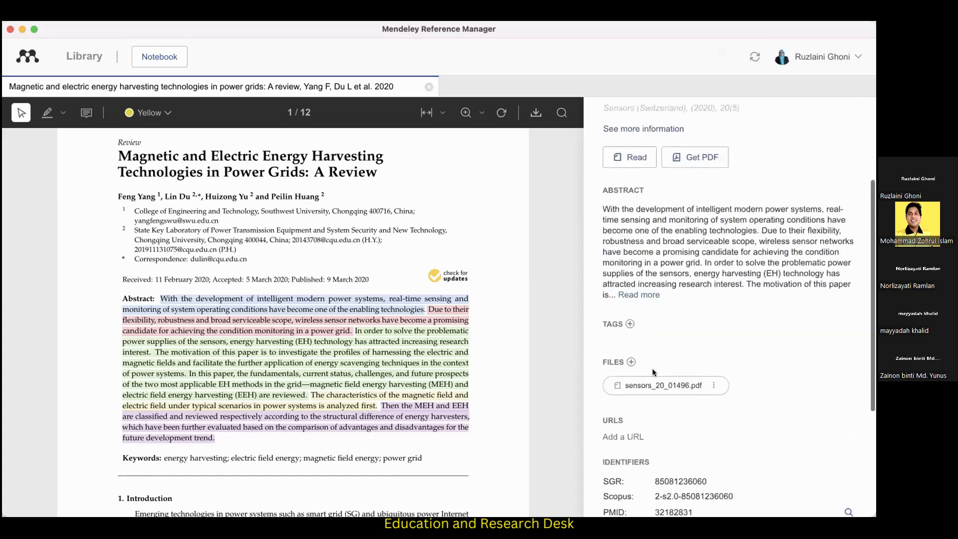
pyautogui.click(654, 116)
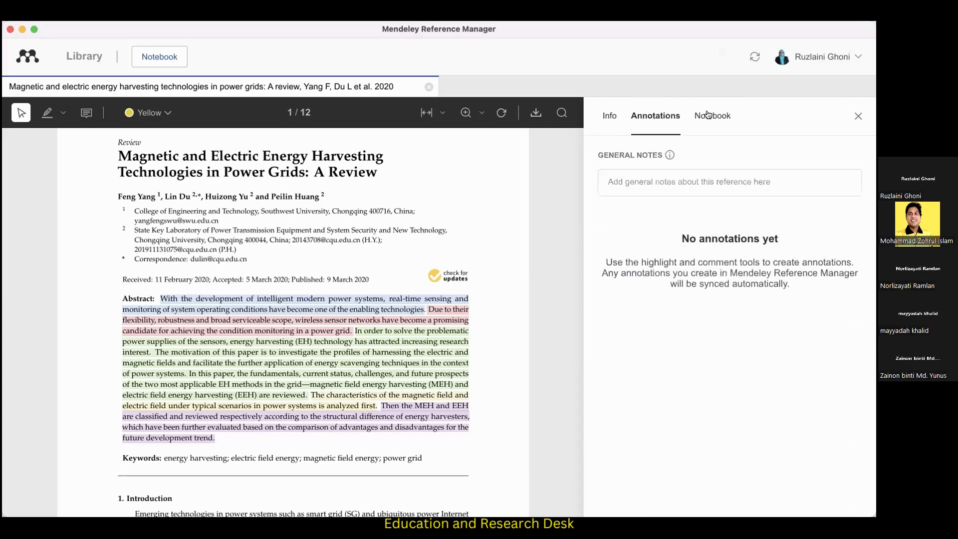
pyautogui.click(708, 116)
pyautogui.click(658, 116)
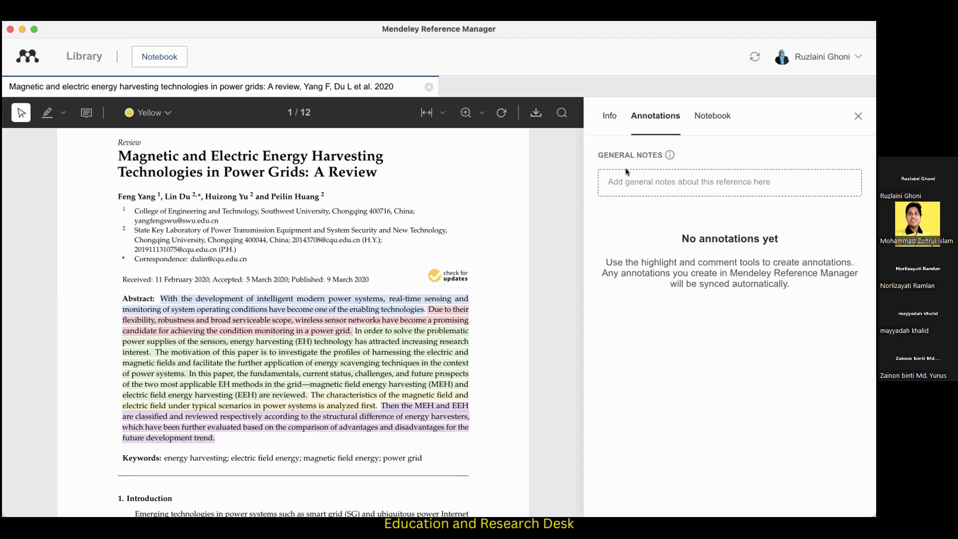
# Add a sticky note reading "Vibration technique" on the red-highlighted sentence in the paper's abstract.
pyautogui.click(339, 304)
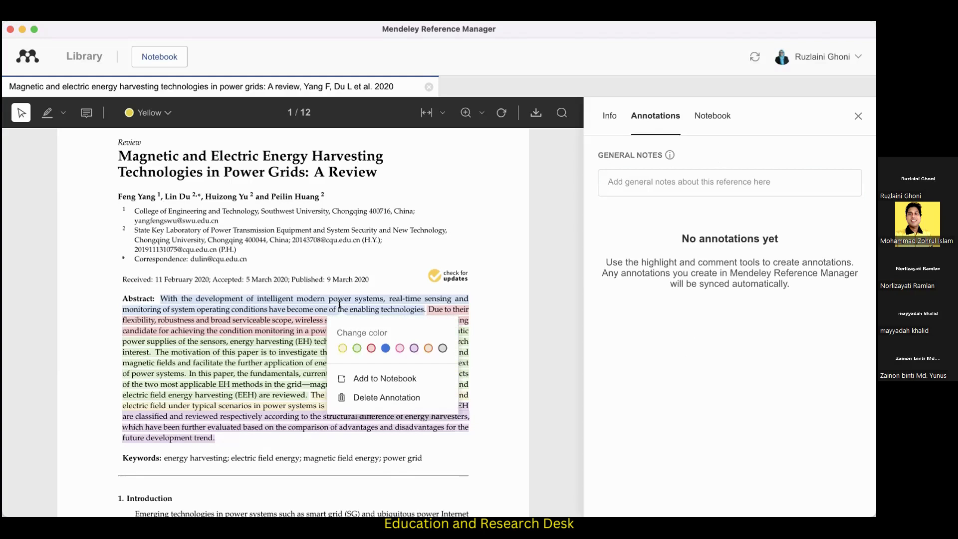
pyautogui.click(302, 305)
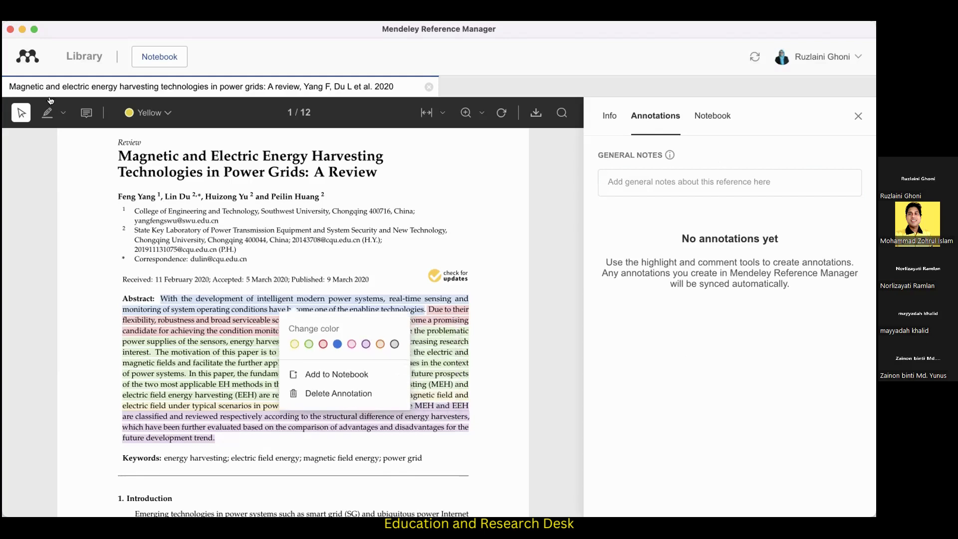
pyautogui.click(85, 113)
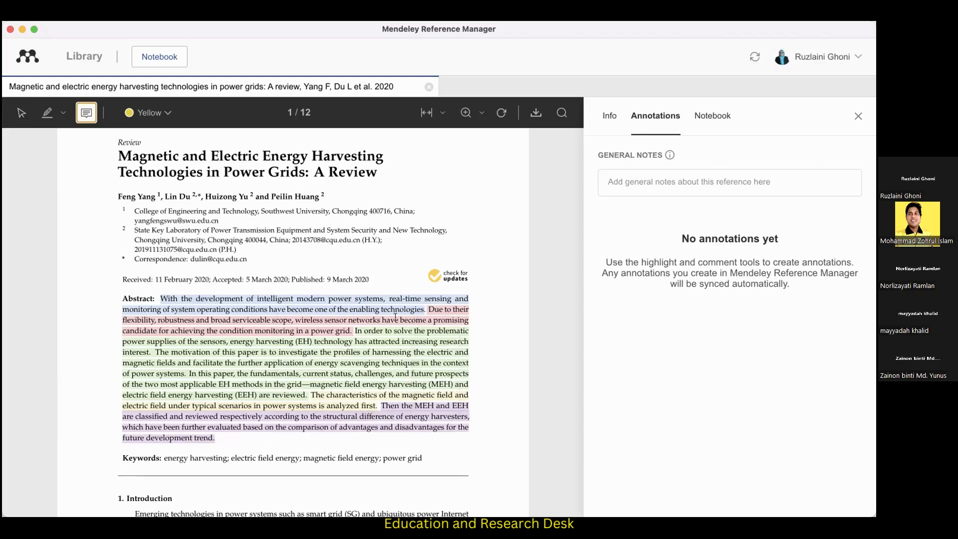
pyautogui.click(329, 322)
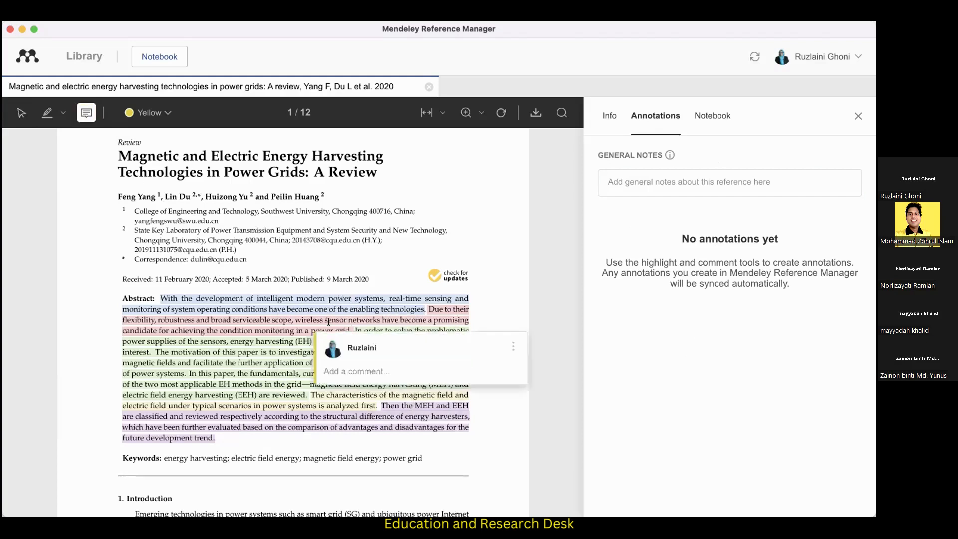
pyautogui.write('Vibration technique')
pyautogui.press('Return')
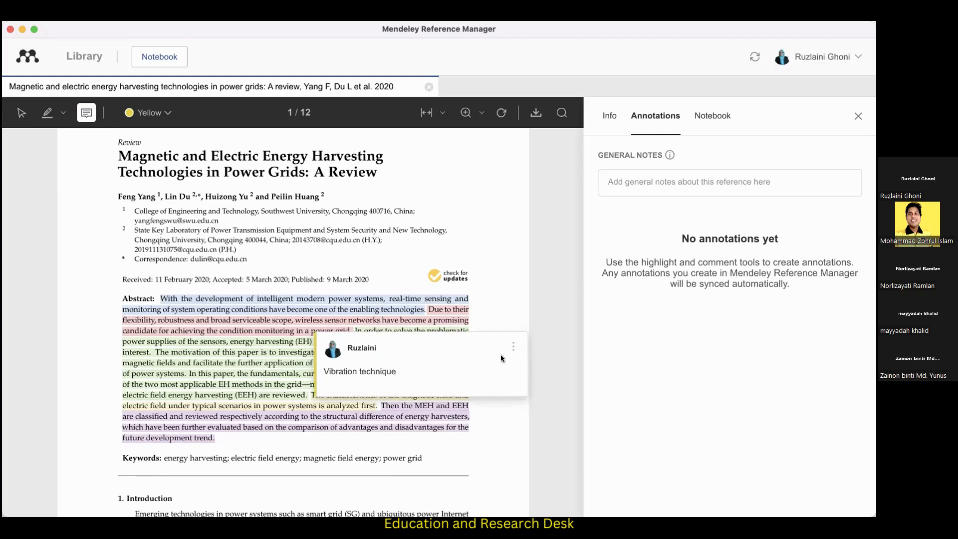
pyautogui.press('BackSpace')
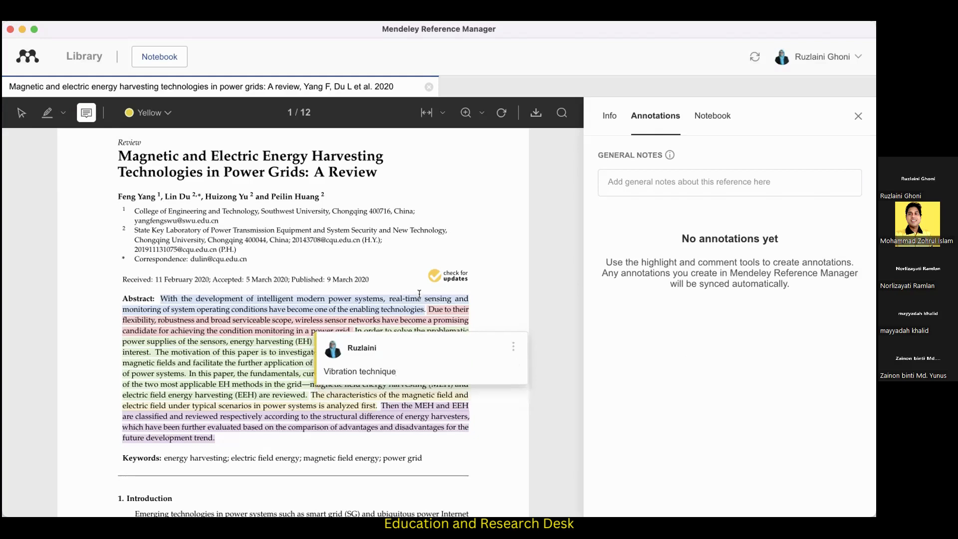
pyautogui.click(502, 300)
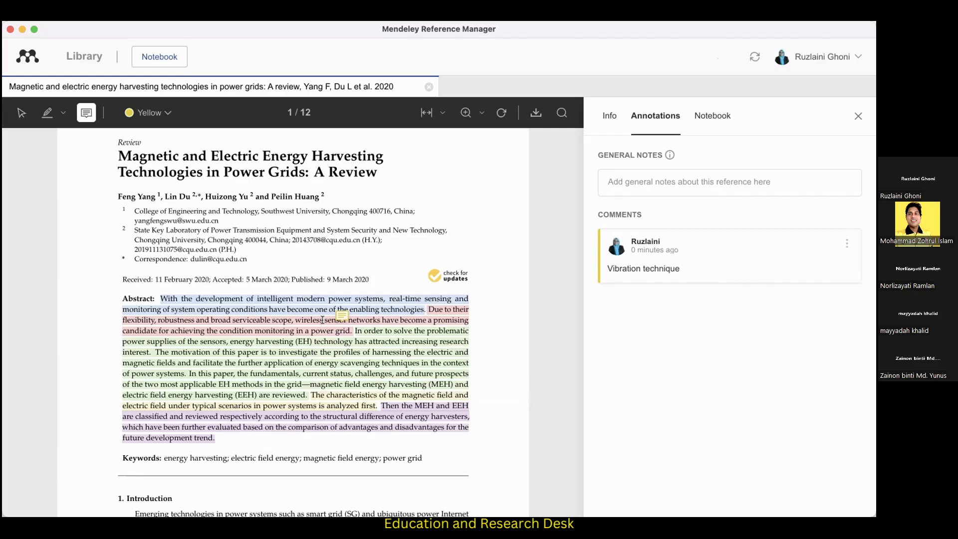
# Look through the list of notebook pages, including the solar powered car and IC/EC screening criteria pages.
pyautogui.click(713, 117)
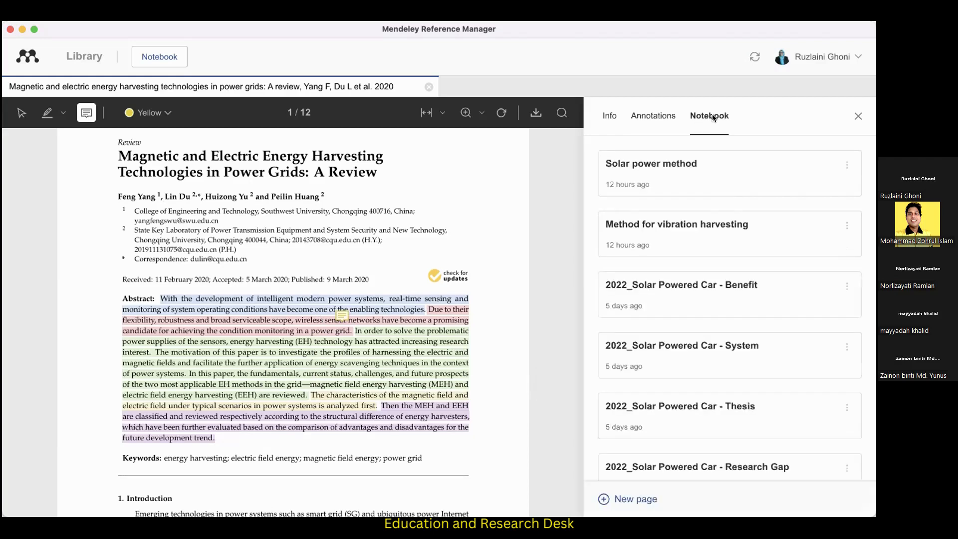
pyautogui.scroll(-10, 705, 285)
pyautogui.scroll(-10, 705, 286)
pyautogui.scroll(6, 705, 287)
pyautogui.scroll(5, 704, 287)
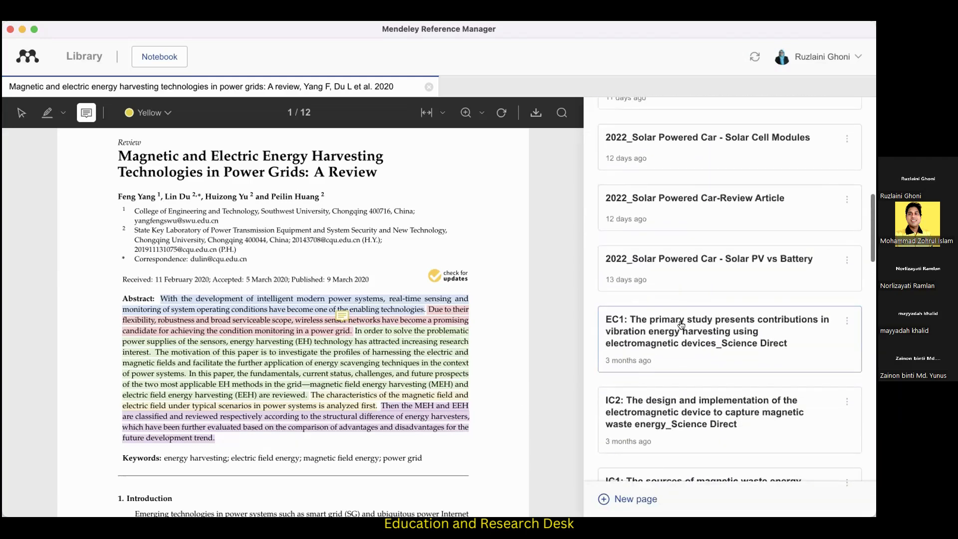
pyautogui.scroll(-5, 677, 377)
pyautogui.scroll(2, 653, 178)
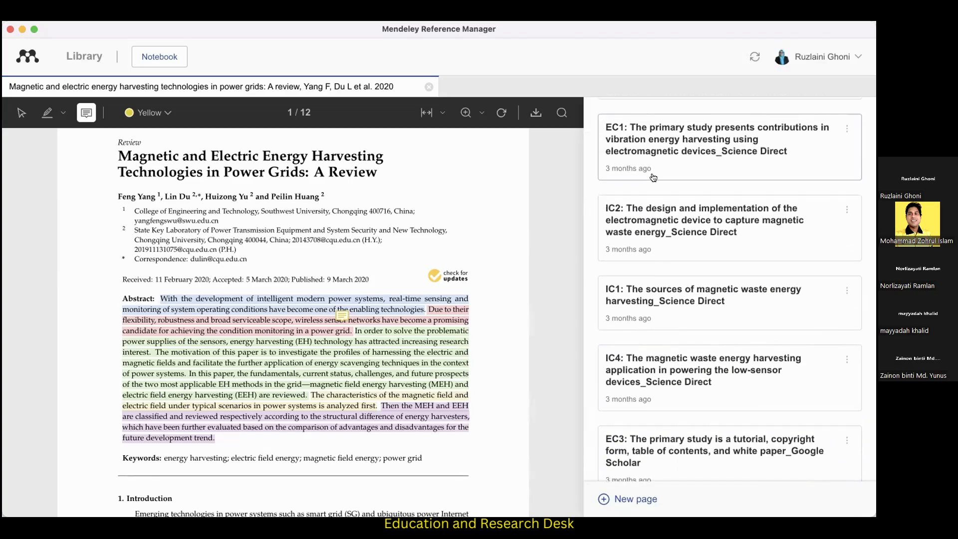
pyautogui.scroll(4, 654, 178)
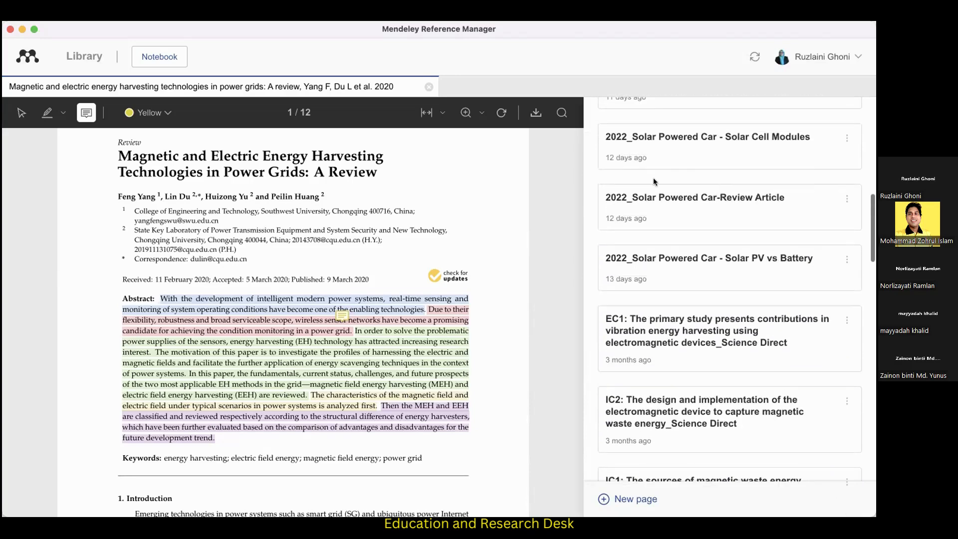
pyautogui.scroll(-5, 648, 336)
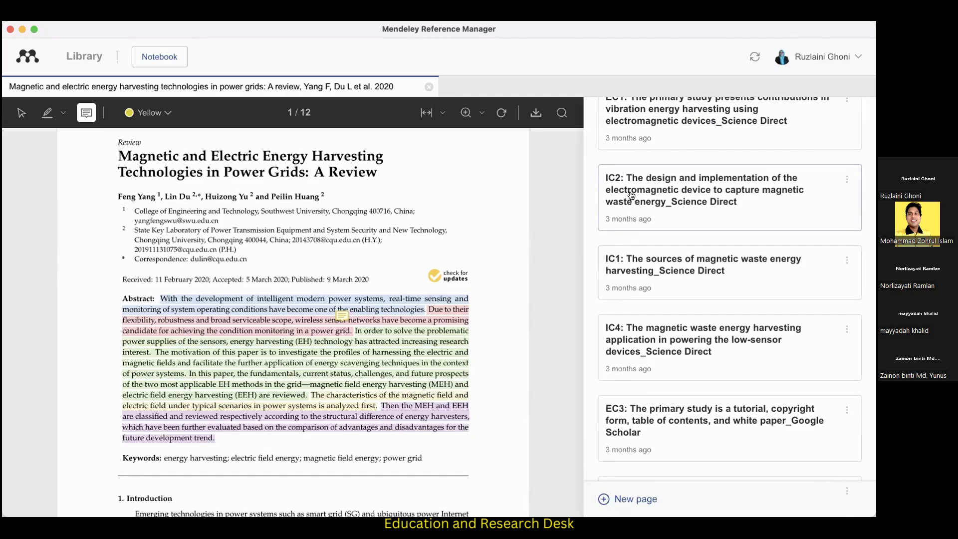
pyautogui.scroll(8, 633, 199)
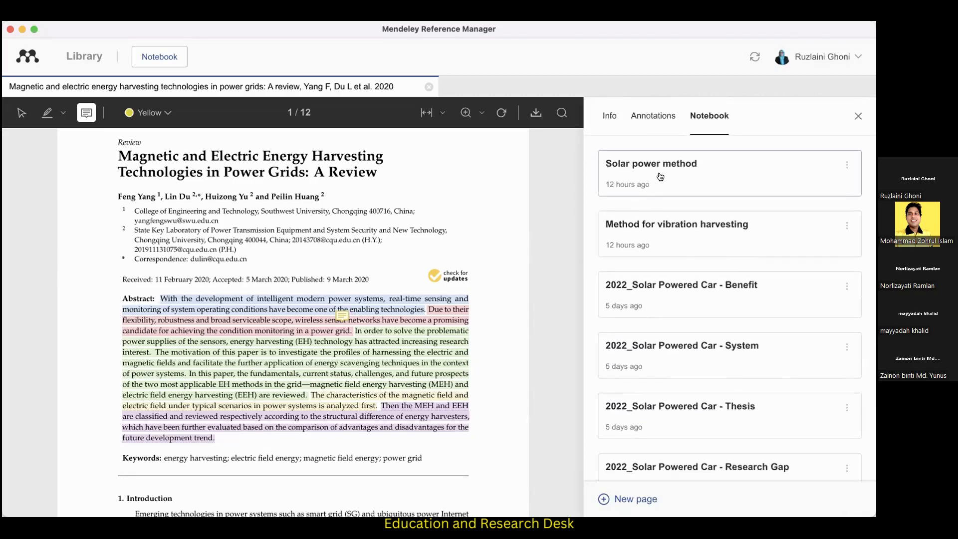
# Open the "Solar power method" notebook page and follow its first quote to the source paper.
pyautogui.click(661, 177)
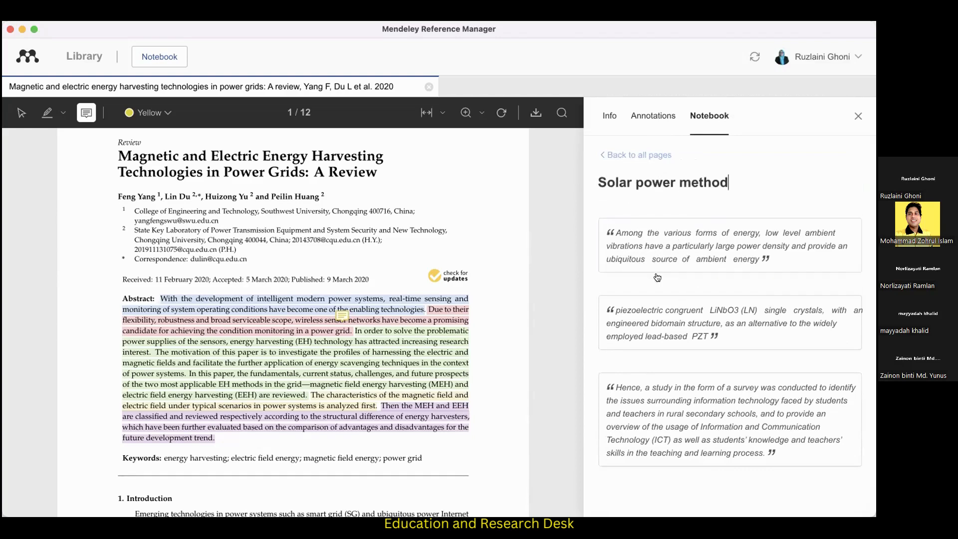
pyautogui.click(643, 196)
pyautogui.click(717, 242)
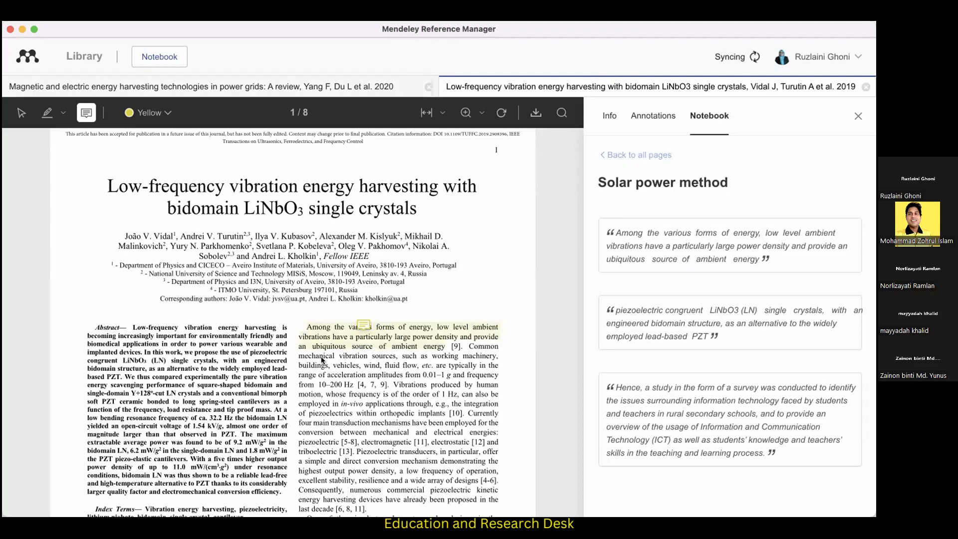
# Compare the annotations of the low-frequency vibration paper and the 2020 review, finishing on the vibration paper.
pyautogui.click(645, 117)
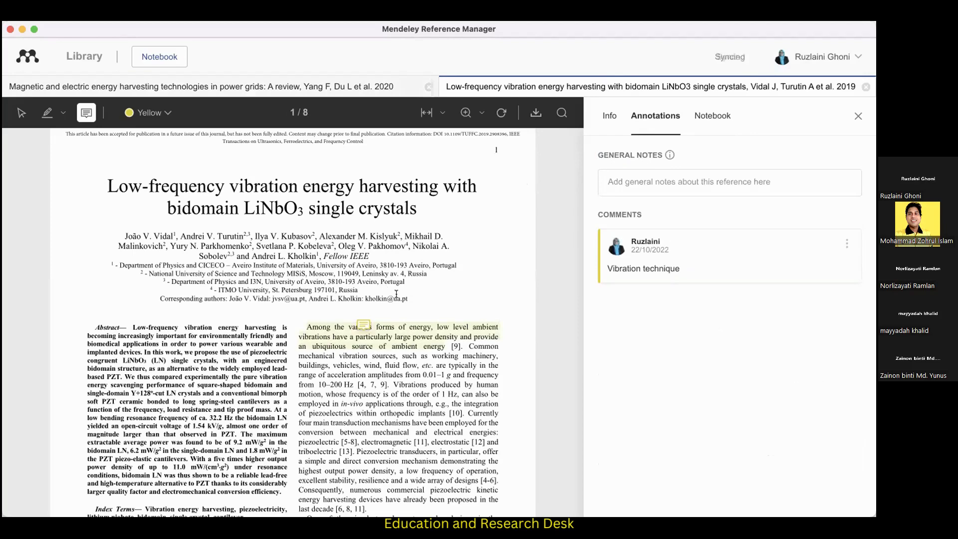
pyautogui.click(343, 90)
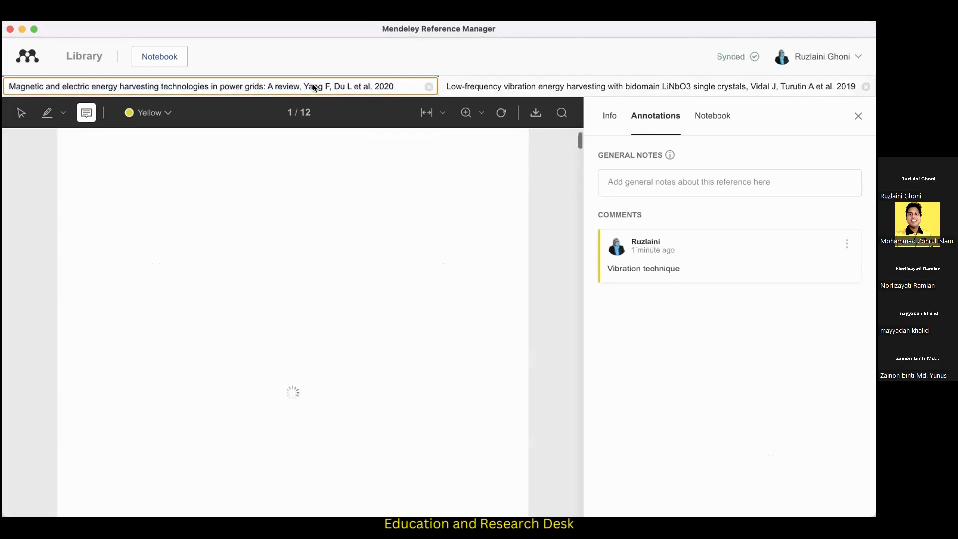
pyautogui.click(596, 86)
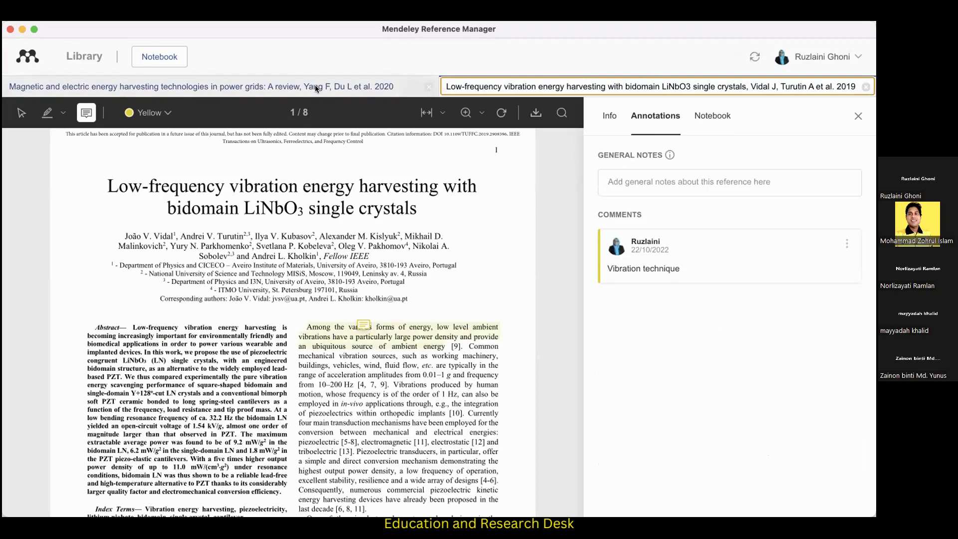
# Create a new notebook page titled "Research Gaps".
pyautogui.click(714, 118)
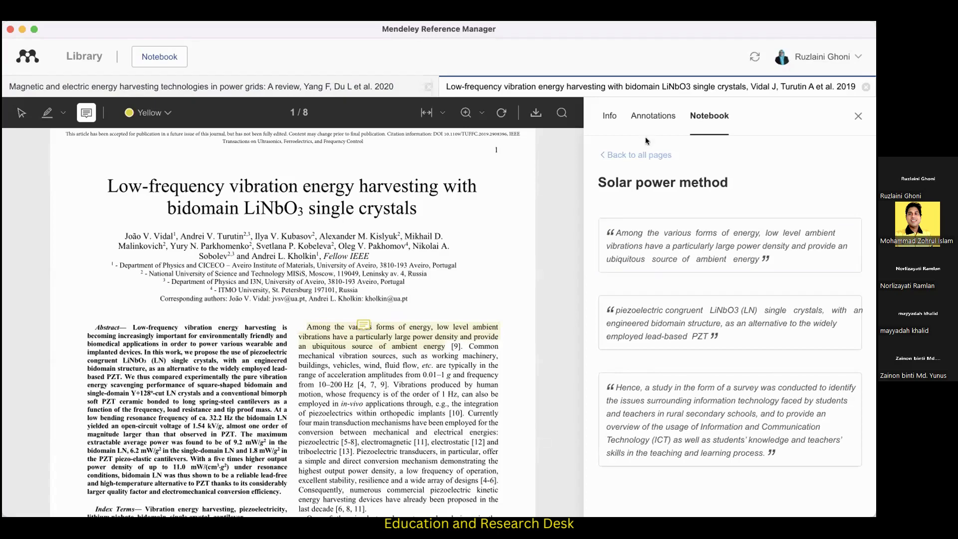
pyautogui.click(644, 155)
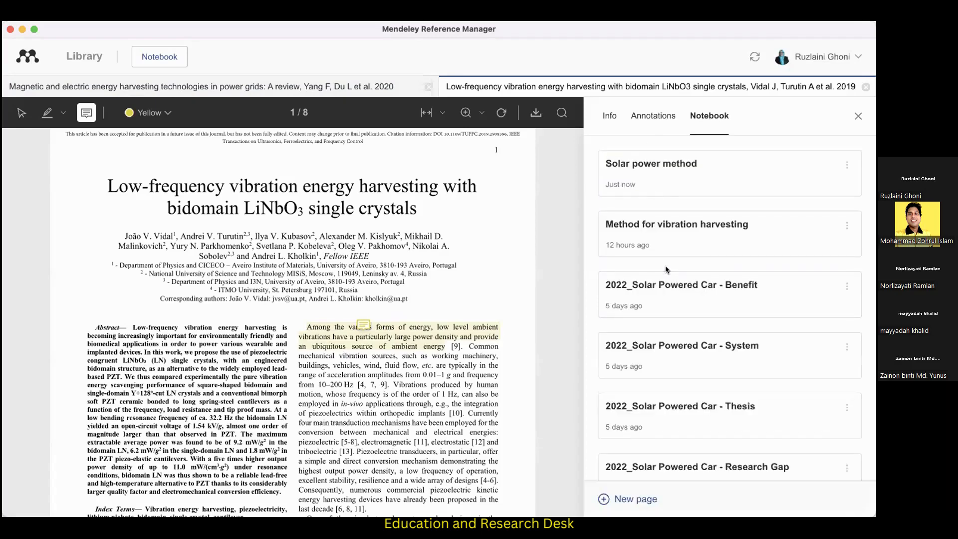
pyautogui.scroll(-15, 634, 325)
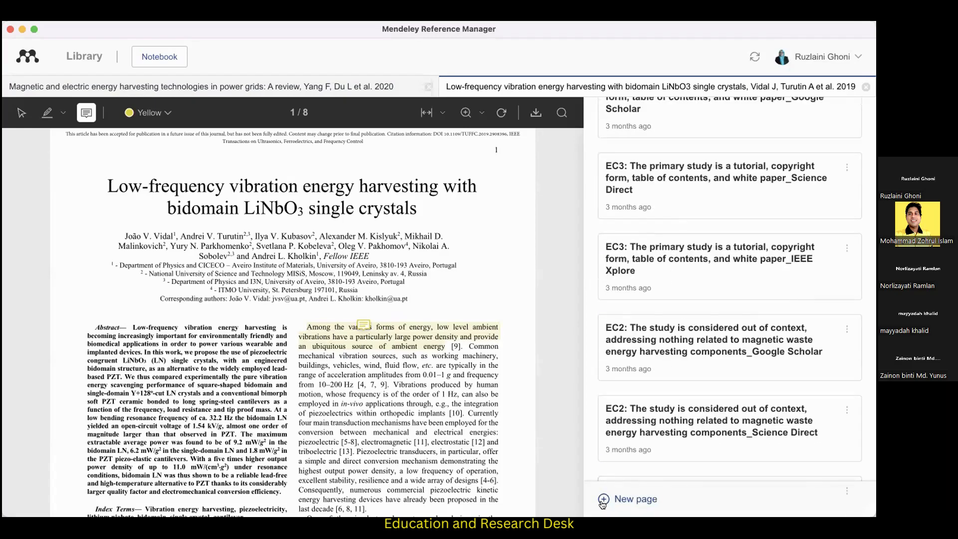
pyautogui.click(604, 500)
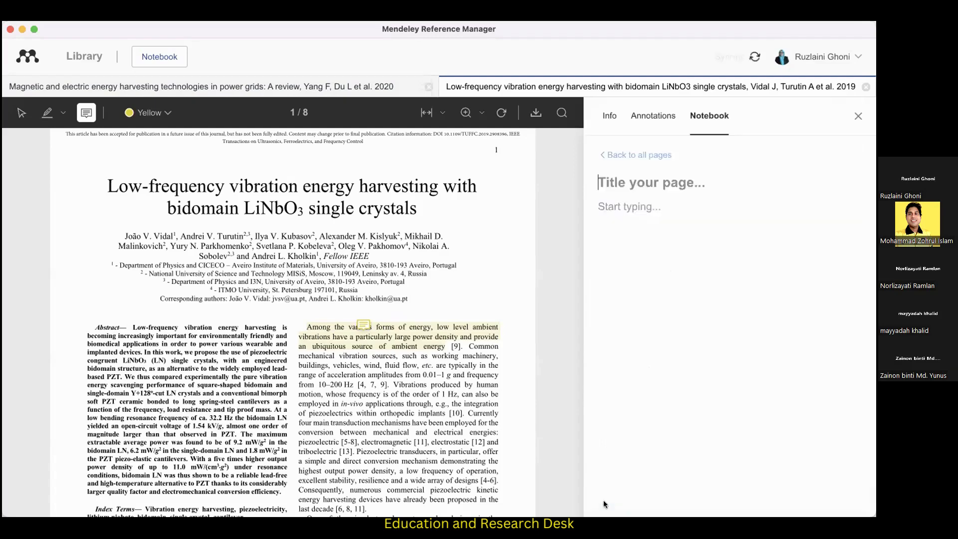
pyautogui.write('Reserach Gaps')
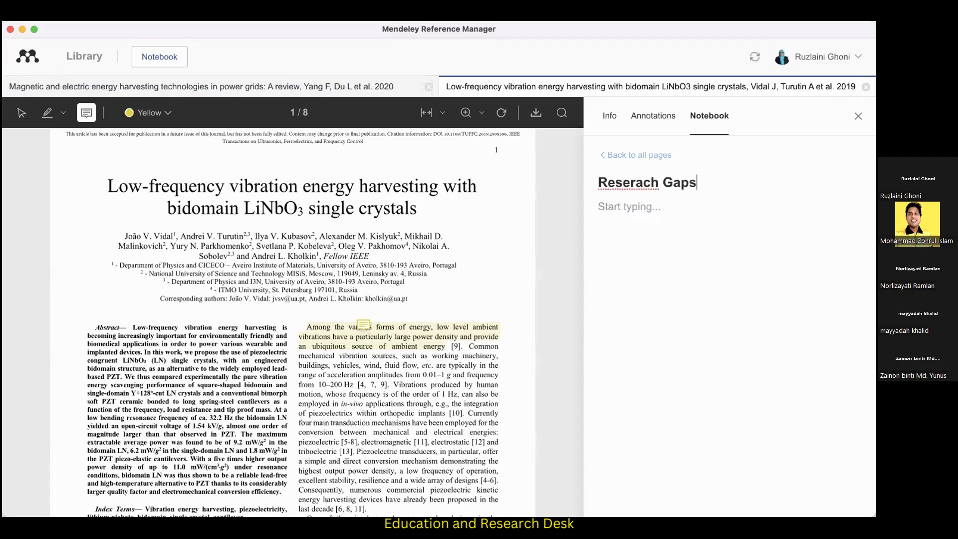
pyautogui.click(636, 181)
pyautogui.press('BackSpace')
pyautogui.write('a')
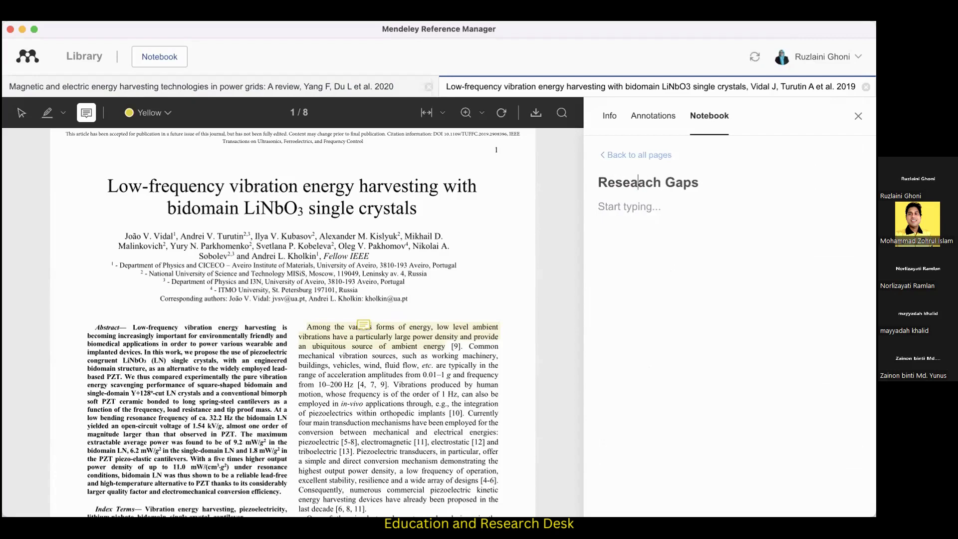
pyautogui.press('Delete')
pyautogui.write('r')
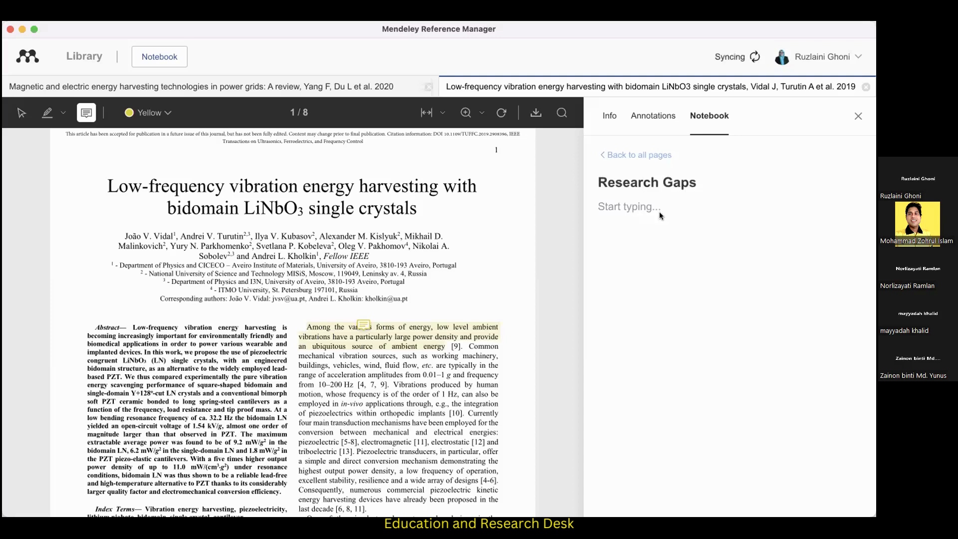
# Add the red-highlighted sentence from the 2020 magnetic and electric energy harvesting paper's abstract to the "Research Gaps" notebook page.
pyautogui.click(227, 86)
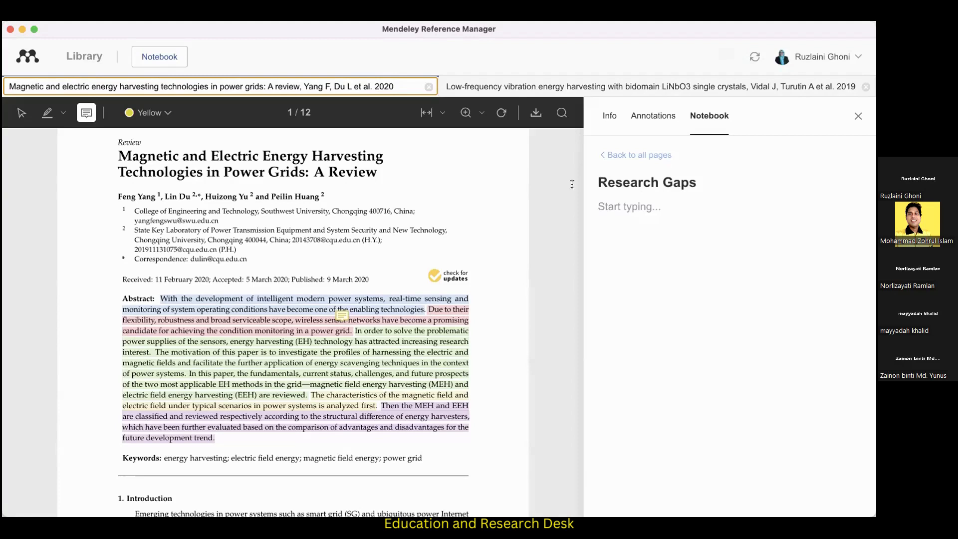
pyautogui.click(429, 307)
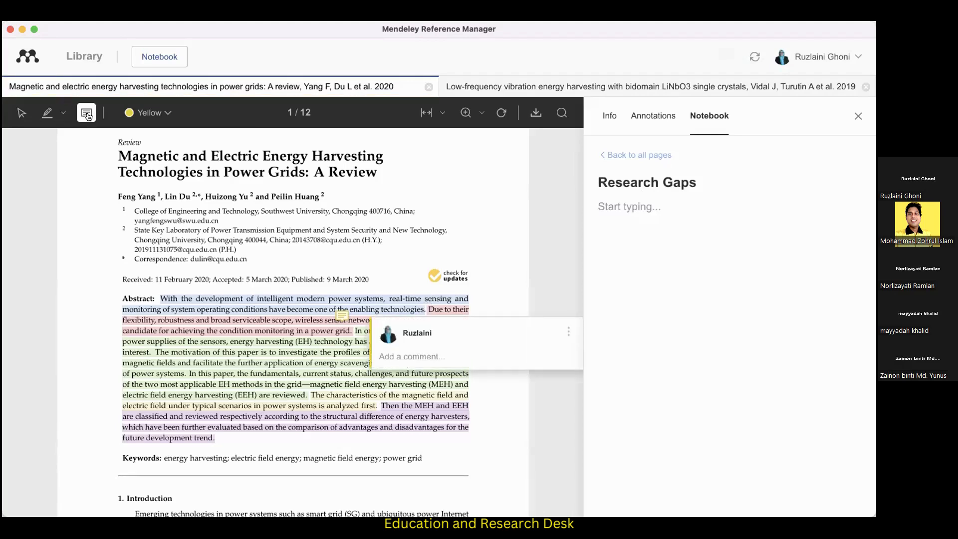
pyautogui.click(20, 114)
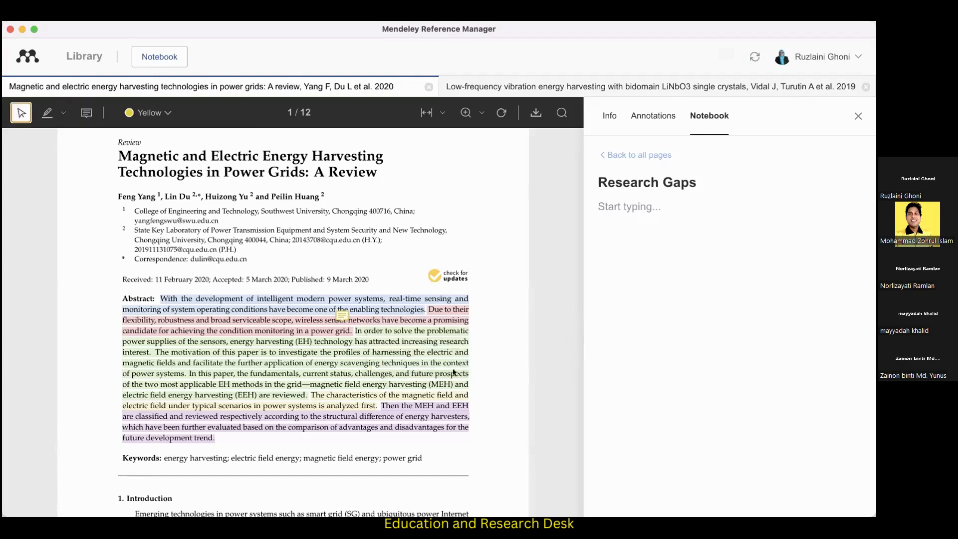
pyautogui.click(440, 309)
pyautogui.click(430, 306)
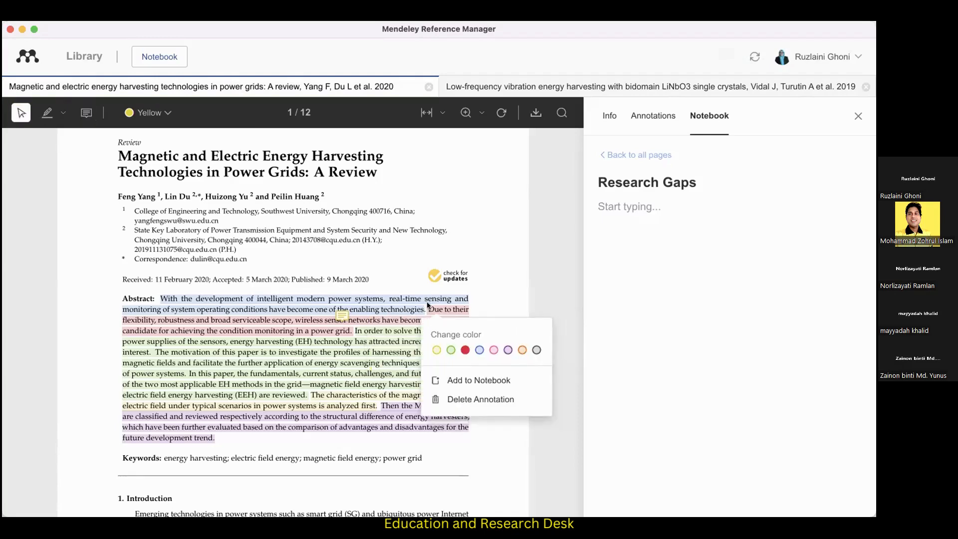
pyautogui.click(366, 344)
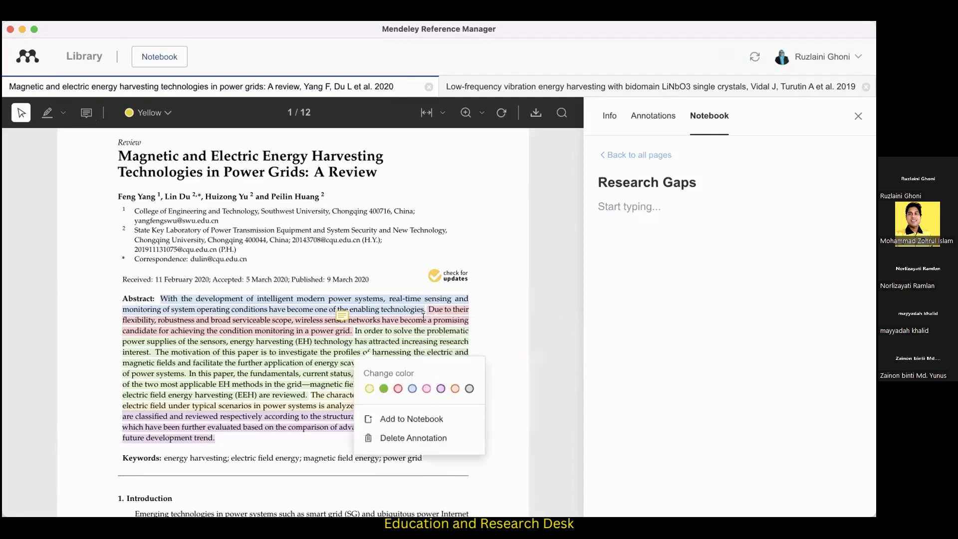
pyautogui.click(446, 310)
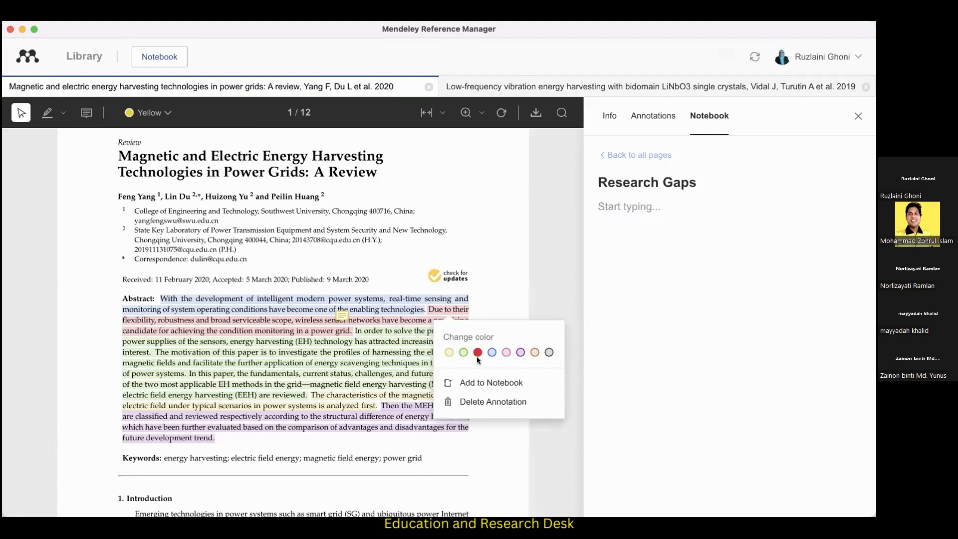
pyautogui.click(405, 359)
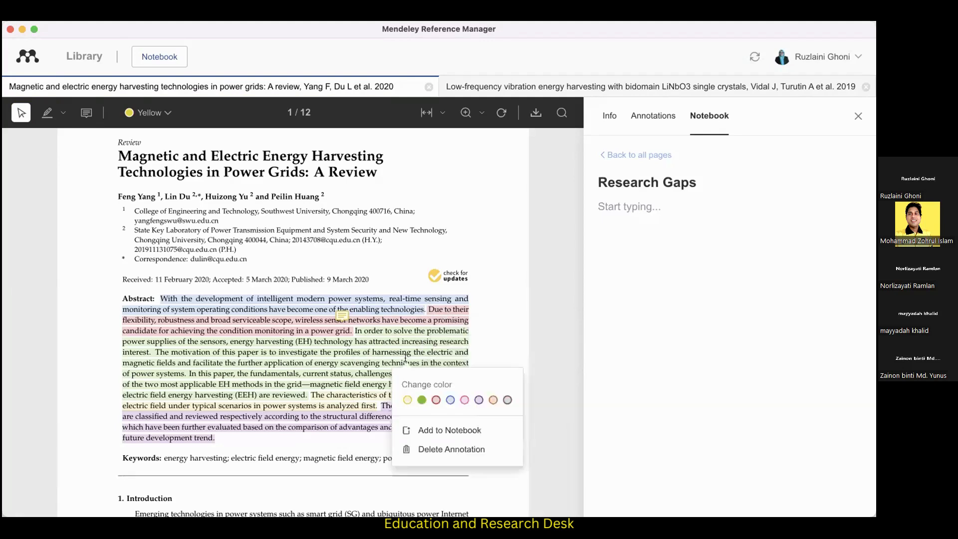
pyautogui.click(443, 313)
pyautogui.click(442, 306)
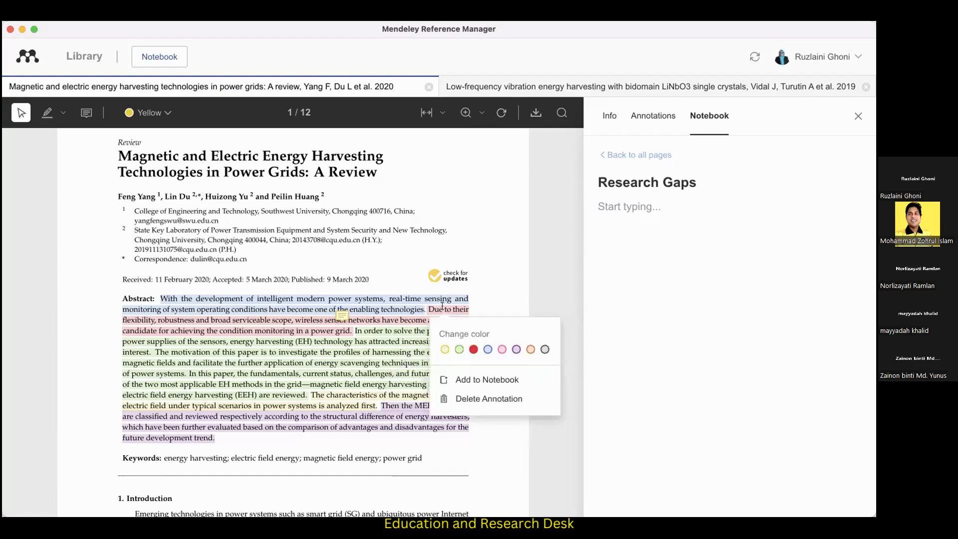
pyautogui.click(476, 381)
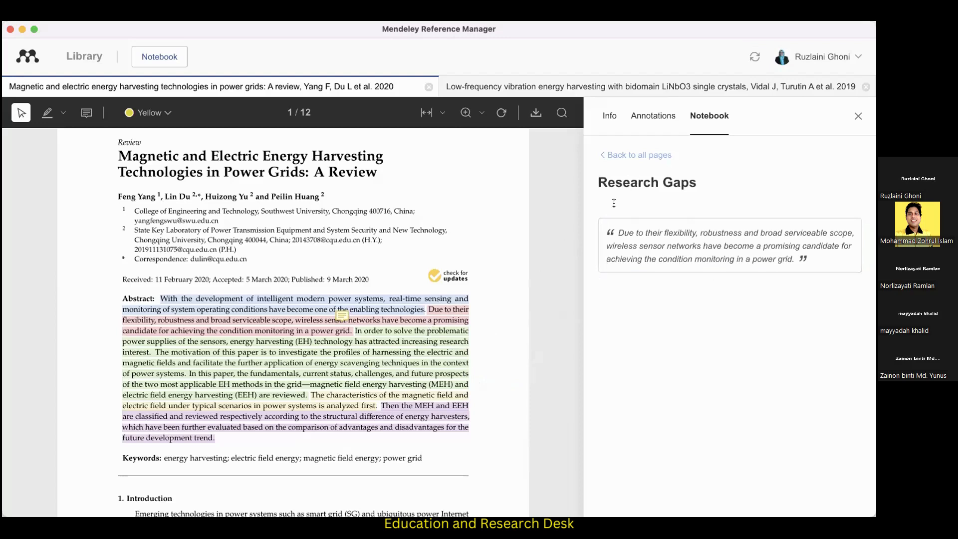
# Review the "Solar power method" notebook page, then return to the "Research Gaps" page.
pyautogui.click(407, 340)
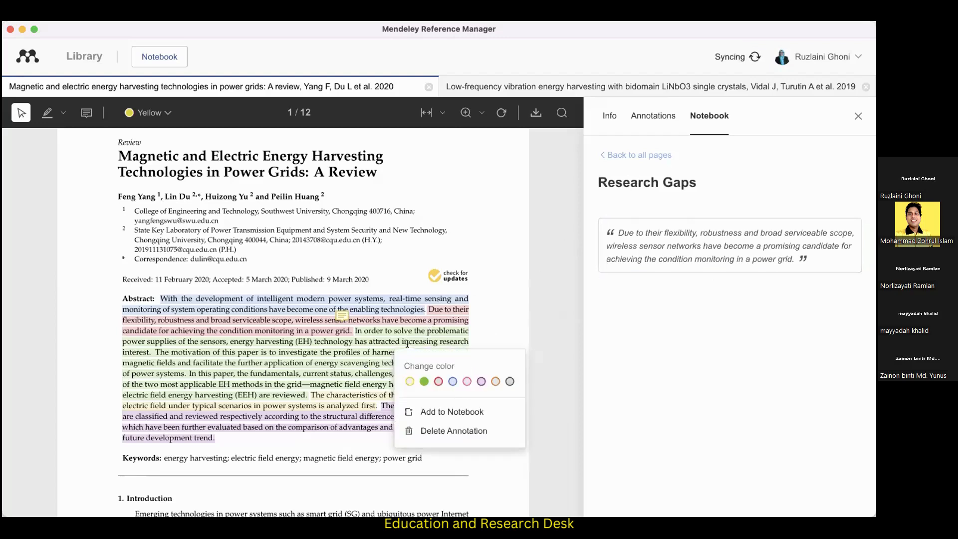
pyautogui.click(644, 155)
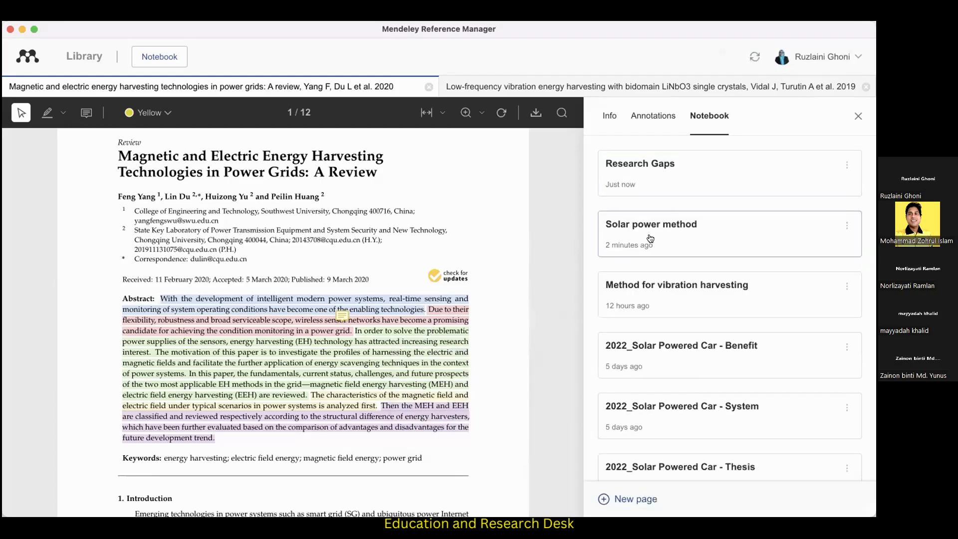
pyautogui.click(685, 225)
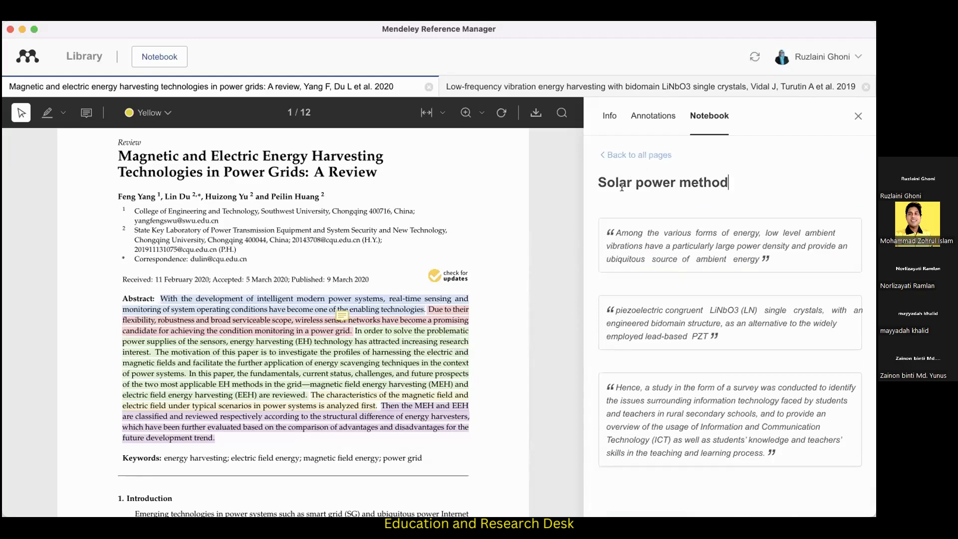
pyautogui.click(631, 156)
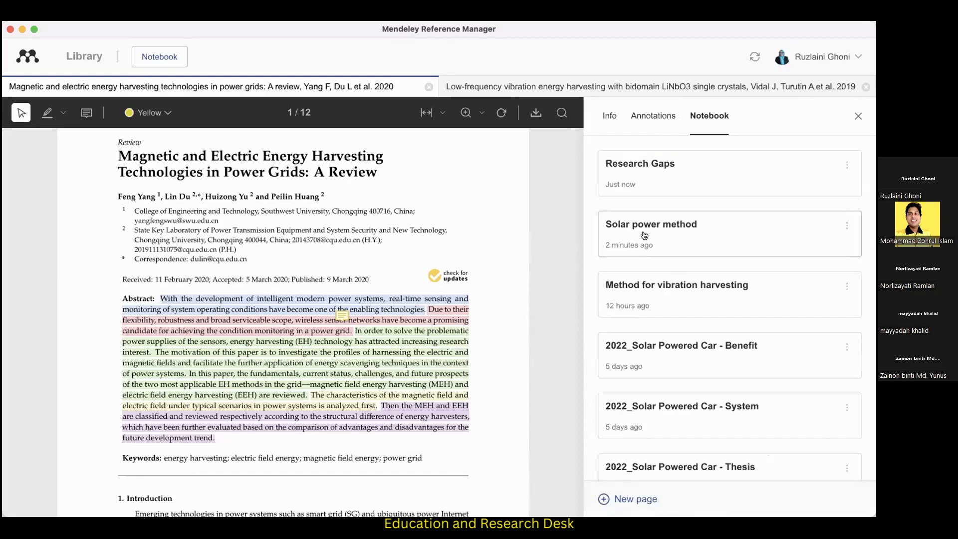
pyautogui.click(655, 187)
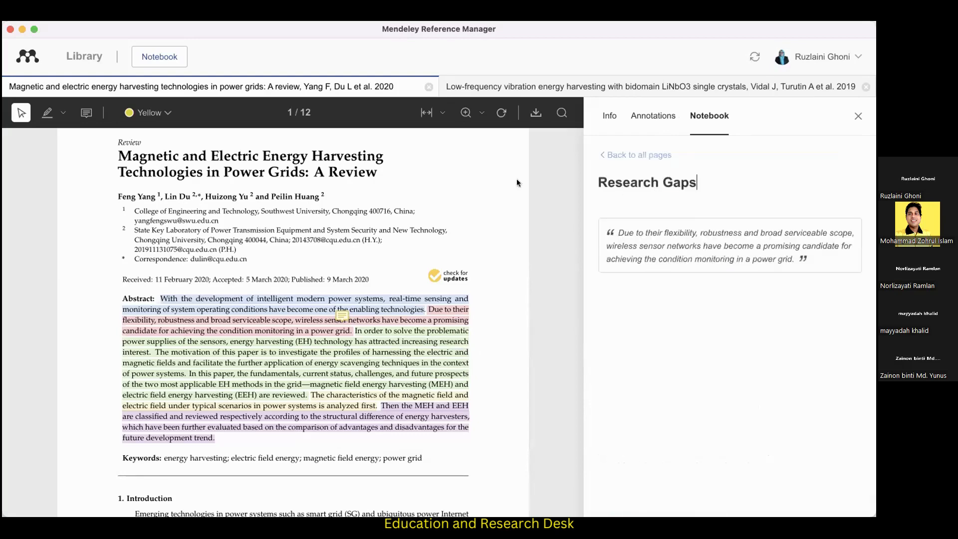
# Highlight the first two sentences of the low-frequency vibration paper's abstract in red and add them to the "Research Gaps" notebook page.
pyautogui.click(465, 86)
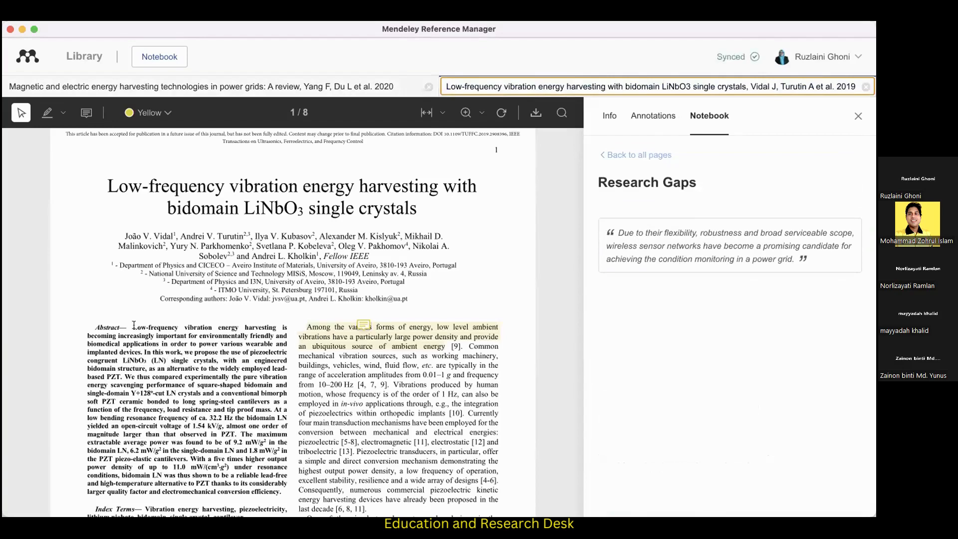
pyautogui.moveTo(133, 327); pyautogui.dragTo(120, 371)
pyautogui.click(131, 398)
pyautogui.click(132, 369)
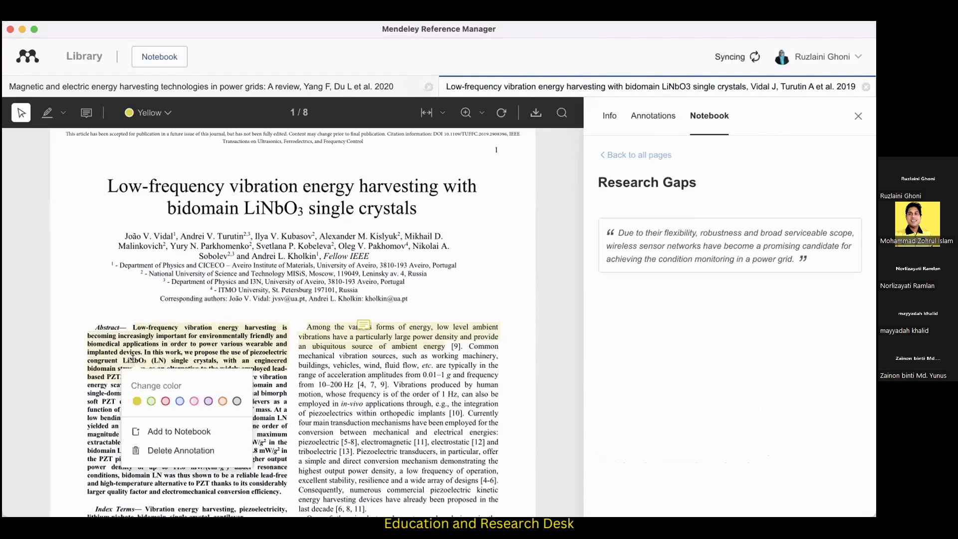
pyautogui.click(166, 401)
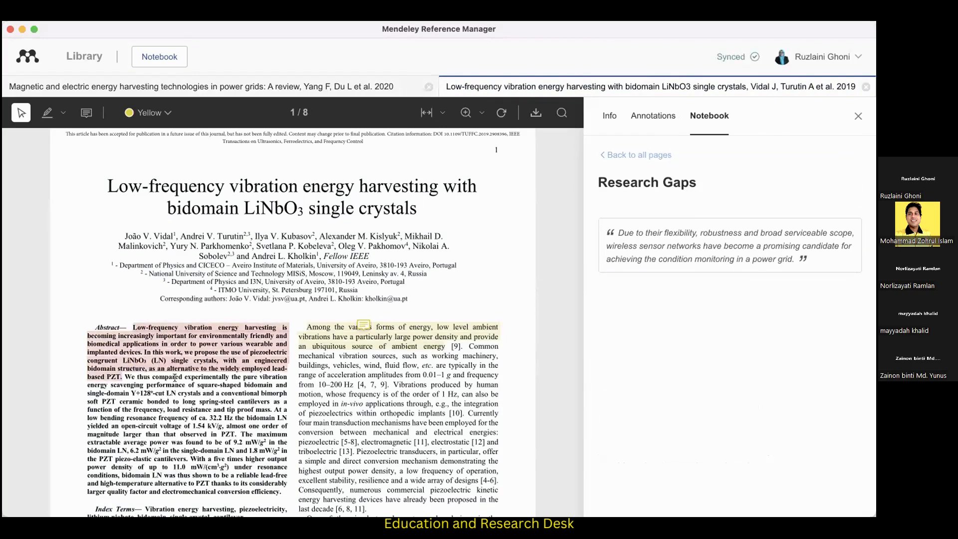
pyautogui.click(185, 345)
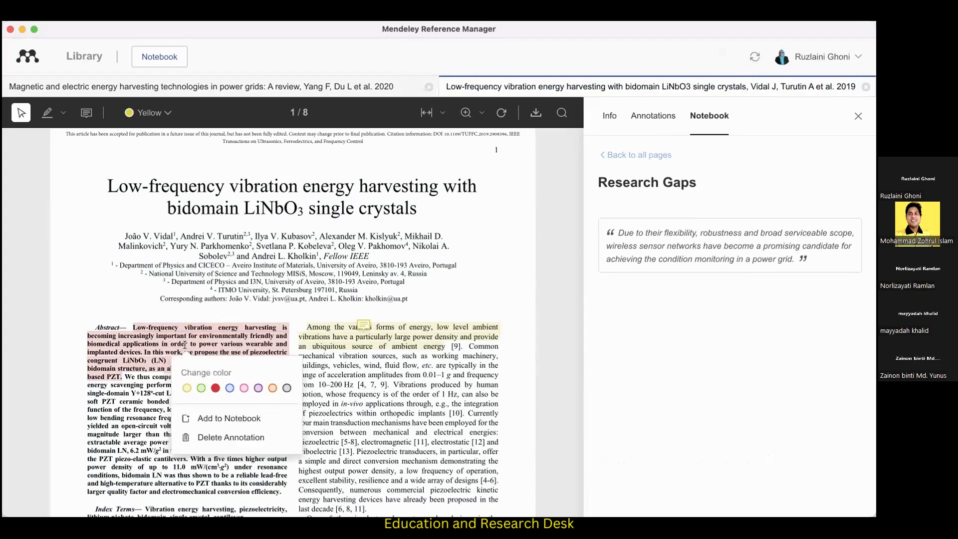
pyautogui.click(214, 417)
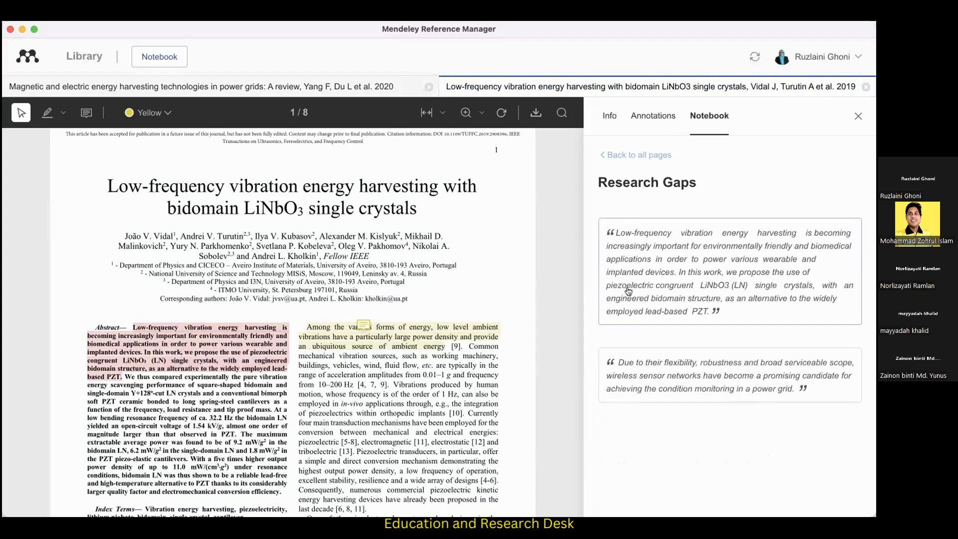
# From the library, follow both "Research Gaps" quotes to their source papers, then return to the list of all notebook pages.
pyautogui.click(85, 57)
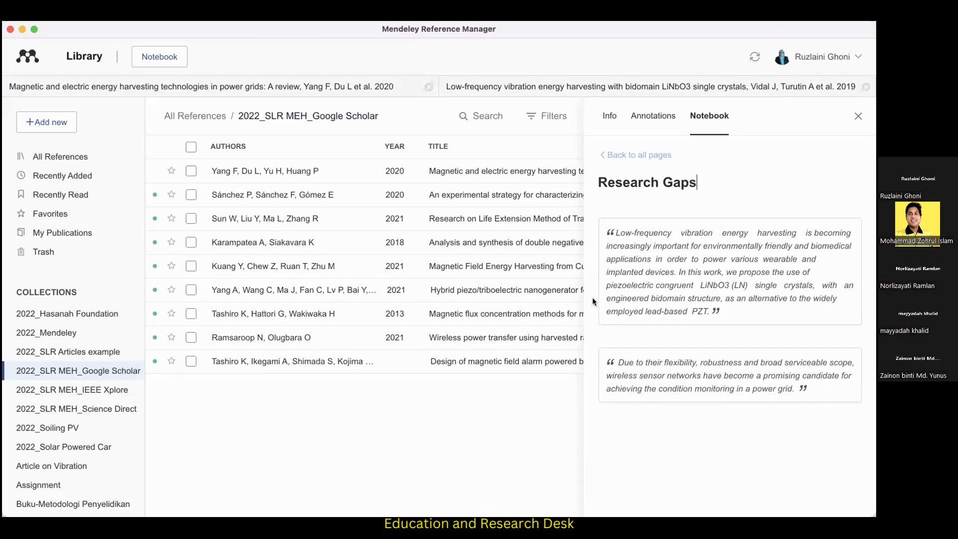
pyautogui.click(641, 283)
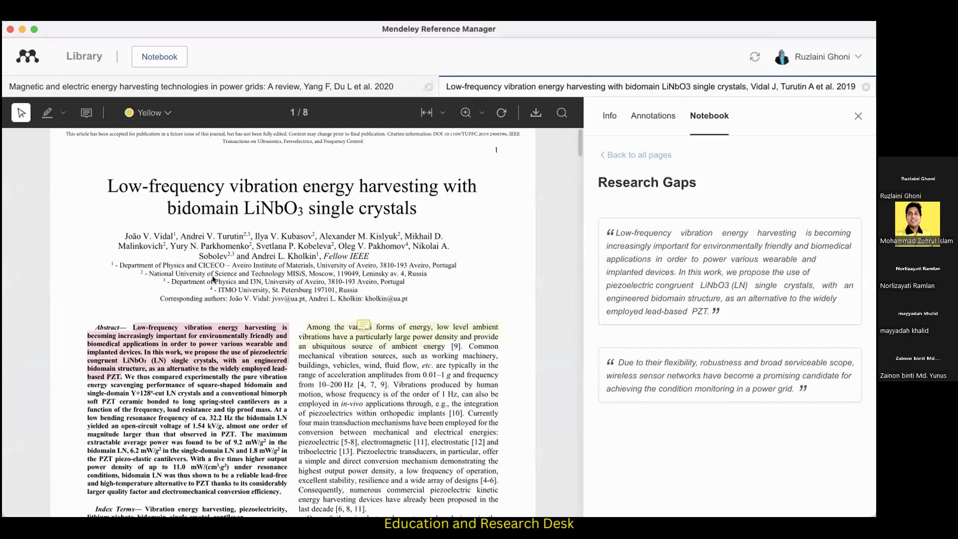
pyautogui.click(651, 367)
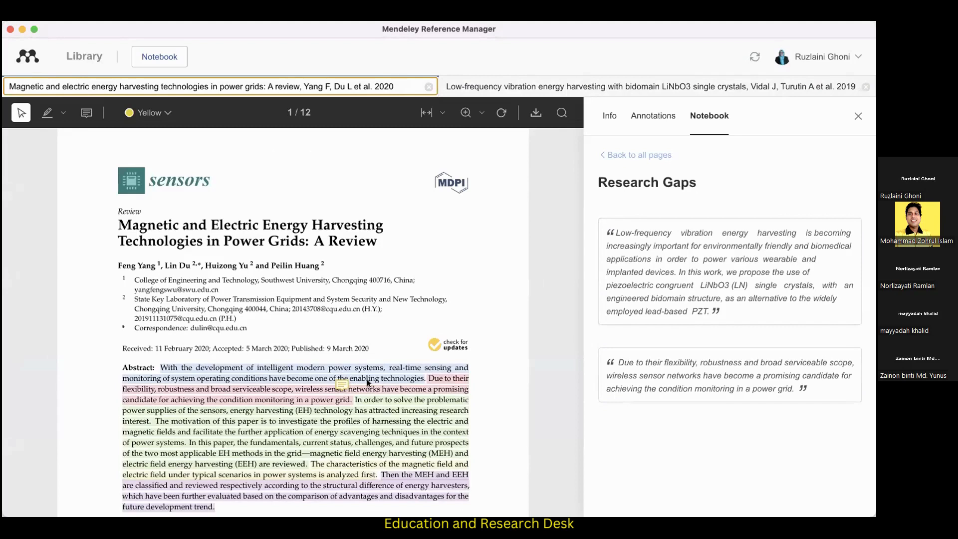
pyautogui.click(610, 155)
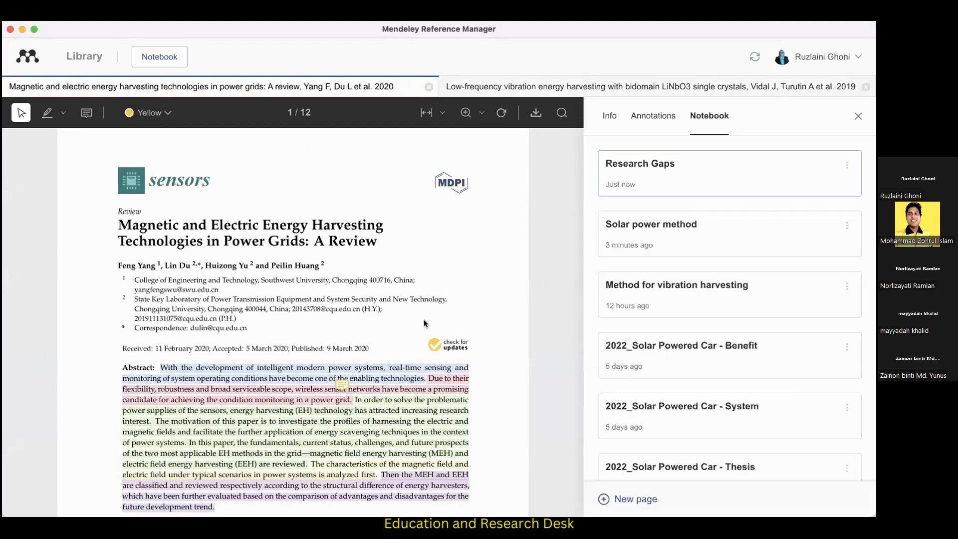
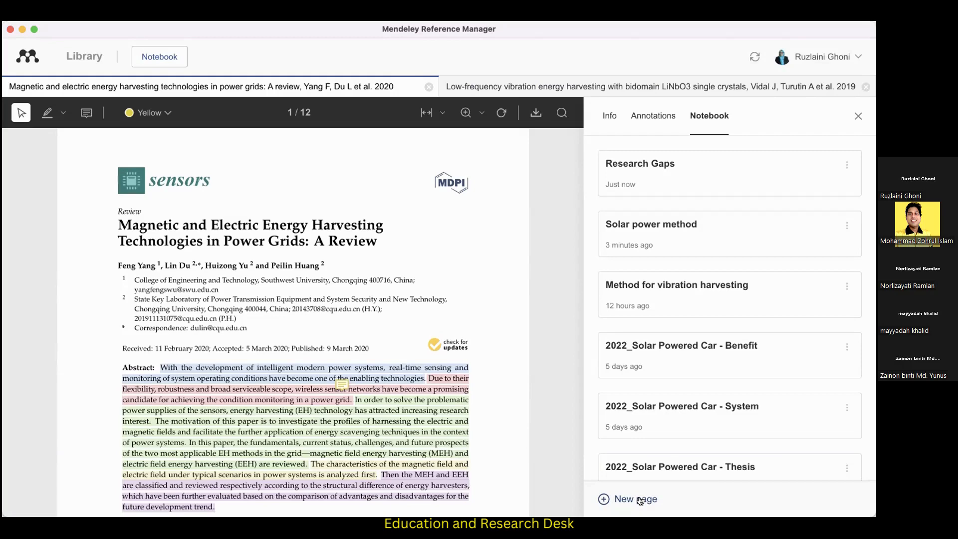
# Return to the library and browse the full list of notebook pages.
pyautogui.click(84, 56)
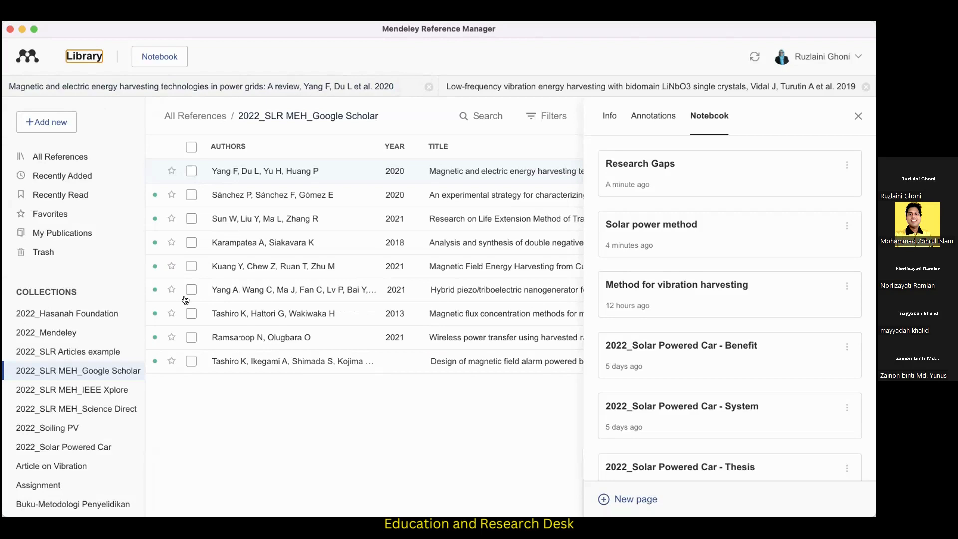
pyautogui.scroll(-3, 717, 286)
pyautogui.scroll(-10, 717, 287)
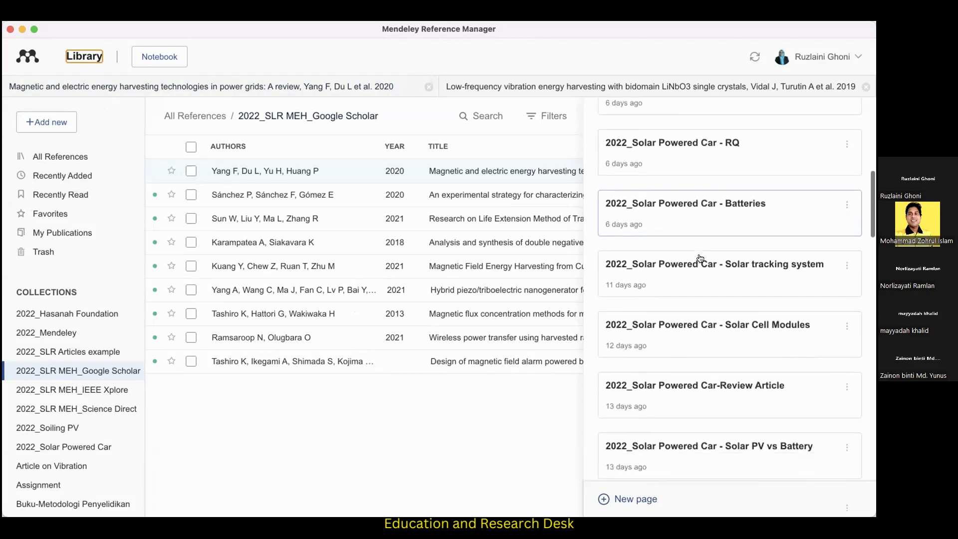
pyautogui.scroll(6, 700, 254)
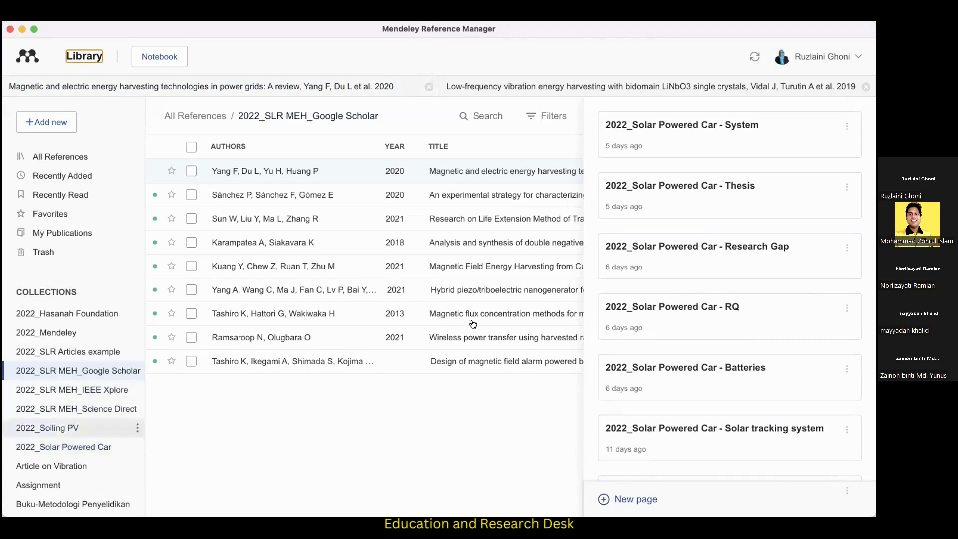
pyautogui.scroll(-1, 690, 259)
pyautogui.scroll(10, 693, 258)
pyautogui.scroll(-15, 693, 259)
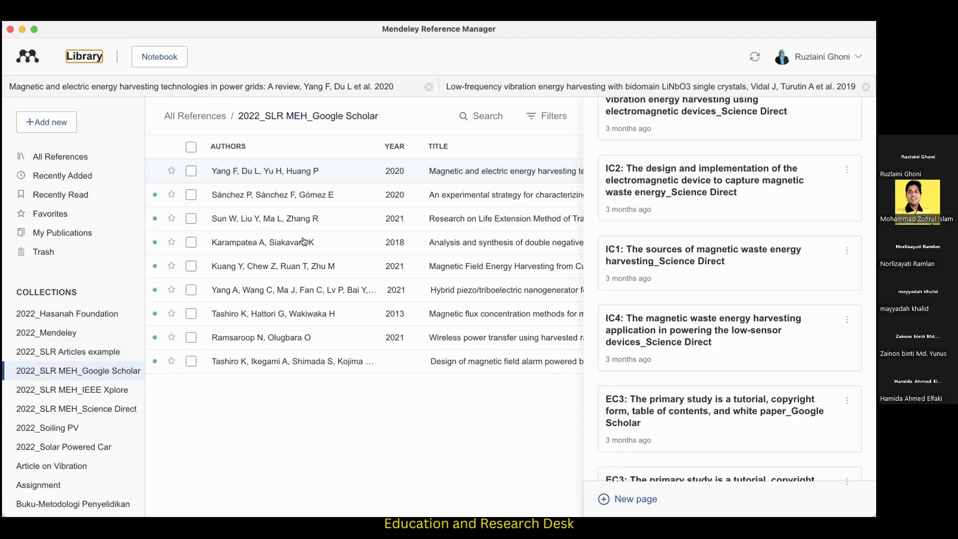
# Open the 2022_Mendeley collection and close the low-frequency vibration energy harvesting paper.
pyautogui.click(51, 121)
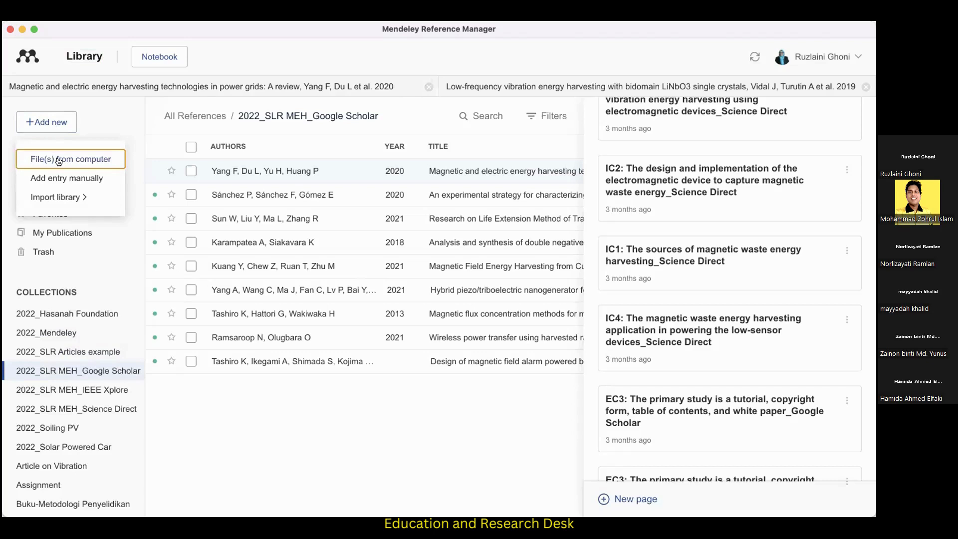
pyautogui.moveTo(73, 199)
pyautogui.click(69, 338)
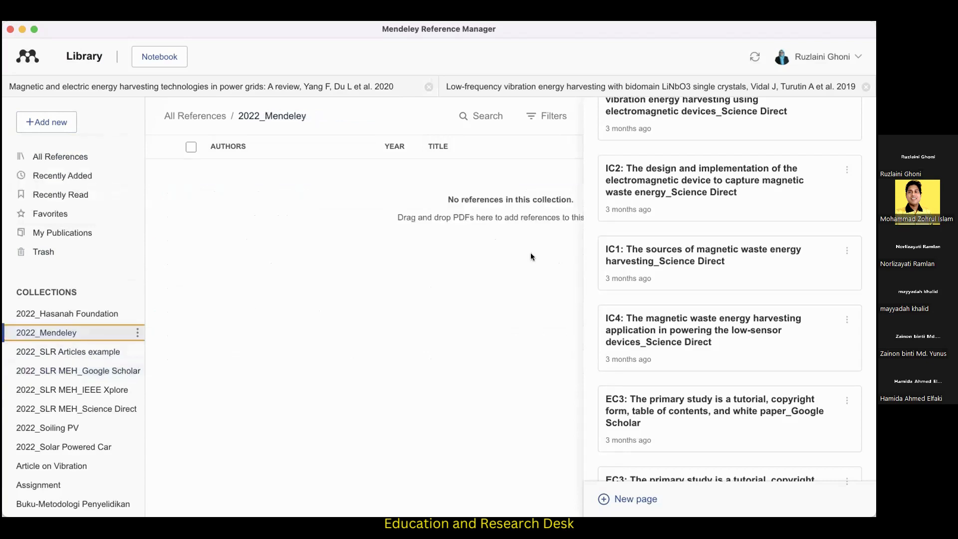
pyautogui.click(866, 87)
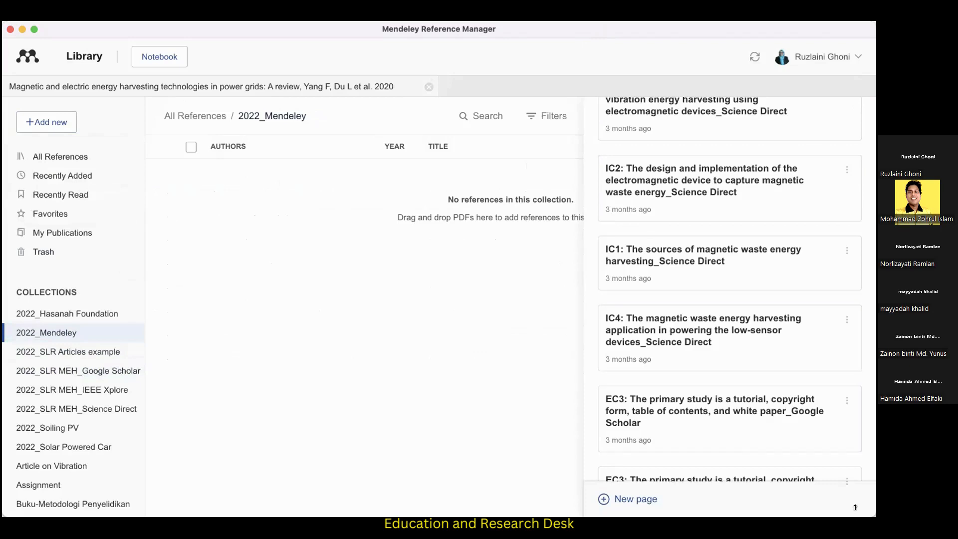
# Reopen the library window at a smaller size and select the 2022_Mendeley collection.
pyautogui.click(856, 501)
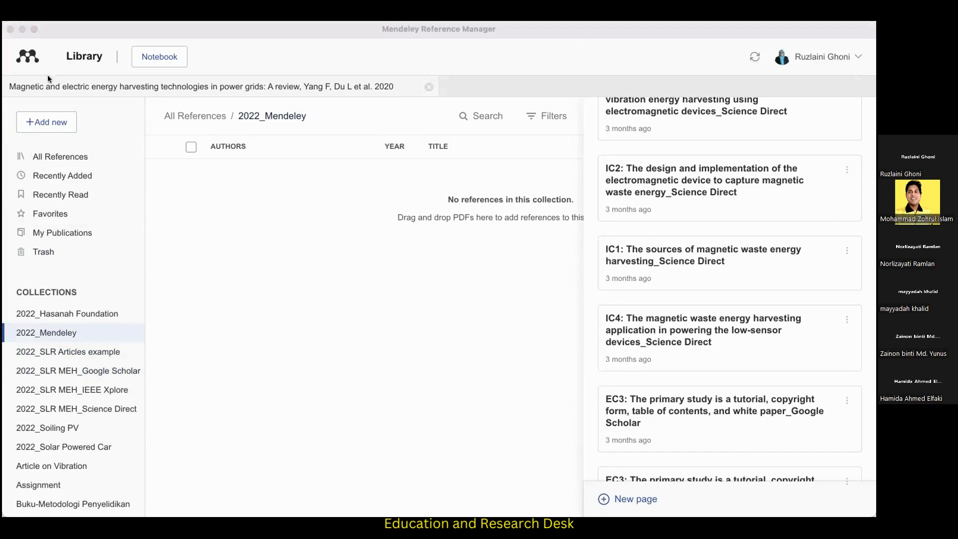
pyautogui.click(9, 28)
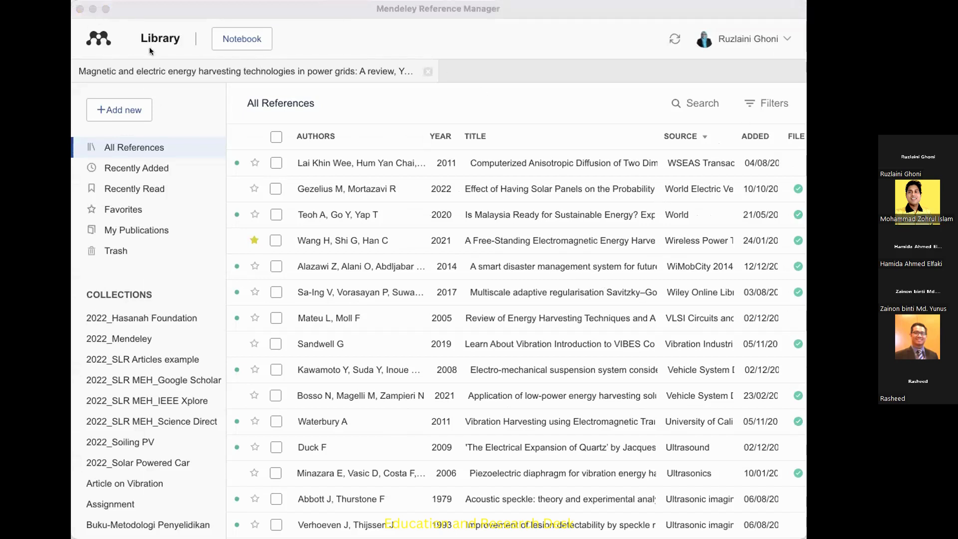
pyautogui.click(662, 35)
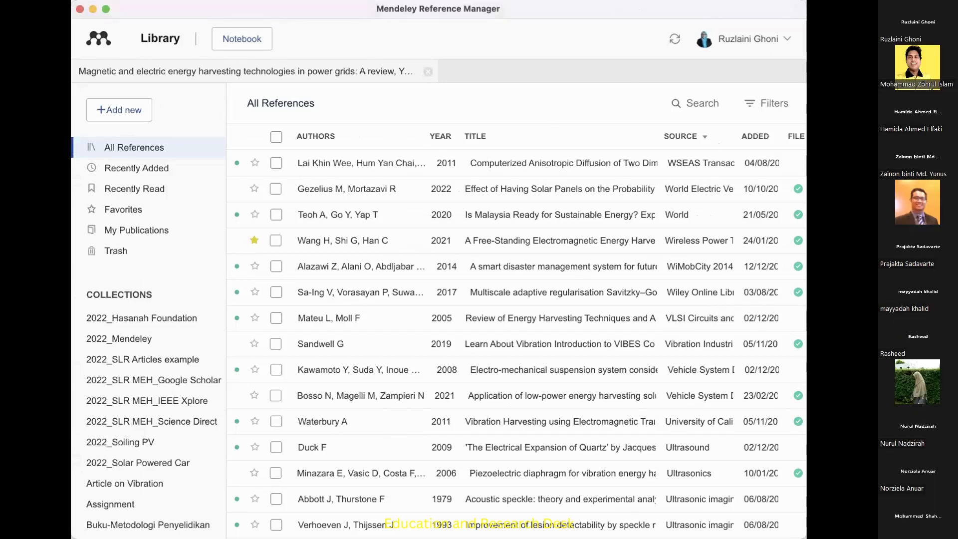
pyautogui.moveTo(806, 538); pyautogui.dragTo(739, 510)
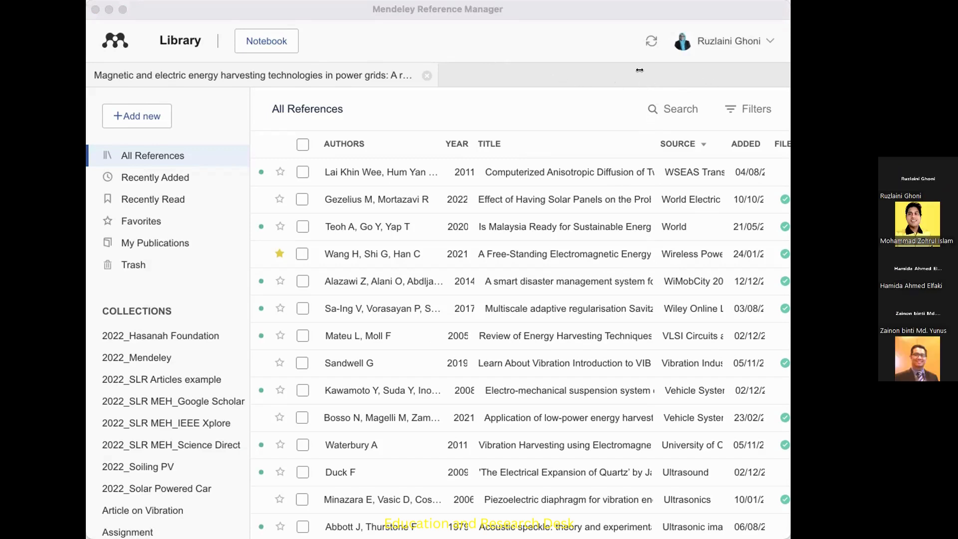
pyautogui.click(157, 355)
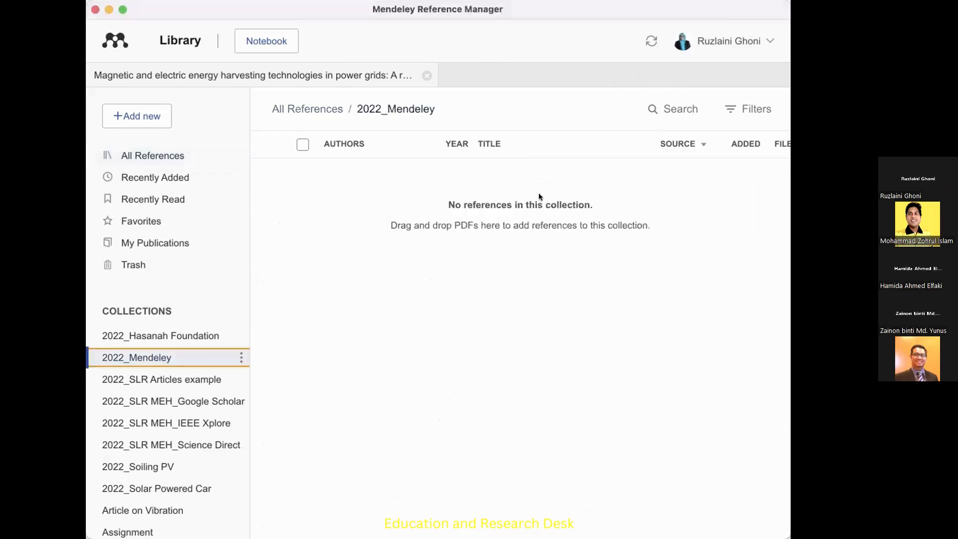
# Add one PDF and a batch of further PDFs from the computer's folder to the 2022_Mendeley collection.
pyautogui.press('super+Tab')
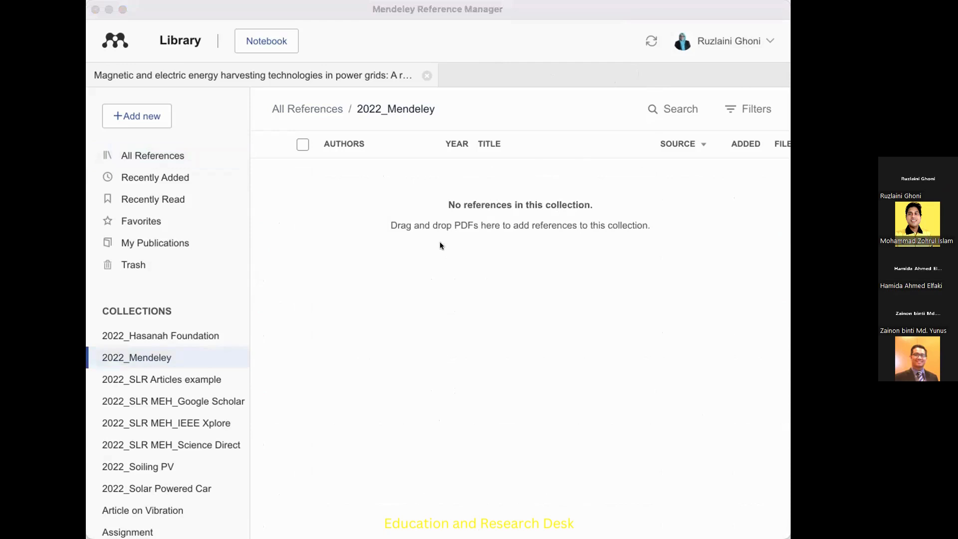
pyautogui.moveTo(459, 205); pyautogui.dragTo(417, 240)
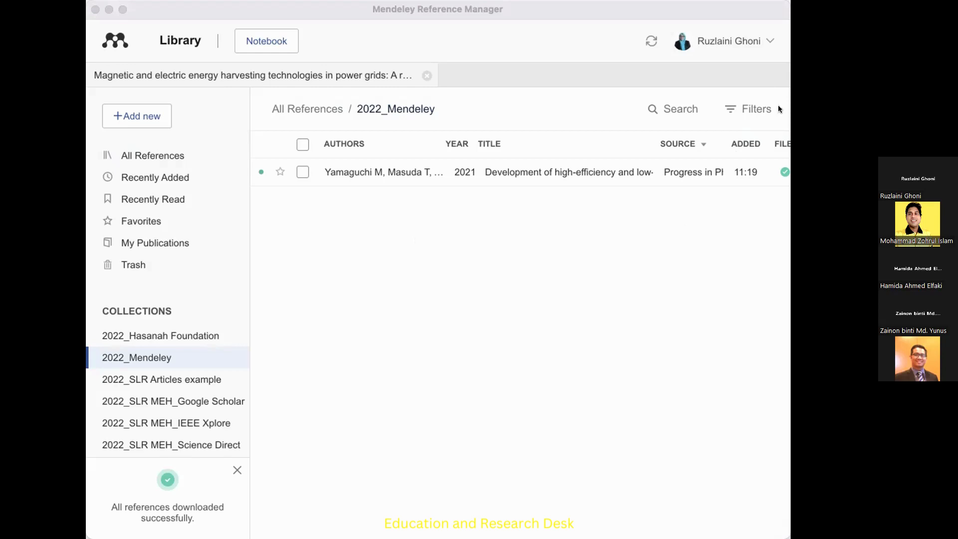
pyautogui.moveTo(451, 284); pyautogui.dragTo(416, 290)
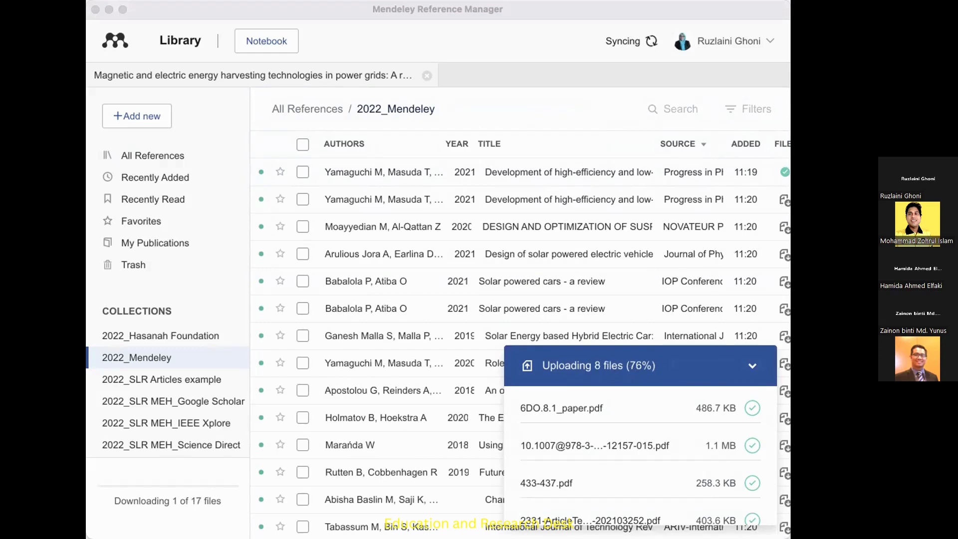
pyautogui.press('super+Tab')
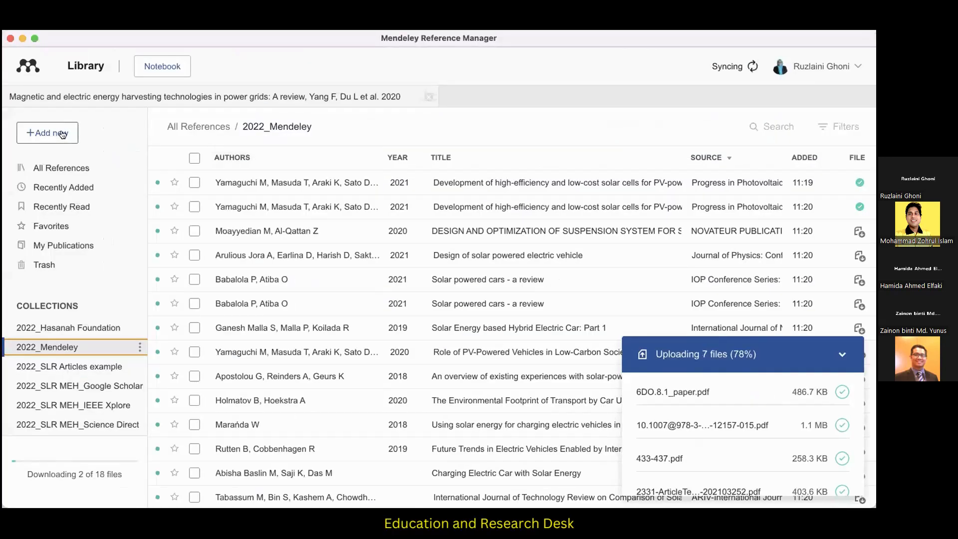
# Show the option for adding files from the computer, dismiss the download notice, and reselect the 2022_Mendeley collection.
pyautogui.click(150, 116)
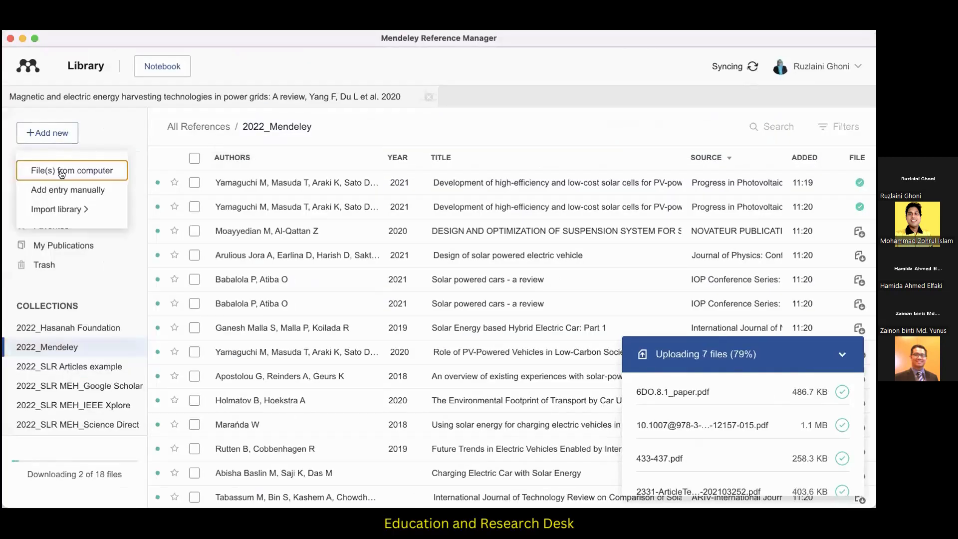
pyautogui.click(60, 172)
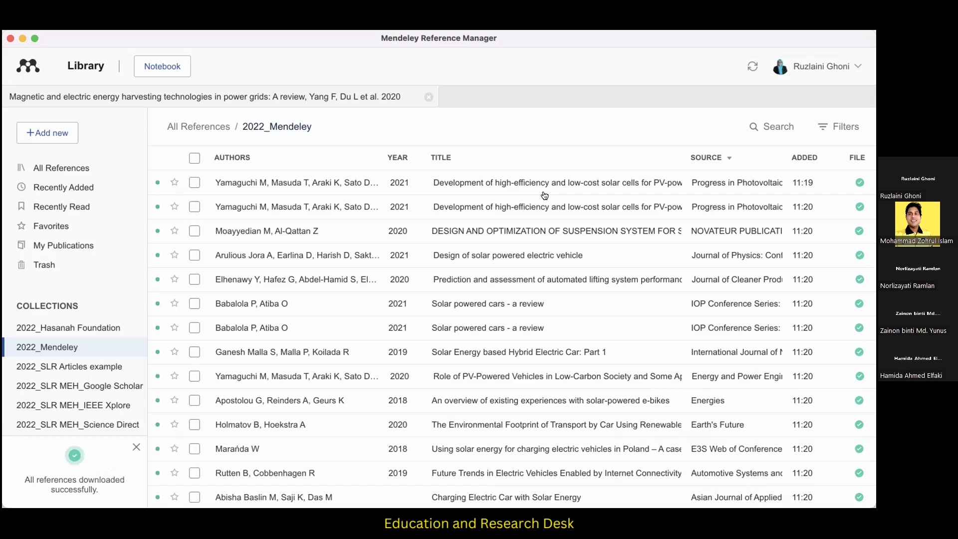
pyautogui.click(136, 447)
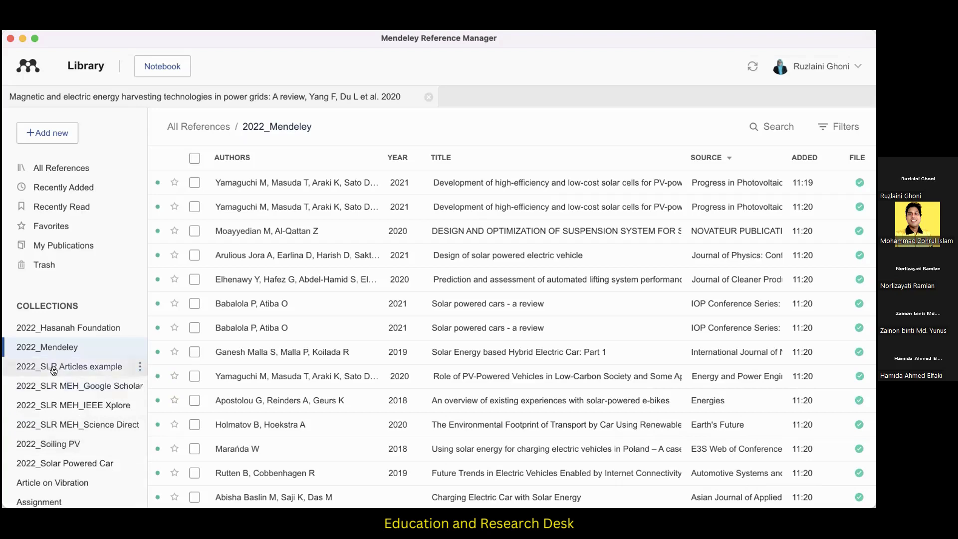
pyautogui.click(58, 349)
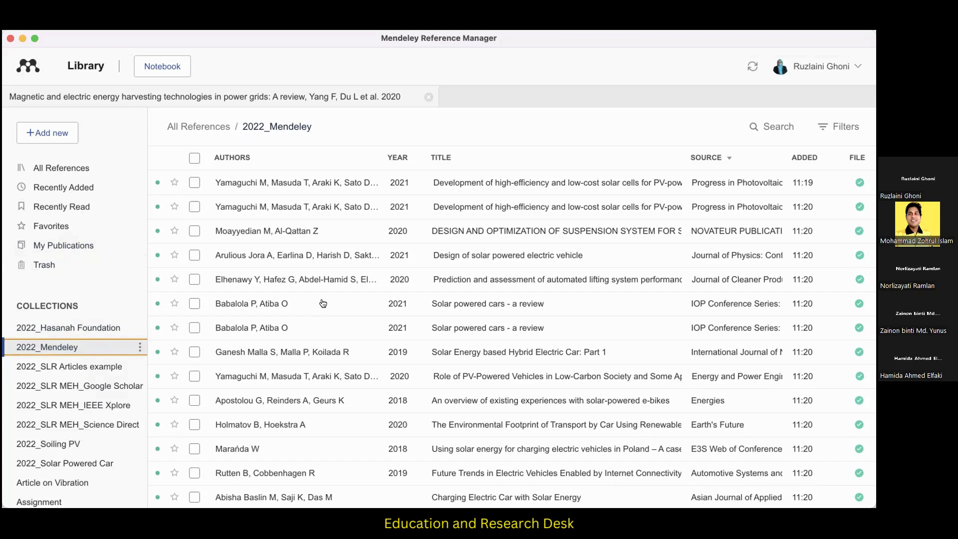
# Tag the reference "Design of solar powered electric vehicle" with "1.2 Background".
pyautogui.click(314, 255)
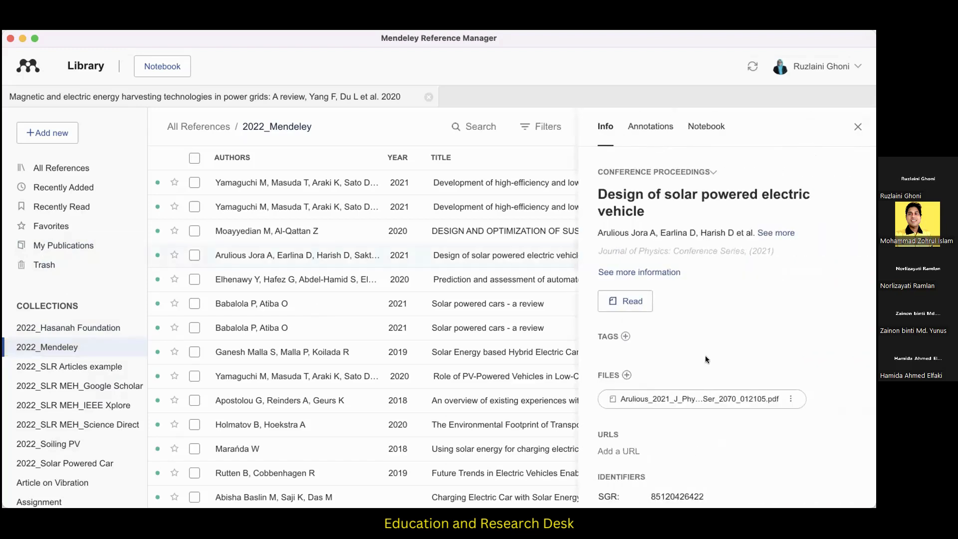
pyautogui.scroll(-1, 706, 356)
pyautogui.click(625, 304)
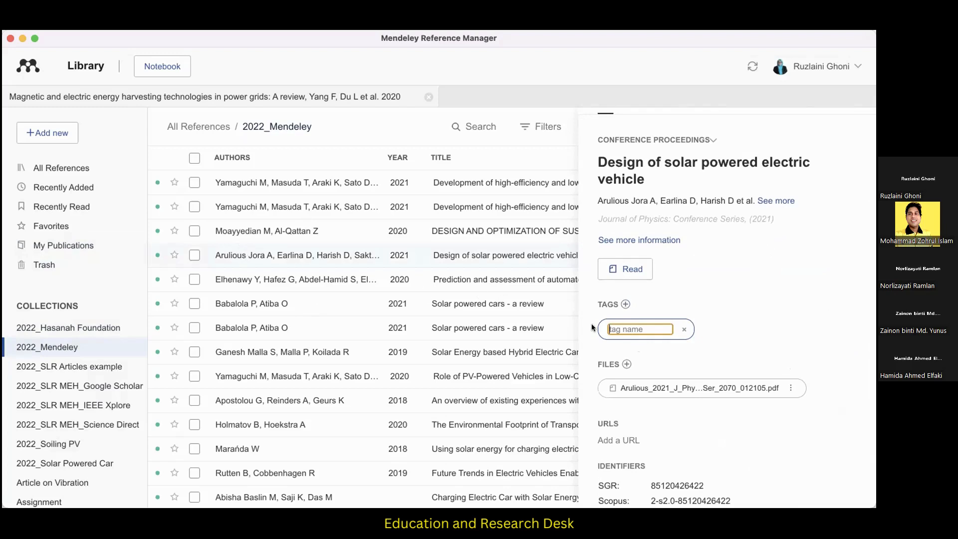
pyautogui.write('1.2 Background')
pyautogui.press('Return')
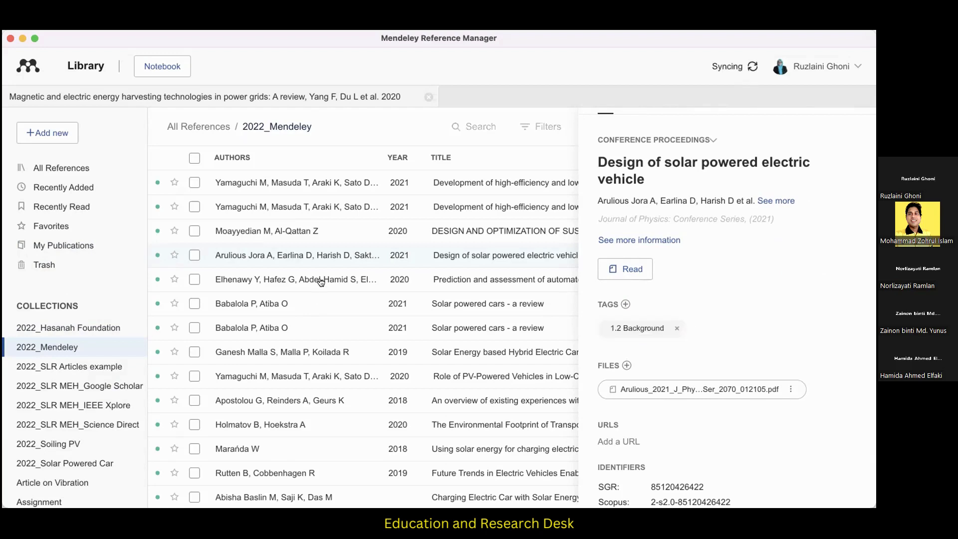
# Tag the 2020 reference on automated lifting system performance for multi-storey parking lots with "2.1 Theoretical Framework".
pyautogui.click(291, 285)
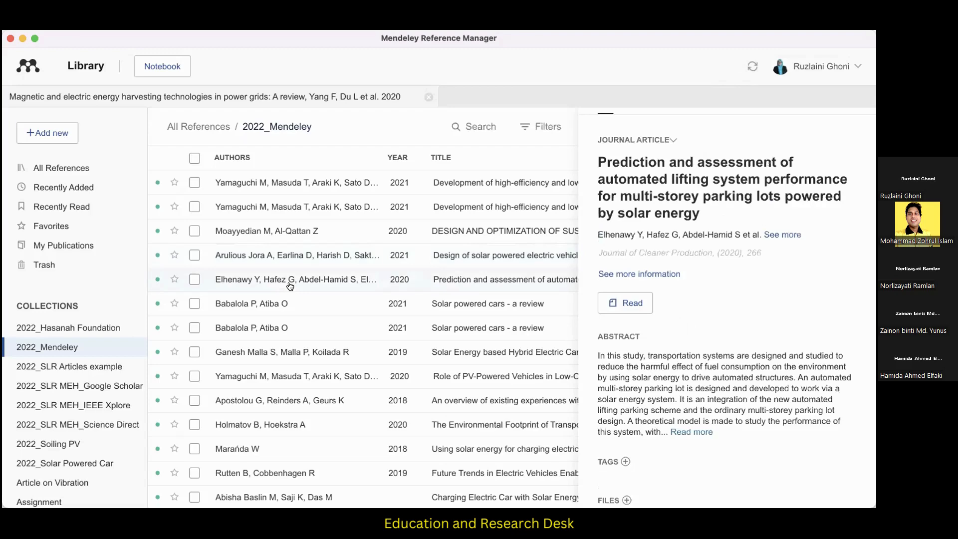
pyautogui.click(626, 461)
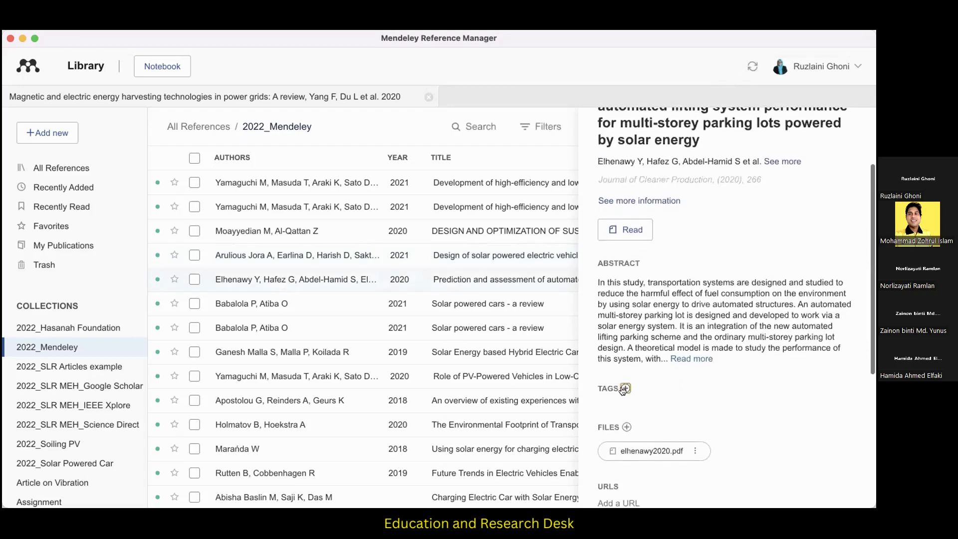
pyautogui.write('2')
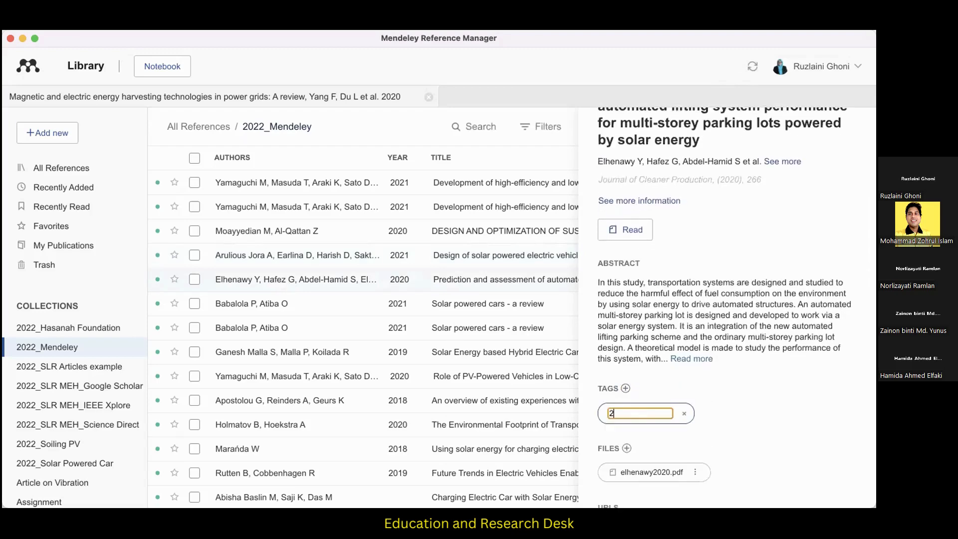
pyautogui.write('.1 Theoretical Framework')
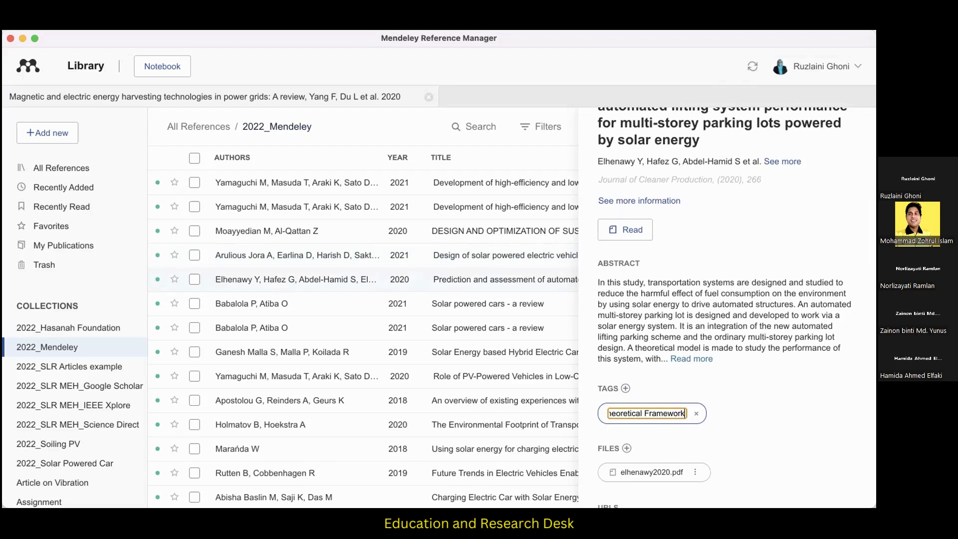
pyautogui.press('Return')
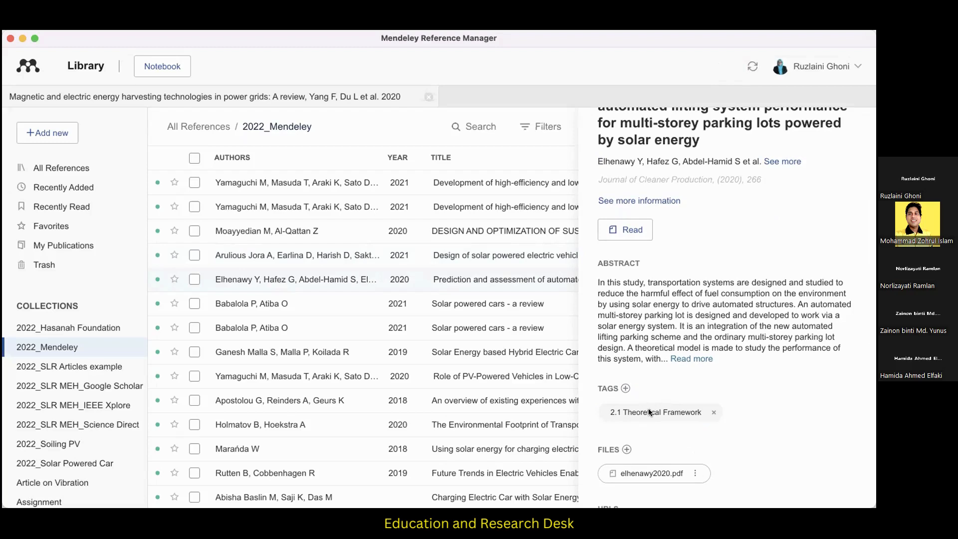
# Tag the 2020 reference "The Environmental Footprint of Transport by Car Using Renewable Energy" with "2.1 Theoretical Framework".
pyautogui.click(244, 426)
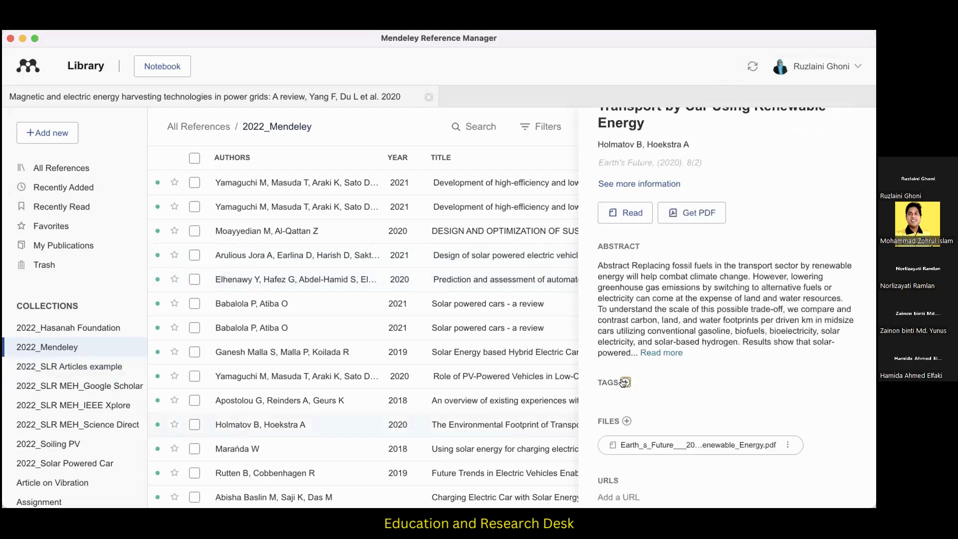
pyautogui.click(626, 382)
pyautogui.write('2.1')
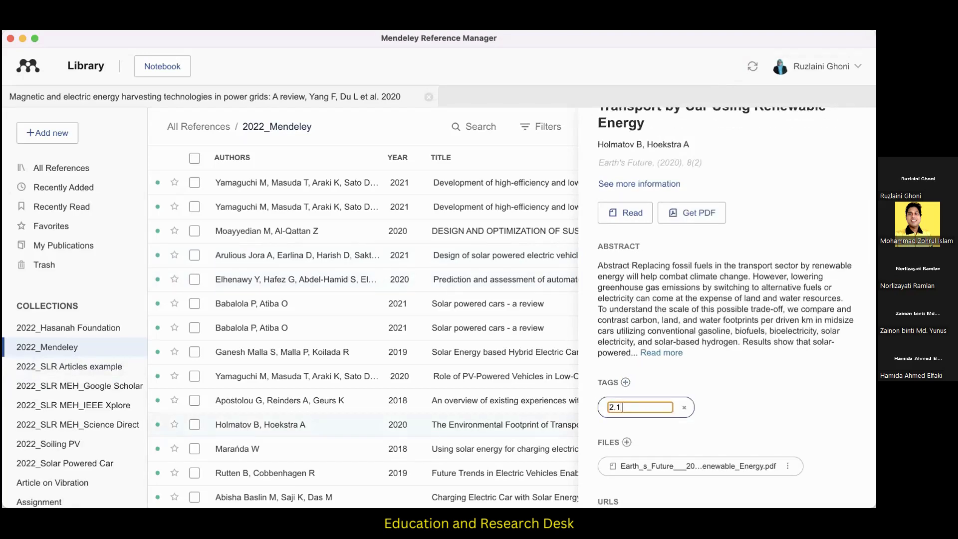
pyautogui.write(' Theoretical Framework')
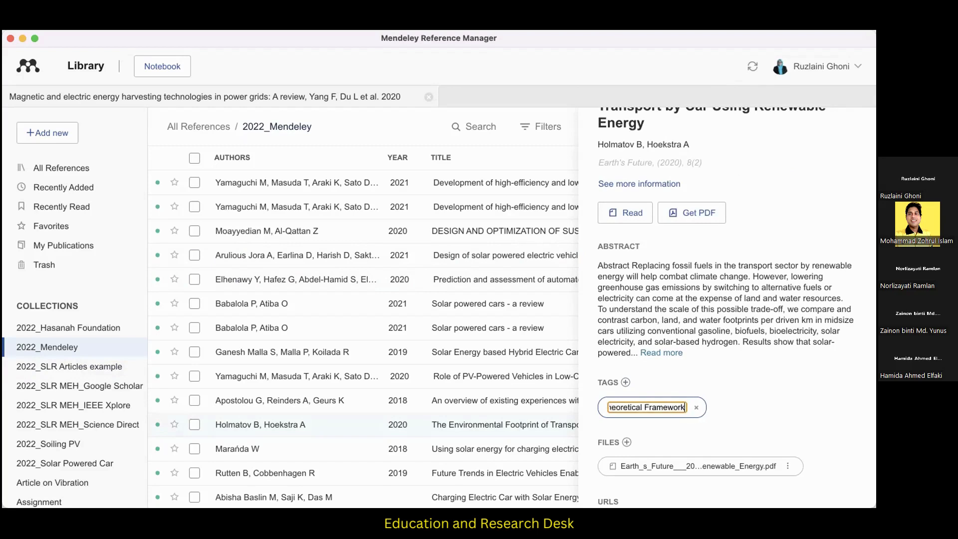
pyautogui.press('Return')
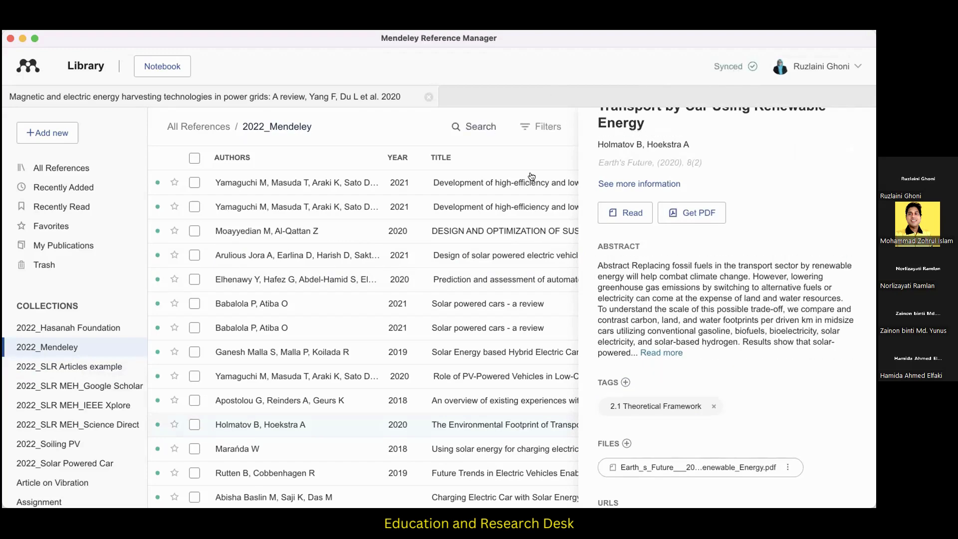
# Filter the 2022_Mendeley collection by the tag "2.1 Theoretical Framework".
pyautogui.scroll(3, 857, 131)
pyautogui.click(857, 128)
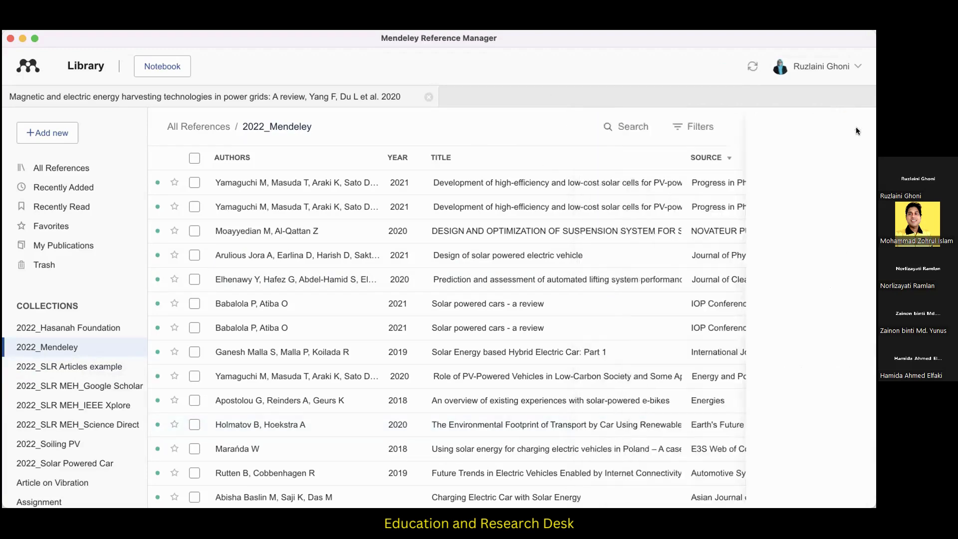
pyautogui.click(826, 129)
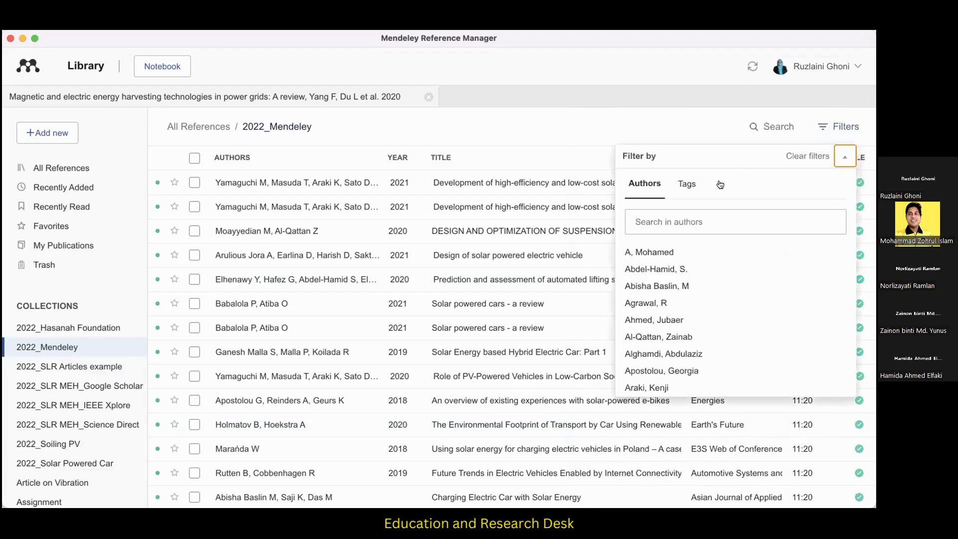
pyautogui.click(688, 186)
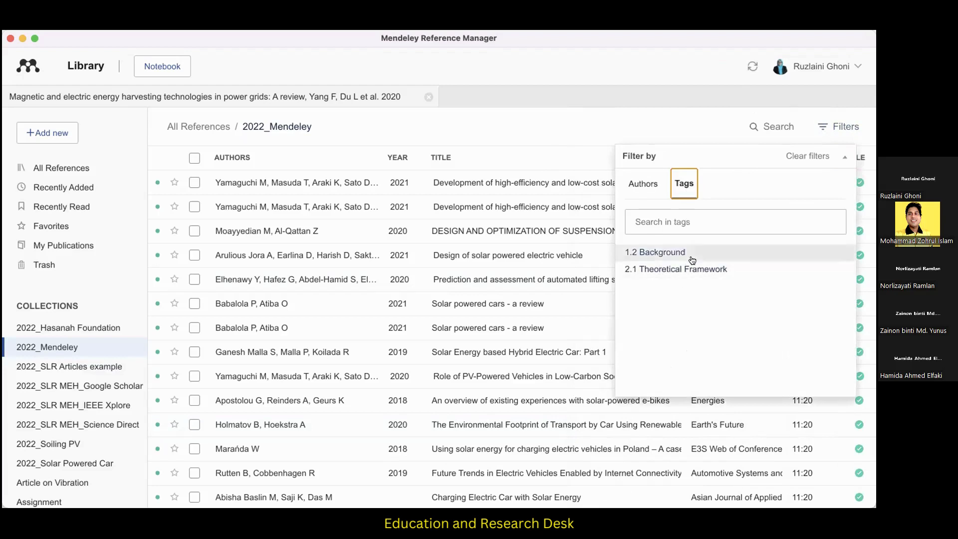
pyautogui.click(689, 272)
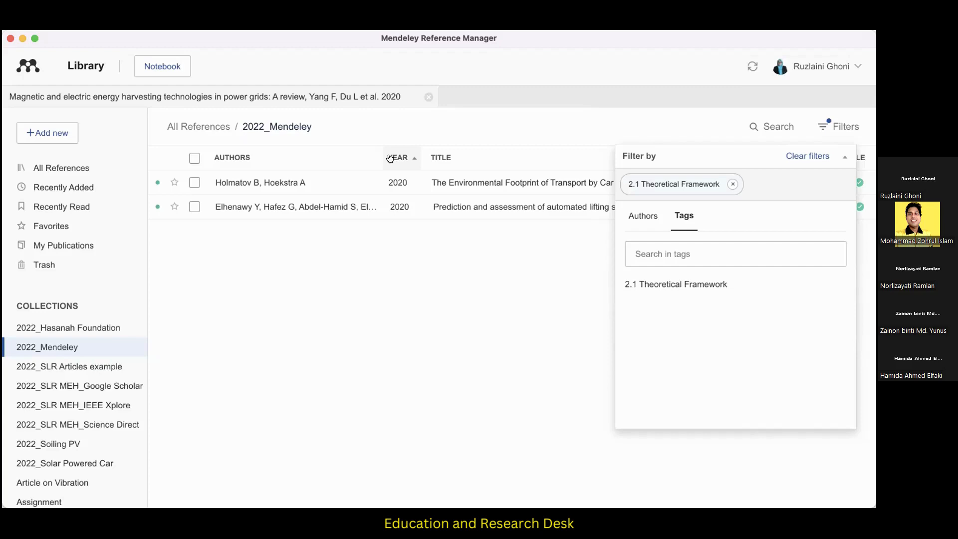
# Open the filtered 2020 paper on automated lifting system performance for multi-storey parking lots and examine its abstract.
pyautogui.doubleClick(349, 206)
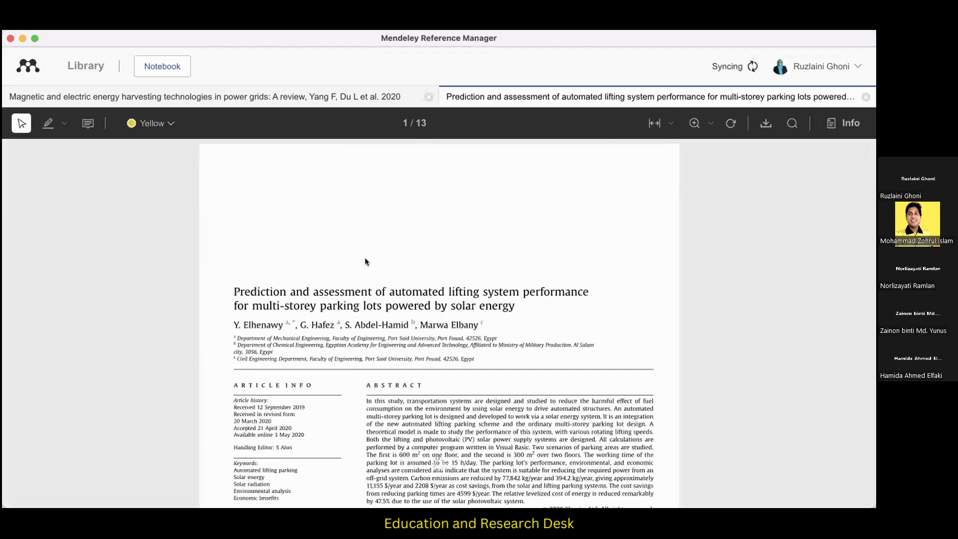
pyautogui.scroll(-5, 366, 259)
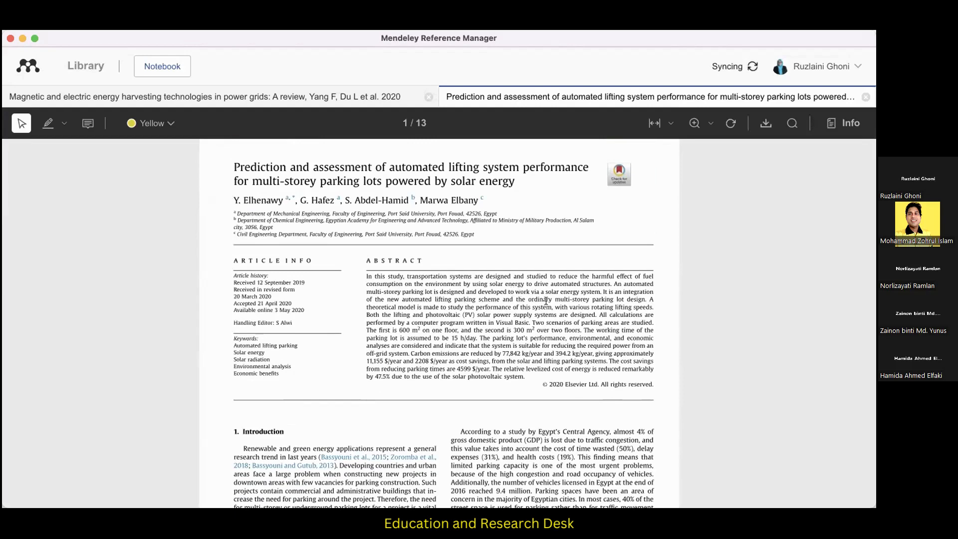
pyautogui.moveTo(538, 301); pyautogui.dragTo(539, 302)
pyautogui.click(502, 282)
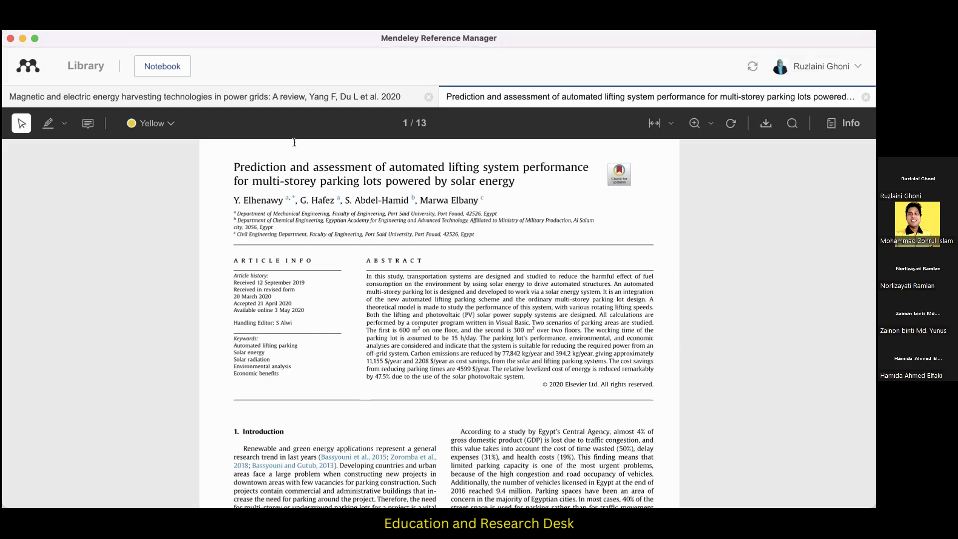
# Minimize Mendeley Reference Manager, switch to the blank Word document Document1, and shrink its window.
pyautogui.click(22, 39)
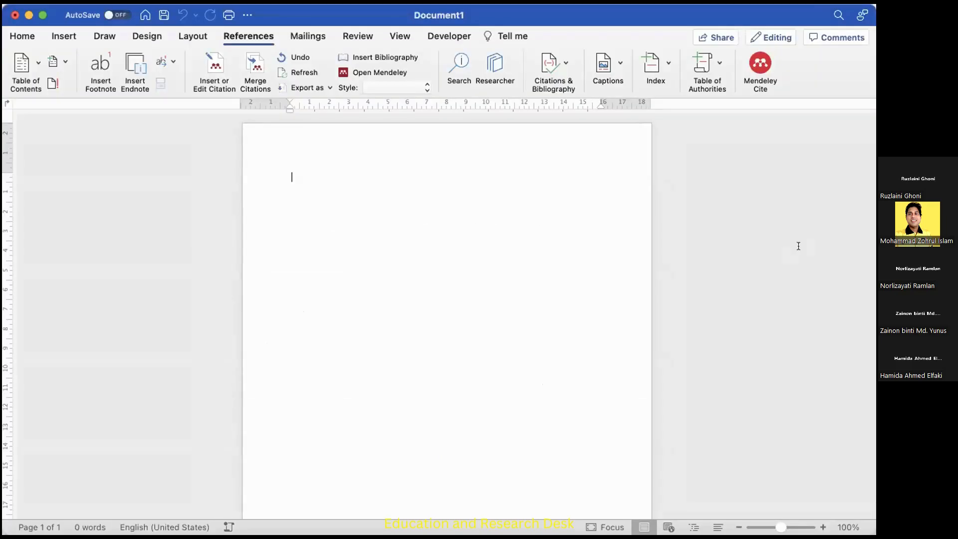
pyautogui.moveTo(875, 251); pyautogui.dragTo(861, 251)
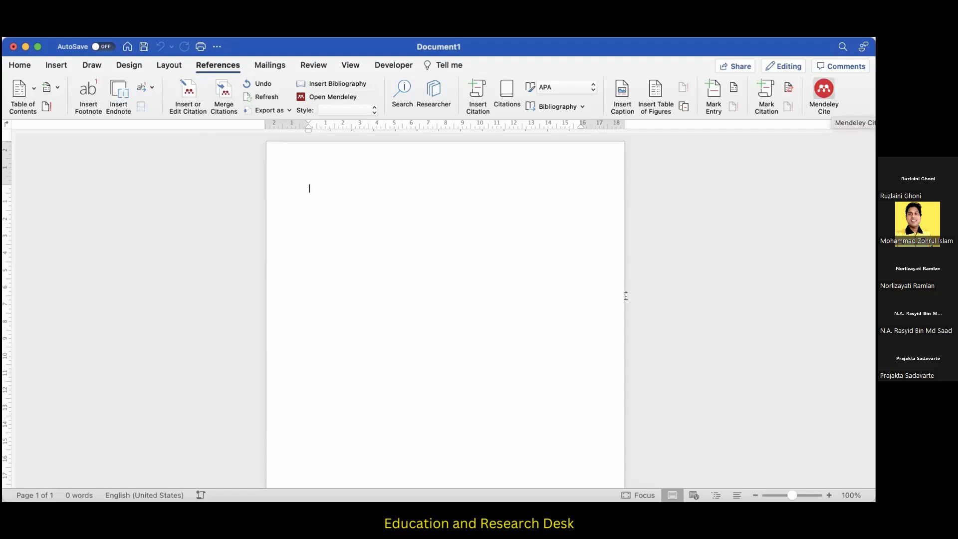
pyautogui.click(464, 498)
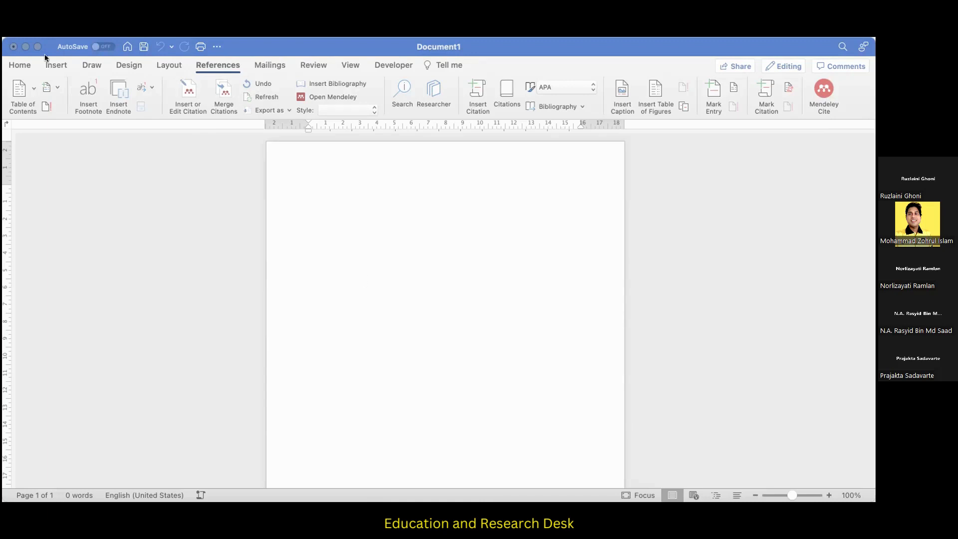
pyautogui.click(333, 184)
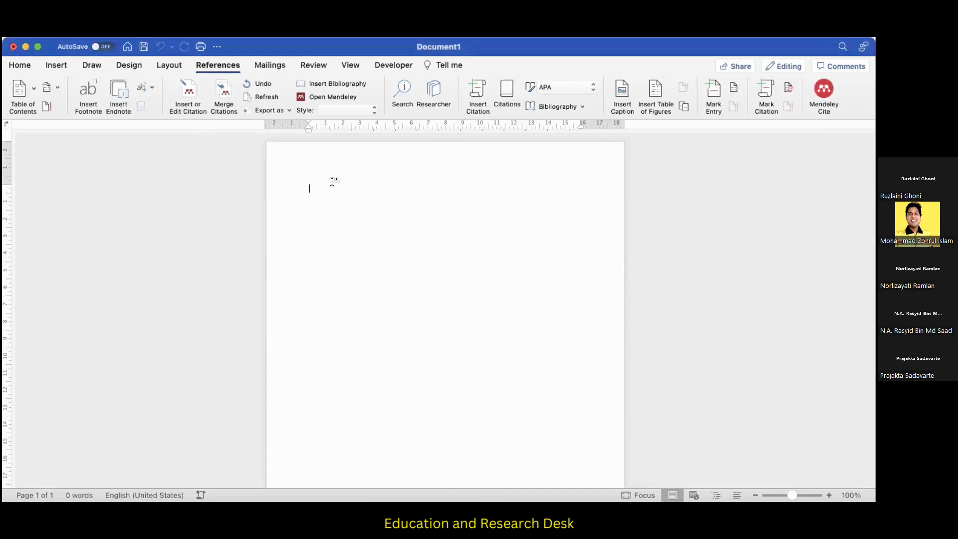
pyautogui.press('super+v')
pyautogui.click(520, 216)
pyautogui.press('super+z')
# Paste the copied passage beginning "With the development of intelligent modern power systems" into Document1 and open Mendeley Cite.
pyautogui.press('super+Tab')
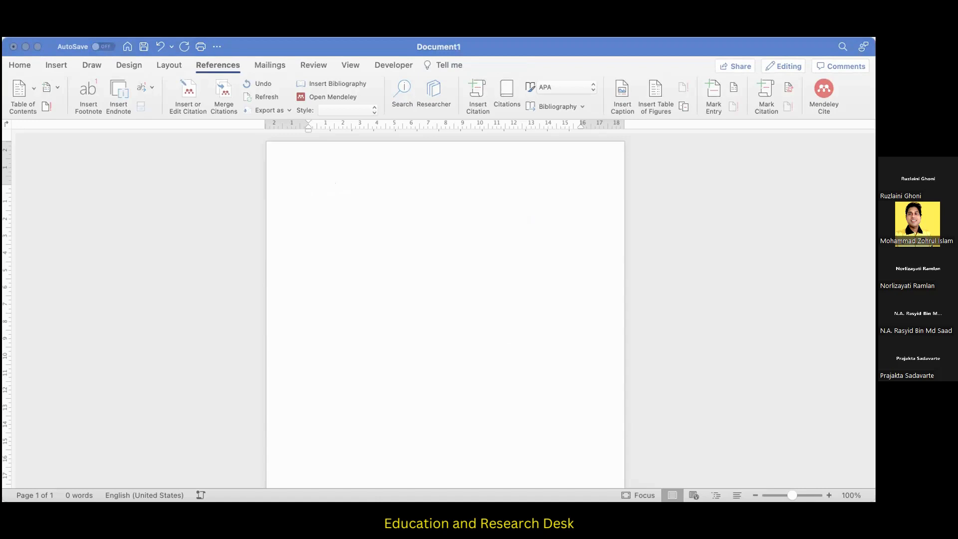
pyautogui.click(295, 252)
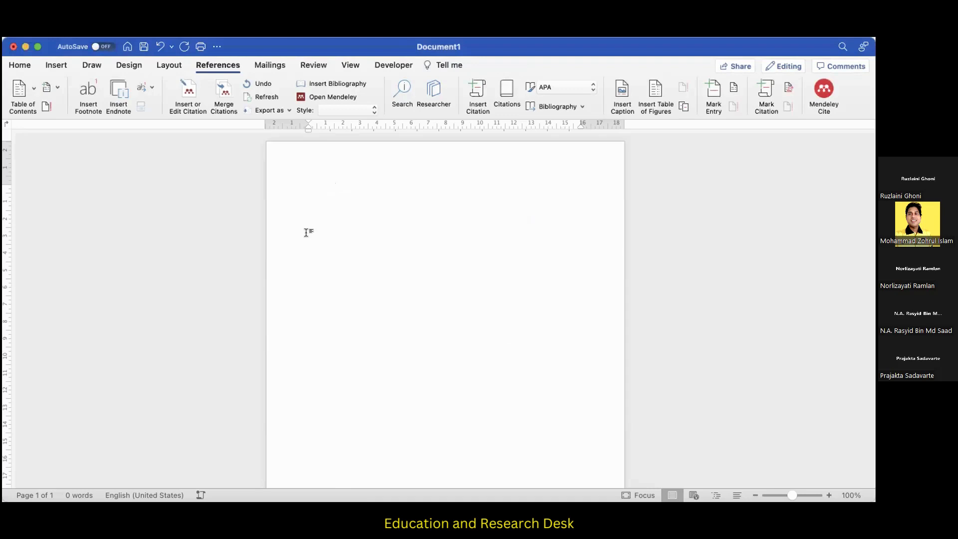
pyautogui.write('With the development of intelligent modern power systems, real-time sensing andmonitoring of system op')
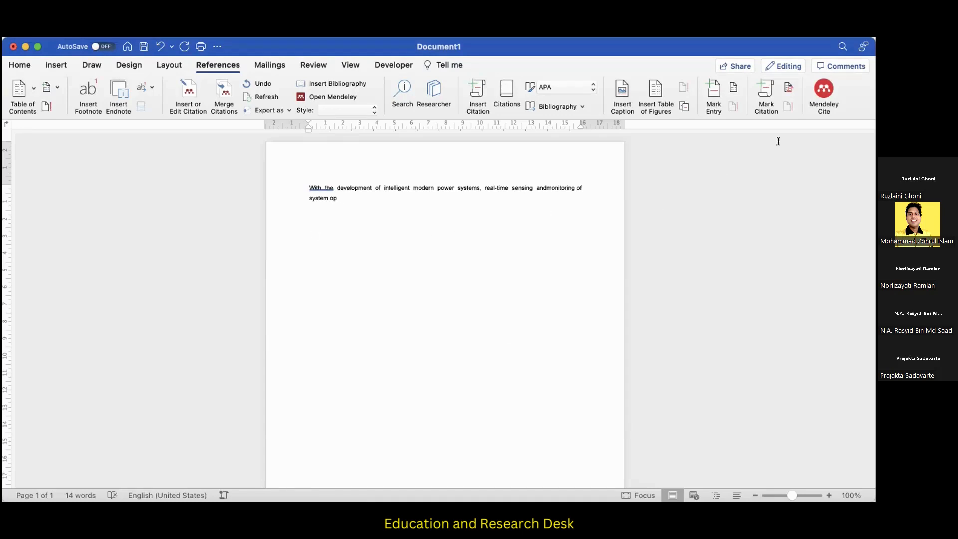
pyautogui.click(821, 94)
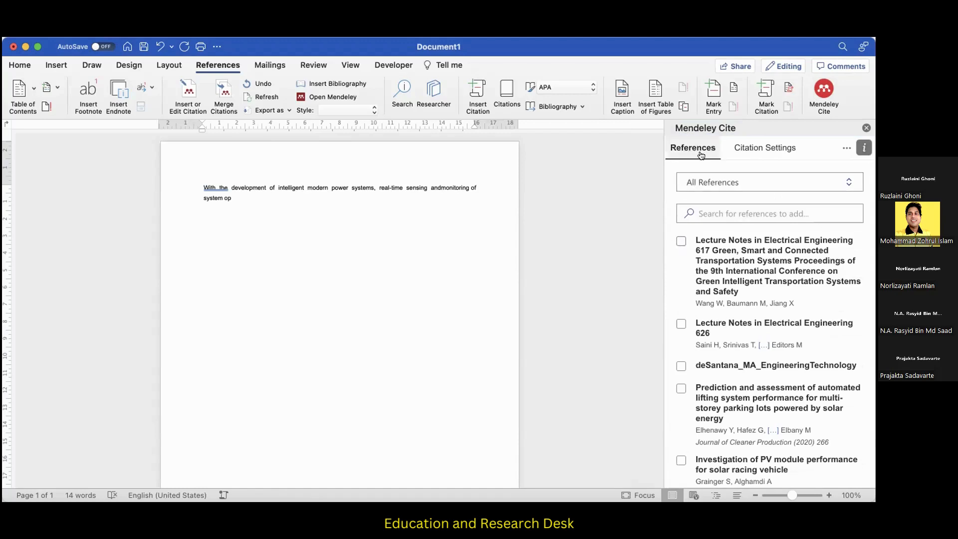
# Set the citation style to American Psychological Association 7th edition and view the available citation languages.
pyautogui.click(751, 151)
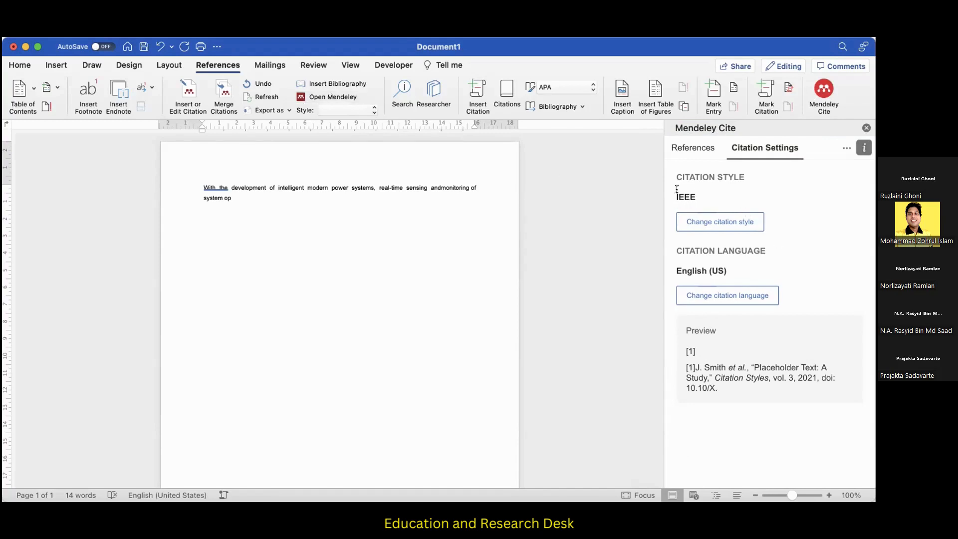
pyautogui.click(704, 230)
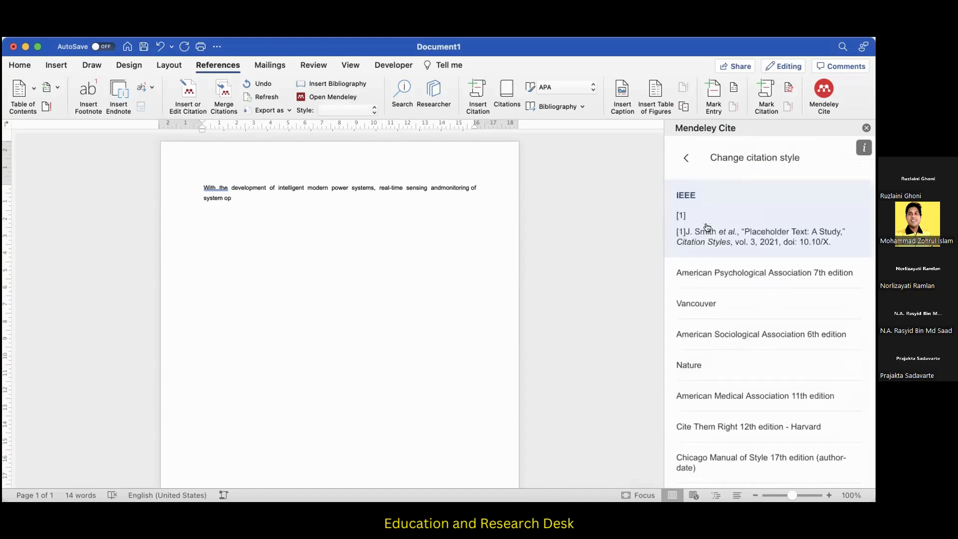
pyautogui.click(756, 277)
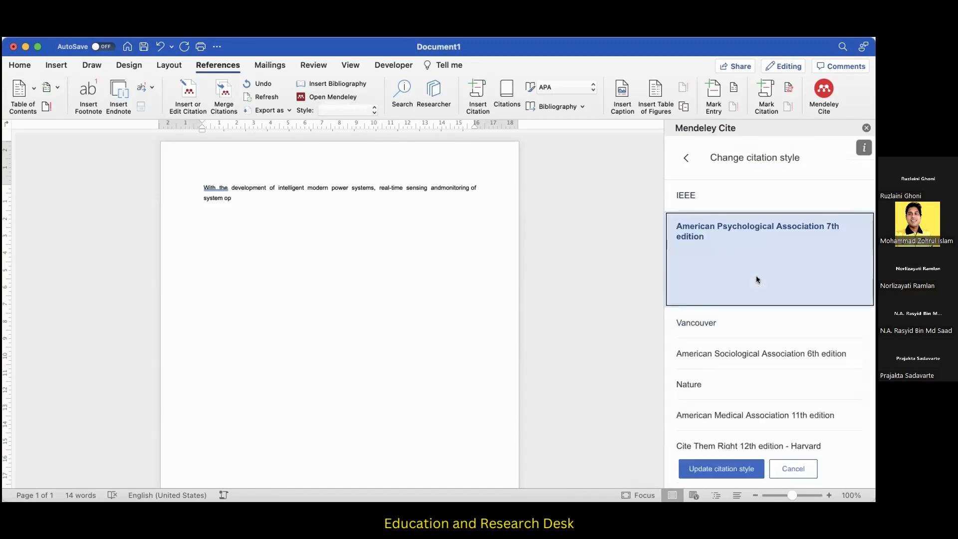
pyautogui.click(725, 468)
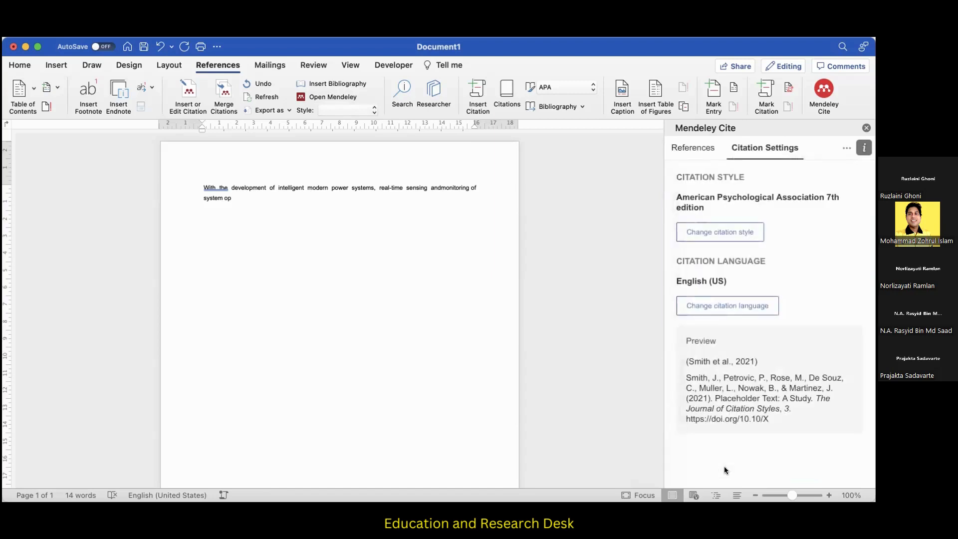
pyautogui.click(721, 310)
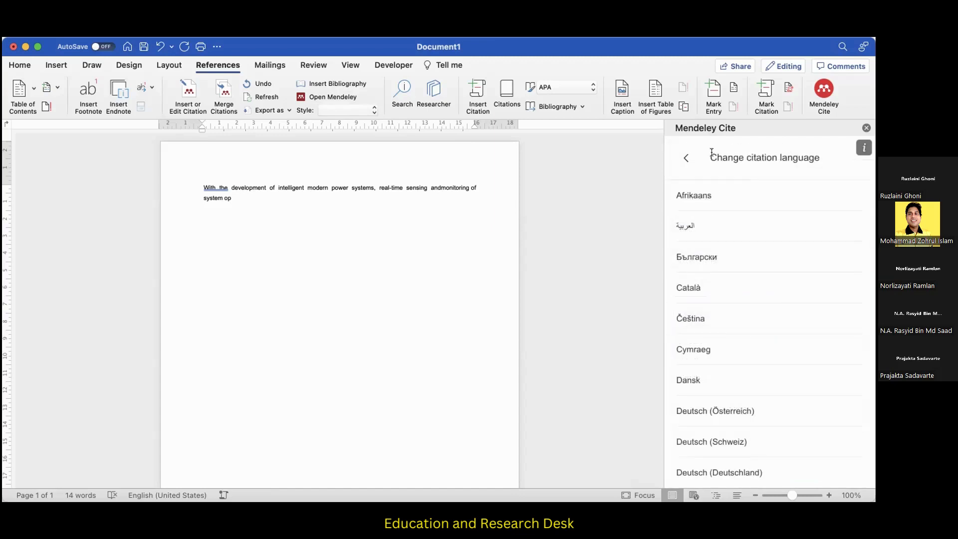
pyautogui.click(686, 158)
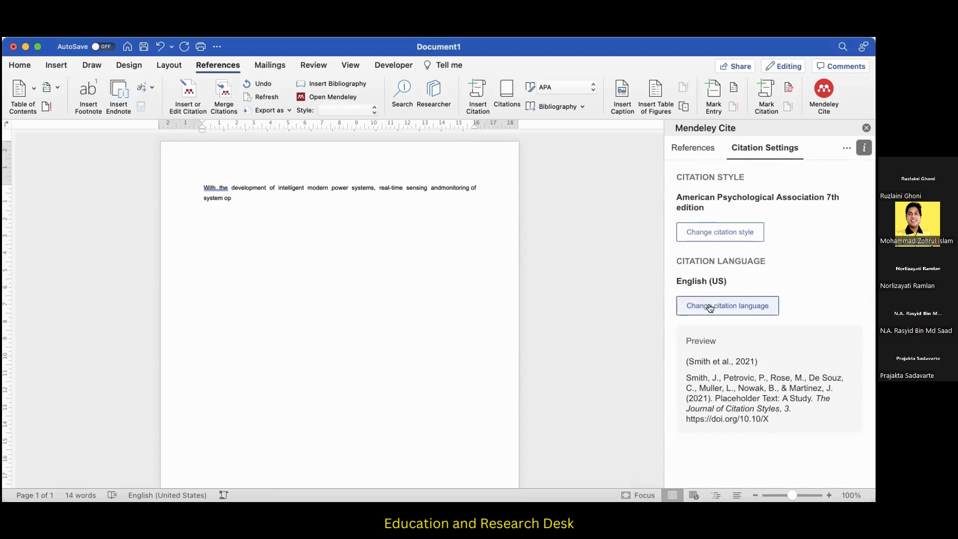
# Insert a citation for "Lecture Notes in Electrical Engineering 617" after the pasted passage.
pyautogui.click(694, 149)
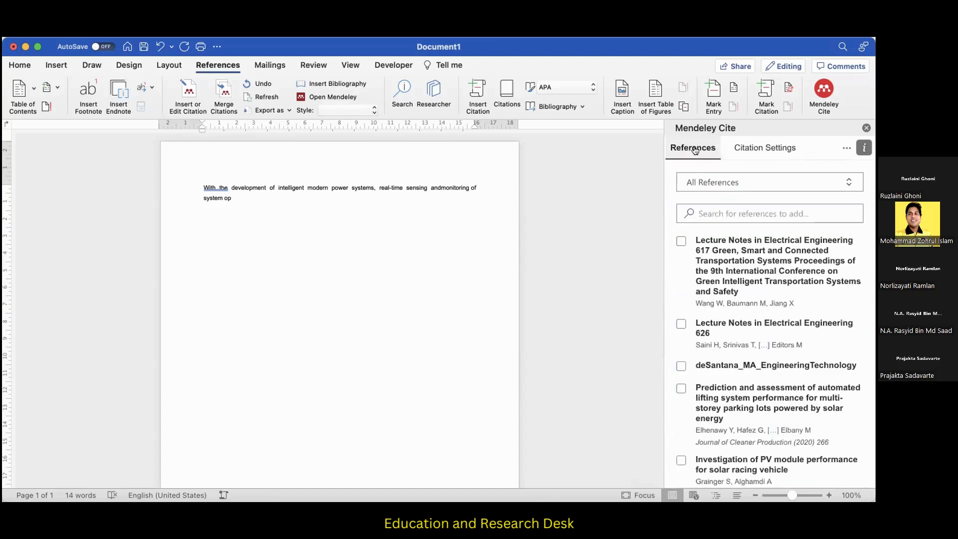
pyautogui.click(681, 242)
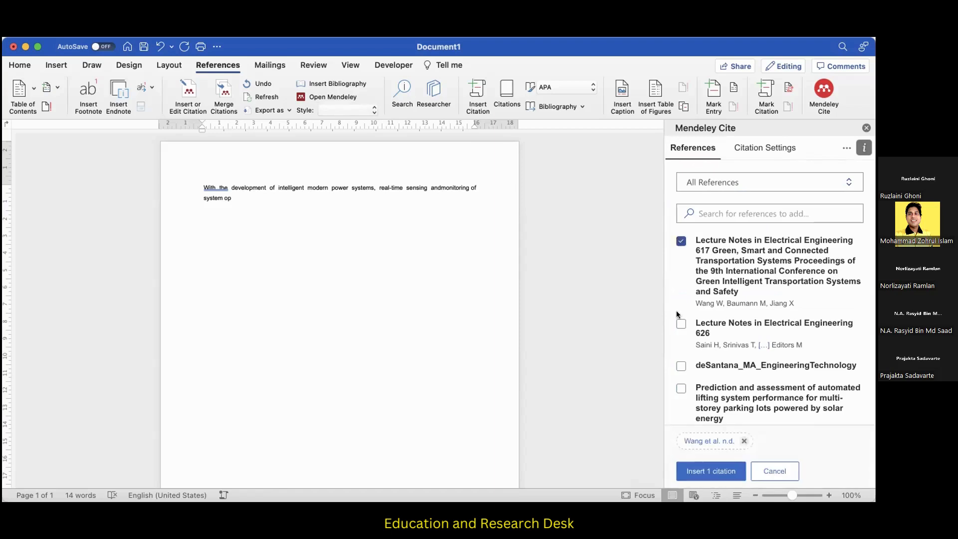
pyautogui.click(701, 472)
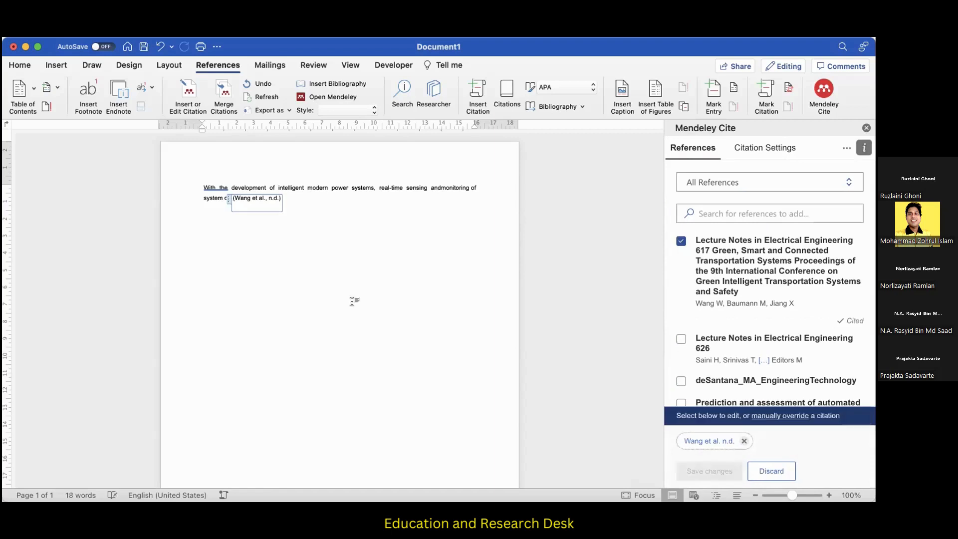
pyautogui.click(337, 271)
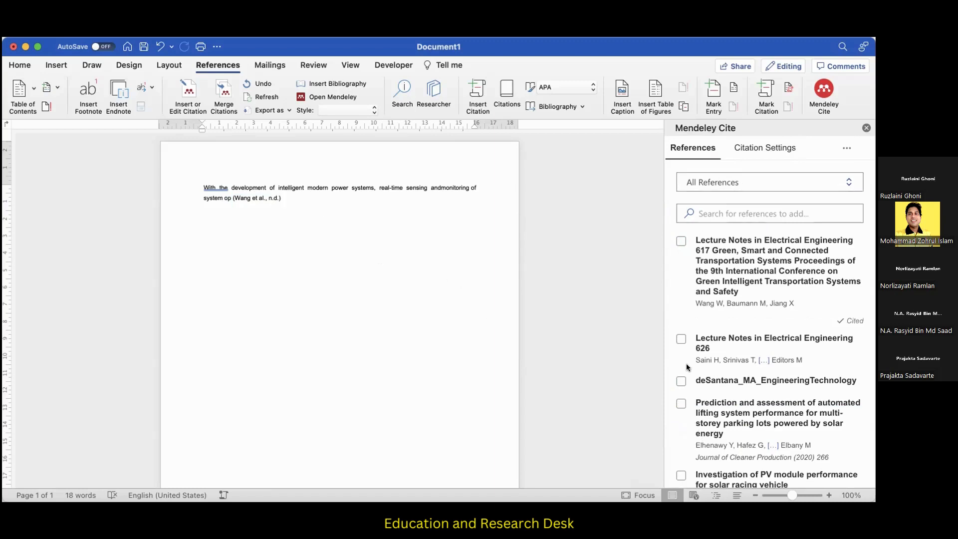
# Insert a combined citation for the automated lifting system paper, deSantana_MA_EngineeringTechnology, and "Investigation of PV module performance for solar racing vehicle".
pyautogui.scroll(-1, 712, 391)
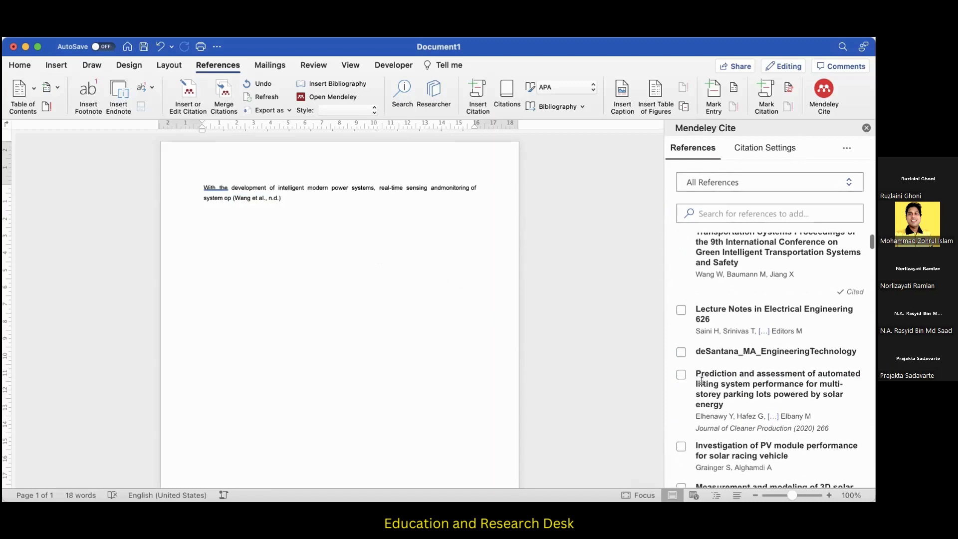
pyautogui.click(682, 375)
pyautogui.click(682, 352)
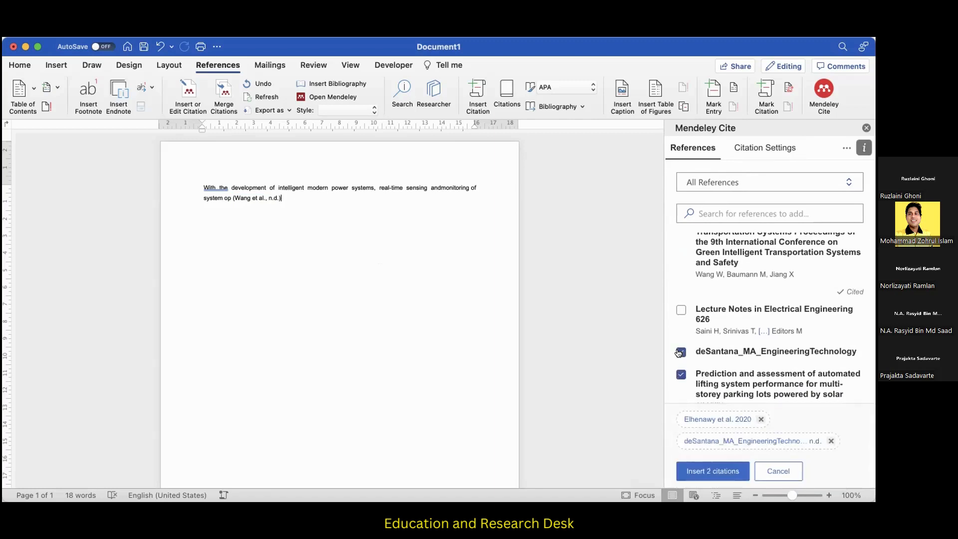
pyautogui.scroll(-5, 685, 358)
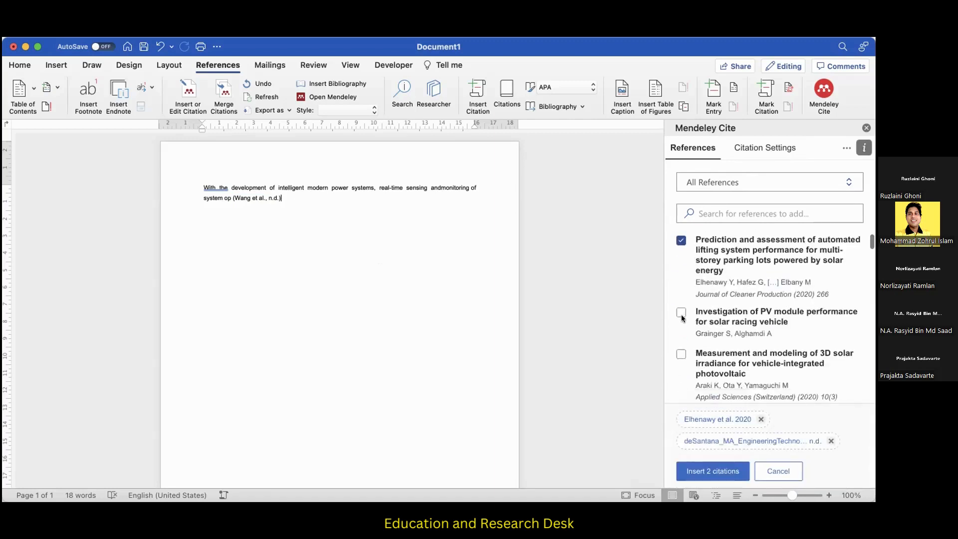
pyautogui.click(681, 313)
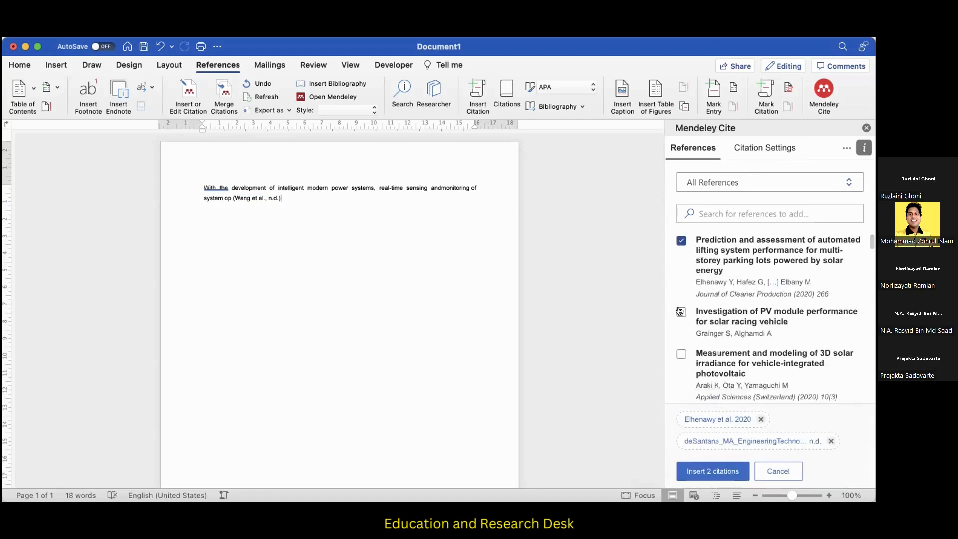
pyautogui.click(699, 472)
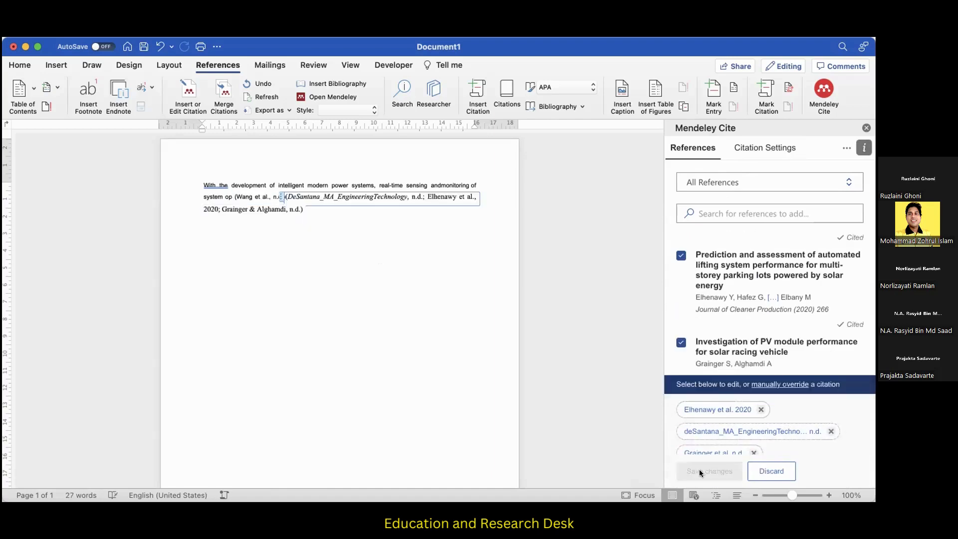
pyautogui.click(396, 312)
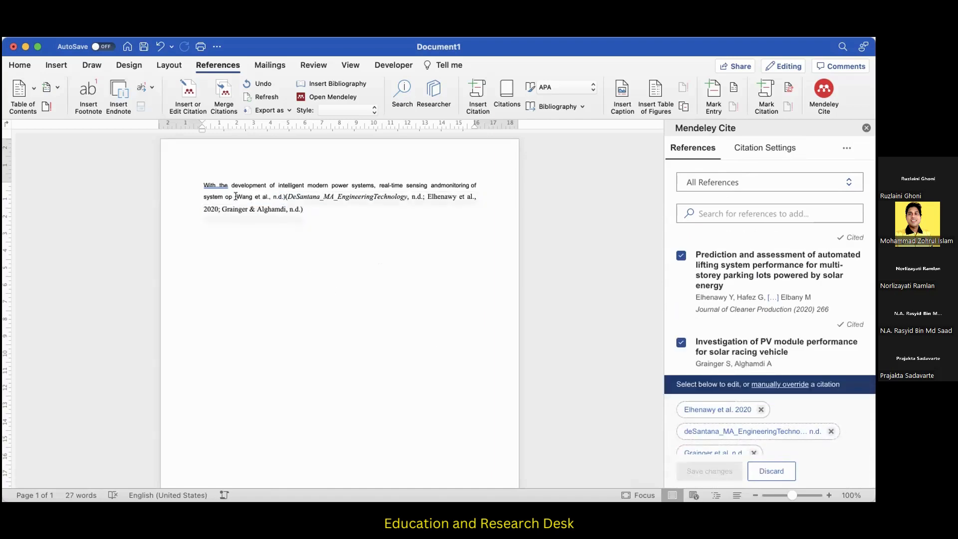
# Delete the text of the first citation and try to remove the placeholder left in its place.
pyautogui.moveTo(234, 195); pyautogui.dragTo(281, 193)
pyautogui.press('BackSpace')
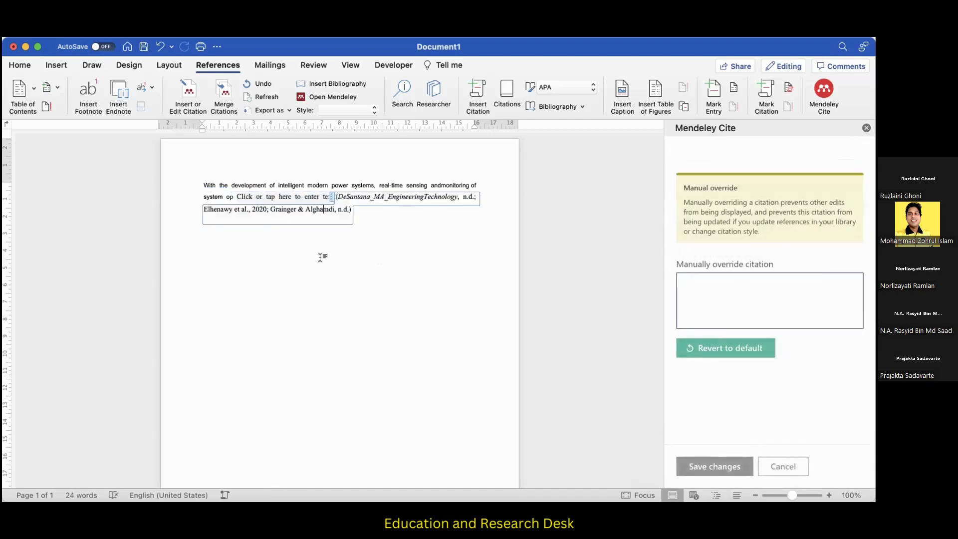
pyautogui.click(250, 196)
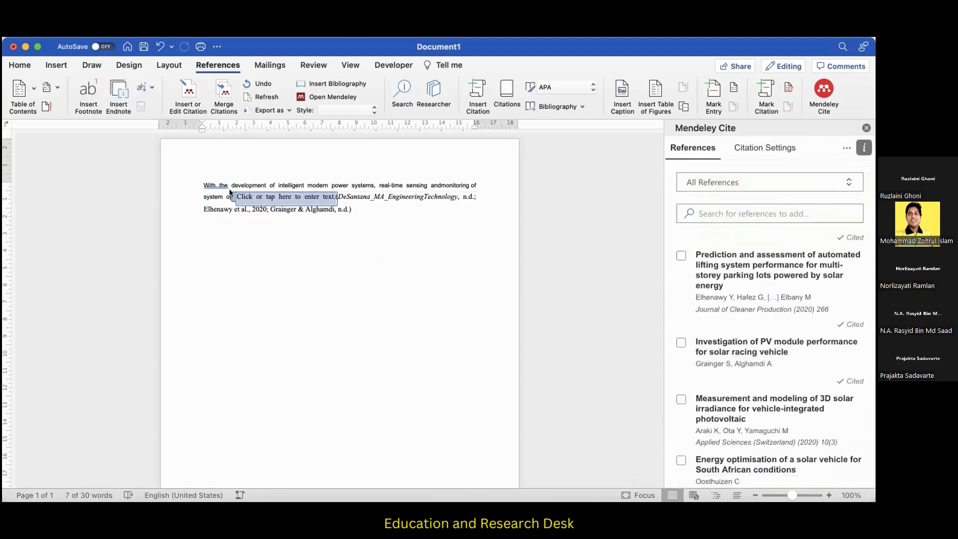
pyautogui.click(231, 189)
pyautogui.click(236, 197)
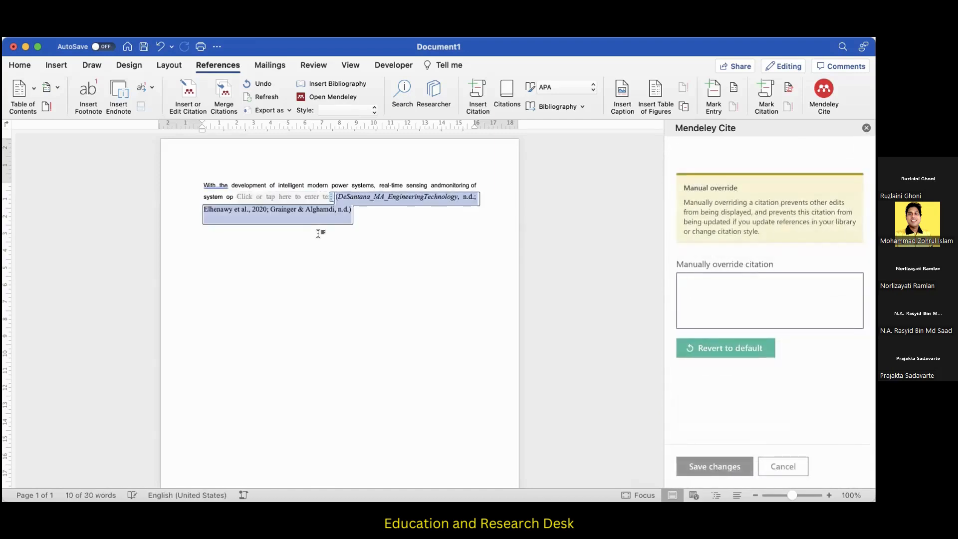
pyautogui.click(496, 296)
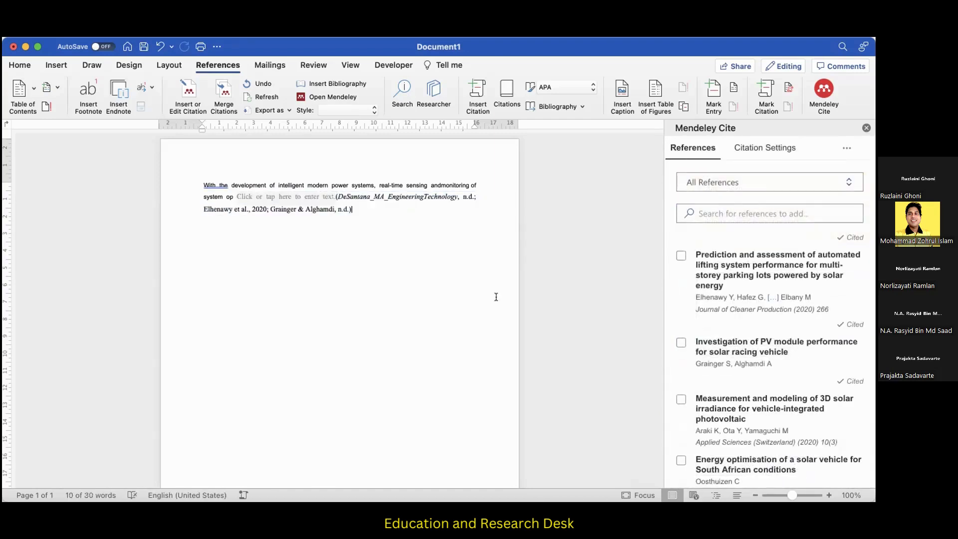
# Delete the leftover empty text placeholder between the pasted passage and the combined citation.
pyautogui.press('Left')
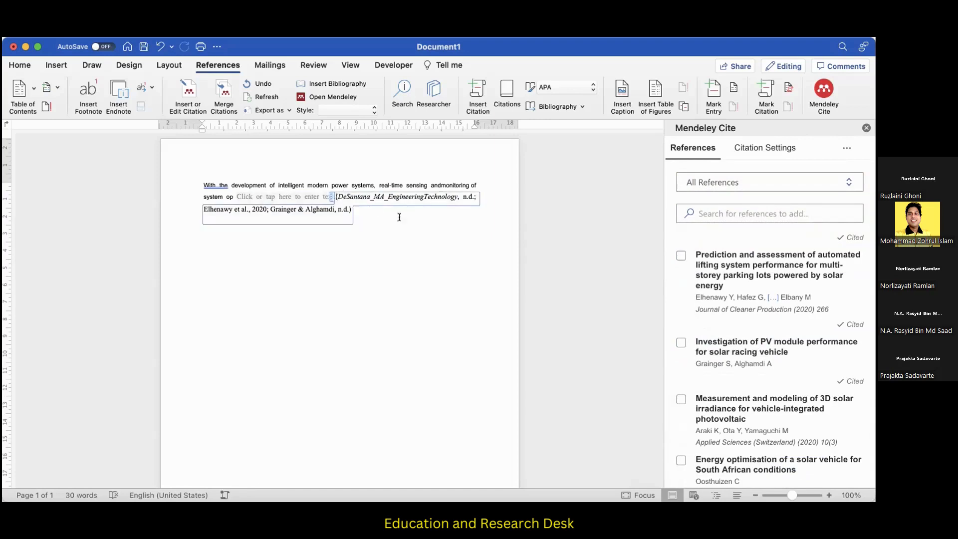
pyautogui.click(241, 195)
pyautogui.click(230, 195)
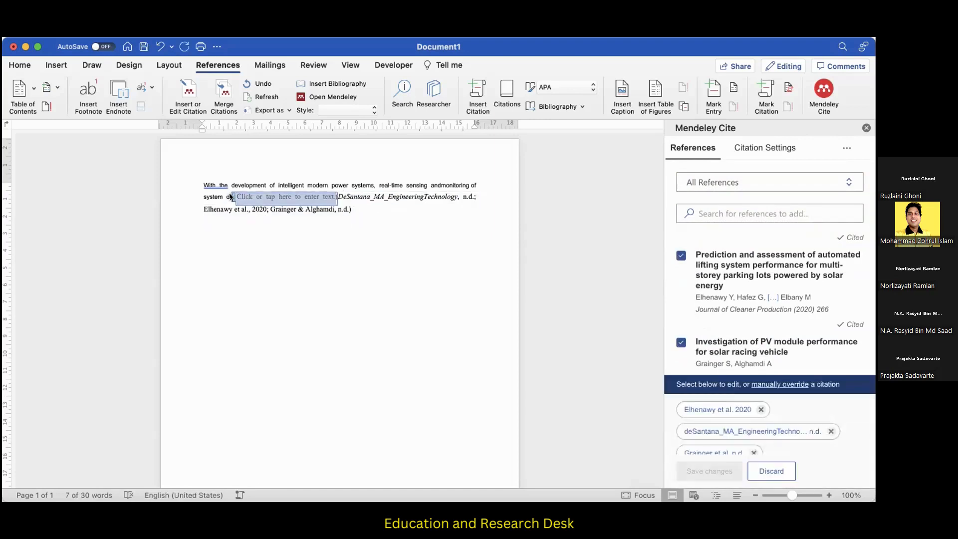
pyautogui.press('BackSpace')
pyautogui.click(307, 240)
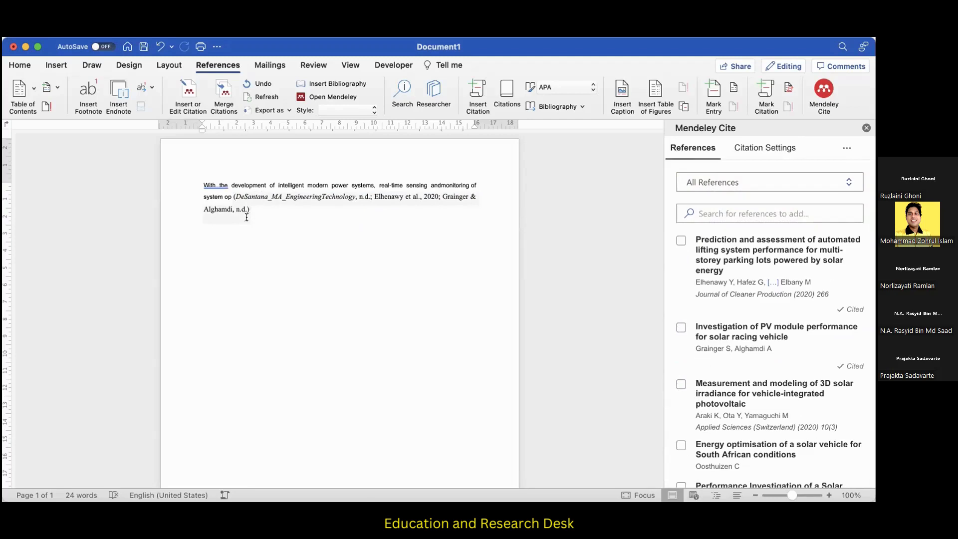
# Review the citation style and language settings, and examine which references in the Mendeley Cite list are marked as cited.
pyautogui.click(766, 147)
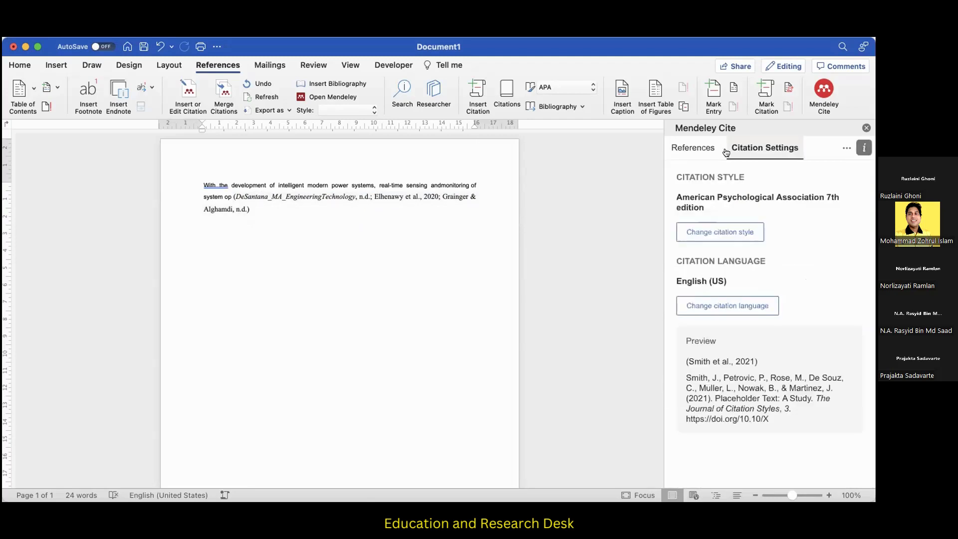
pyautogui.click(696, 148)
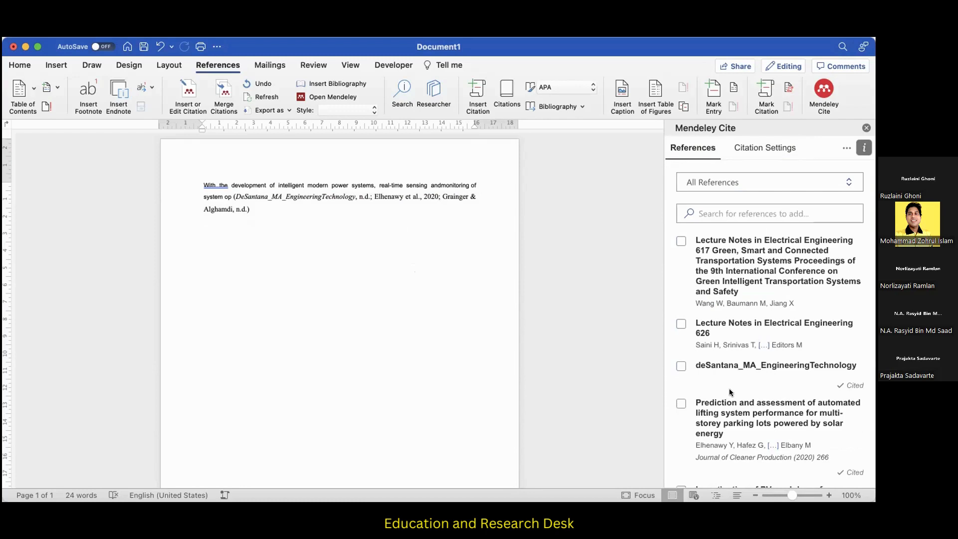
pyautogui.scroll(-1, 730, 394)
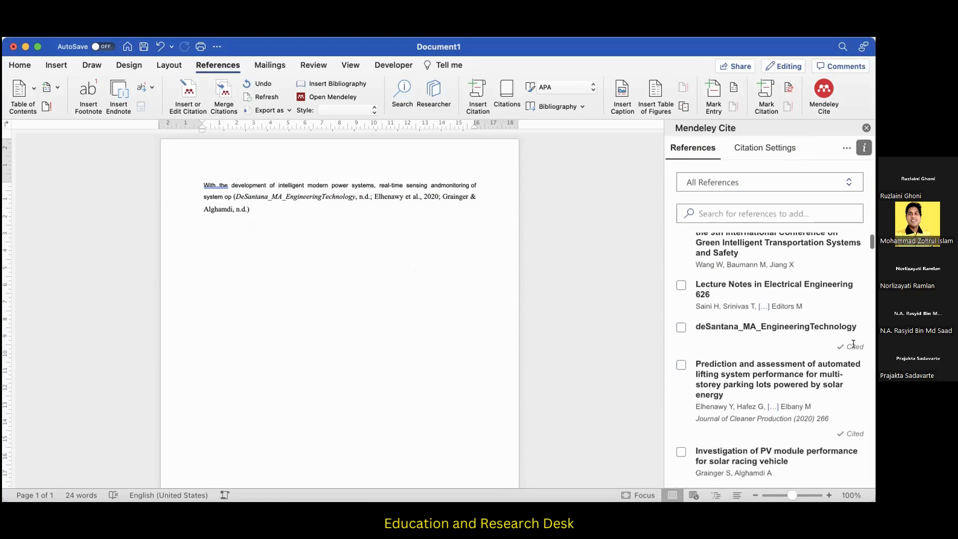
pyautogui.scroll(-2, 843, 350)
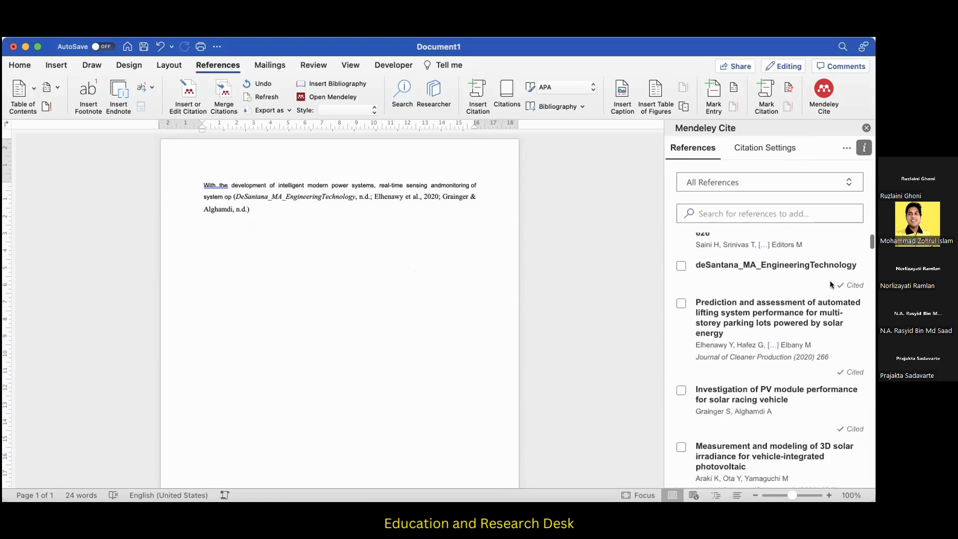
pyautogui.scroll(-5, 850, 422)
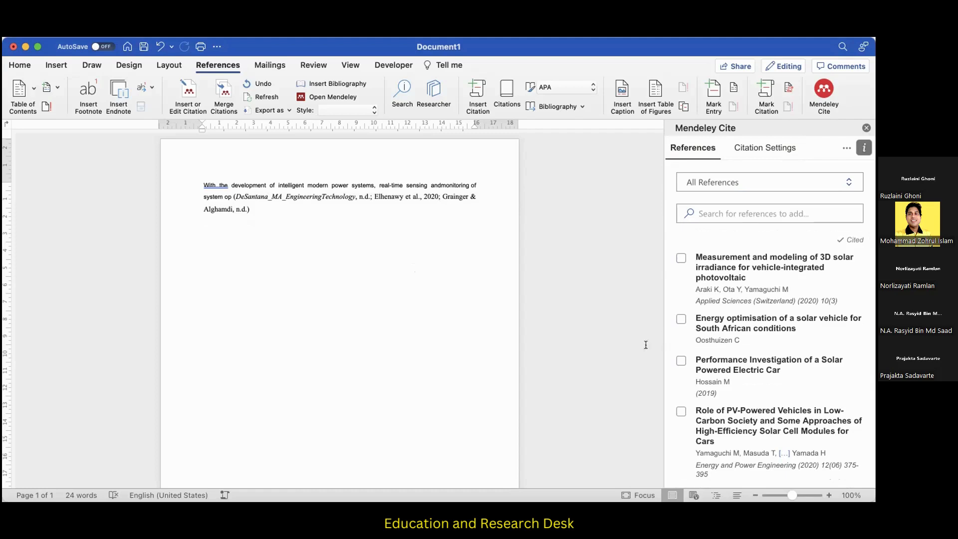
pyautogui.scroll(-1, 719, 342)
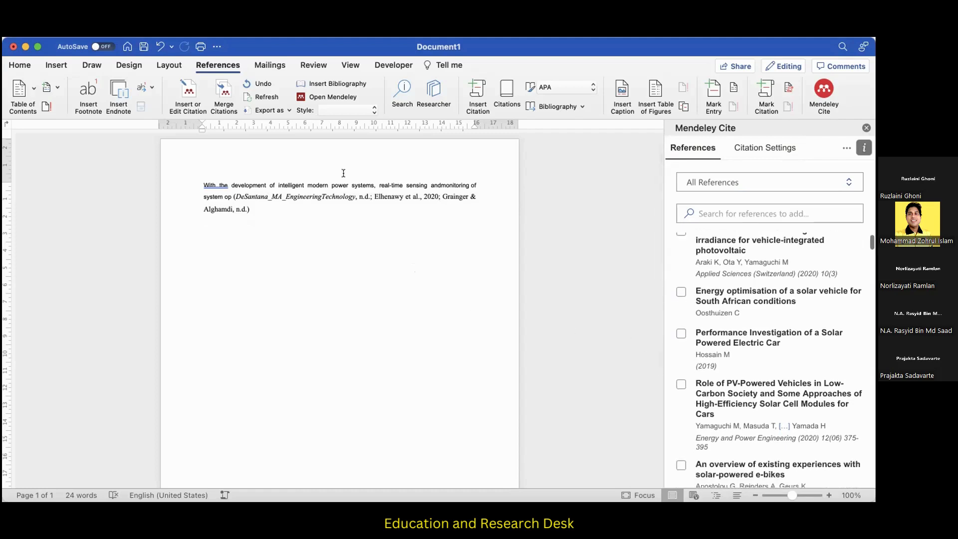
# Start a new page after the cited passage and add the heading "References" with an empty line below it.
pyautogui.press('Return')
pyautogui.press('Return')
pyautogui.click(56, 65)
pyautogui.click(40, 110)
pyautogui.write('R')
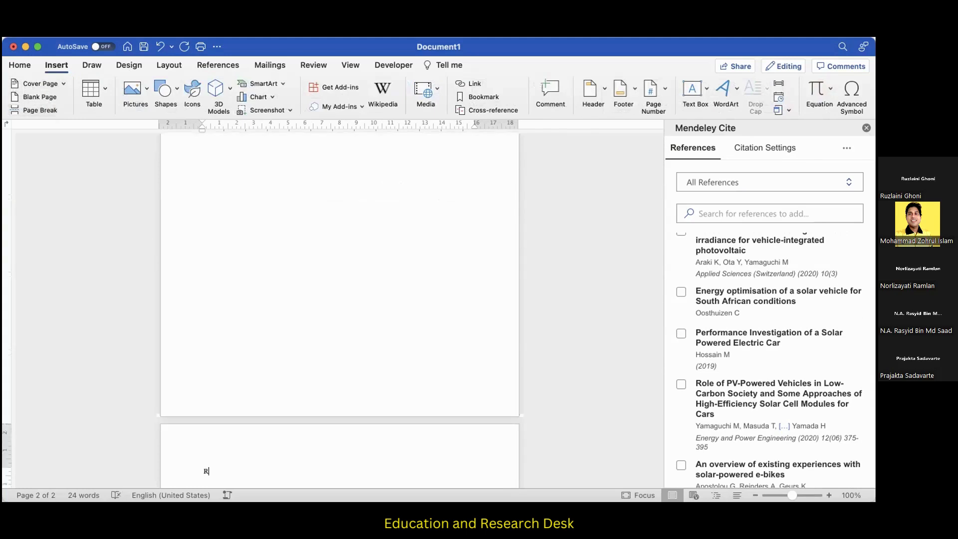
pyautogui.write('eferences')
pyautogui.press('Return')
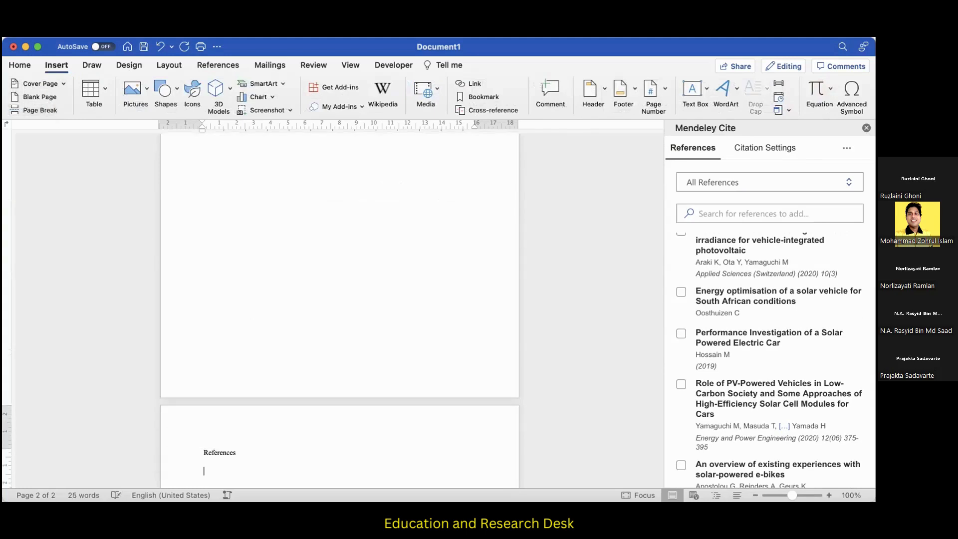
# Insert the Mendeley bibliography below the "References" heading.
pyautogui.click(846, 150)
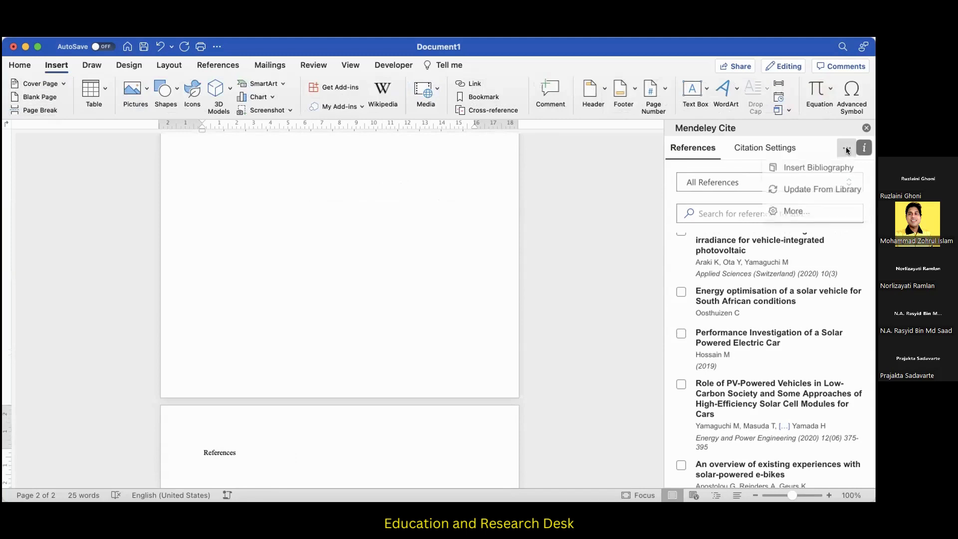
pyautogui.click(827, 170)
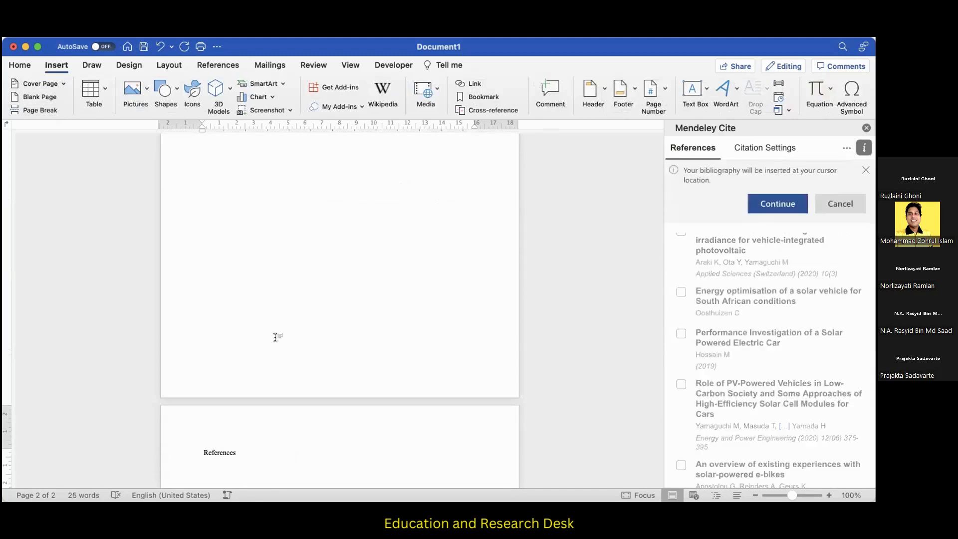
pyautogui.scroll(-1, 276, 338)
pyautogui.click(776, 203)
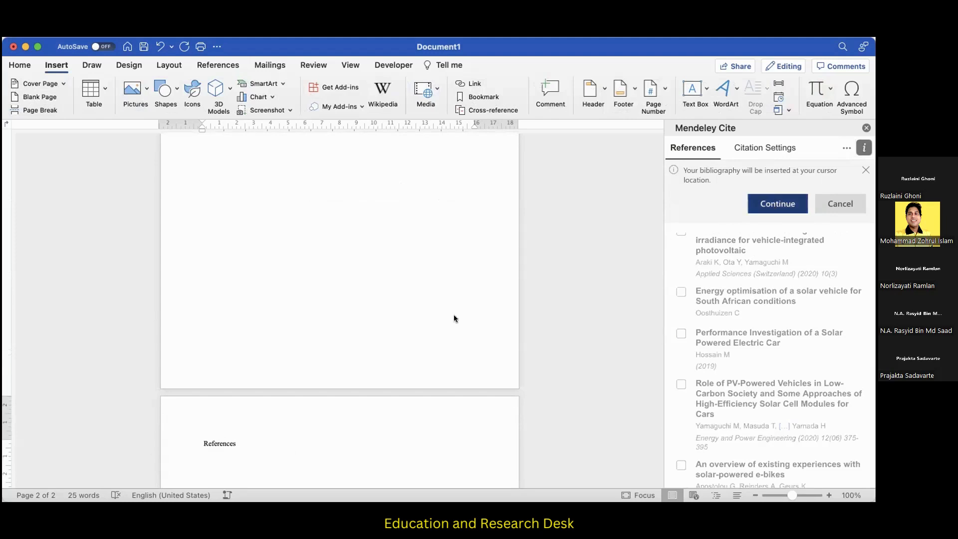
pyautogui.scroll(3, 454, 315)
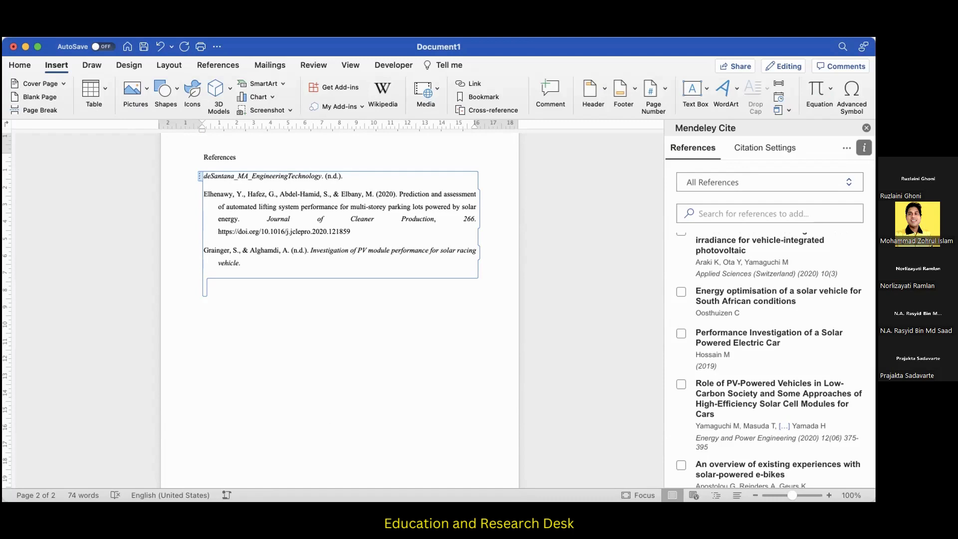
# Switch to Chrome and search the web for "goggle scholar" in place of the Editorial Manager page.
pyautogui.press('super+Tab')
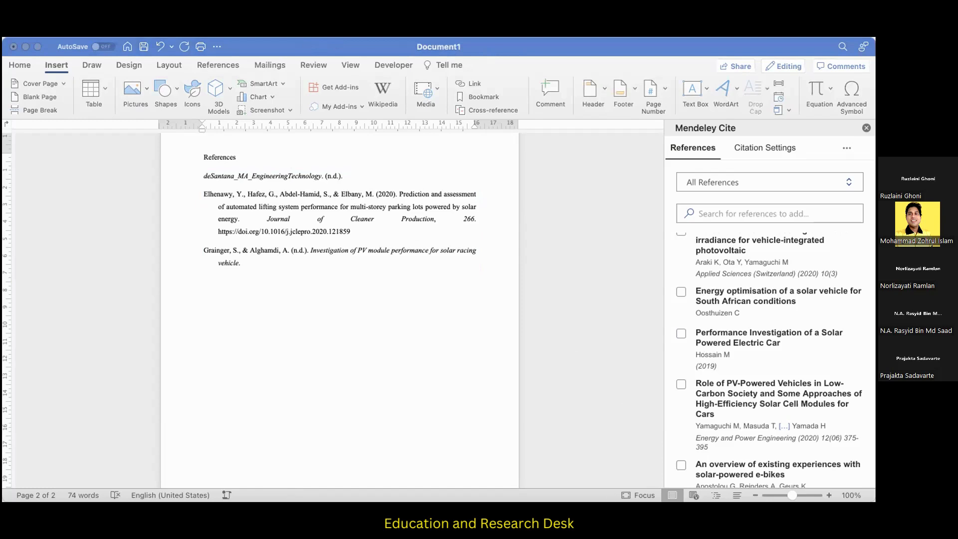
pyautogui.click(712, 487)
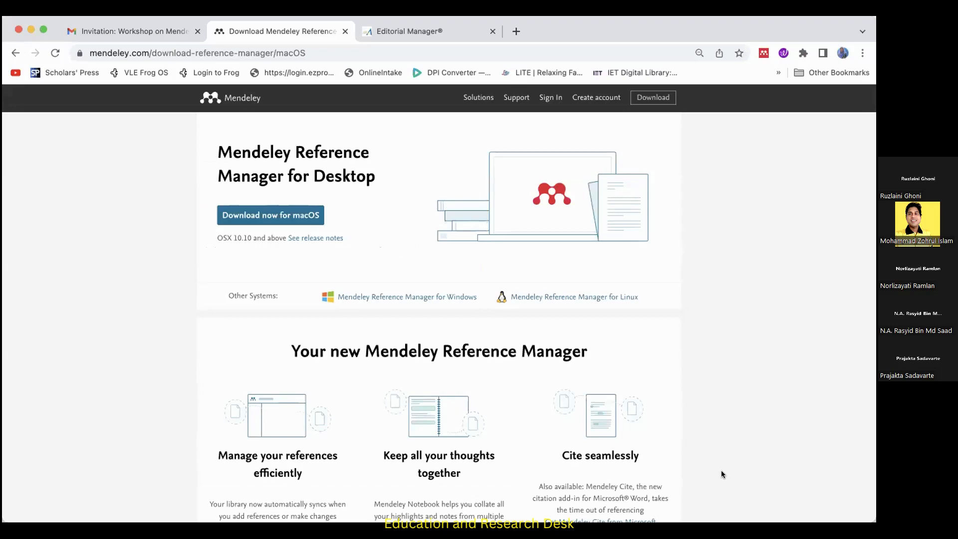
pyautogui.moveTo(871, 311); pyautogui.dragTo(872, 311)
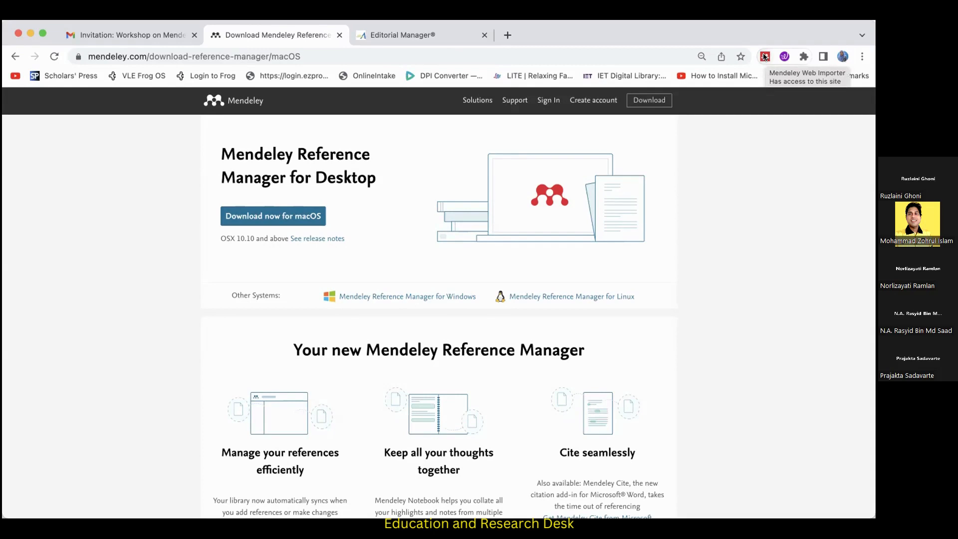
pyautogui.click(388, 35)
pyautogui.click(388, 56)
pyautogui.write('goggle scholar')
pyautogui.press('Return')
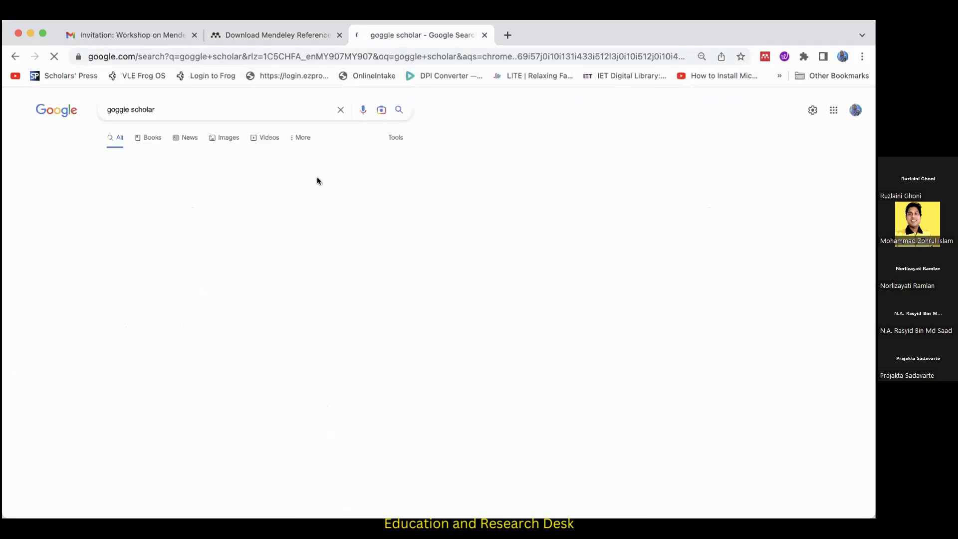
# Change the web search to "google scholar - research" and open the Google Scholar site.
pyautogui.click(114, 109)
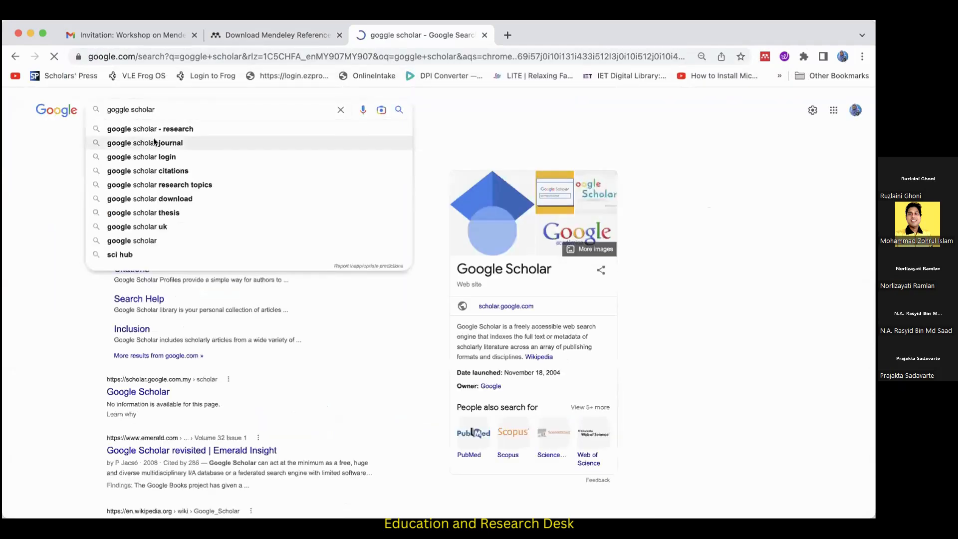
pyautogui.click(148, 128)
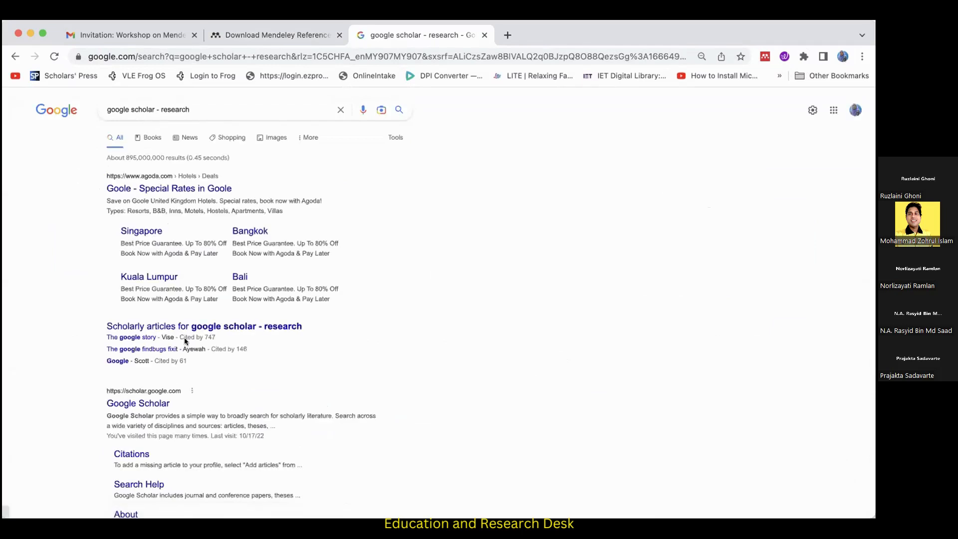
pyautogui.click(165, 403)
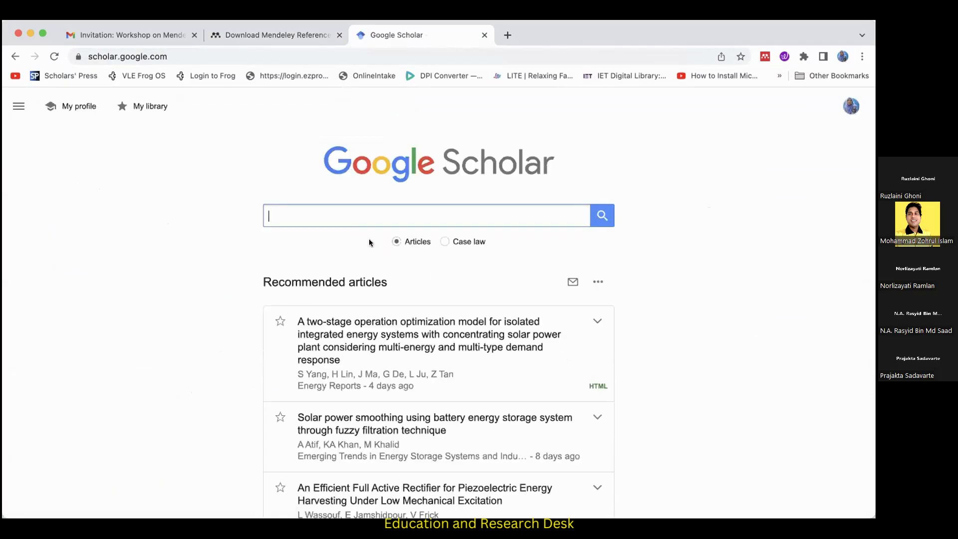
# Open the recommended article "A two-stage operation optimization model for isolated integrated energy systems" and start Mendeley Web Importer on its page.
pyautogui.click(401, 339)
pyautogui.click(400, 340)
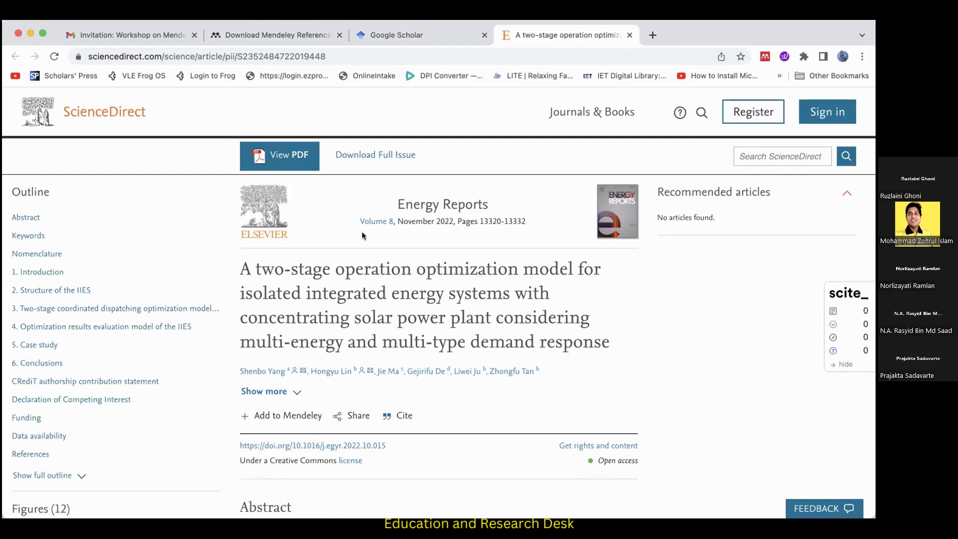
pyautogui.click(764, 57)
pyautogui.click(738, 273)
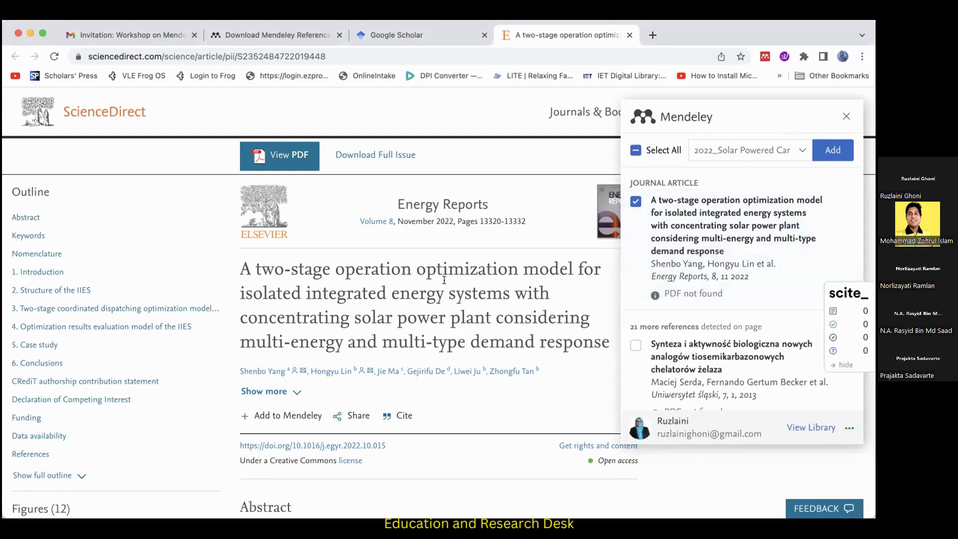
# Change the import destination from 2022_Solar Powered Car to the 2022_Mendeley collection and add the selected article to it.
pyautogui.scroll(-4, 444, 284)
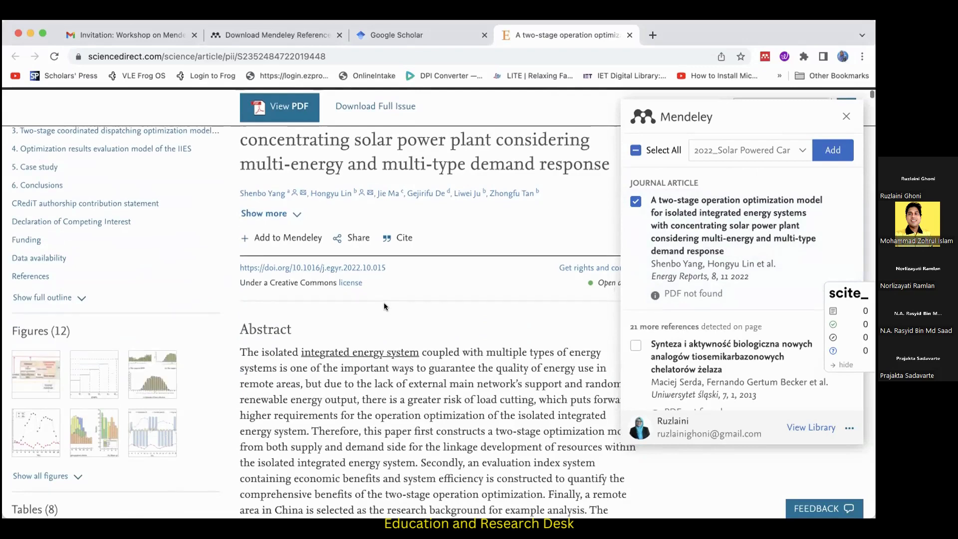
pyautogui.scroll(2, 384, 303)
pyautogui.scroll(1, 385, 301)
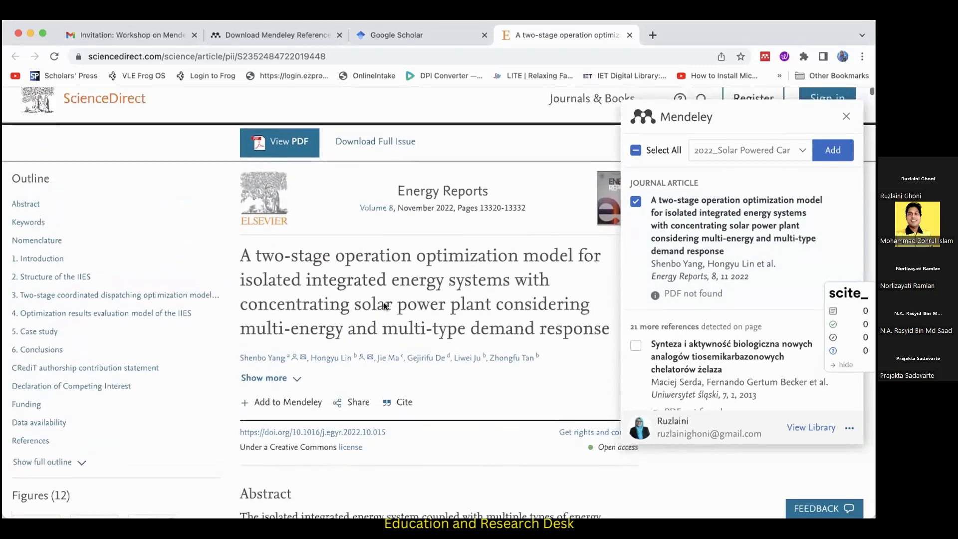
pyautogui.scroll(-2, 801, 148)
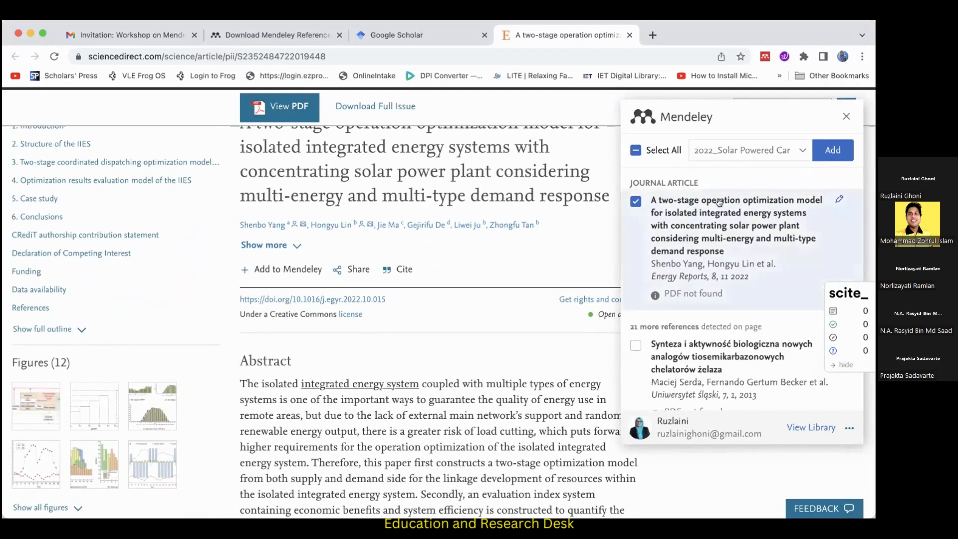
pyautogui.click(800, 152)
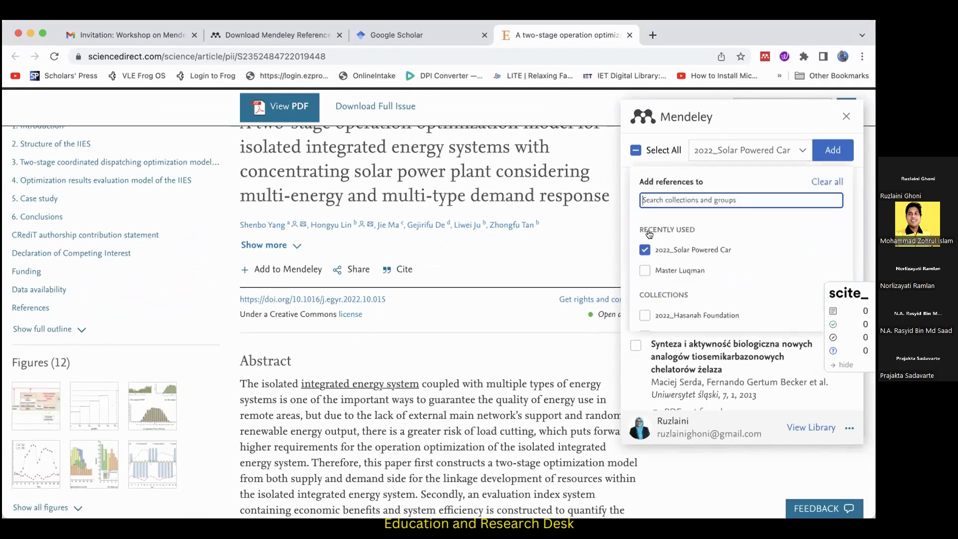
pyautogui.scroll(-1, 719, 252)
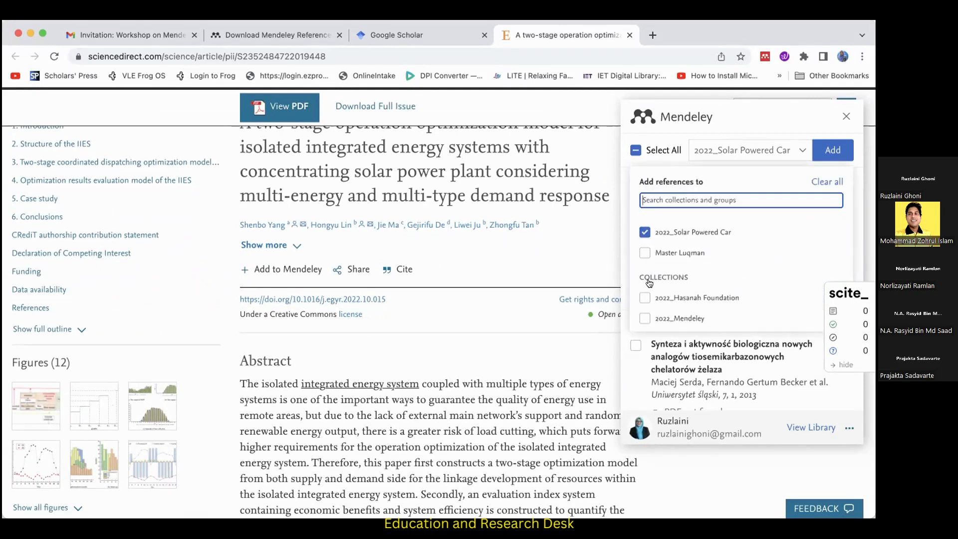
pyautogui.click(644, 232)
pyautogui.scroll(-1, 645, 279)
pyautogui.click(645, 280)
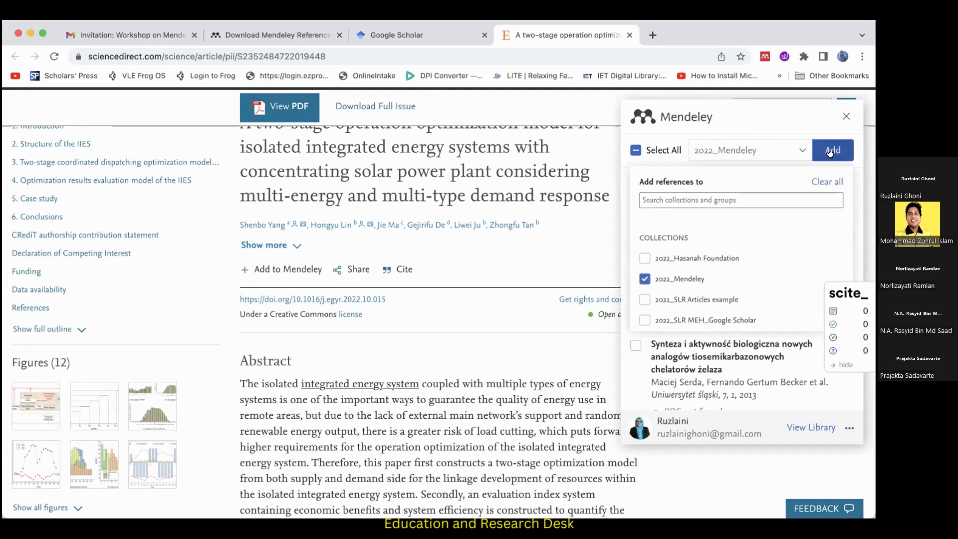
pyautogui.click(830, 152)
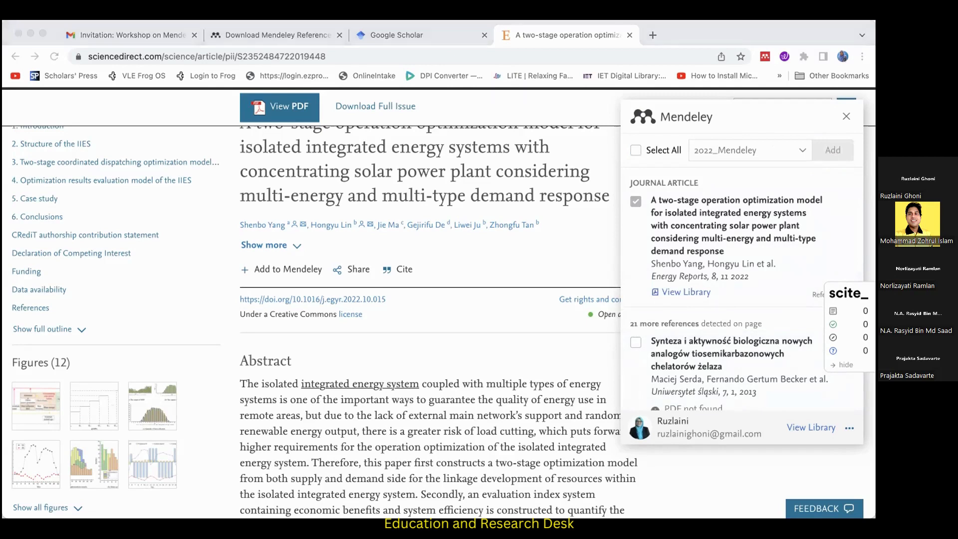
# Switch to Mendeley Reference Manager and return to the library to view the 2022_Mendeley collection.
pyautogui.scroll(2, 329, 207)
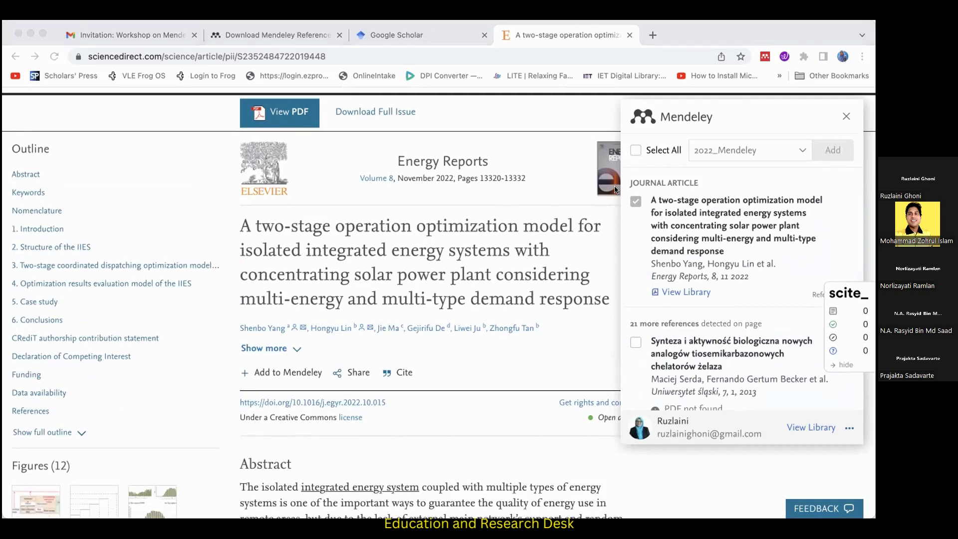
pyautogui.press('super+Tab')
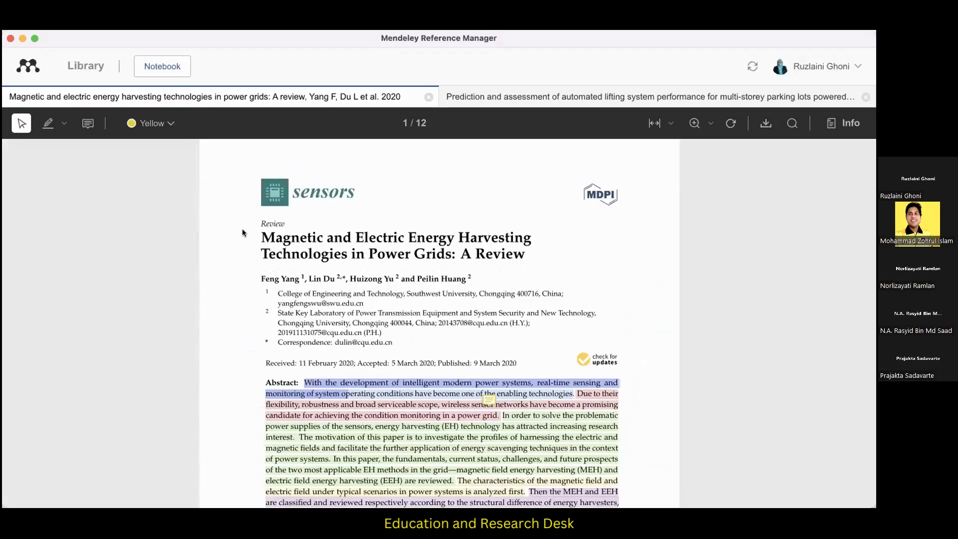
pyautogui.click(75, 67)
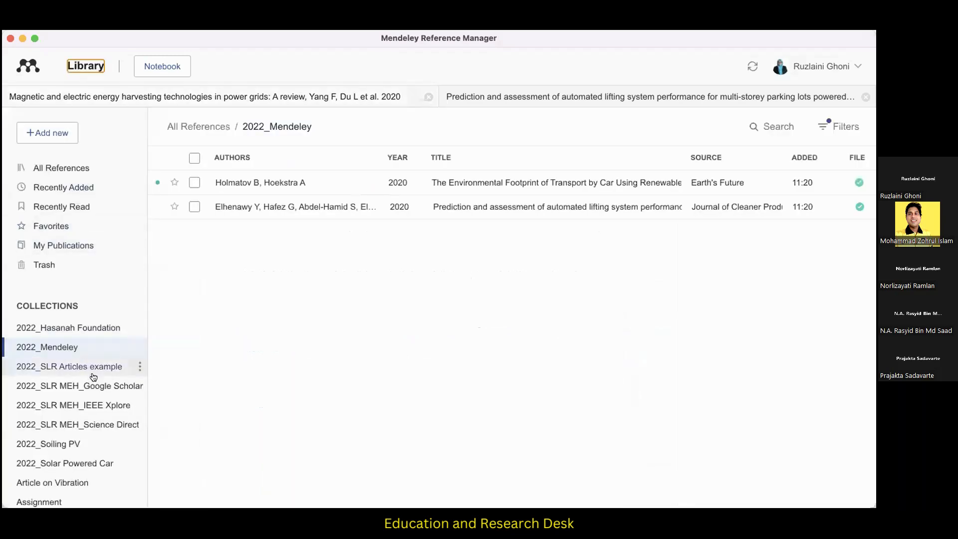
# Reselect the 2022_Mendeley collection and sync the library to refresh its reference list.
pyautogui.click(73, 348)
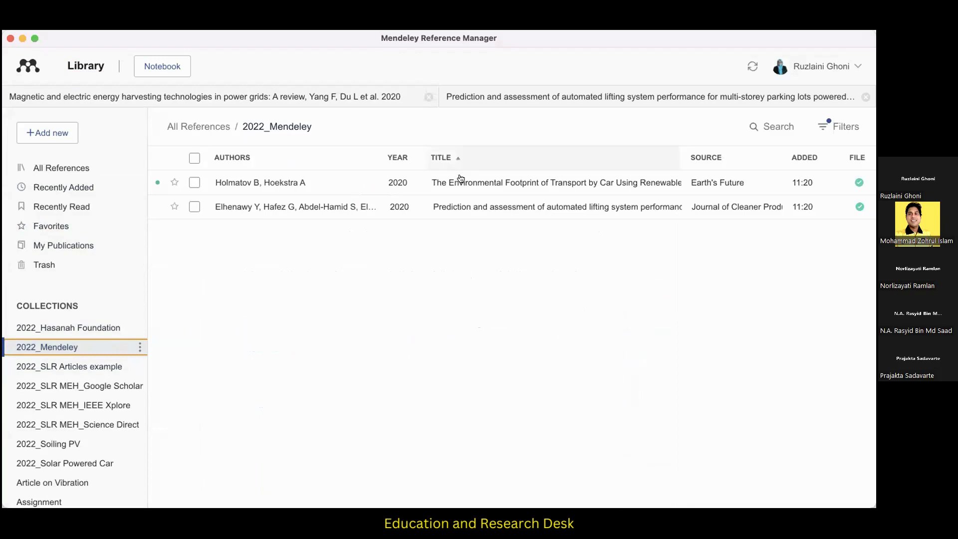
pyautogui.click(749, 66)
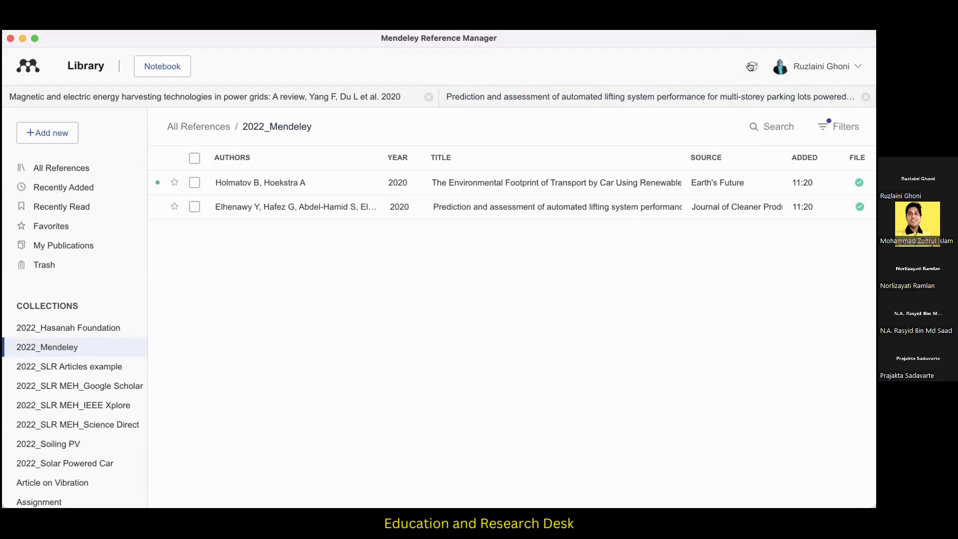
pyautogui.click(93, 347)
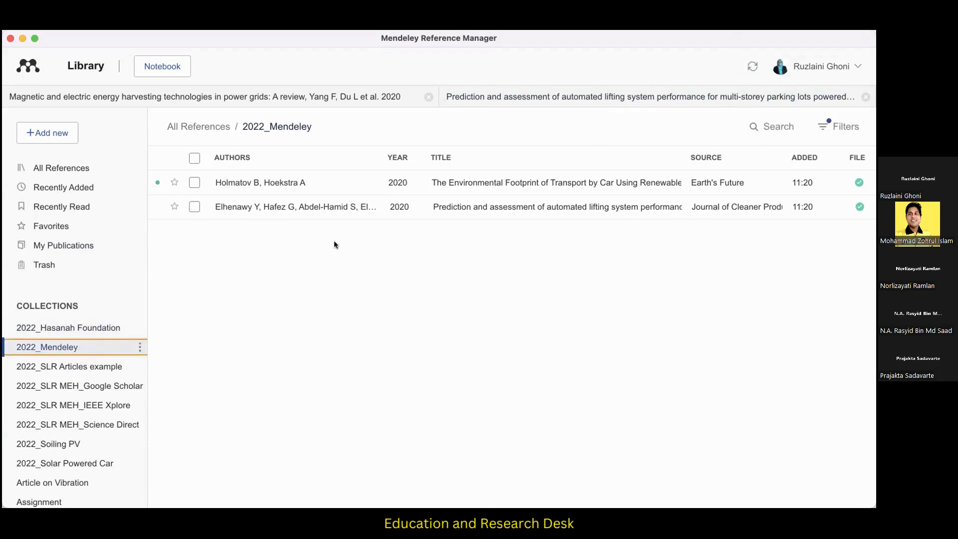
pyautogui.click(754, 66)
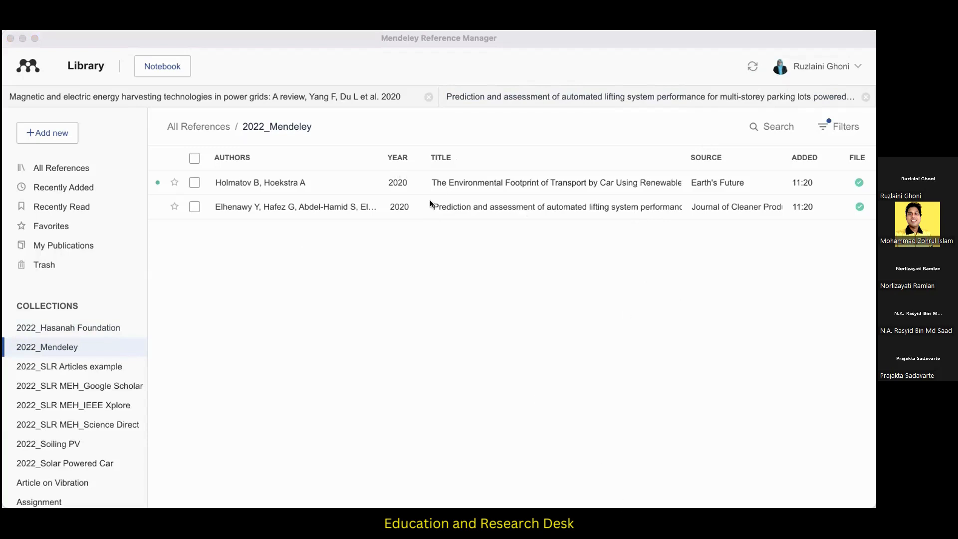
# Switch to the browser and open the library from the article's Web Importer panel to view the online 2022_Mendeley collection.
pyautogui.click(714, 474)
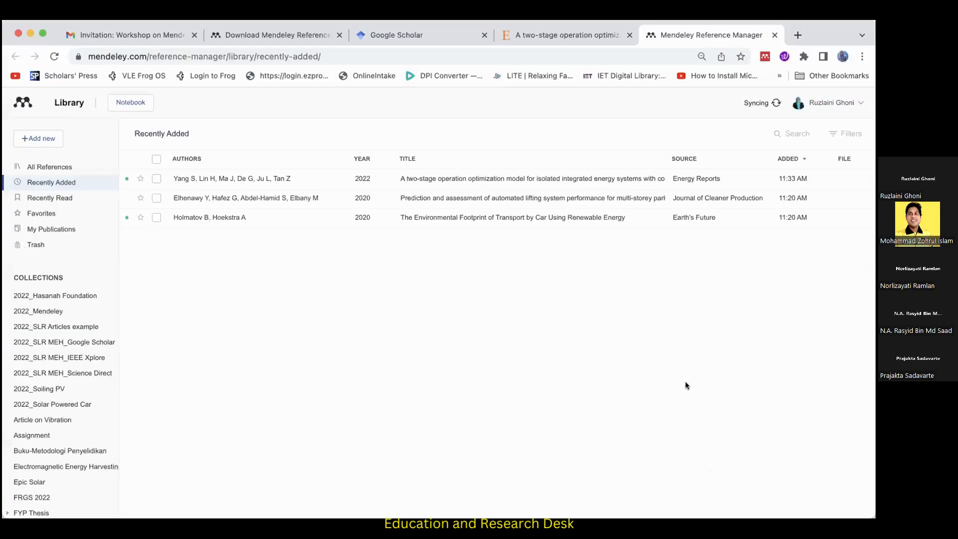
pyautogui.click(608, 37)
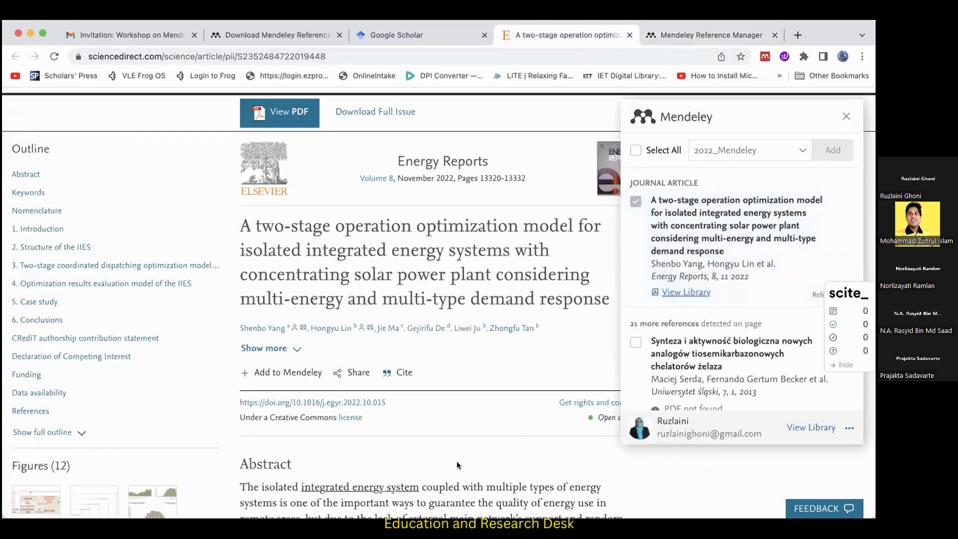
pyautogui.click(690, 293)
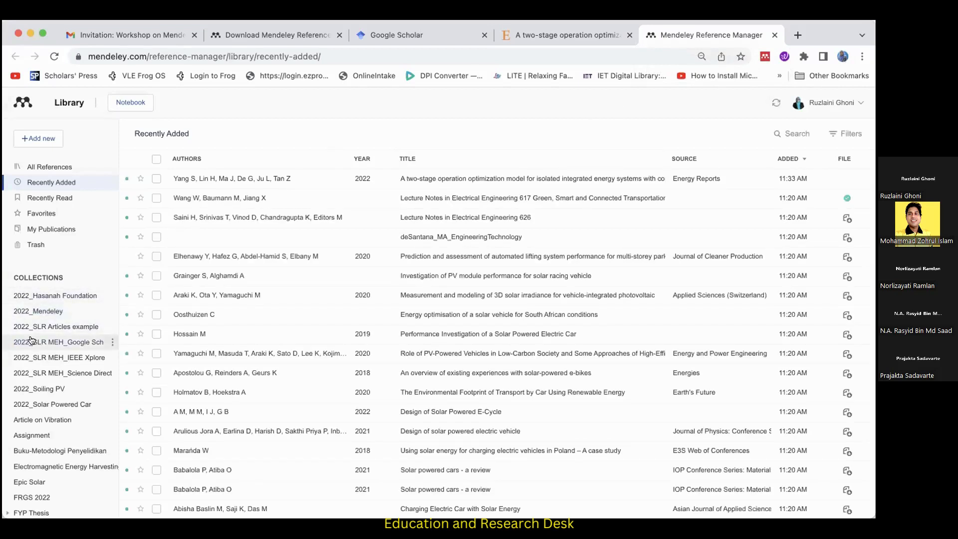
pyautogui.click(45, 312)
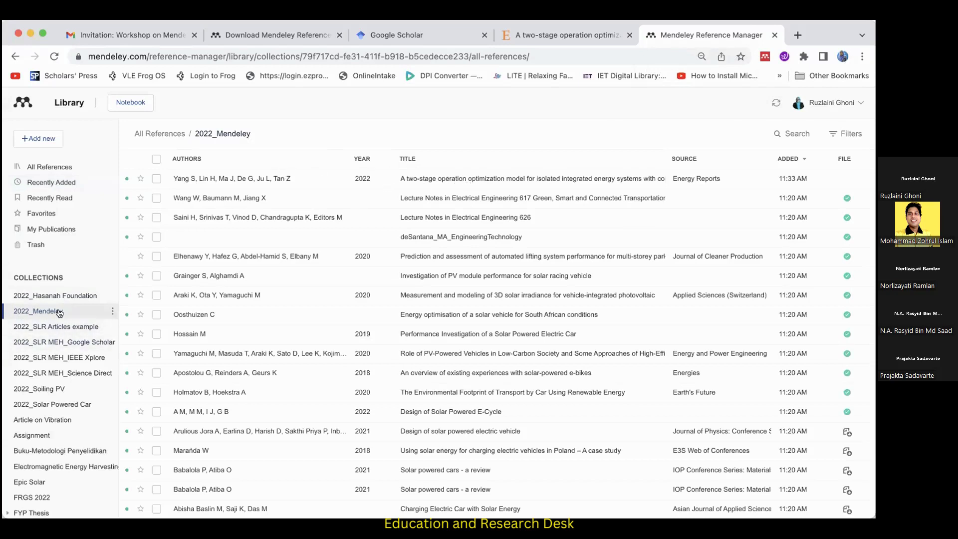
# Check the article's import panel against the online library, switching from 2022_Hasanah Foundation back to the 2022_Mendeley collection.
pyautogui.click(601, 31)
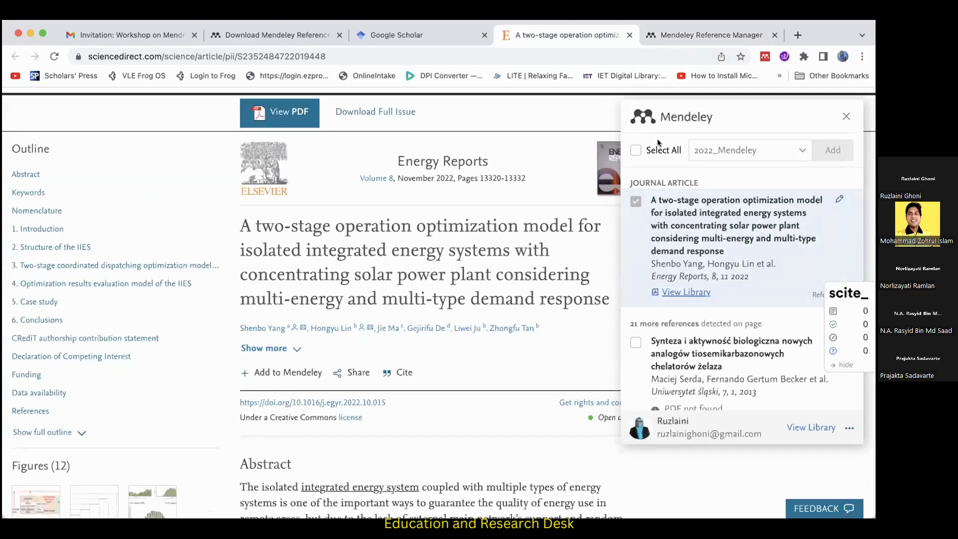
pyautogui.click(676, 28)
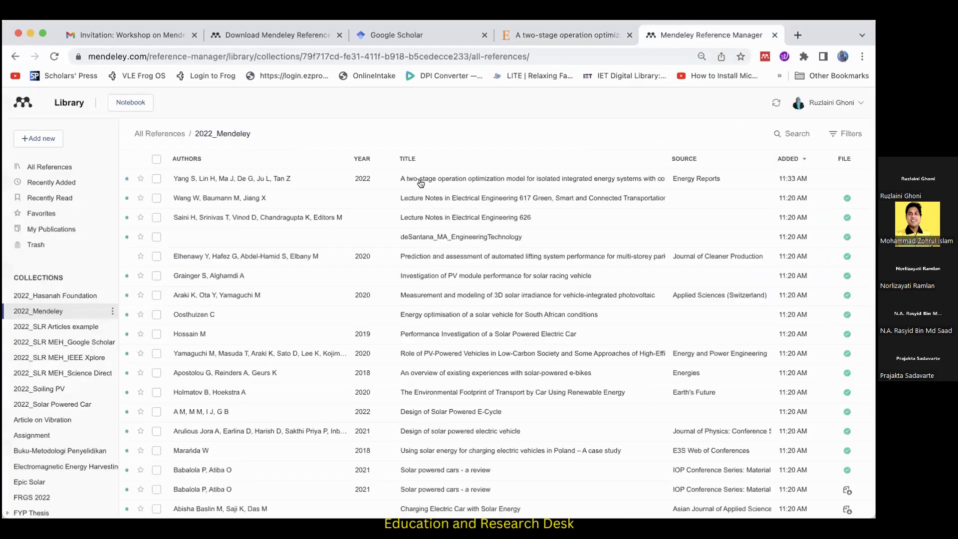
pyautogui.click(52, 295)
pyautogui.click(44, 311)
# Switch to the Mendeley Reference Manager desktop app, reopen the 2022_Mendeley collection and sync the library again.
pyautogui.click(369, 526)
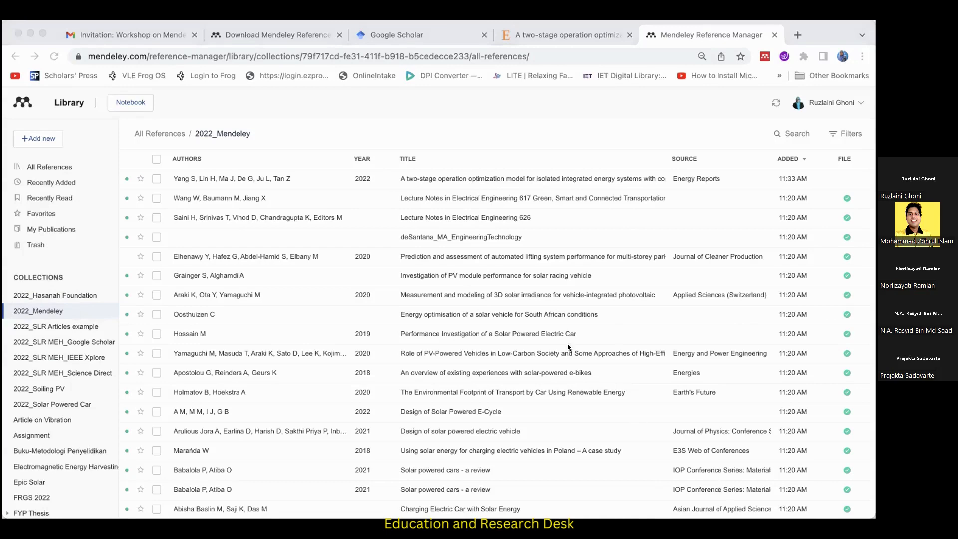
pyautogui.click(71, 328)
pyautogui.click(61, 349)
pyautogui.click(753, 67)
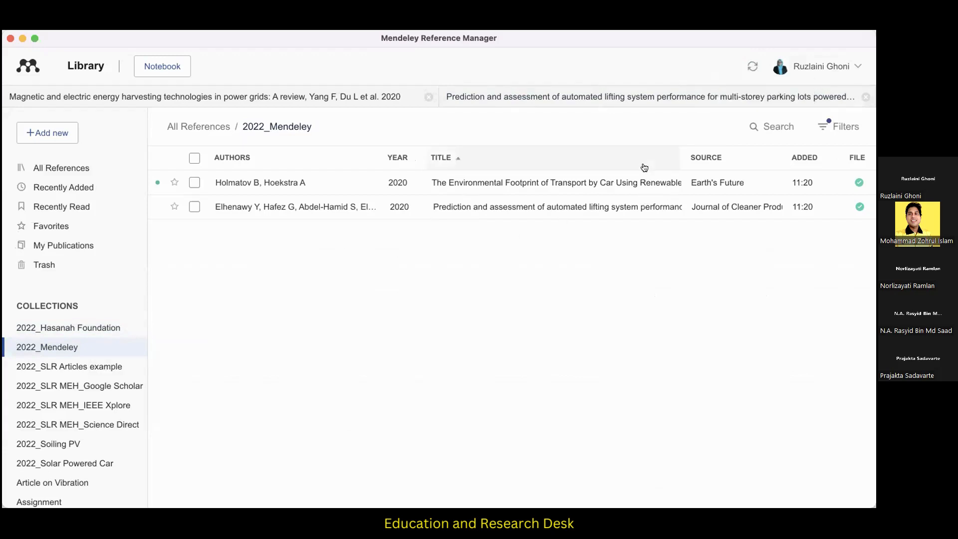
# Remove the "2.1 Theoretical Framework" filter from the 2022_Mendeley collection and sort its references by date added, newest first.
pyautogui.click(831, 131)
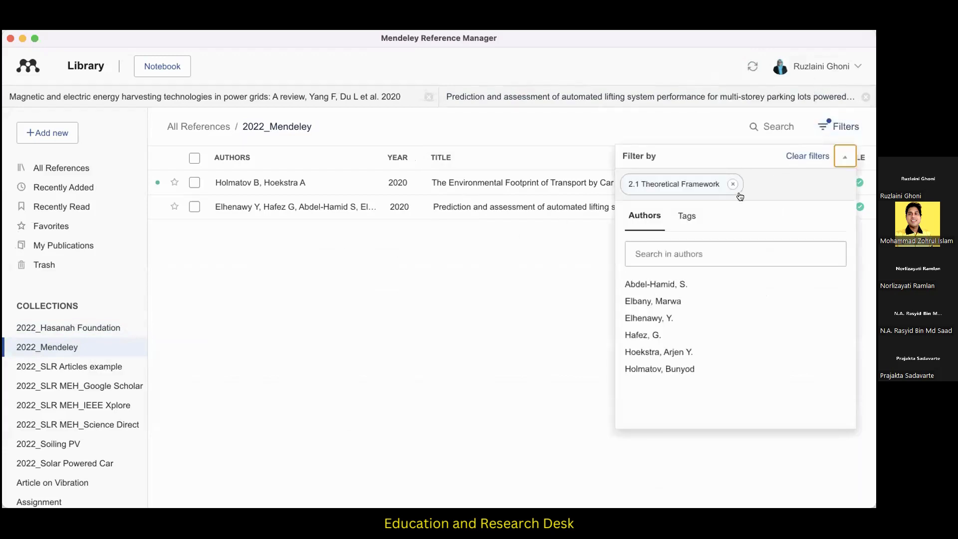
pyautogui.click(732, 184)
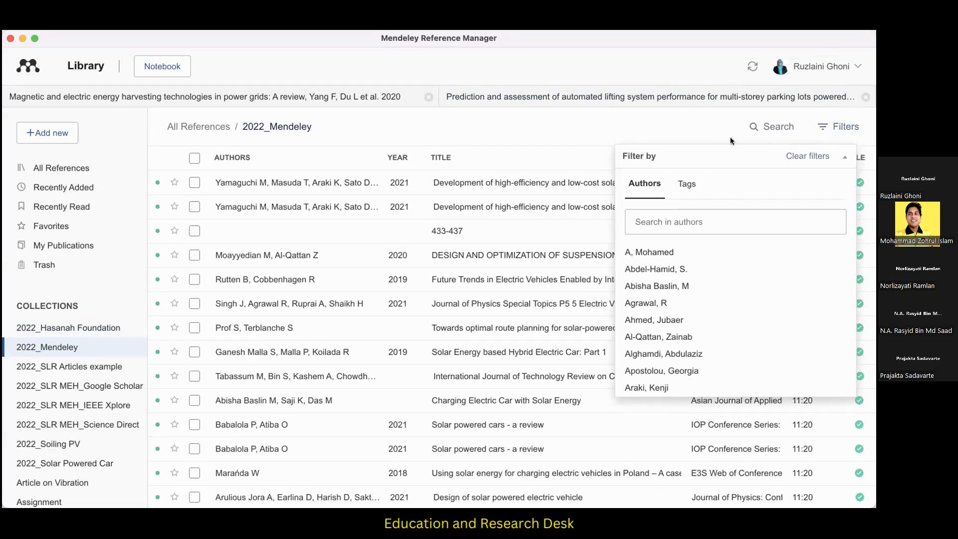
pyautogui.click(830, 124)
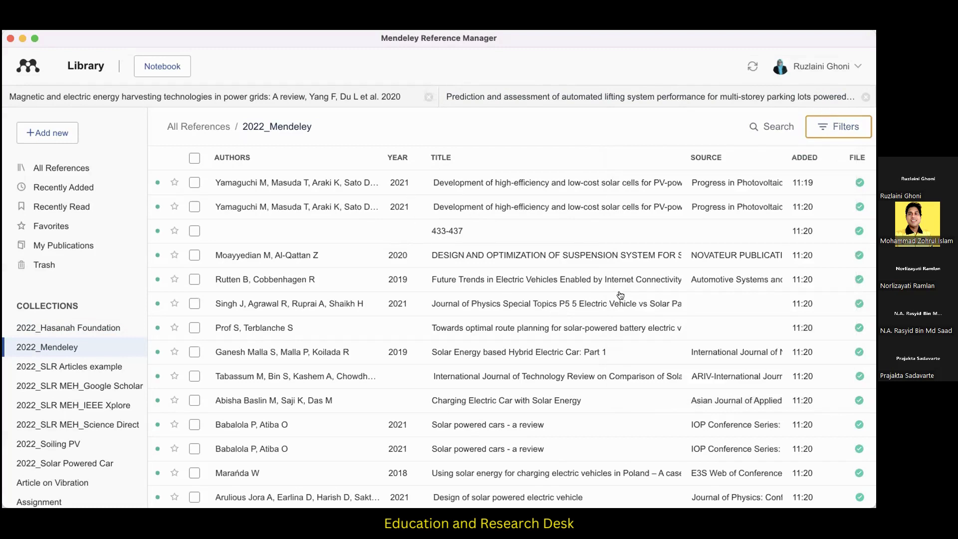
pyautogui.click(805, 158)
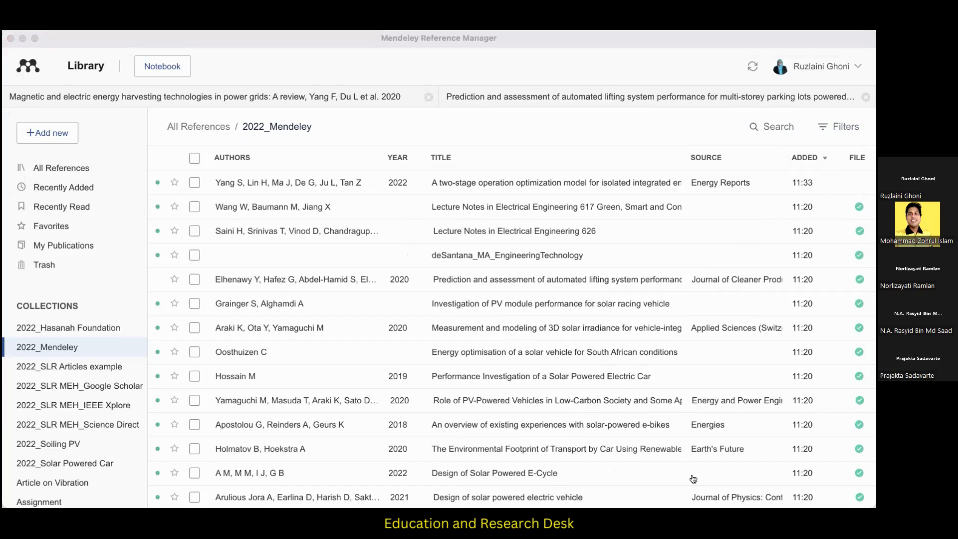
# Switch to the browser and start Mendeley Web Importer on the Google Scholar home page.
pyautogui.press('super+Tab')
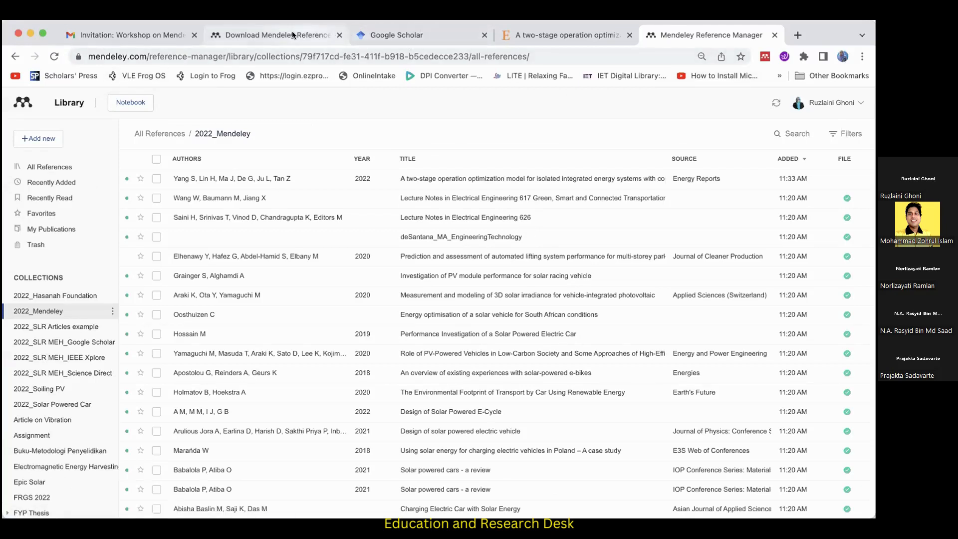
pyautogui.click(391, 30)
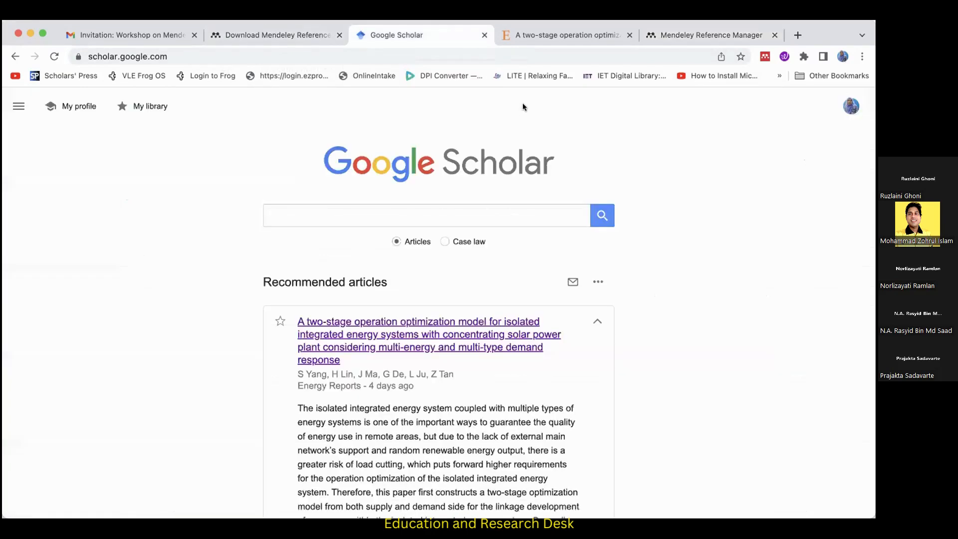
pyautogui.click(765, 57)
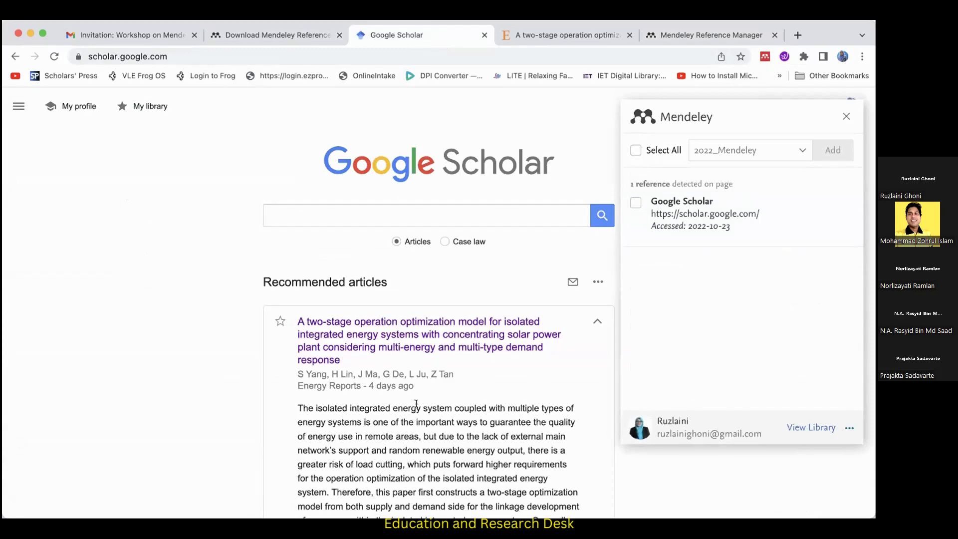
# Check the article page's import panel and start Mendeley Web Importer on the online Mendeley library page.
pyautogui.click(552, 36)
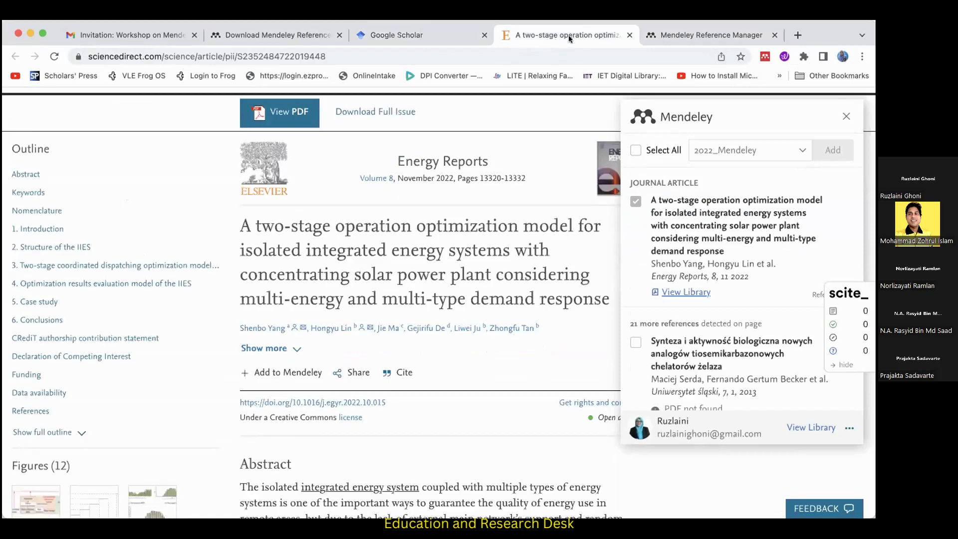
pyautogui.click(655, 34)
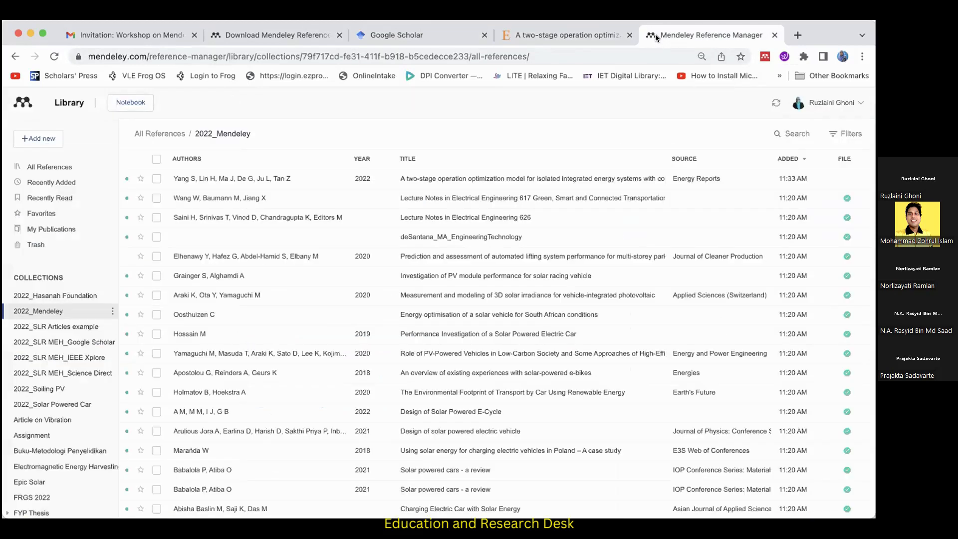
pyautogui.click(764, 57)
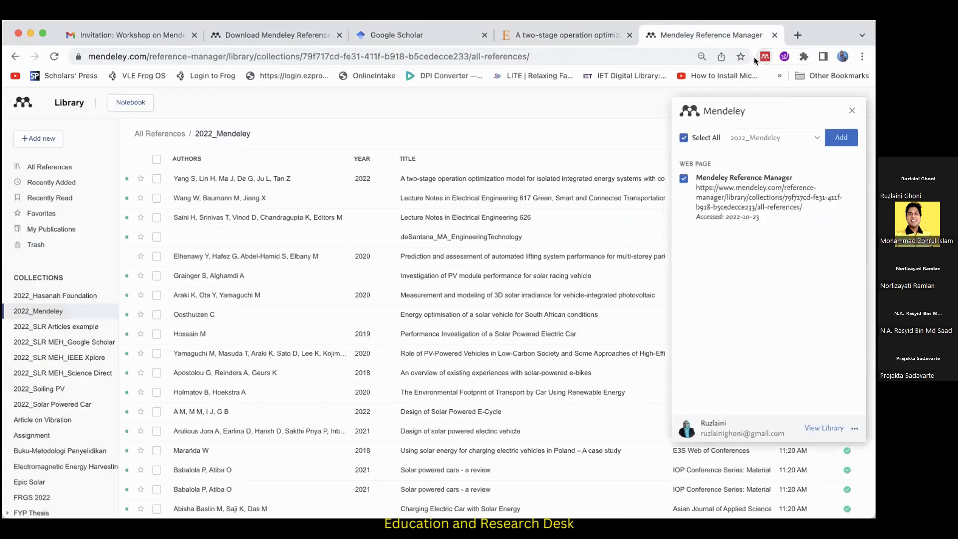
# Revisit the article and Google Scholar import panels and start Mendeley Web Importer on the Mendeley Reference Manager download page.
pyautogui.click(567, 33)
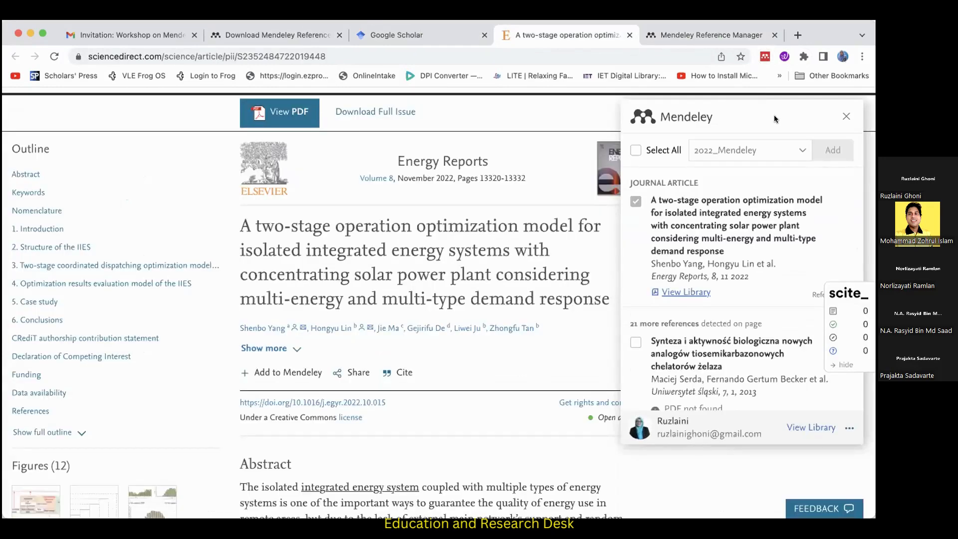
pyautogui.click(439, 37)
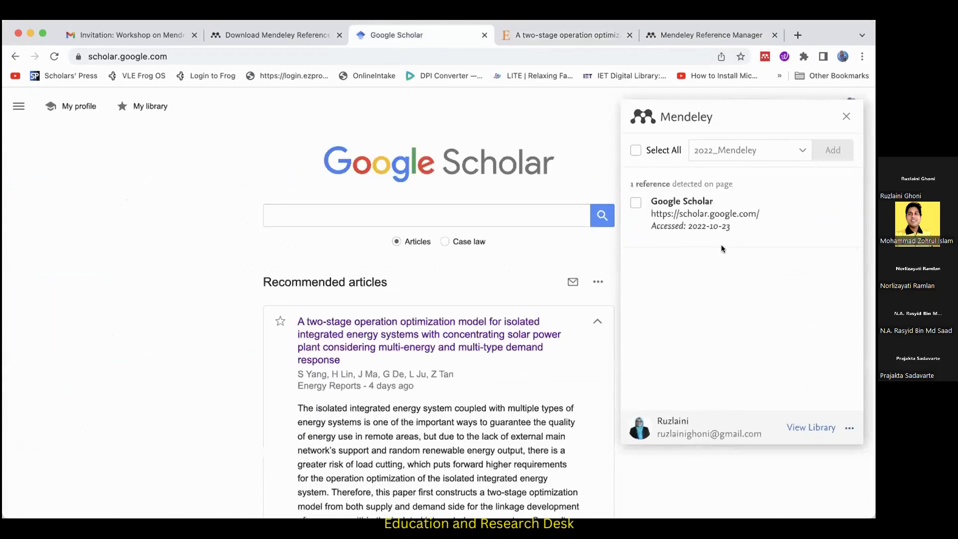
pyautogui.click(298, 34)
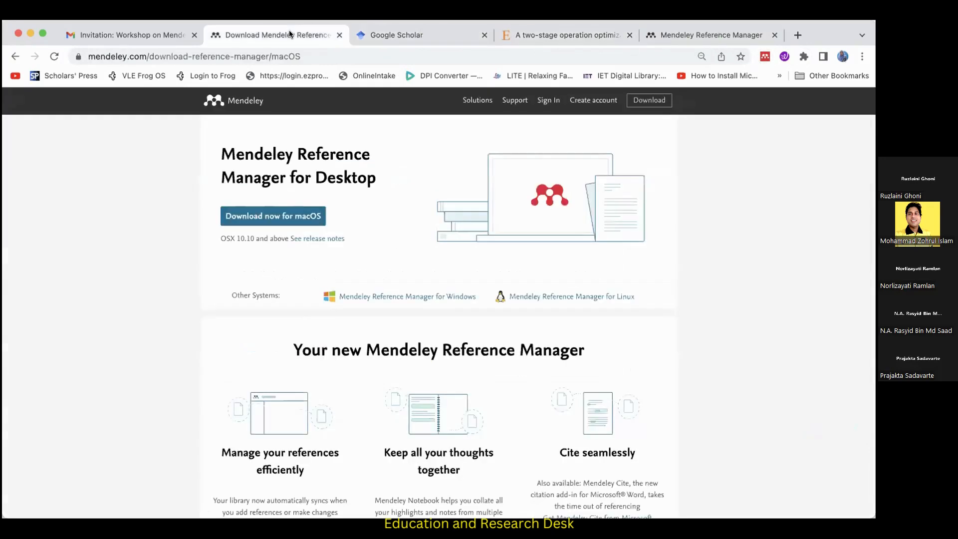
pyautogui.click(764, 56)
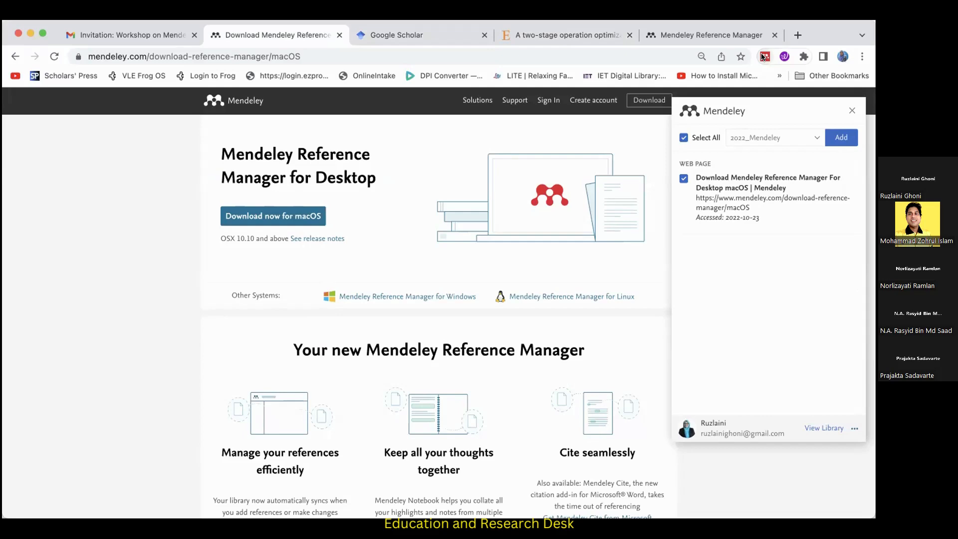
# Close the Web Importer panel on the two-stage optimization article and look through its abstract, keywords and nomenclature.
pyautogui.click(594, 36)
pyautogui.scroll(-3, 400, 328)
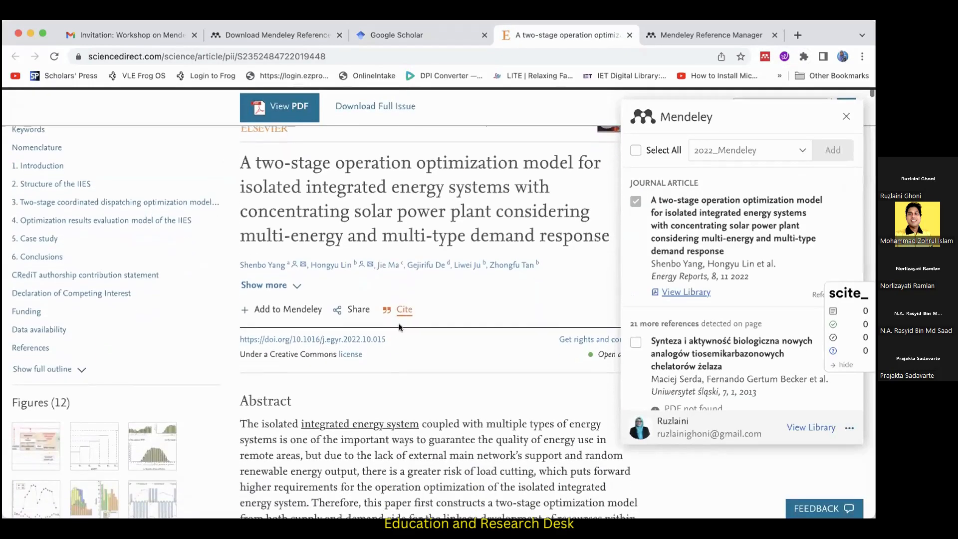
pyautogui.scroll(-3, 400, 322)
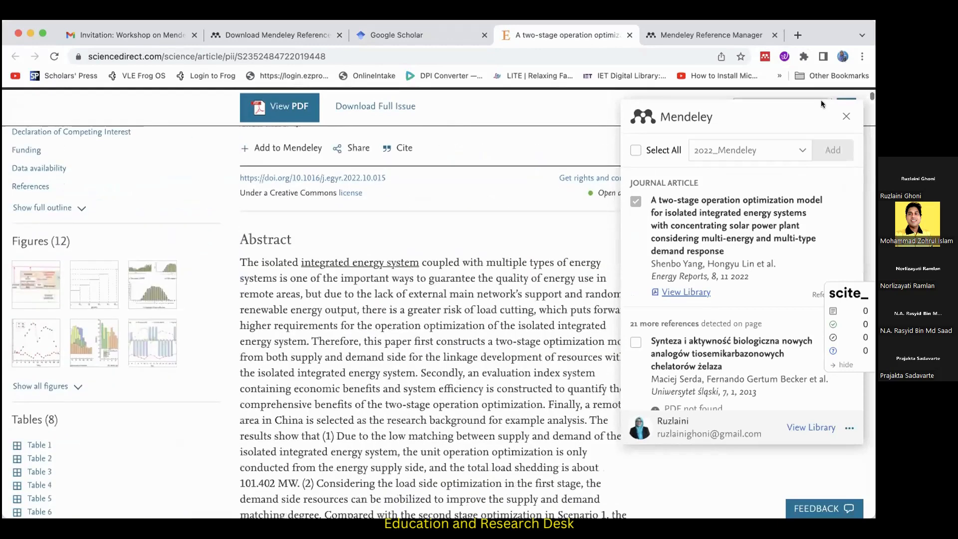
pyautogui.click(844, 115)
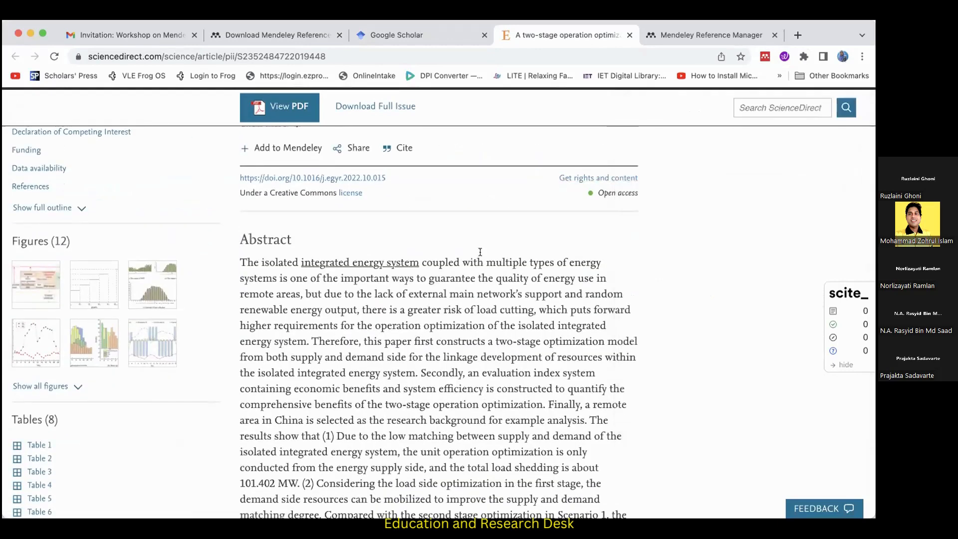
pyautogui.scroll(-15, 480, 253)
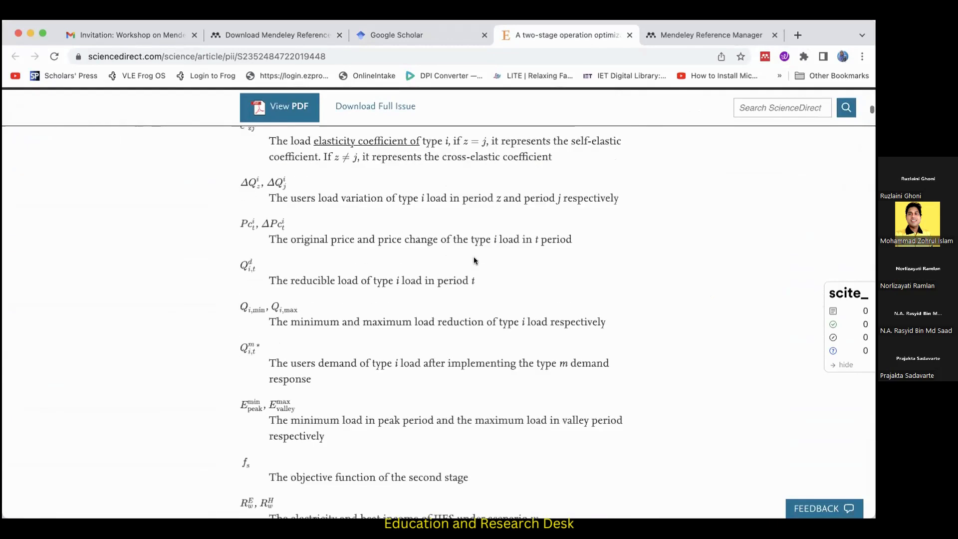
pyautogui.scroll(-5, 474, 256)
pyautogui.scroll(20, 350, 324)
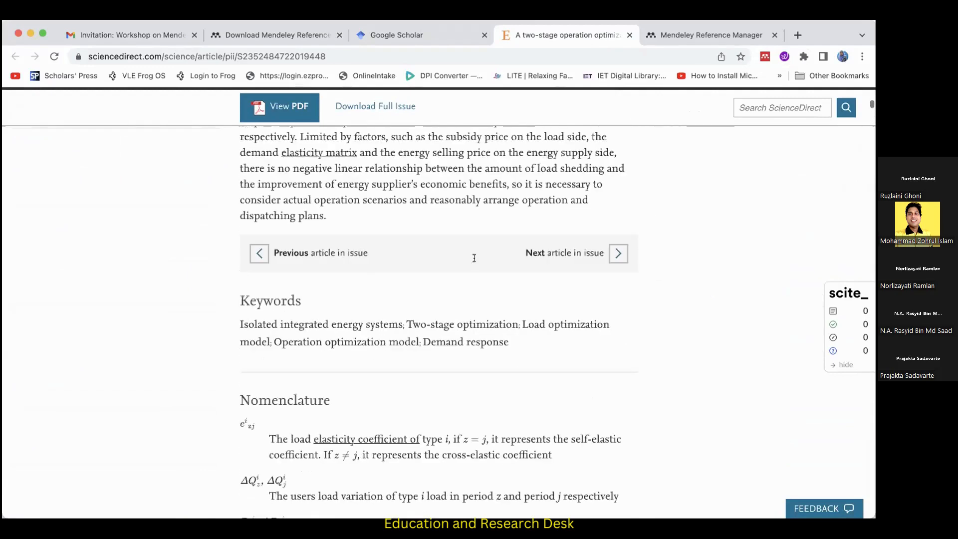
pyautogui.scroll(10, 278, 401)
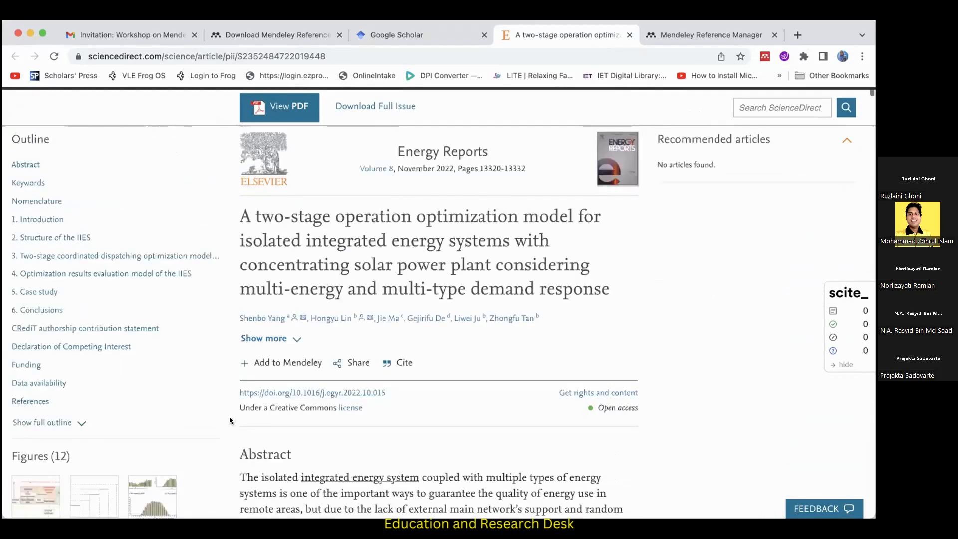
# Show the article's sharing options and start Mendeley Web Importer on its page again.
pyautogui.scroll(-5, 329, 340)
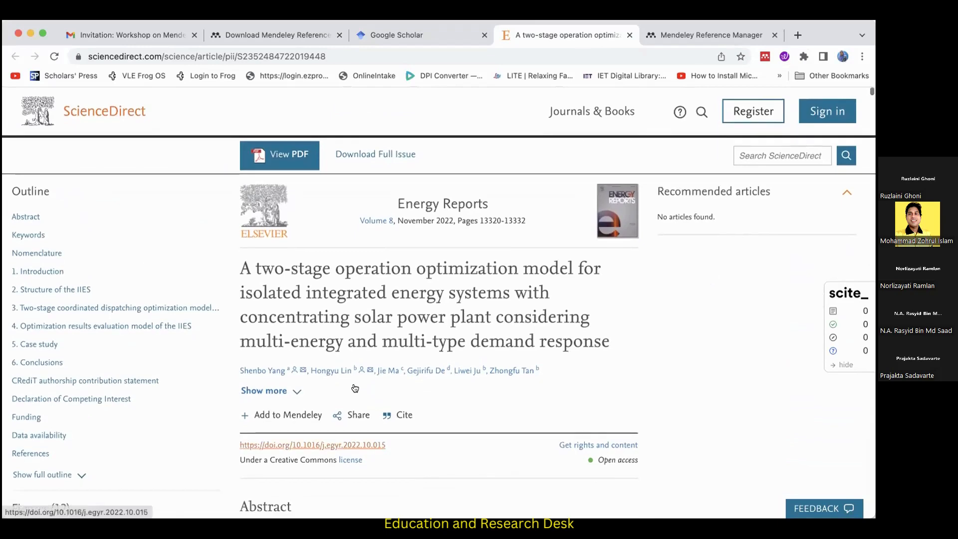
pyautogui.scroll(-1, 310, 292)
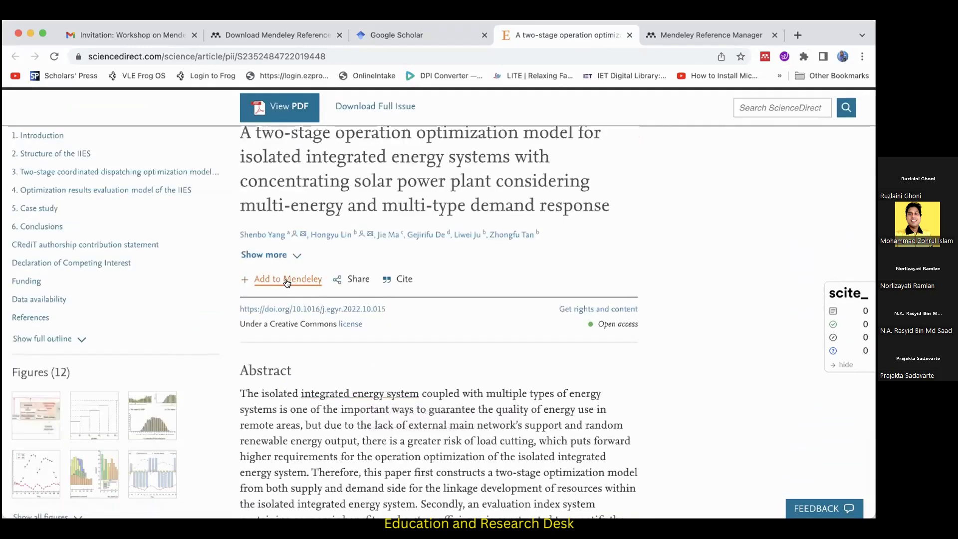
pyautogui.click(353, 282)
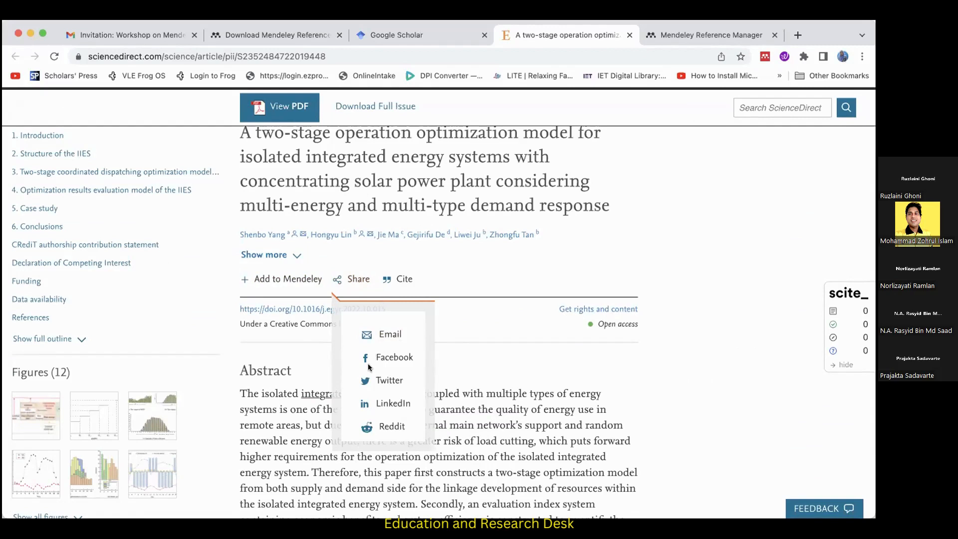
pyautogui.click(764, 56)
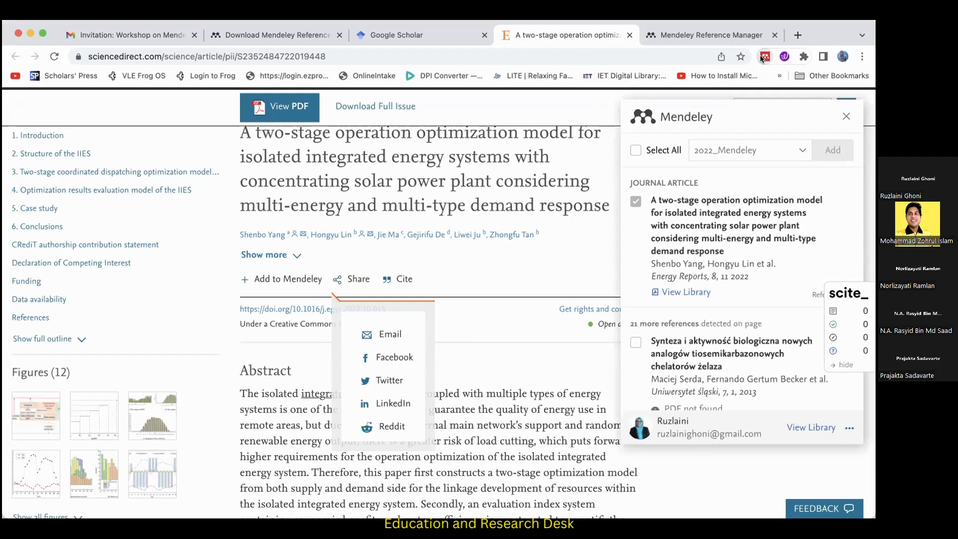
# Search Google Scholar for magnetic field articles since 2022 and open the one on natural convection between two inclined concentric cylinders.
pyautogui.click(425, 44)
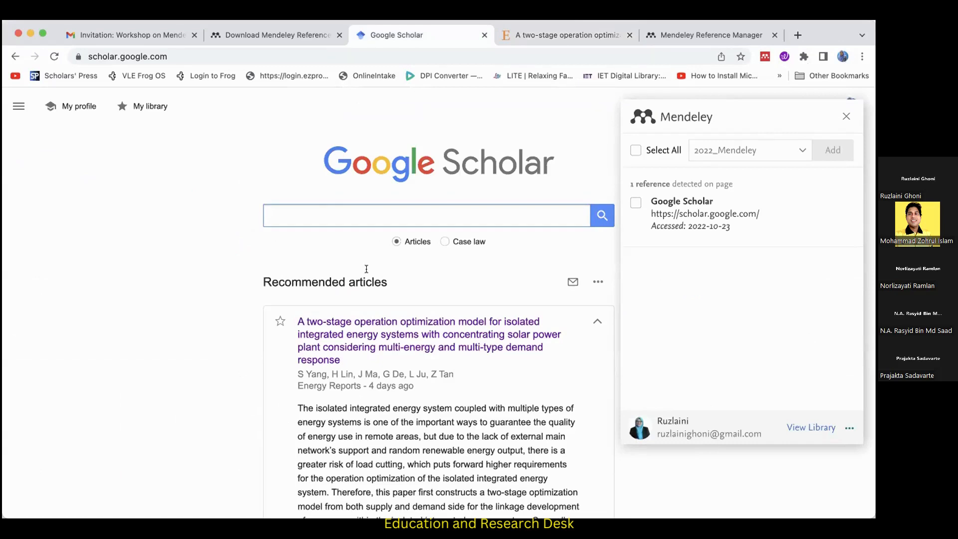
pyautogui.click(841, 118)
pyautogui.write('magneti')
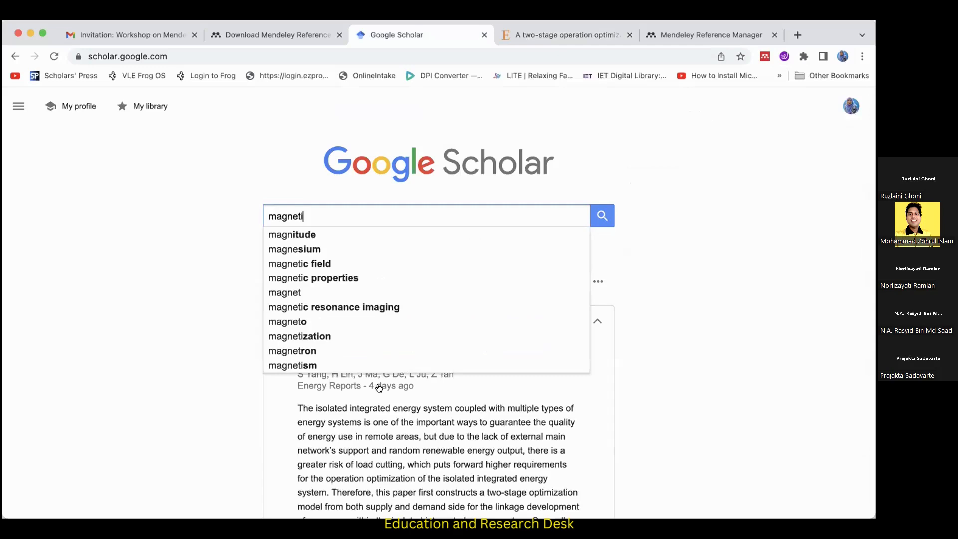
pyautogui.click(310, 263)
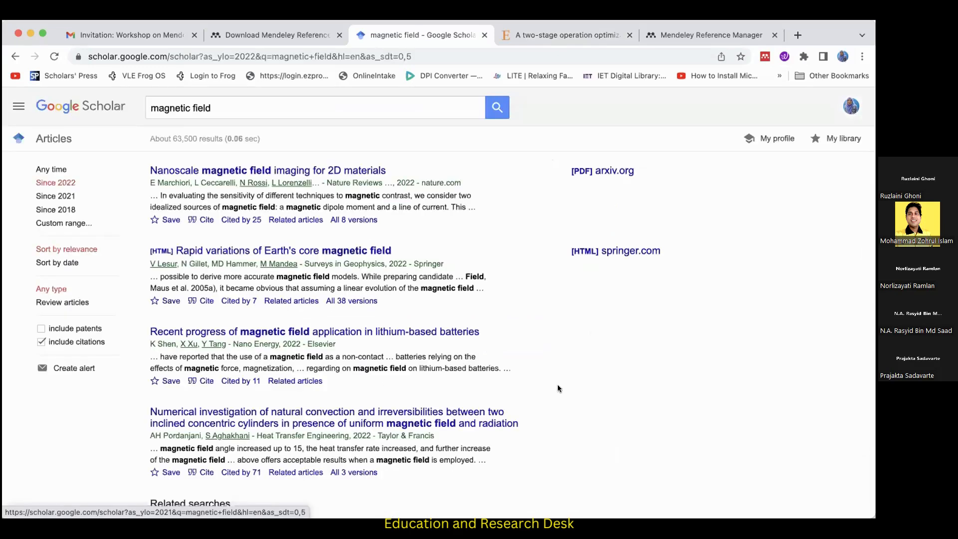
pyautogui.scroll(-3, 558, 389)
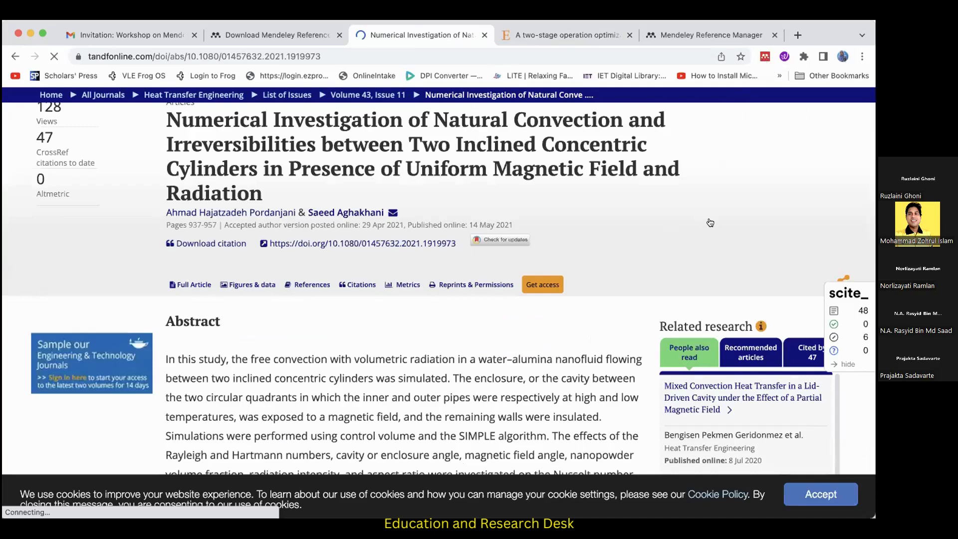
# Import the natural convection article into the 2022_Mendeley collection with Mendeley Web Importer and close the importer panel.
pyautogui.scroll(-4, 710, 223)
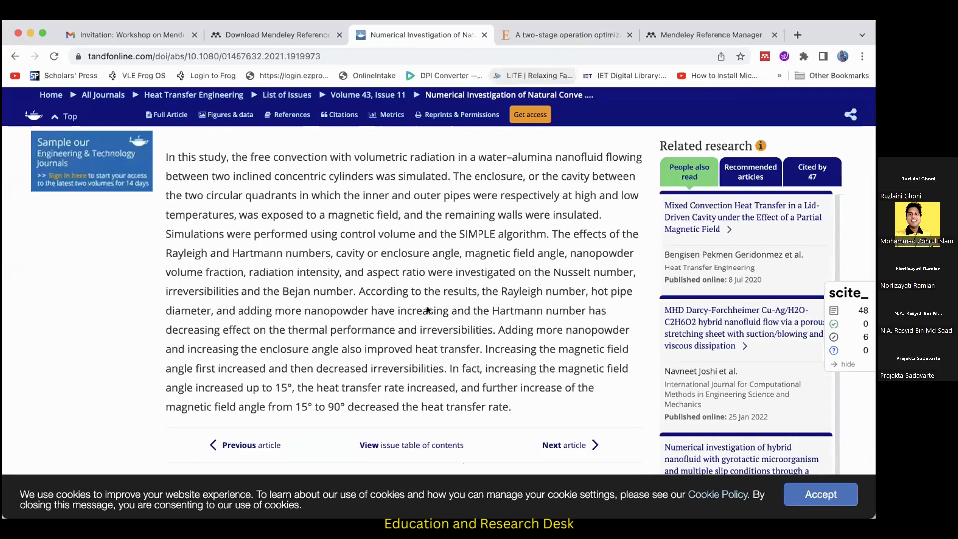
pyautogui.click(765, 57)
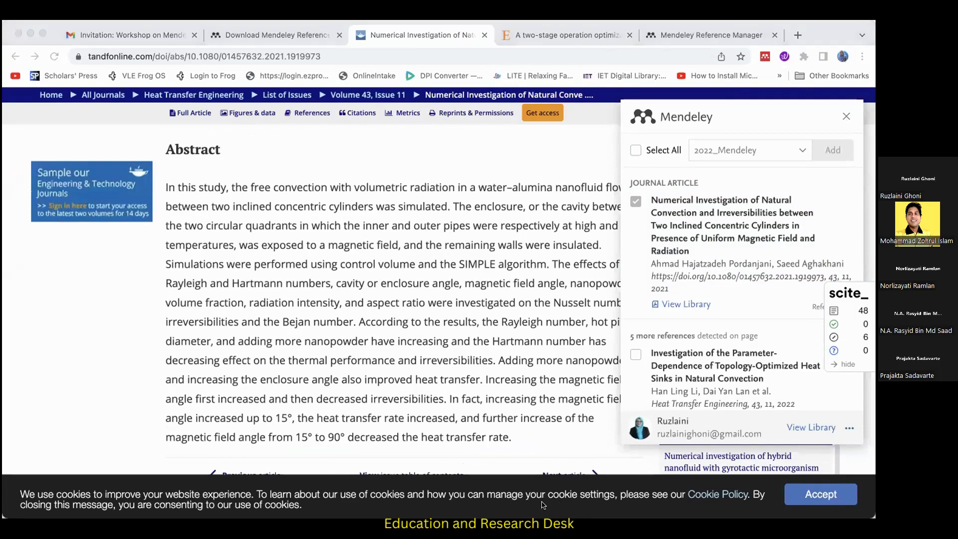
pyautogui.click(509, 190)
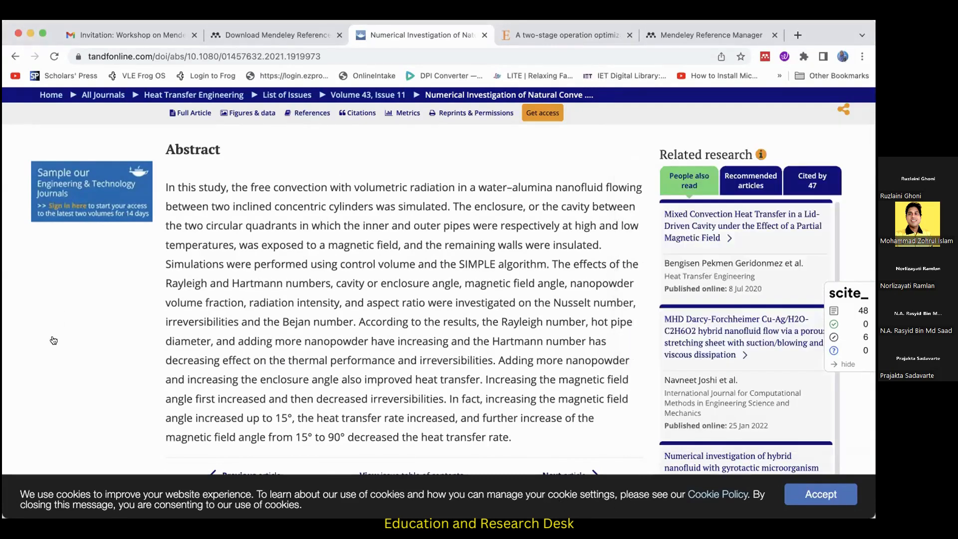
# Switch to Mendeley Reference Manager and sort the 2022_Mendeley collection by date added, newest first.
pyautogui.press('super+Tab')
pyautogui.click(82, 348)
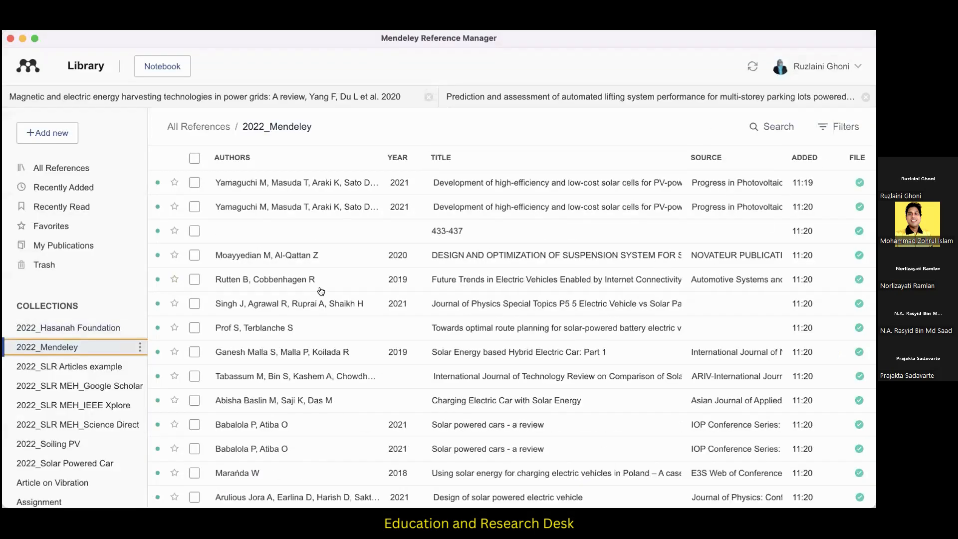
pyautogui.click(806, 158)
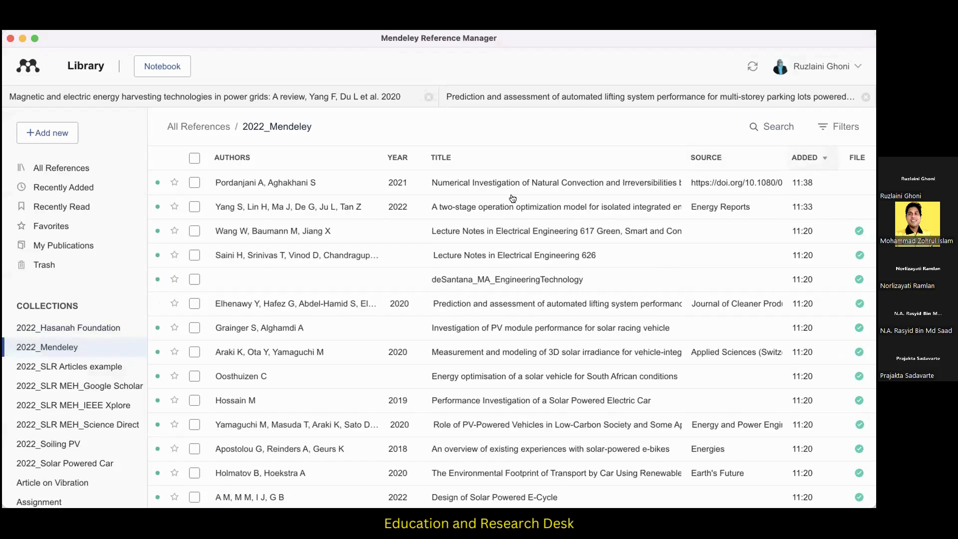
# Examine the imported natural convection reference's details, including its abstract, files, URL, identifiers and catalog setting.
pyautogui.click(542, 186)
pyautogui.scroll(-2, 649, 377)
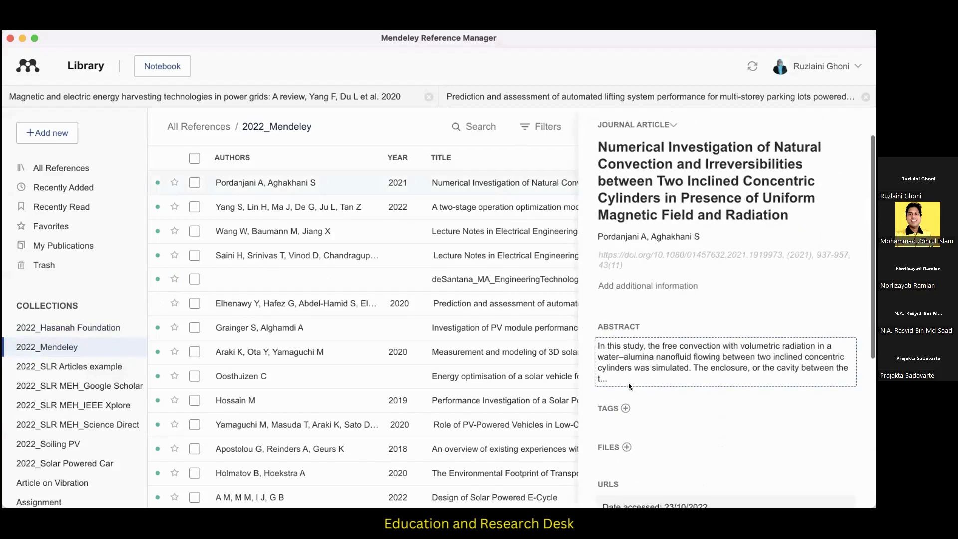
pyautogui.click(626, 365)
pyautogui.scroll(-1, 649, 363)
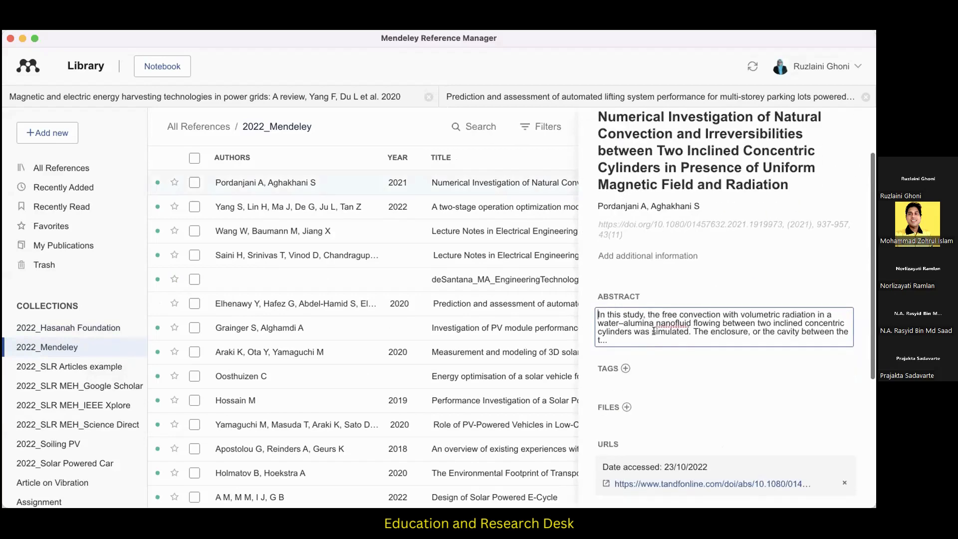
pyautogui.doubleClick(621, 327)
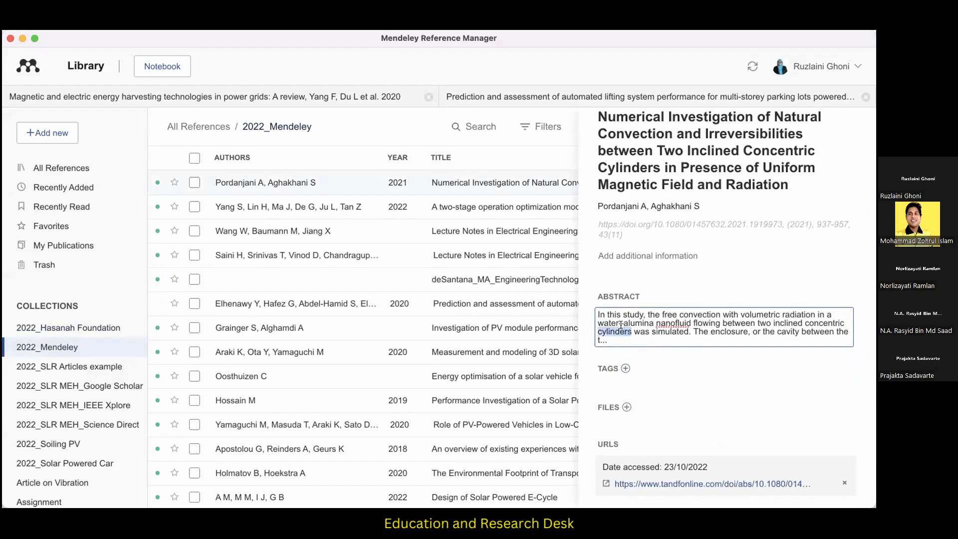
pyautogui.scroll(-5, 621, 325)
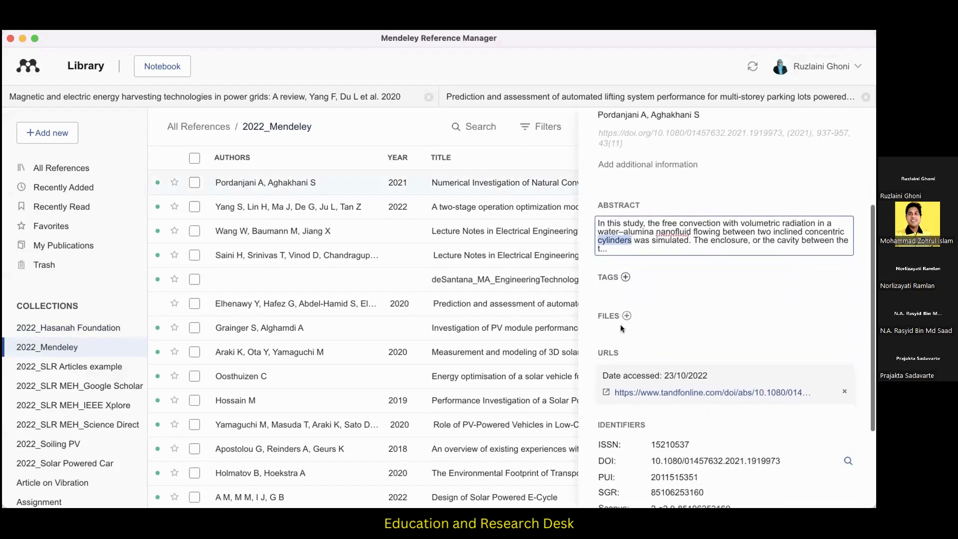
pyautogui.scroll(-2, 621, 318)
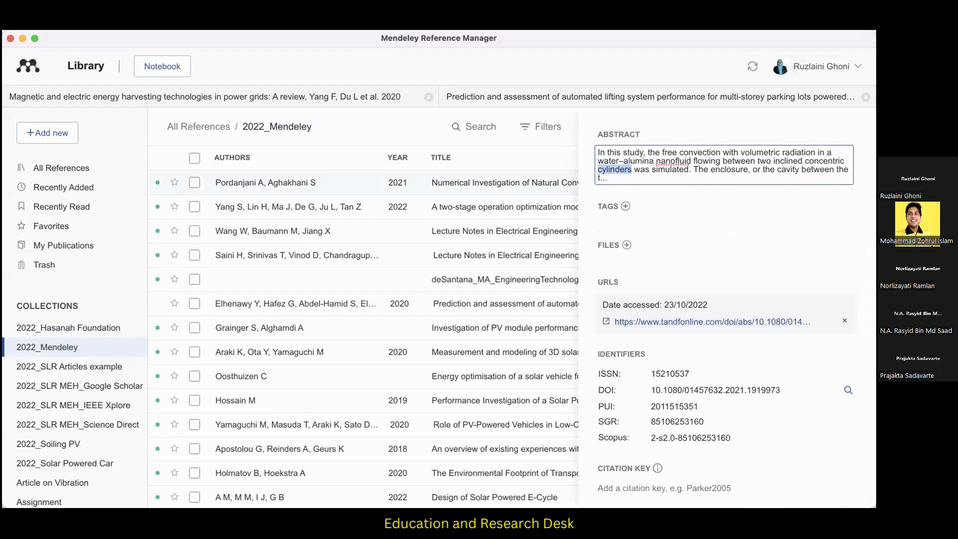
pyautogui.scroll(-1, 688, 390)
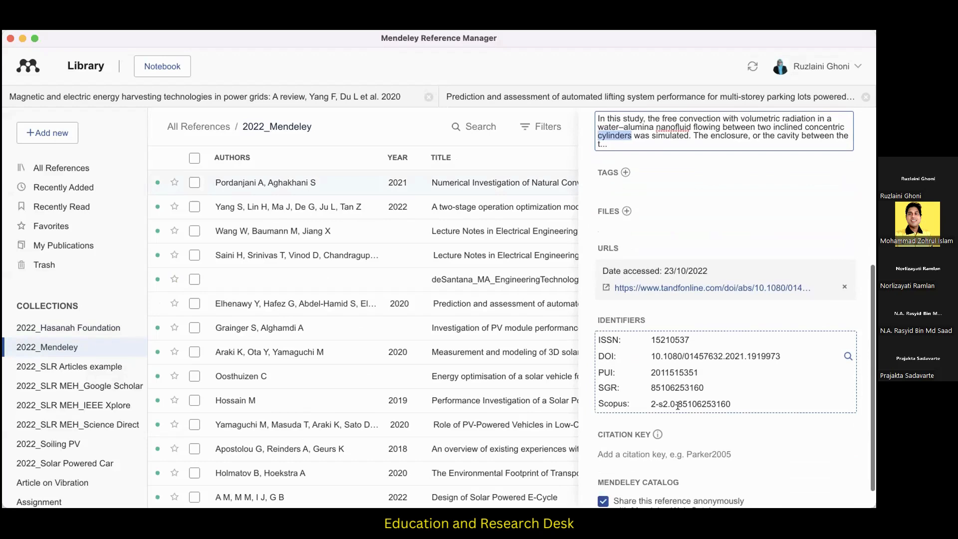
pyautogui.scroll(-1, 678, 406)
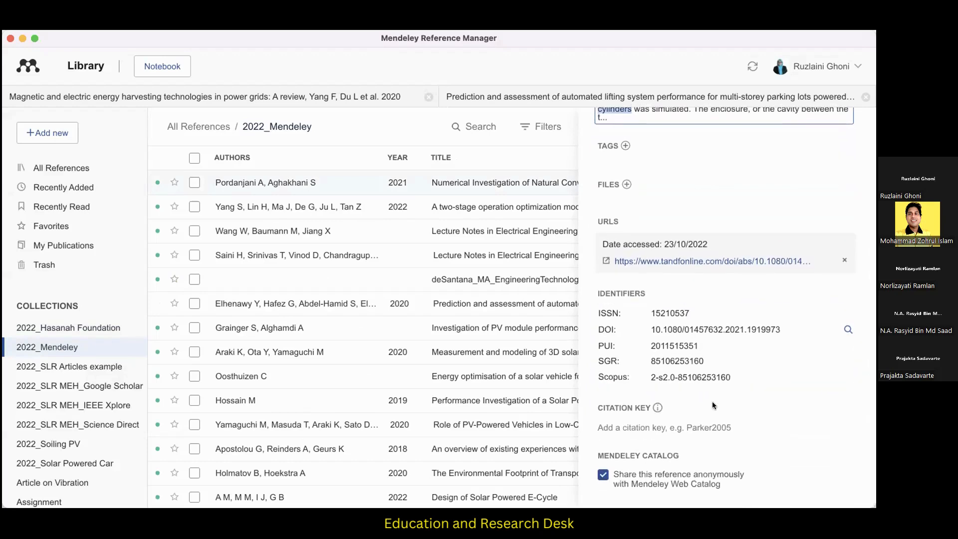
pyautogui.scroll(3, 713, 404)
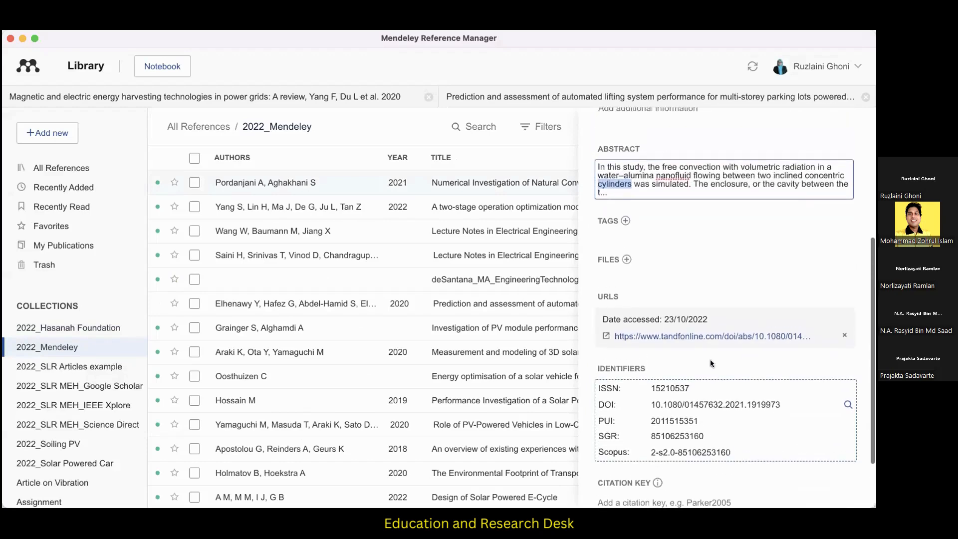
pyautogui.scroll(5, 702, 326)
pyautogui.scroll(2, 702, 326)
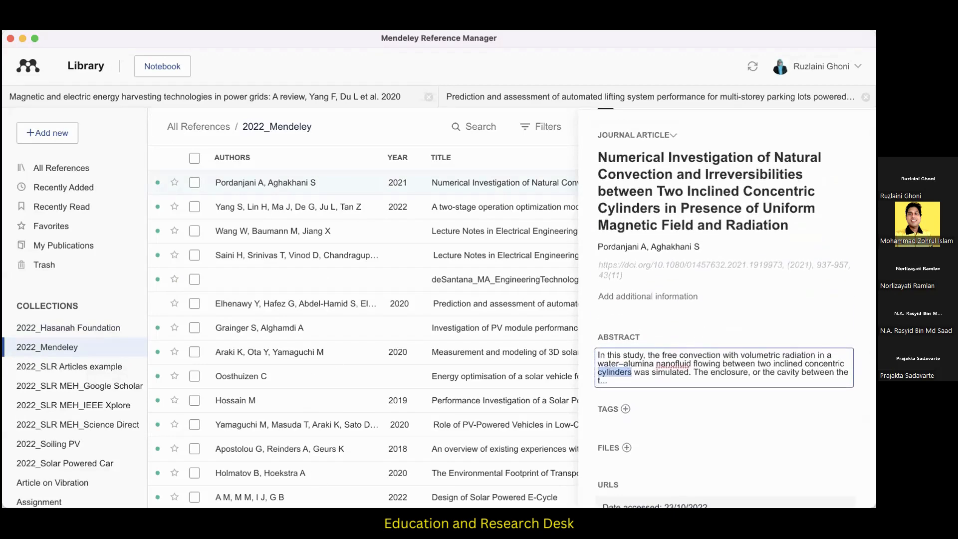
# Close the open document on automated lifting system performance and the natural convection reference's details in Mendeley Reference Manager.
pyautogui.press('super+Tab')
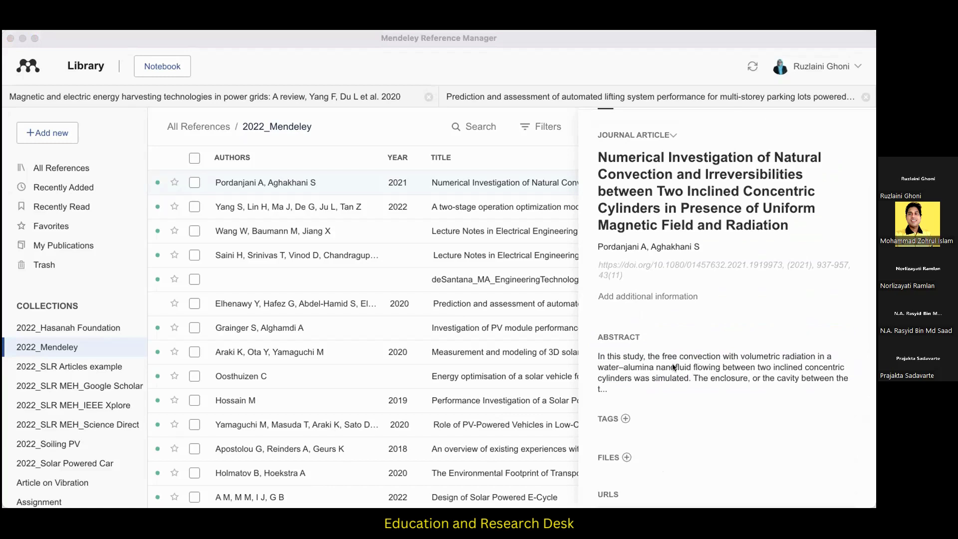
pyautogui.click(445, 239)
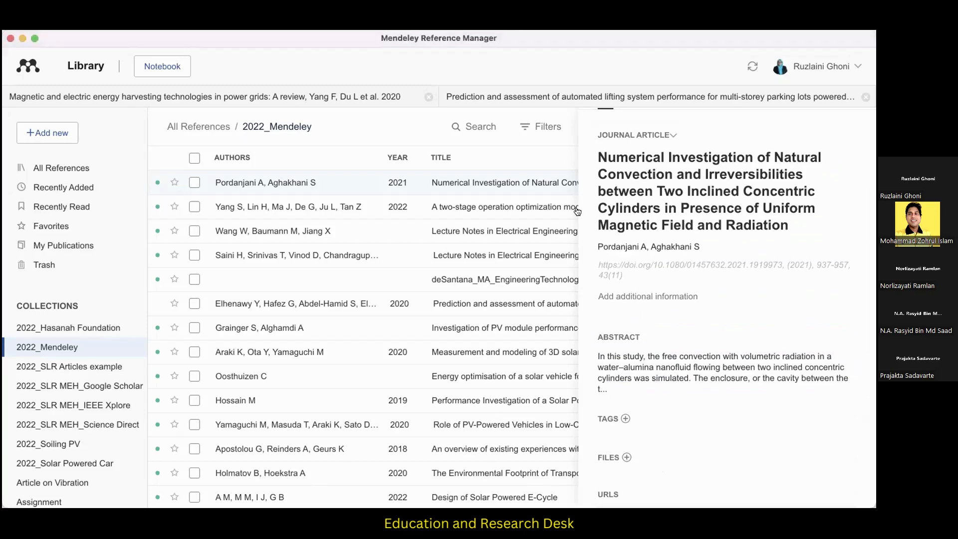
pyautogui.click(866, 97)
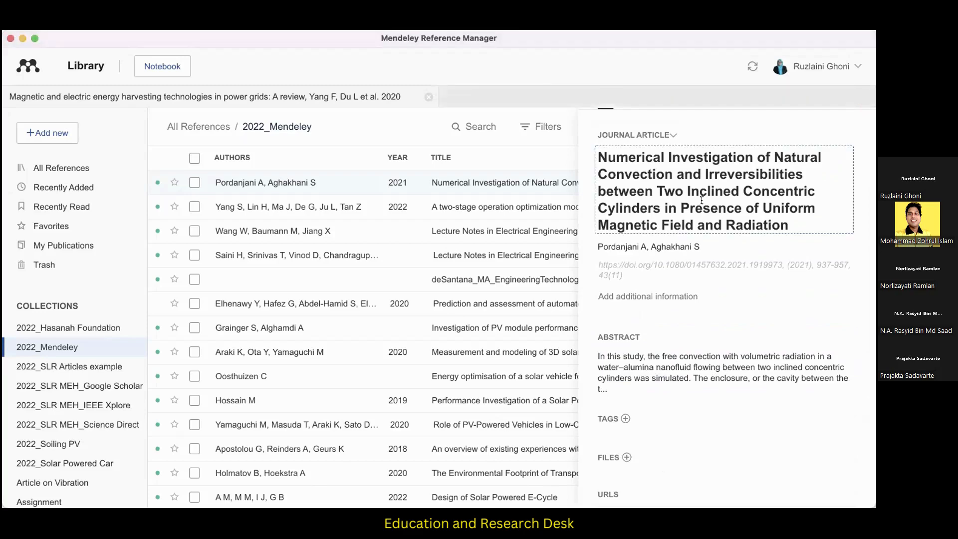
pyautogui.scroll(1, 702, 200)
pyautogui.click(858, 127)
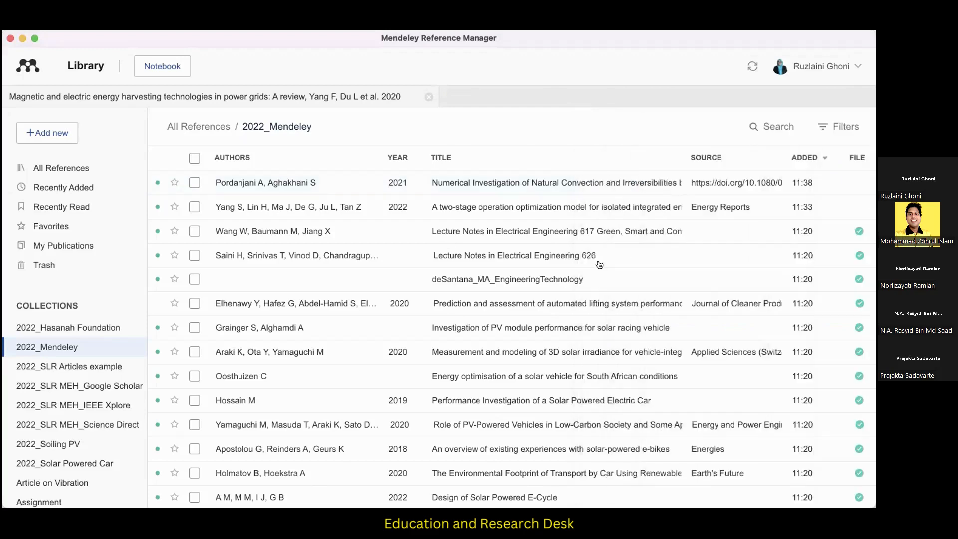
# Open the Lecture Notes in Electrical Engineering 617 PDF, skim from its cover to the contents, and return to the library.
pyautogui.doubleClick(591, 222)
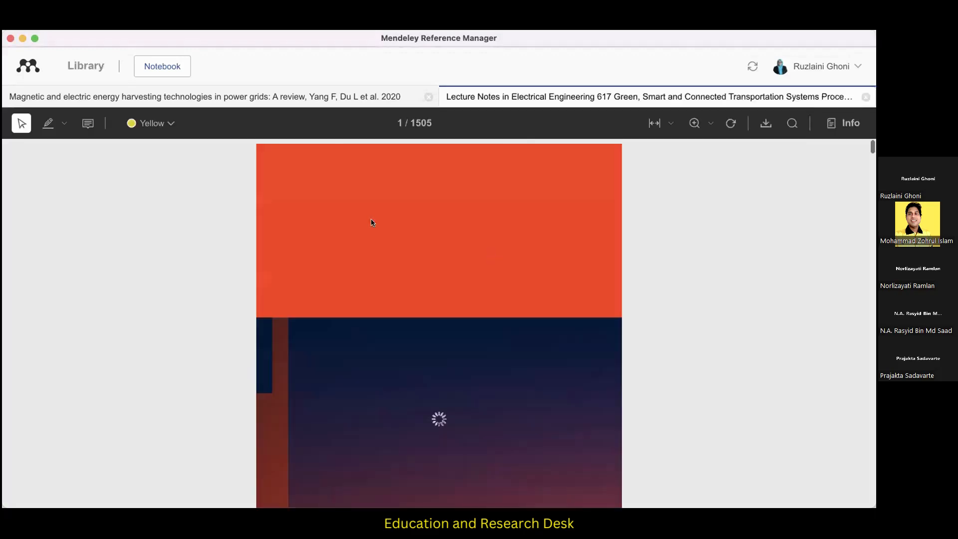
pyautogui.scroll(-15, 338, 354)
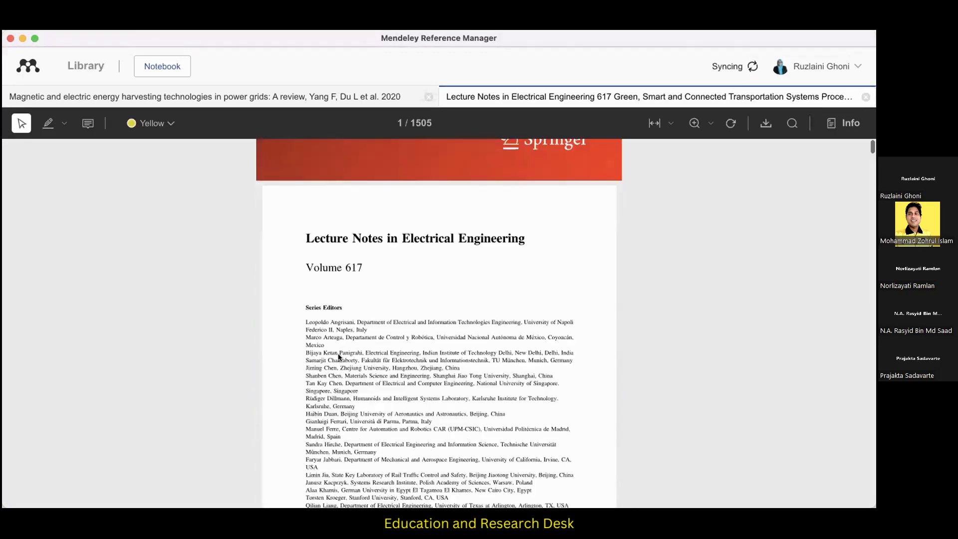
pyautogui.scroll(8, 339, 354)
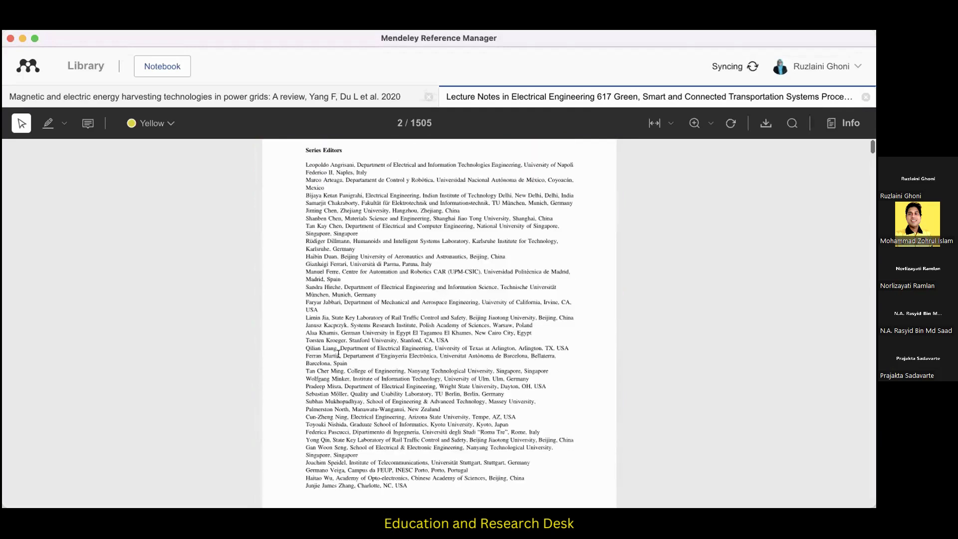
pyautogui.scroll(-20, 357, 334)
pyautogui.scroll(-5, 357, 335)
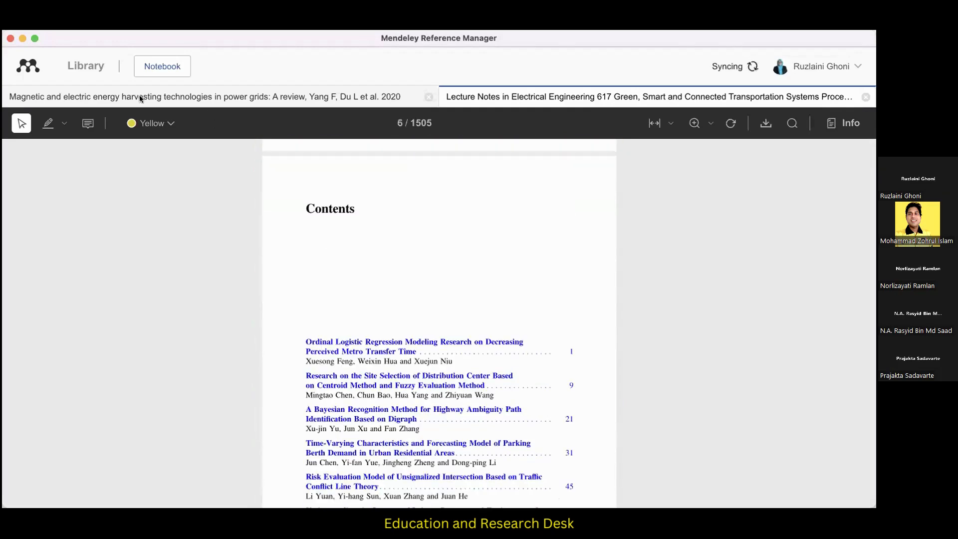
pyautogui.click(88, 69)
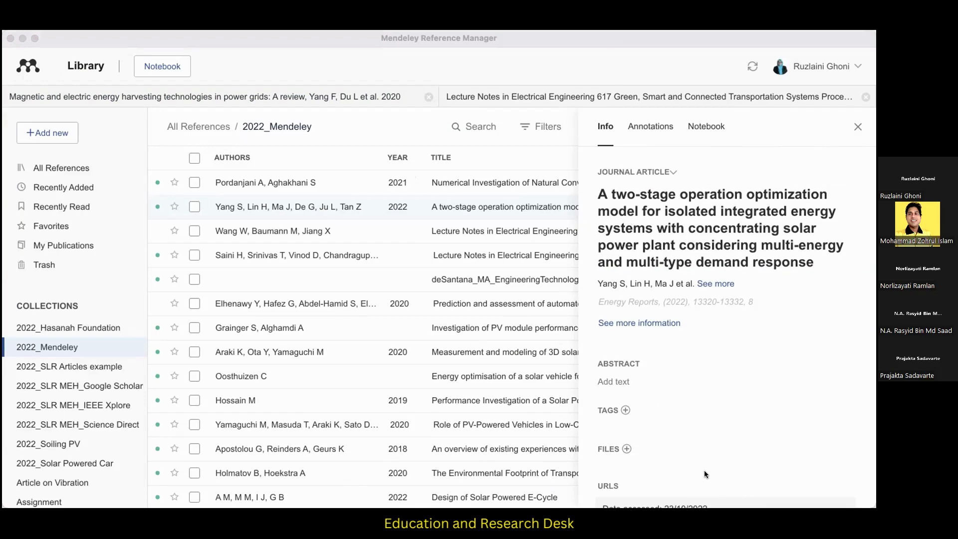
# Switch to the Word document and paste the copied passage of the natural convection abstract below the cited paragraph.
pyautogui.press('super+Tab')
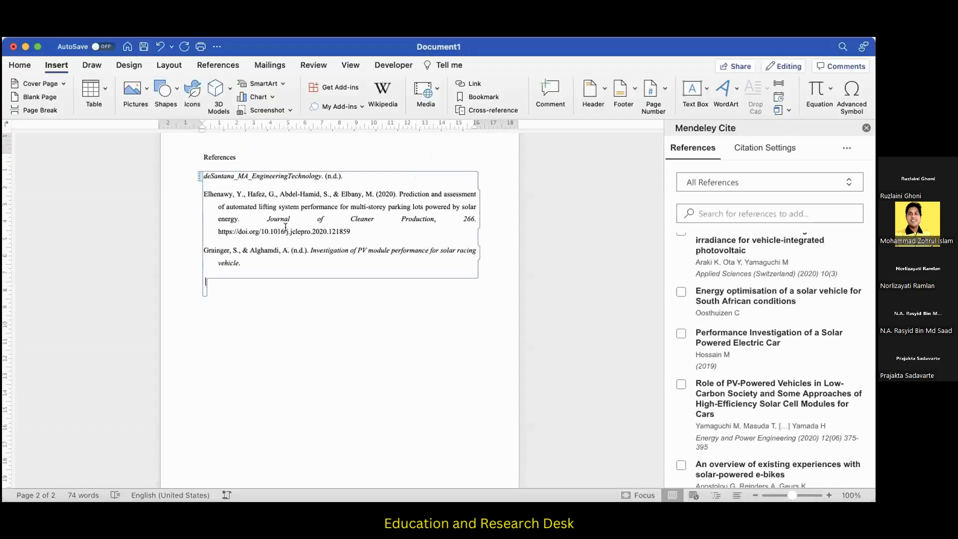
pyautogui.scroll(10, 281, 211)
pyautogui.click(281, 210)
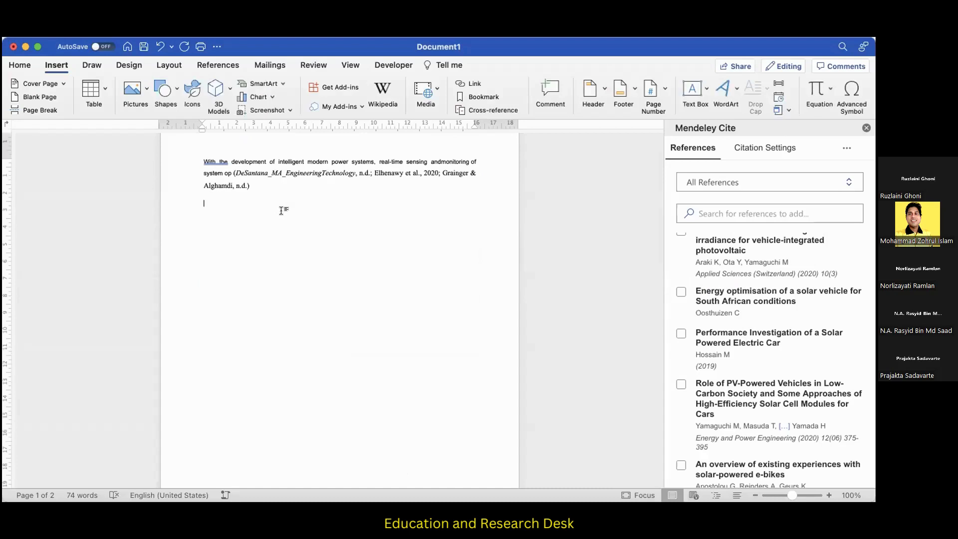
pyautogui.write('and the remaining walls were insulated. Simulations were performed using control volume and the SIMPLE algorithm. The effects of the Rayleigh and Hartmann numbers, cavity or enclosure angle, magnetic field angle, nanopowder volume fraction, radiation intensity, and aspect ratio were investigated on the Nusselt number, irreversibilities and the Bejan number')
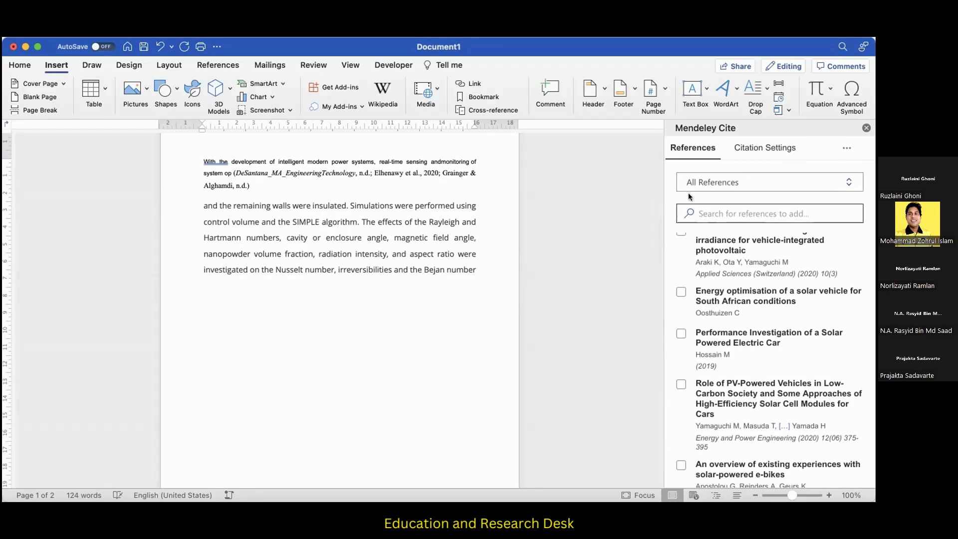
# Limit the Mendeley Cite references to the 2022_Mendeley collection and look through its articles.
pyautogui.click(704, 184)
pyautogui.click(722, 339)
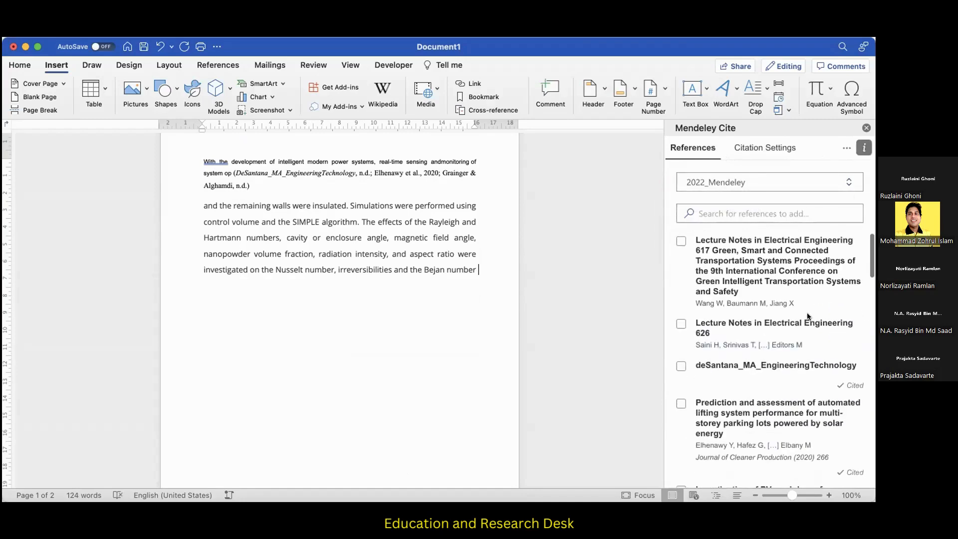
pyautogui.scroll(-10, 804, 328)
pyautogui.scroll(-15, 805, 329)
pyautogui.scroll(20, 746, 189)
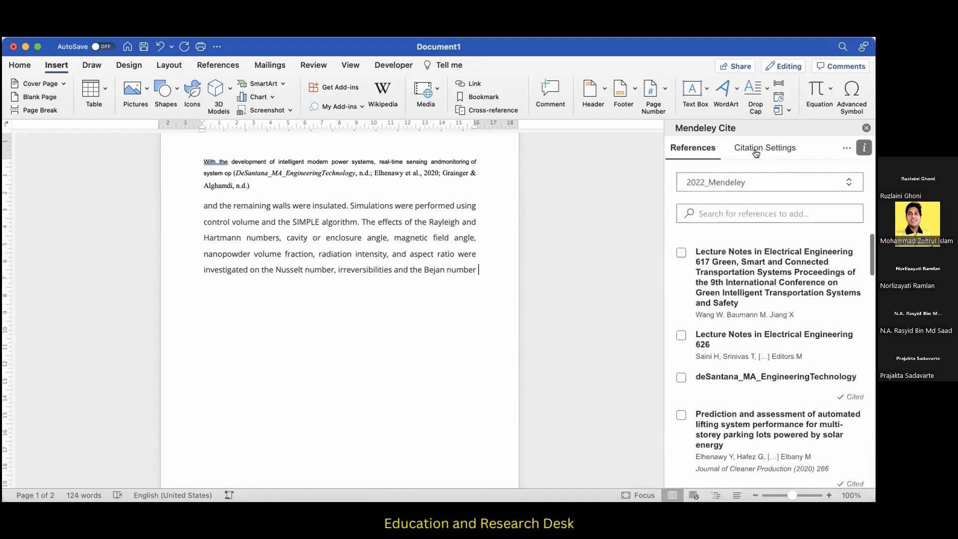
# Update Mendeley Cite from the library and insert a citation of the natural convection article after the pasted passage.
pyautogui.click(838, 149)
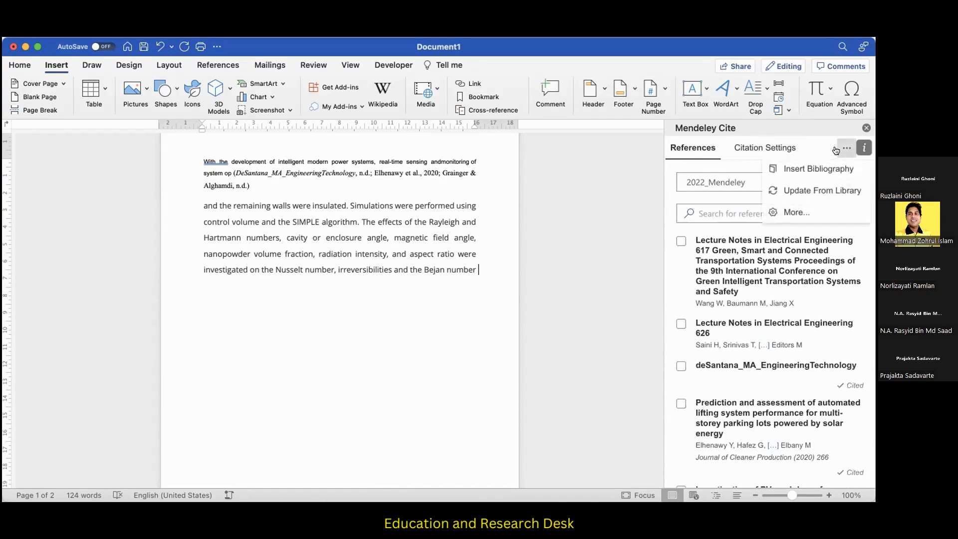
pyautogui.click(805, 195)
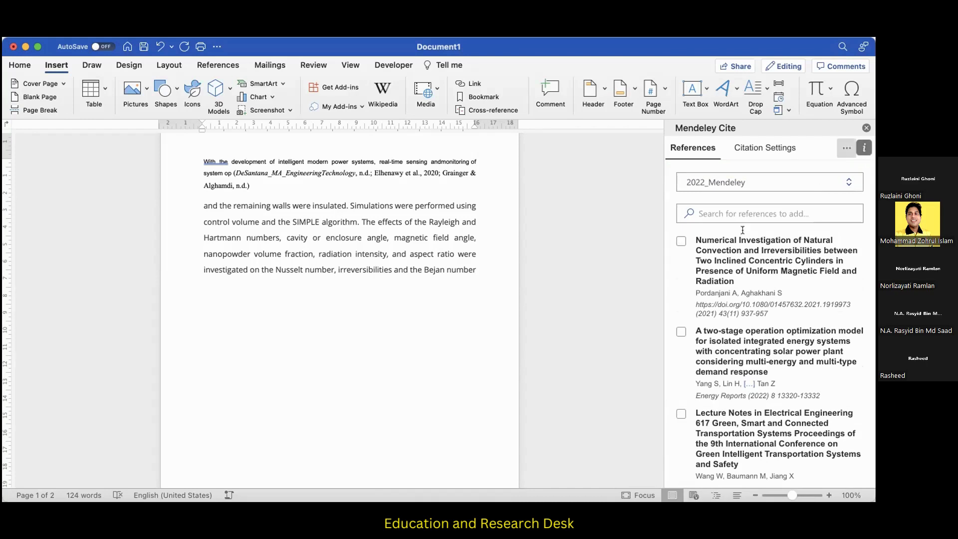
pyautogui.click(681, 241)
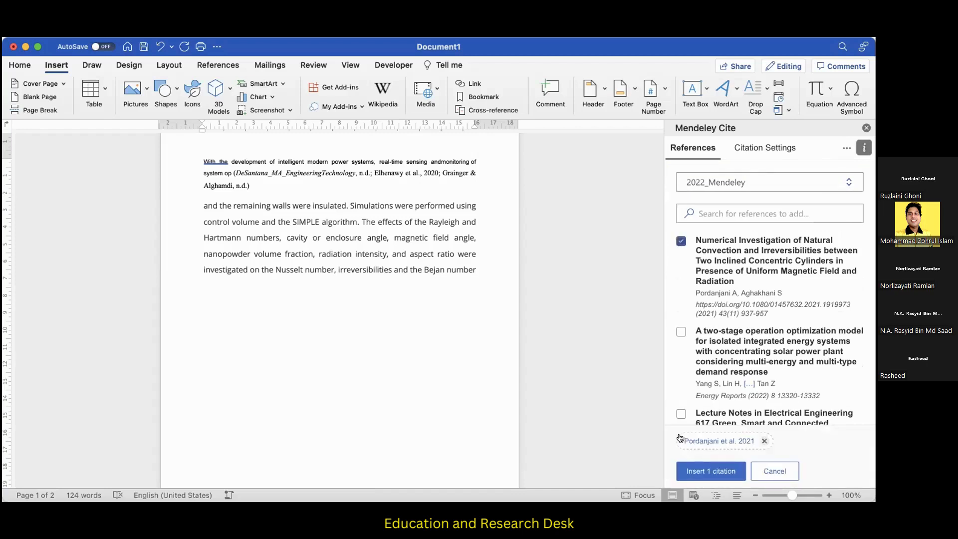
pyautogui.click(693, 472)
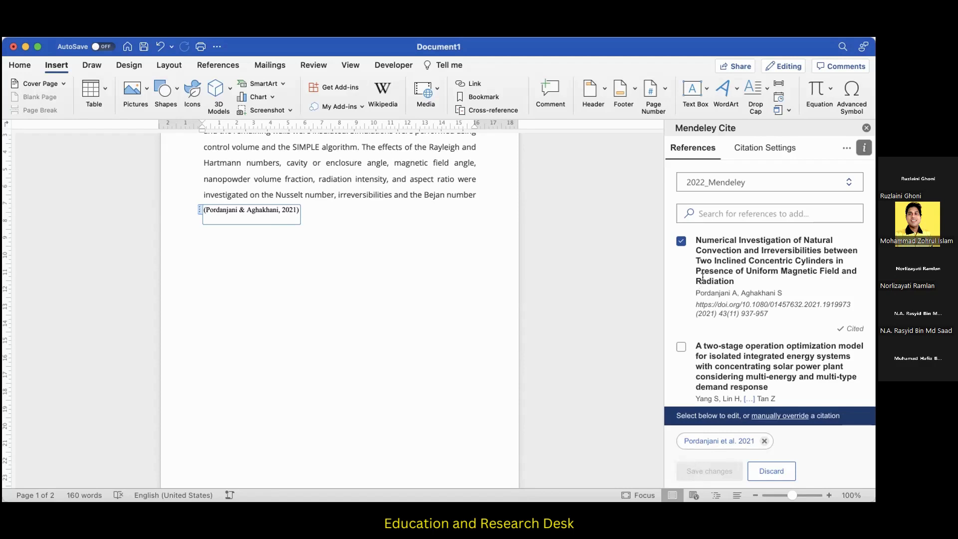
# Review the available citation styles in Mendeley Cite and the option for adding a custom style by URL.
pyautogui.click(765, 149)
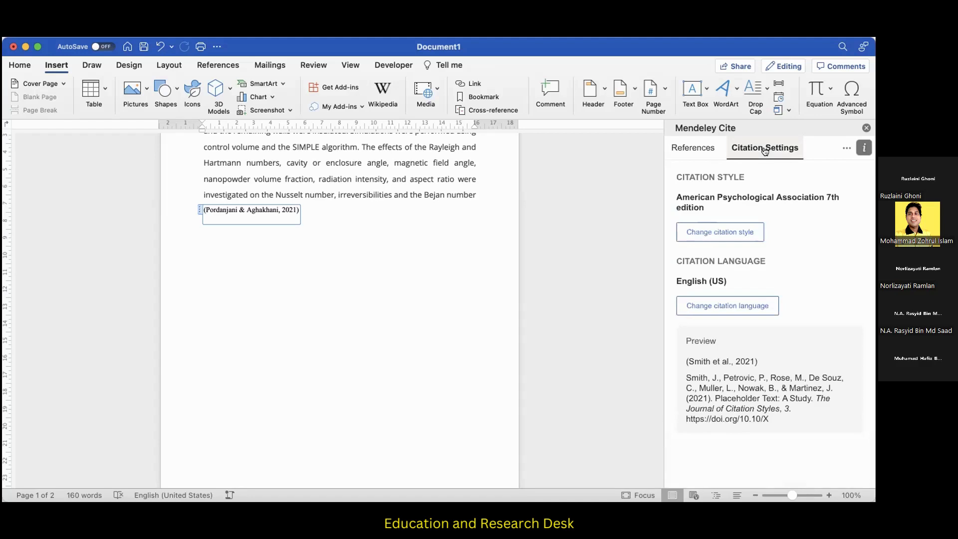
pyautogui.click(740, 234)
pyautogui.scroll(-3, 749, 313)
pyautogui.scroll(-1, 748, 309)
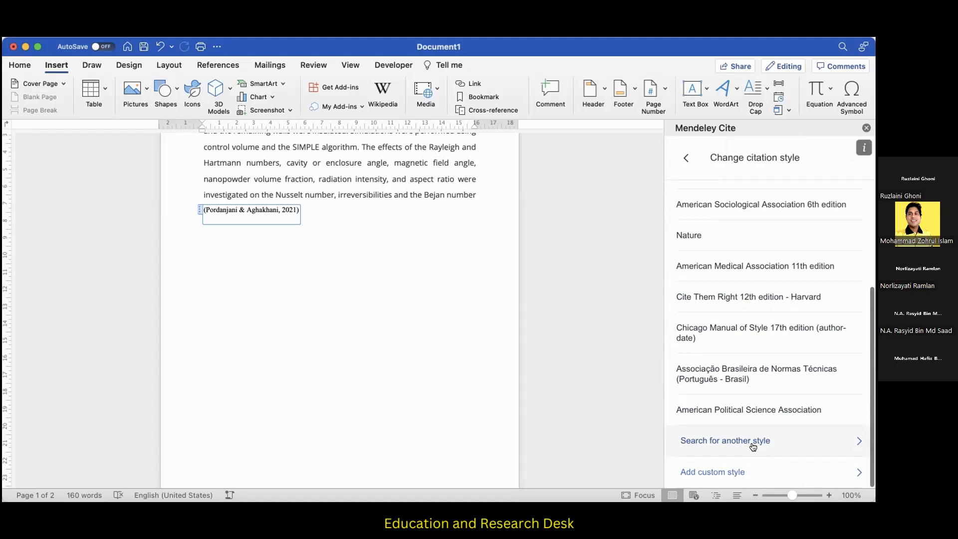
pyautogui.click(734, 474)
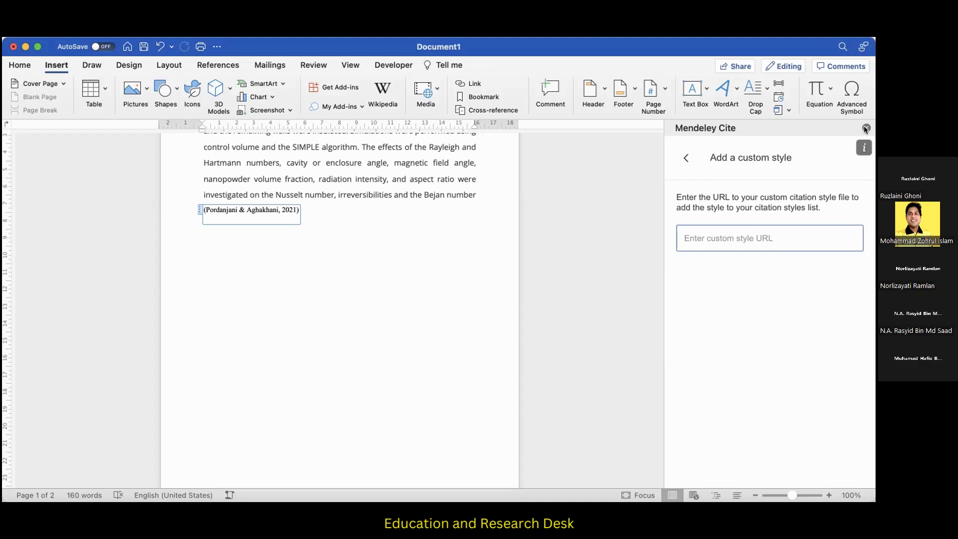
pyautogui.click(685, 159)
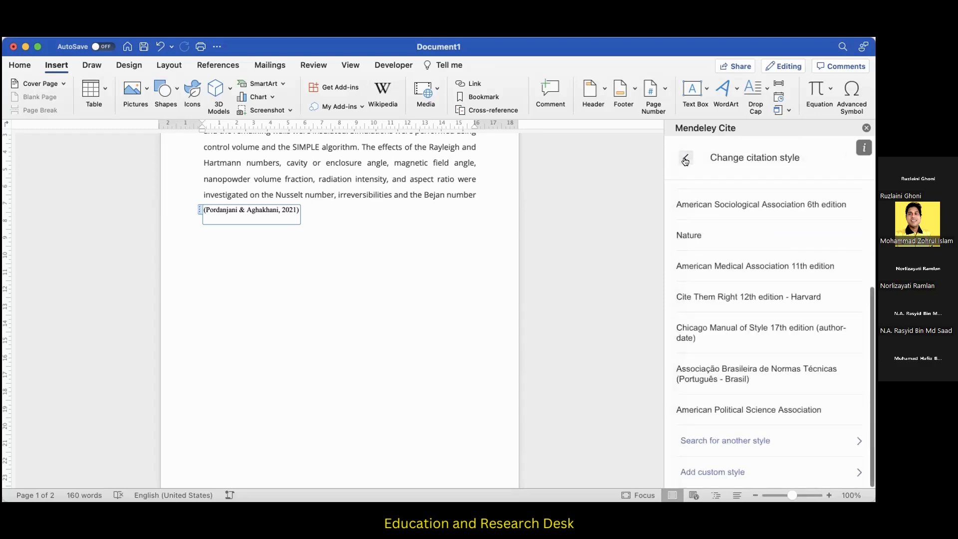
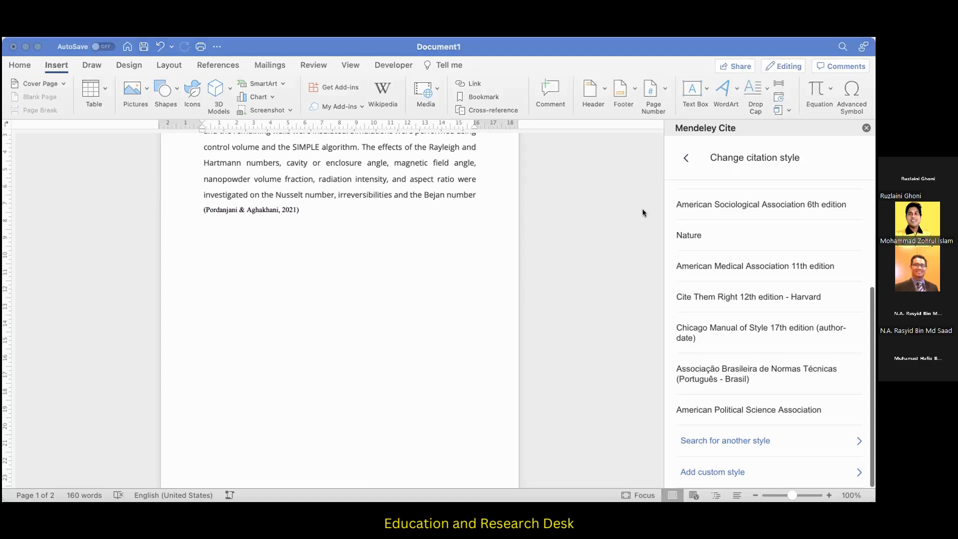
# Switch from the Word document back to the 2022_Mendeley collection in Mendeley Reference Manager.
pyautogui.click(705, 484)
pyautogui.click(861, 125)
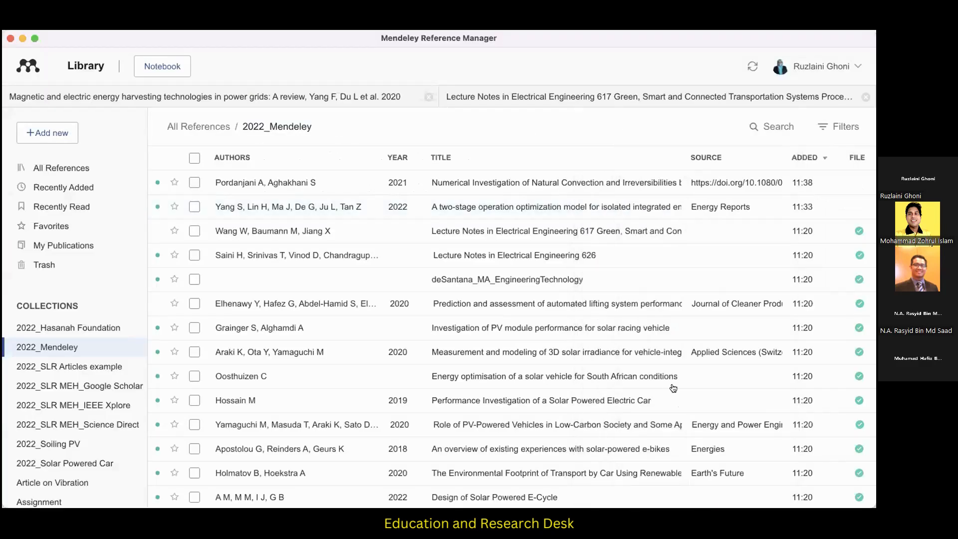
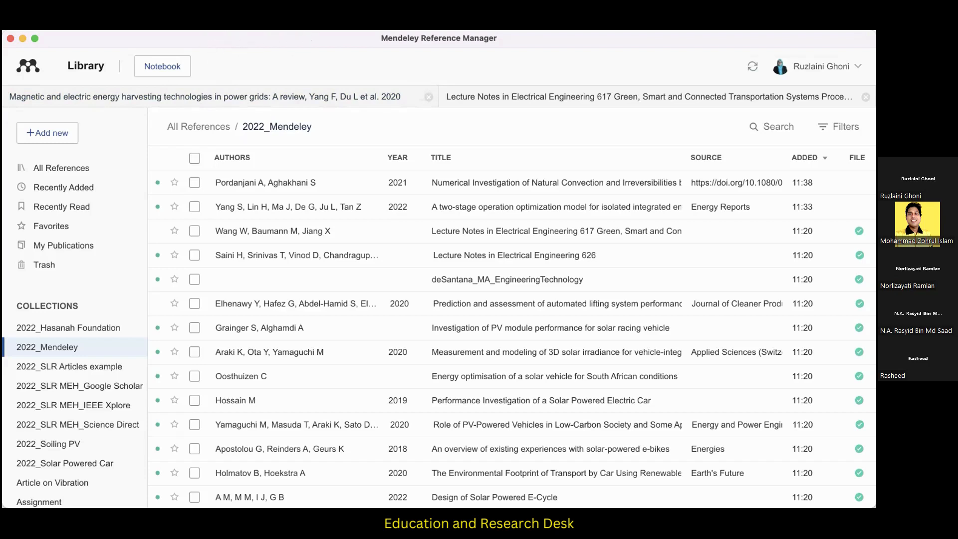
# Show the install options for Mendeley Web Importer and Mendeley Cite for Microsoft Word.
pyautogui.click(220, 24)
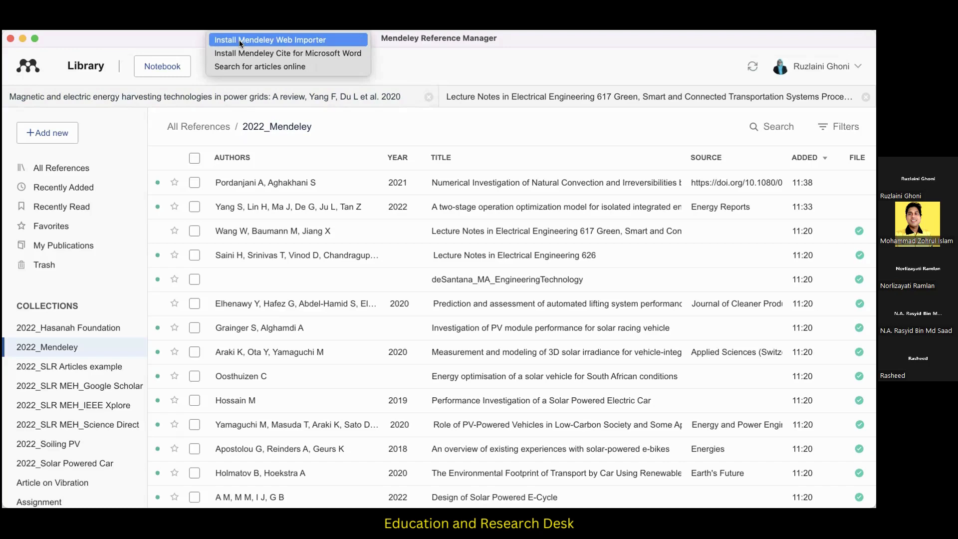
pyautogui.click(259, 53)
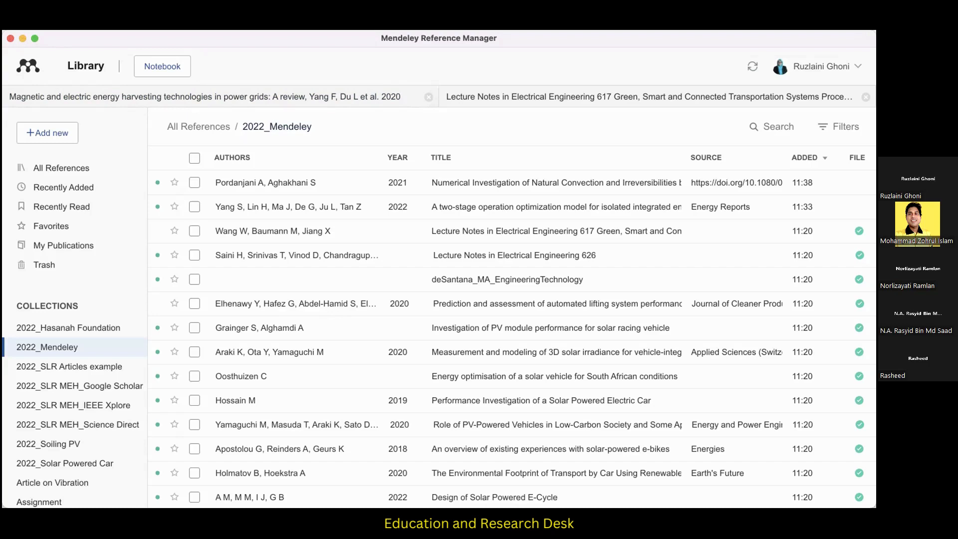
pyautogui.click(559, 505)
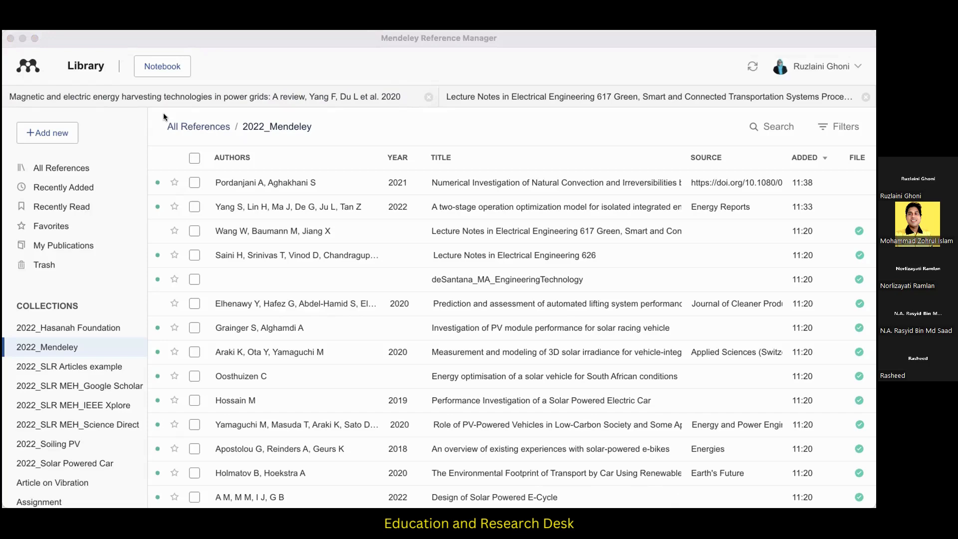
# Sort the references in the 2022_Mendeley collection by title in ascending order.
pyautogui.scroll(-10, 173, 253)
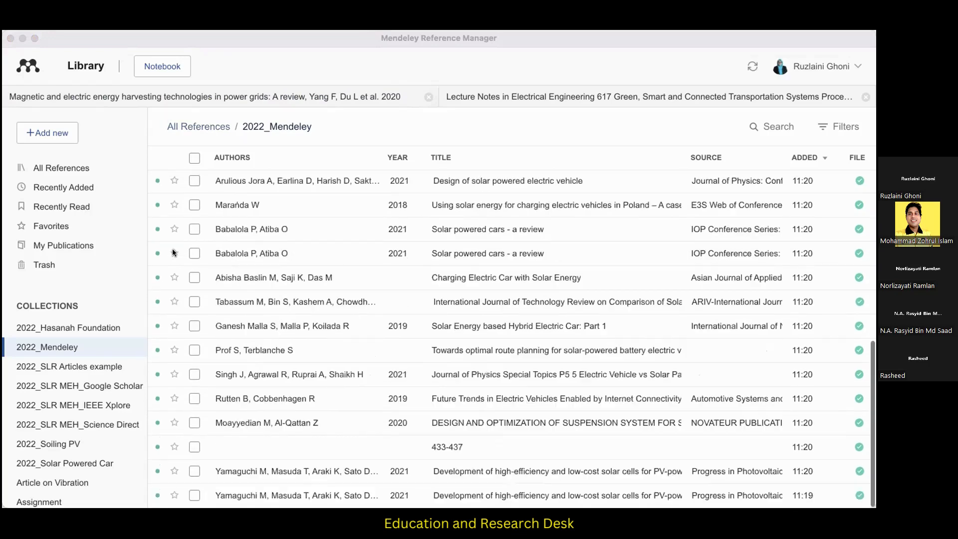
pyautogui.scroll(10, 173, 268)
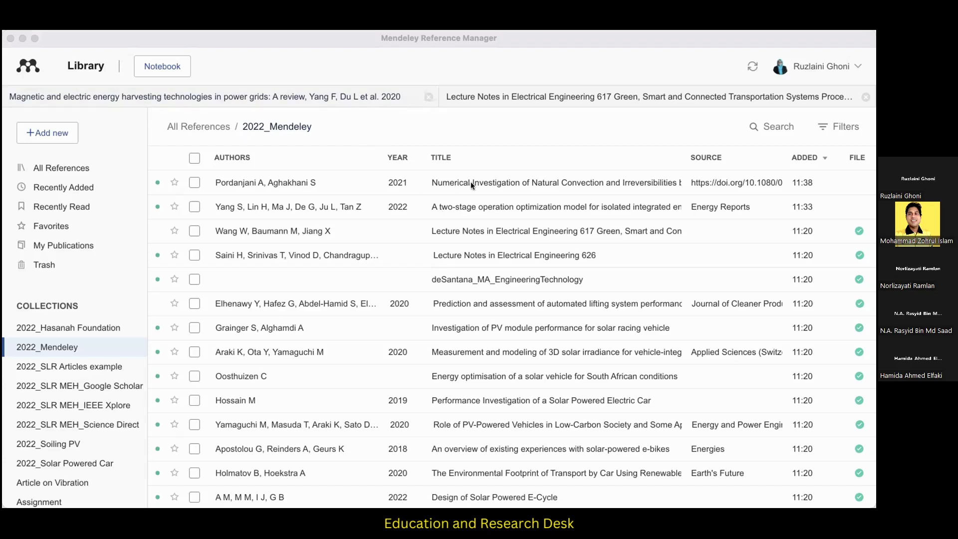
pyautogui.click(451, 159)
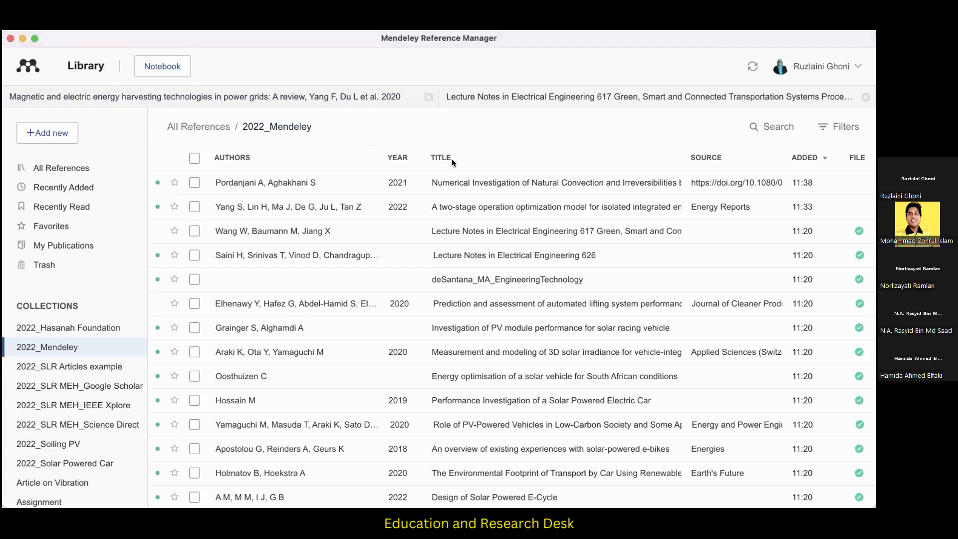
pyautogui.click(451, 159)
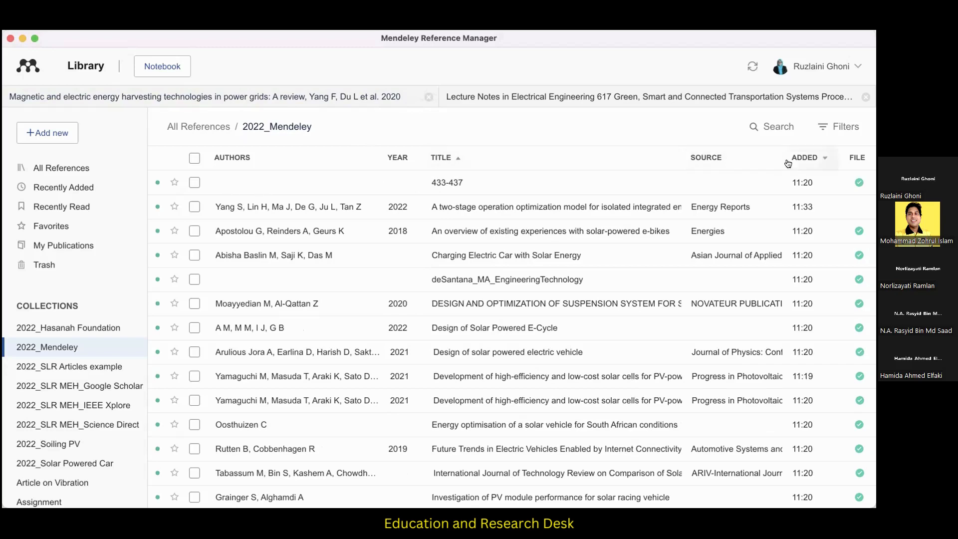
# Check the details of the 433-437 reference and close the open Lecture Notes in Electrical Engineering 617 document.
pyautogui.click(721, 181)
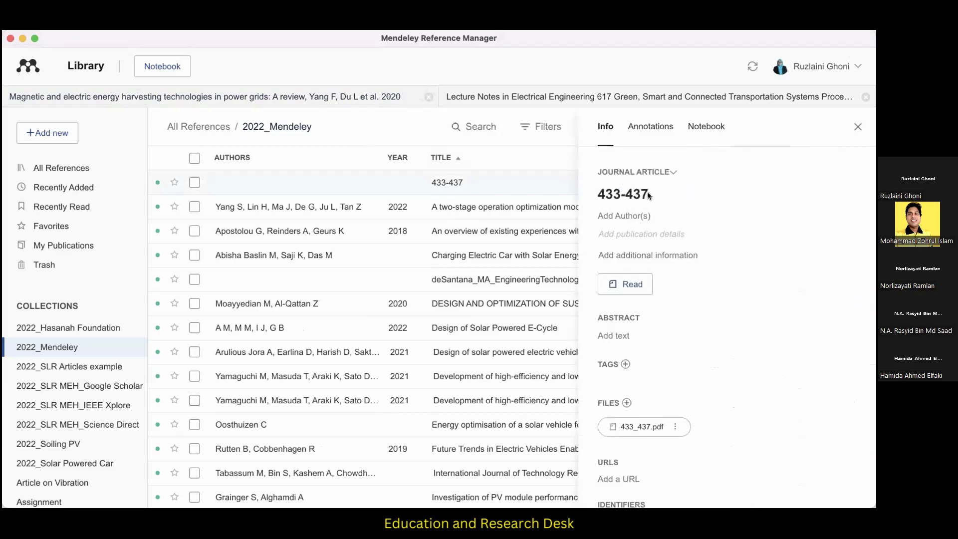
pyautogui.scroll(-5, 648, 193)
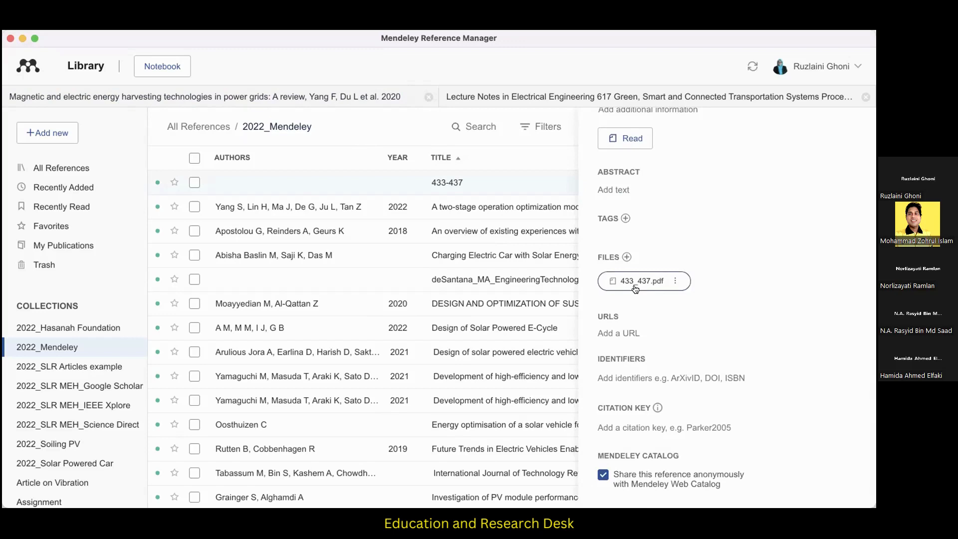
pyautogui.click(866, 98)
pyautogui.scroll(3, 790, 124)
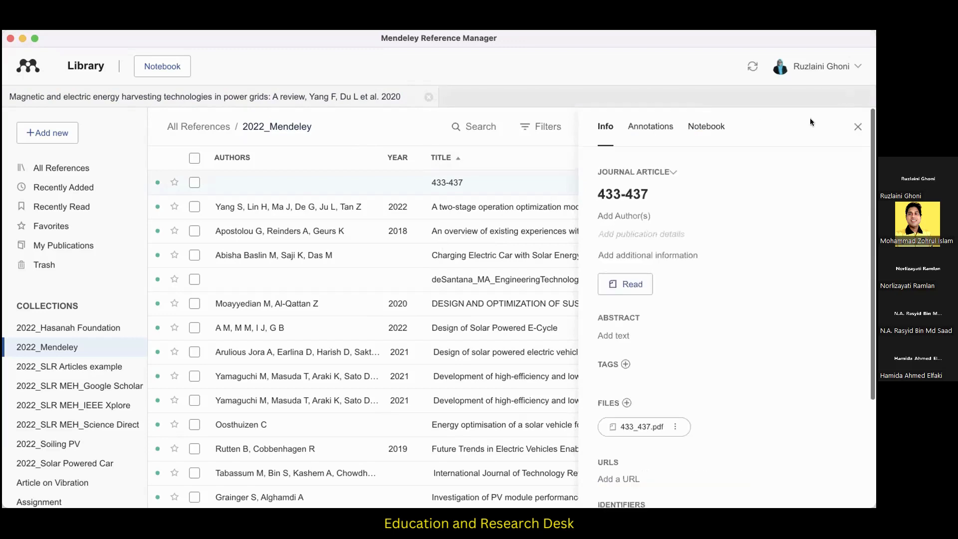
pyautogui.click(858, 127)
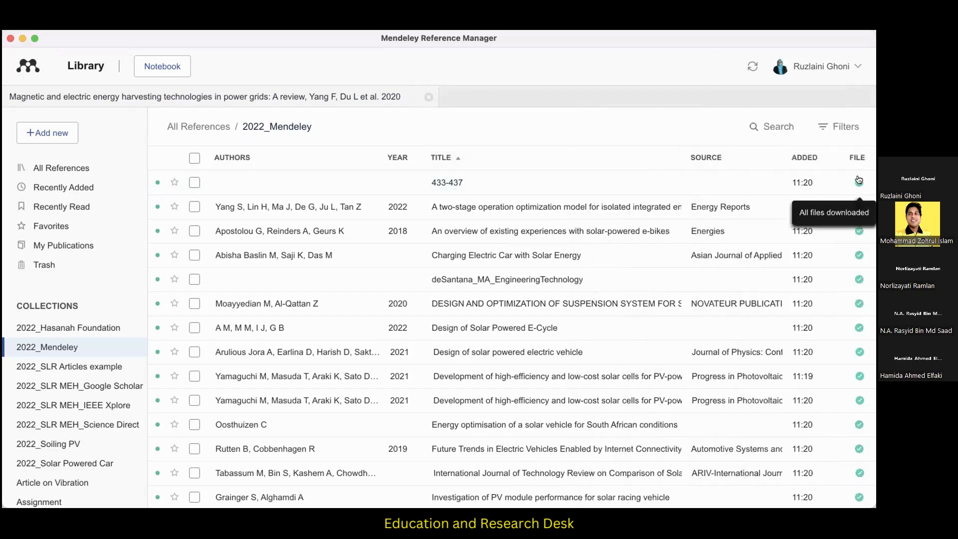
# Open the 433-437 PDF and select its paper title "Using solar panels to recharge car battery" on page 1 for copying.
pyautogui.doubleClick(443, 182)
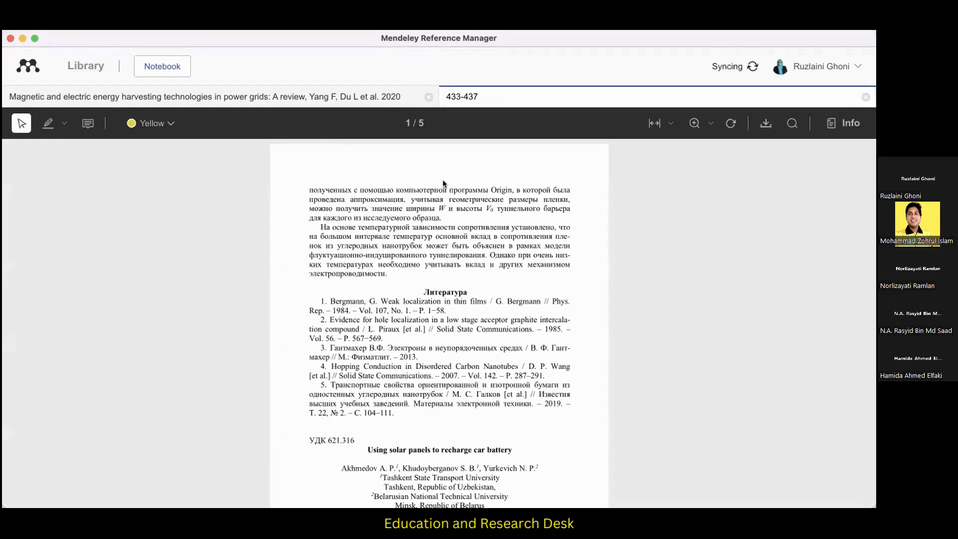
pyautogui.scroll(-3, 454, 200)
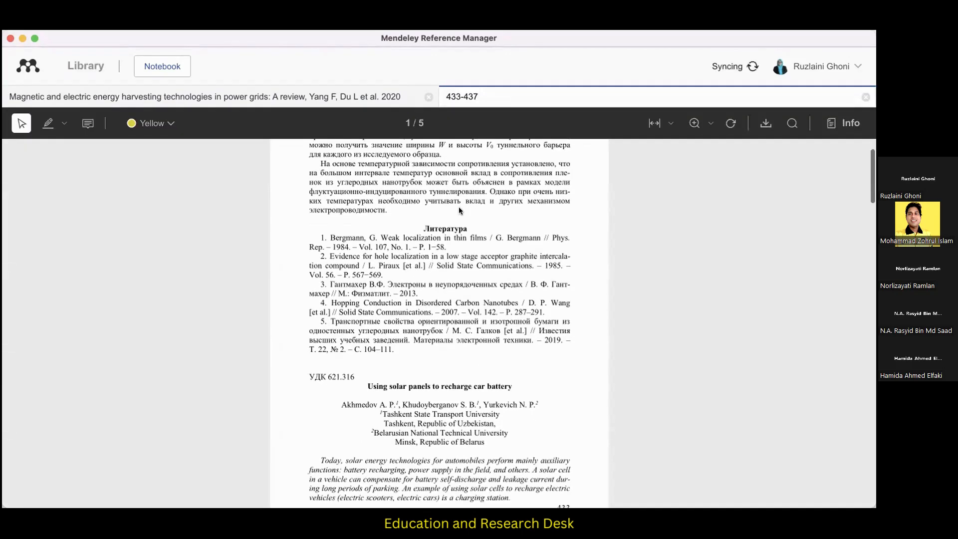
pyautogui.scroll(-3, 459, 211)
pyautogui.scroll(-1, 412, 288)
pyautogui.scroll(-1, 412, 288)
pyautogui.moveTo(367, 270); pyautogui.dragTo(509, 270)
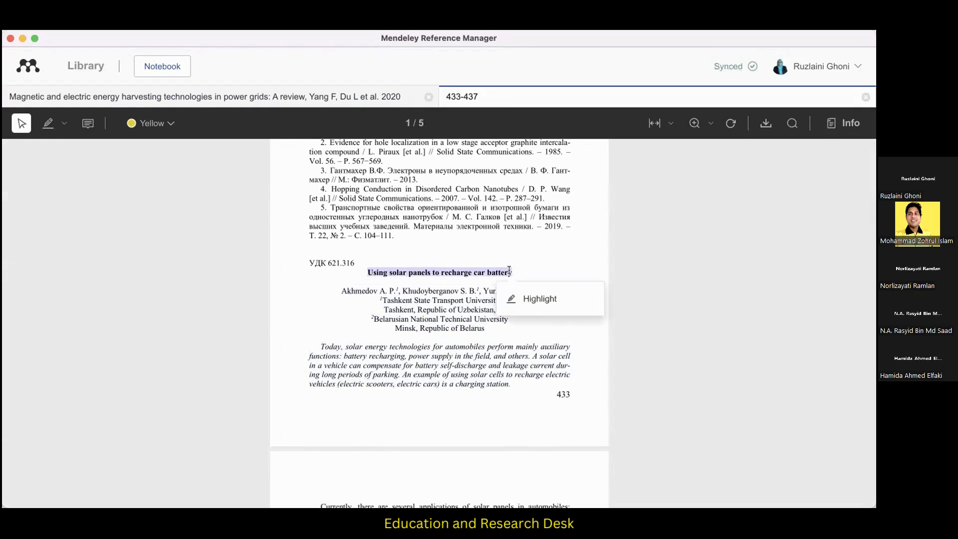
# Back in the library, replace the 433-437 reference's title with the copied text "Using solar panels to rechargecar battery".
pyautogui.click(86, 66)
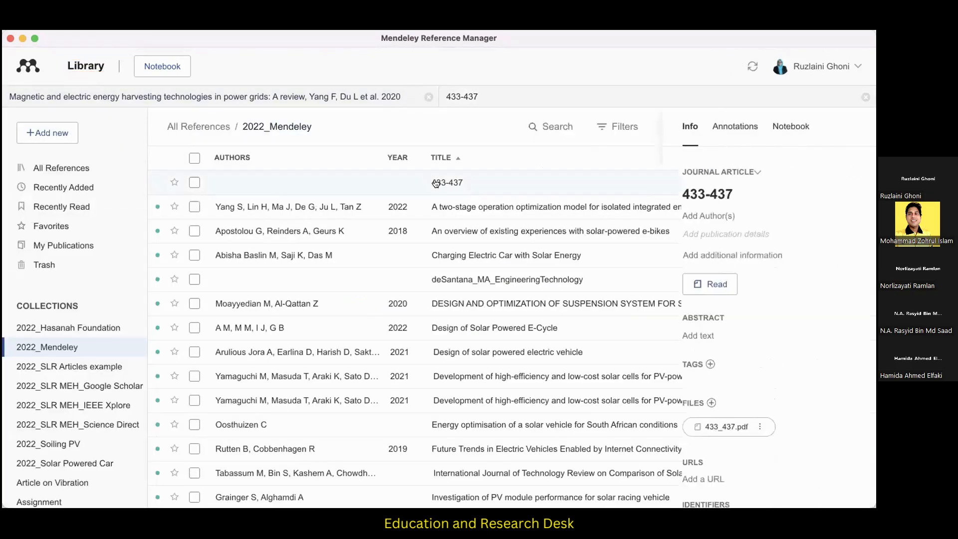
pyautogui.click(657, 186)
pyautogui.moveTo(637, 187); pyautogui.dragTo(589, 190)
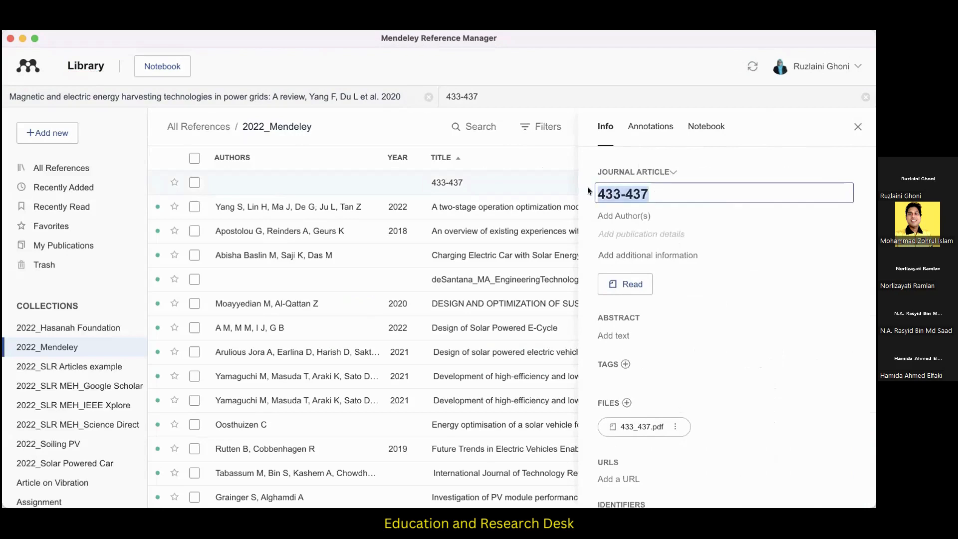
pyautogui.write('Using solar panels to rechargecar battery')
# Copy the first author's name from the PDF into the reference's authors, with a comma after the surname.
pyautogui.click(664, 234)
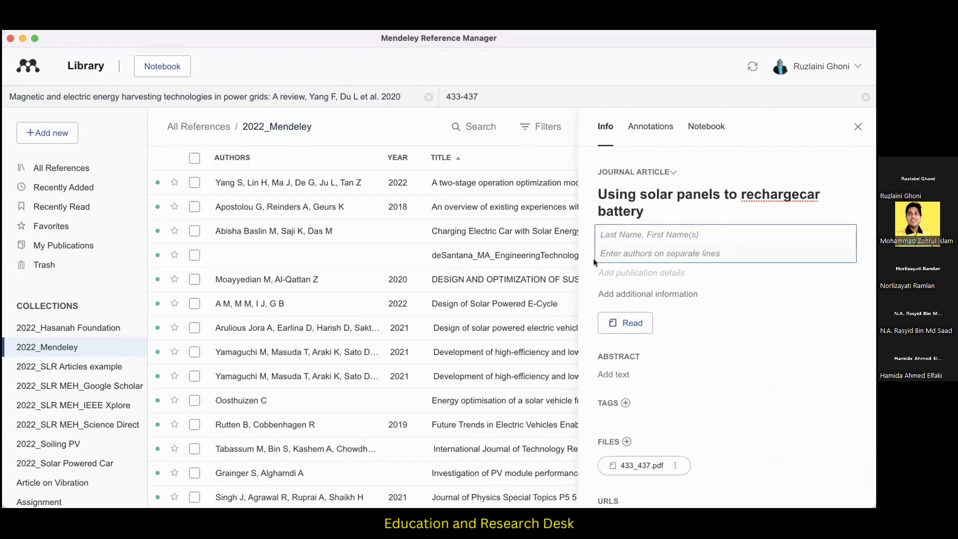
pyautogui.click(498, 95)
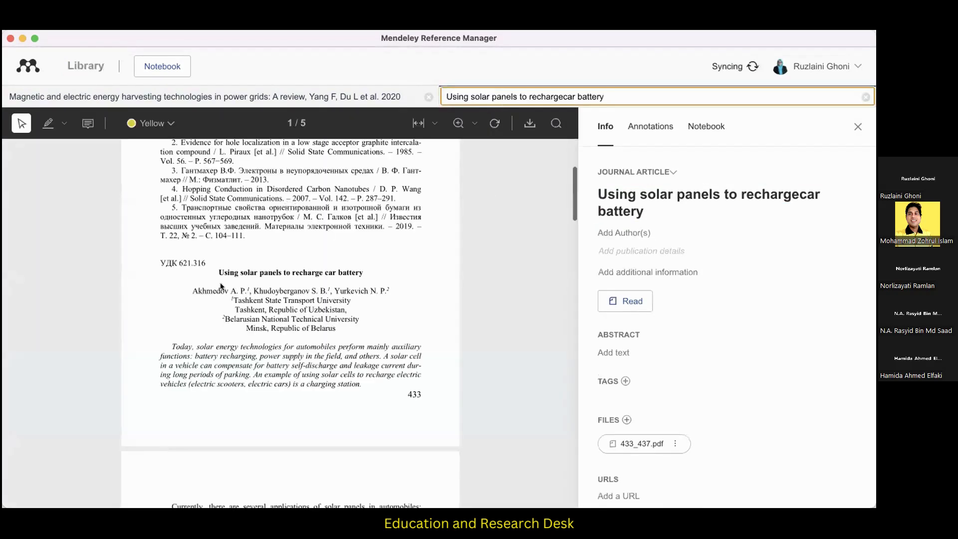
pyautogui.moveTo(193, 291); pyautogui.dragTo(241, 288)
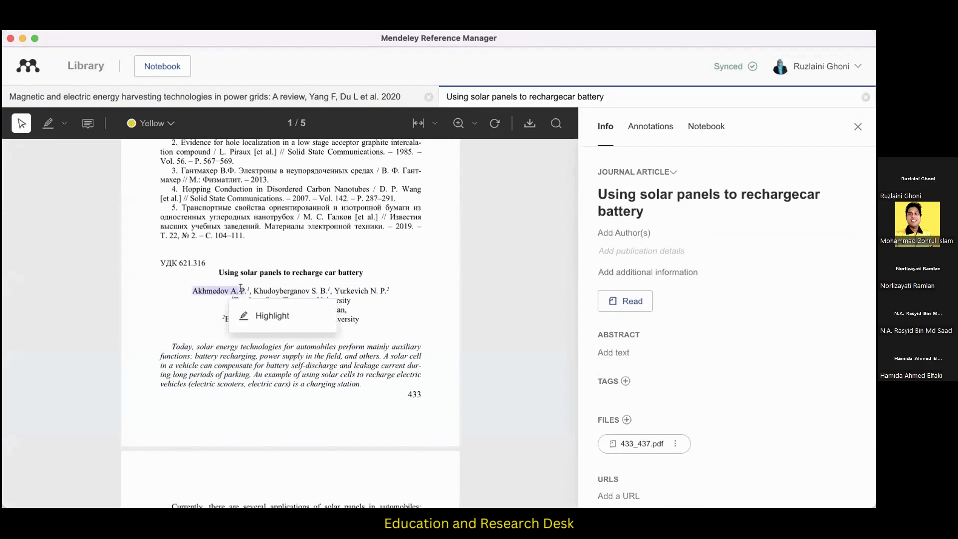
pyautogui.click(627, 233)
pyautogui.write('Akhmedov A.P')
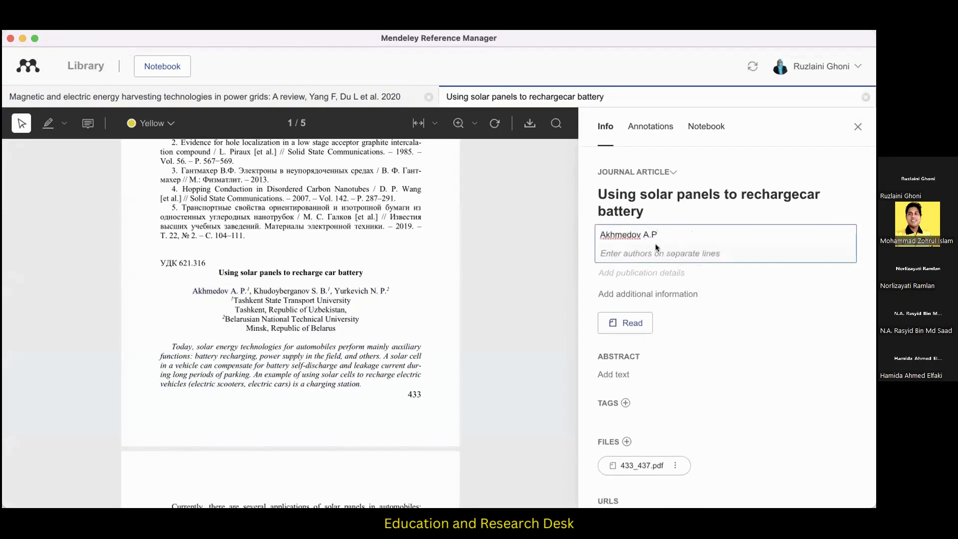
pyautogui.click(639, 234)
pyautogui.write(',')
# Copy the second author's name from the PDF onto a separate author line, with a comma after the surname.
pyautogui.moveTo(253, 291); pyautogui.dragTo(321, 290)
pyautogui.press('super+c')
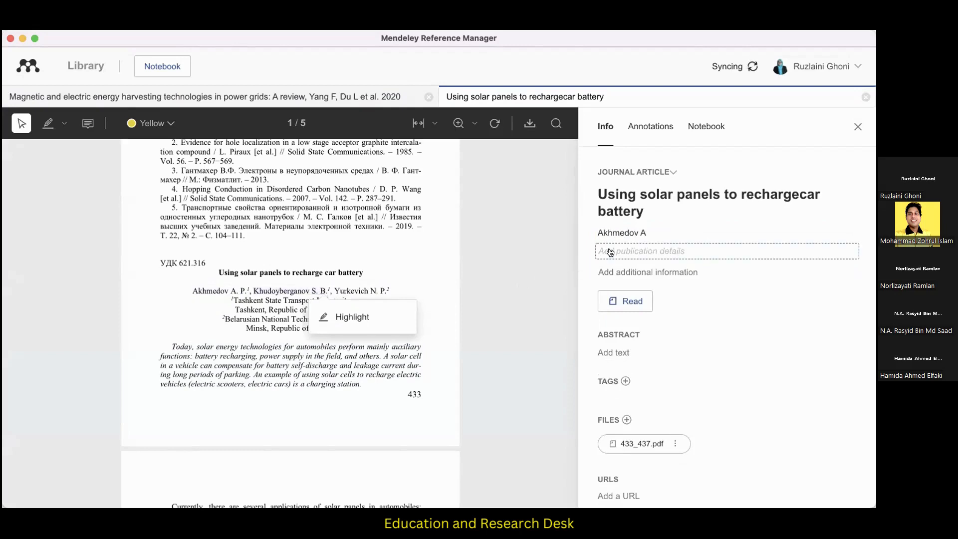
pyautogui.click(642, 250)
pyautogui.click(646, 235)
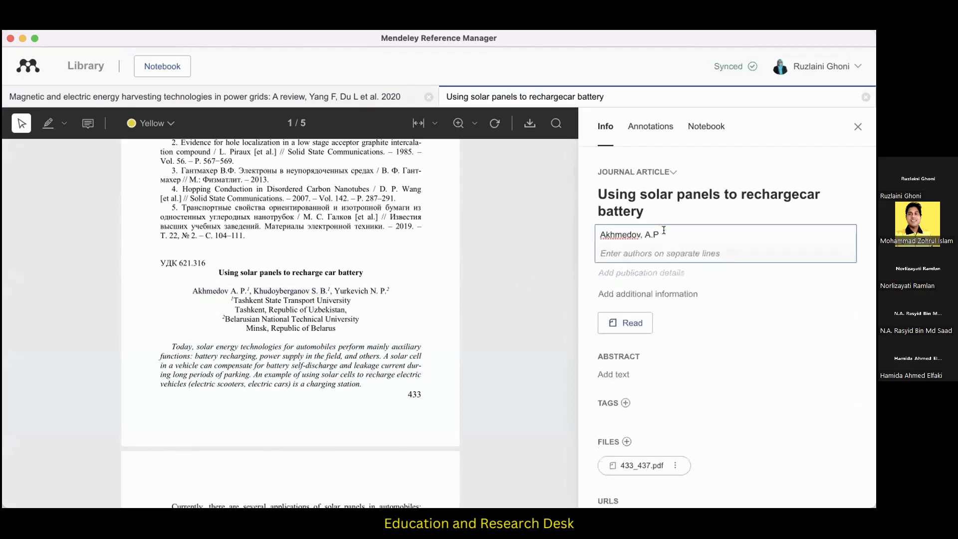
pyautogui.press('Return')
pyautogui.press('super+v')
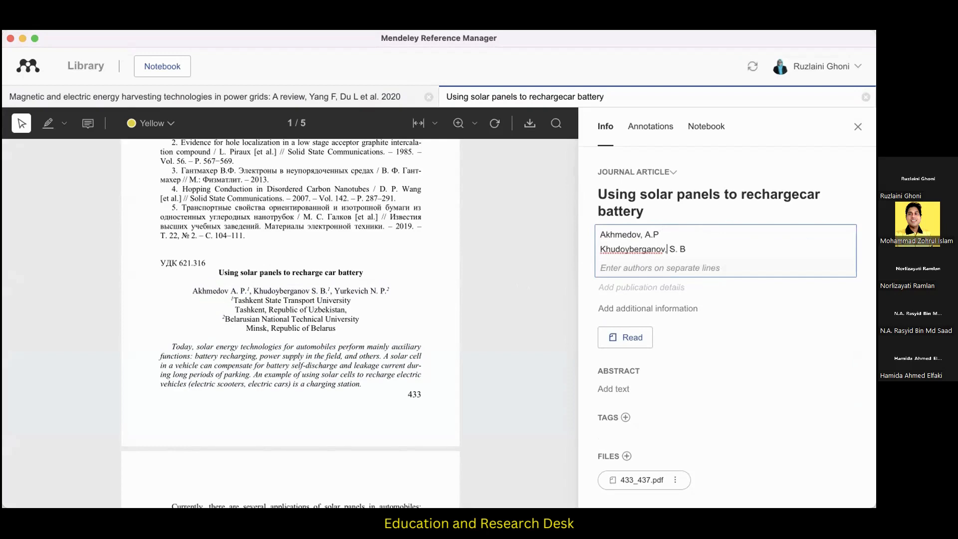
pyautogui.click(519, 262)
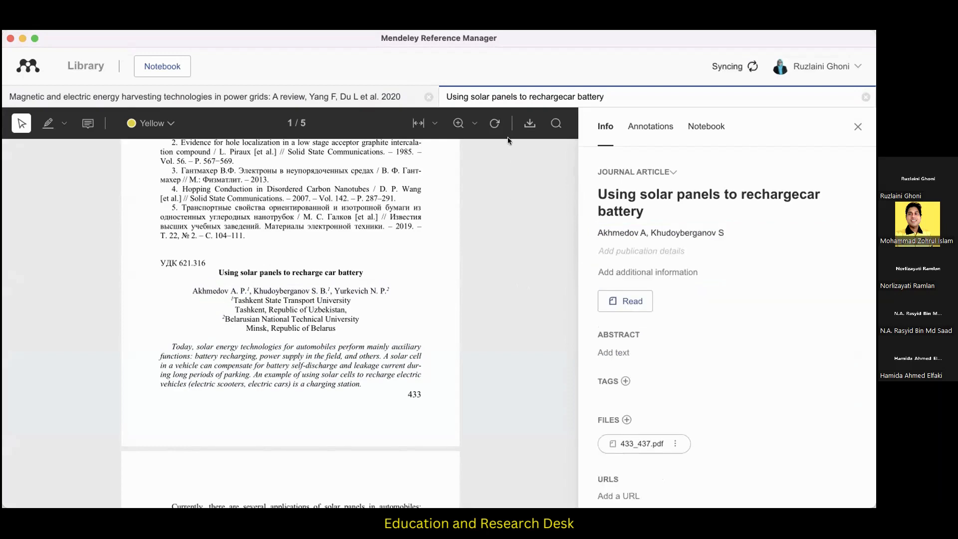
# Change the solar panels reference's type to Conference Proceedings and look through its remaining detail fields.
pyautogui.scroll(5, 419, 190)
pyautogui.click(663, 173)
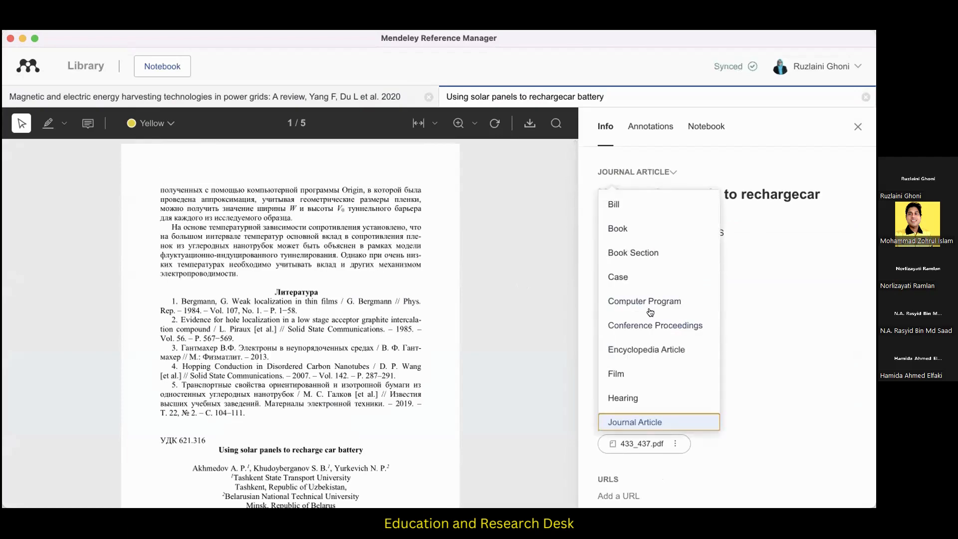
pyautogui.click(660, 327)
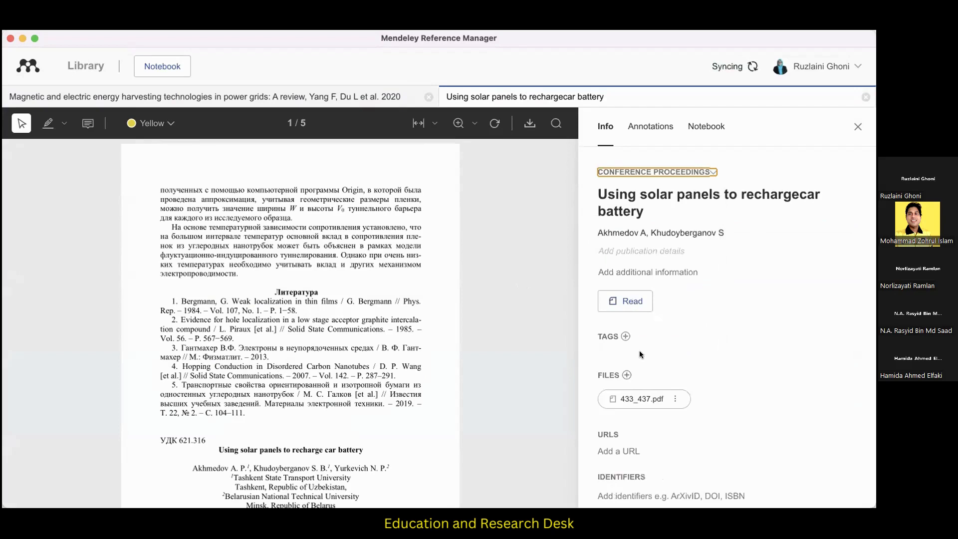
pyautogui.scroll(-3, 635, 341)
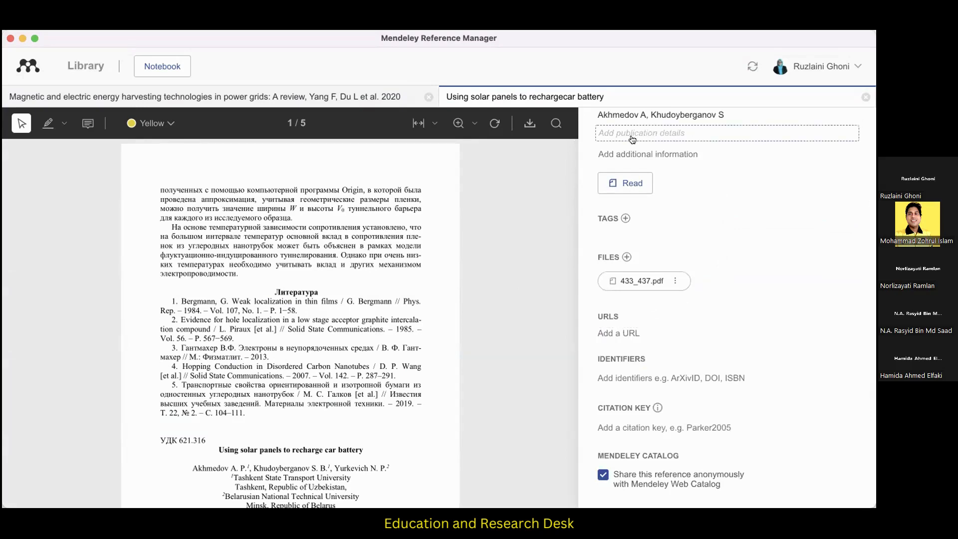
pyautogui.scroll(3, 687, 219)
# Close the reference details and return to the 2022_Mendeley collection, sorted by title in descending order.
pyautogui.click(604, 94)
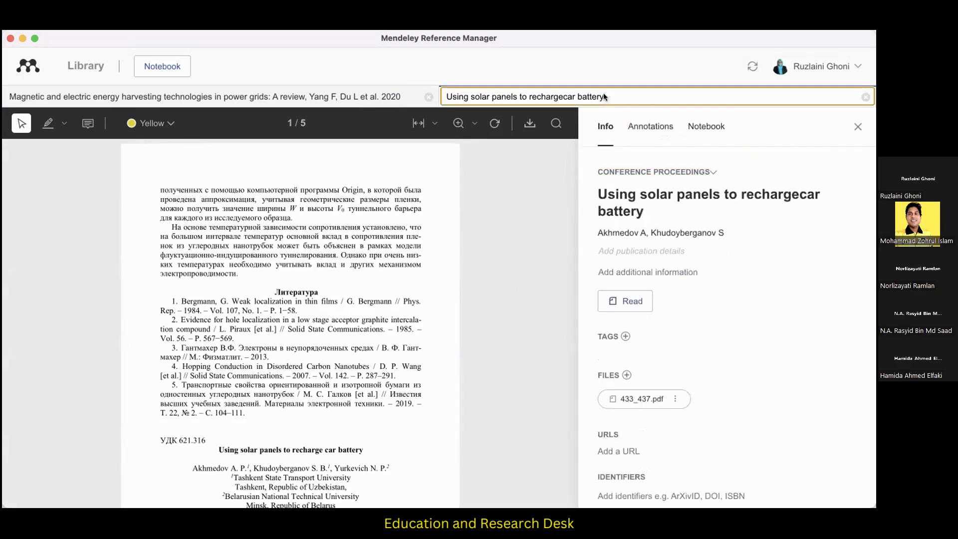
pyautogui.click(857, 128)
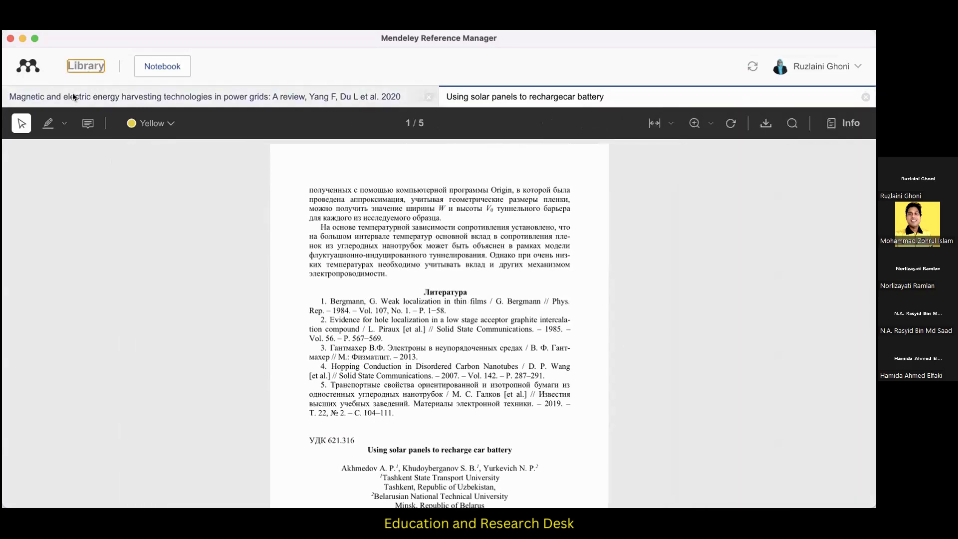
pyautogui.click(74, 66)
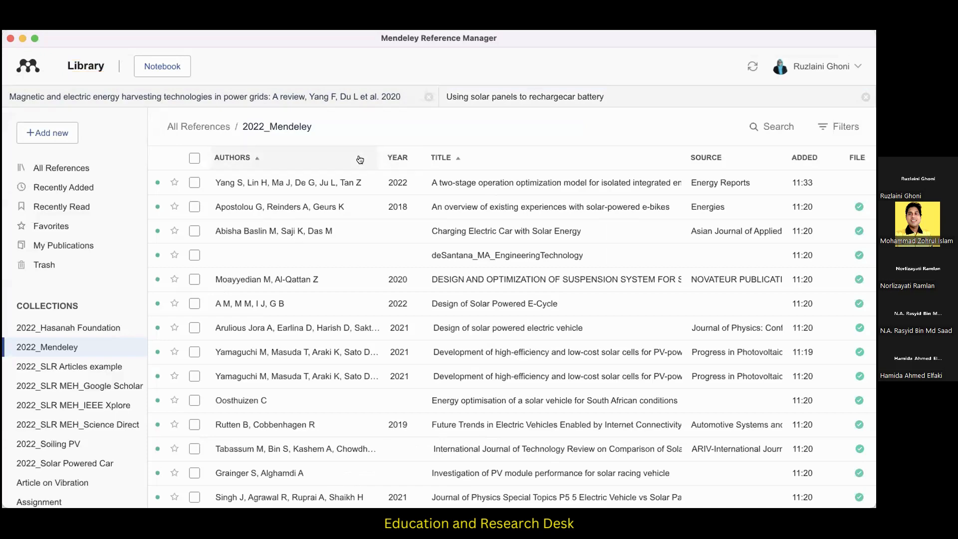
pyautogui.click(595, 166)
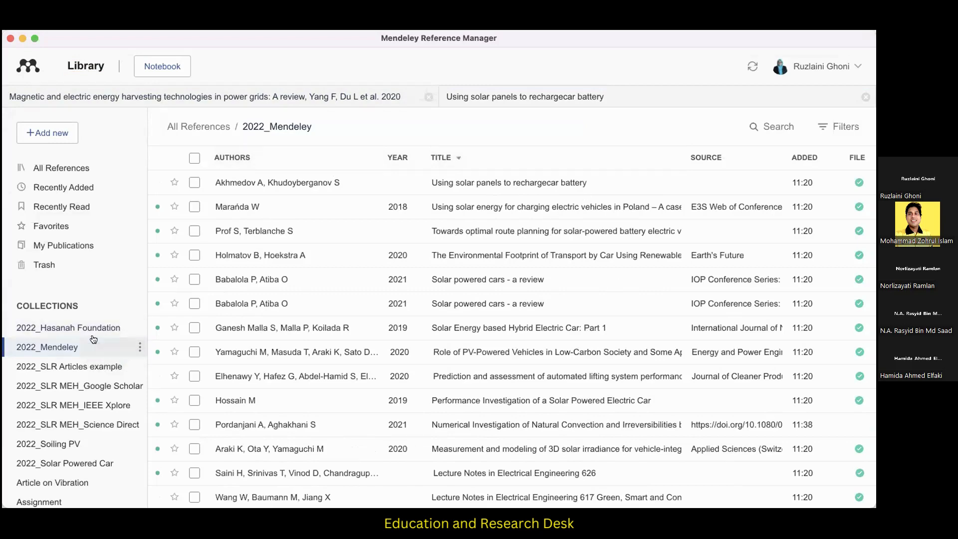
# Show All References sorted by authors in ascending order and look through the entries with missing author names.
pyautogui.click(79, 168)
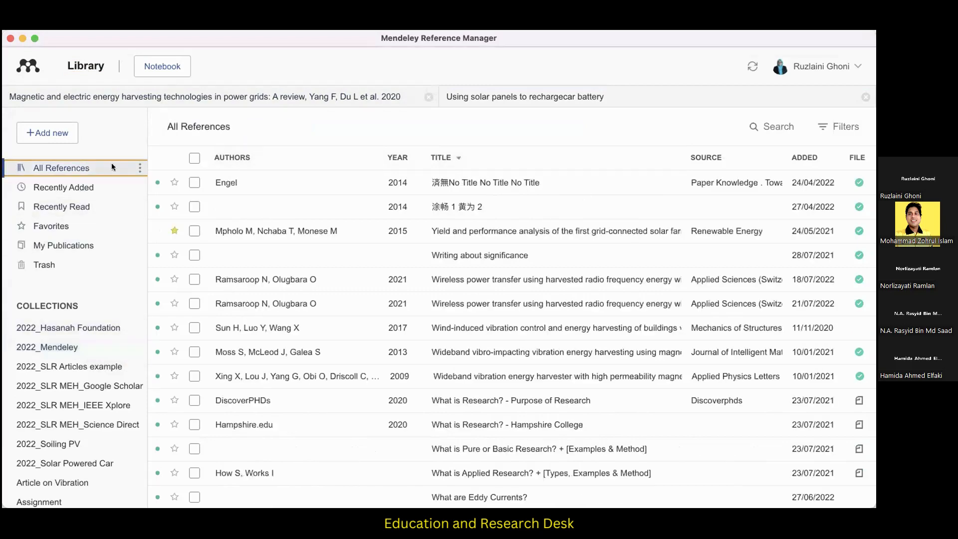
pyautogui.click(291, 159)
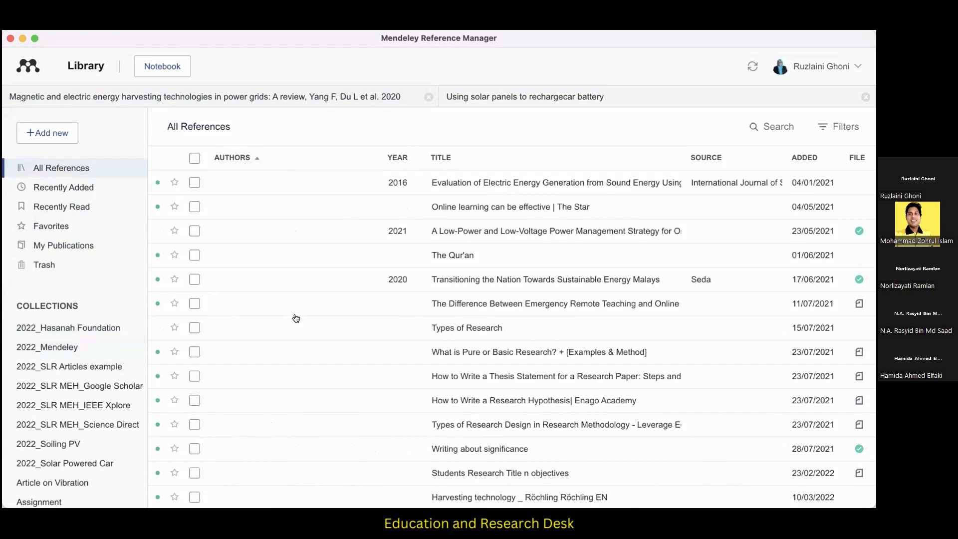
pyautogui.scroll(-5, 296, 317)
pyautogui.scroll(-10, 296, 318)
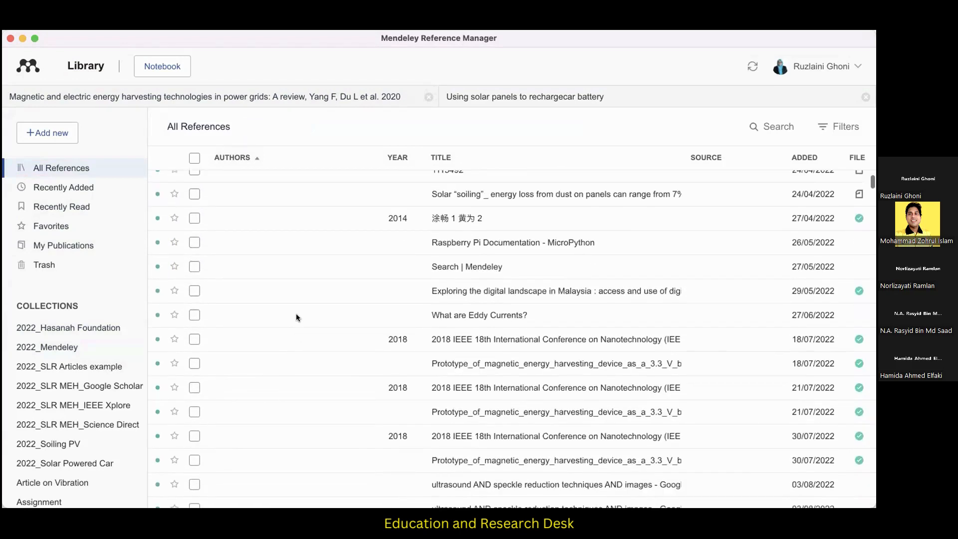
pyautogui.scroll(-5, 296, 318)
pyautogui.scroll(7, 296, 318)
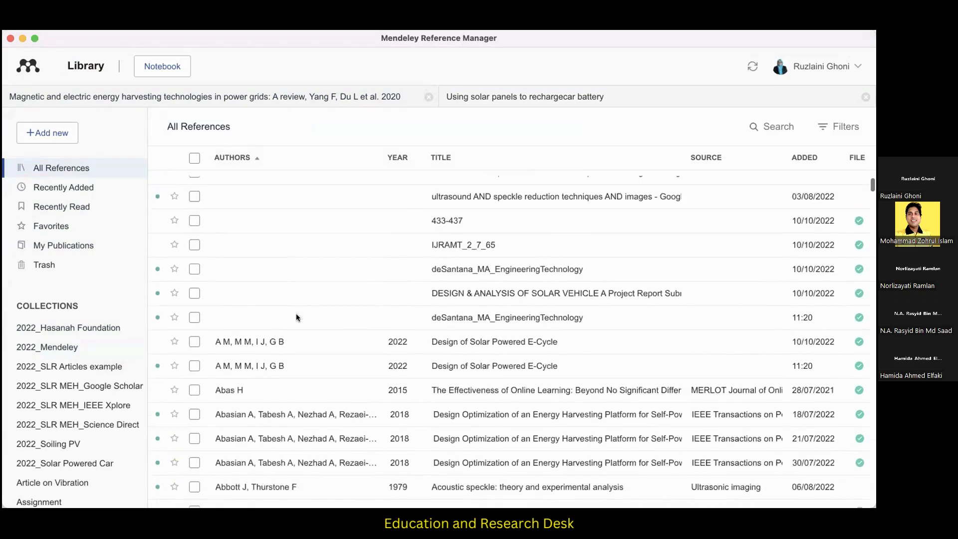
# Open the 2016 reference on electric energy generation from sound energy and look through the notebook pages.
pyautogui.scroll(8, 296, 318)
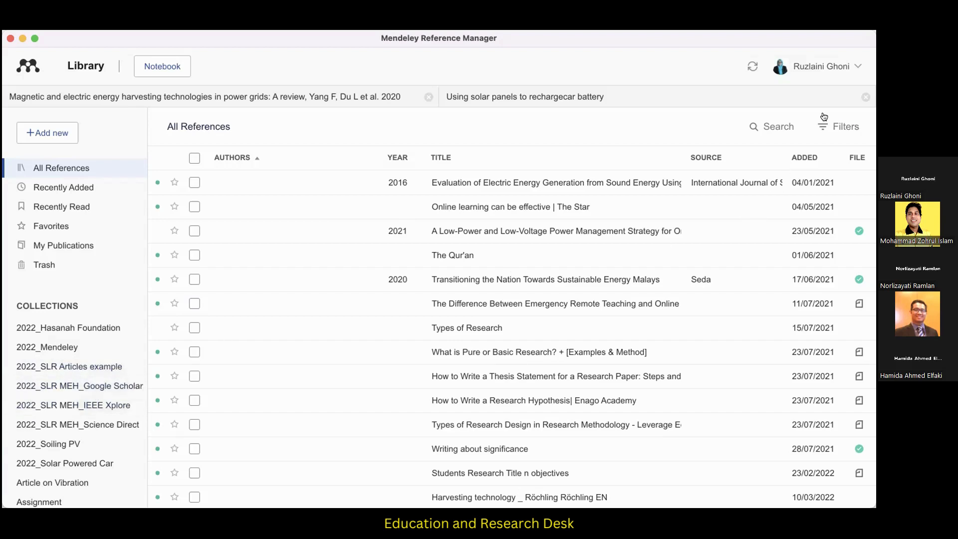
pyautogui.click(479, 193)
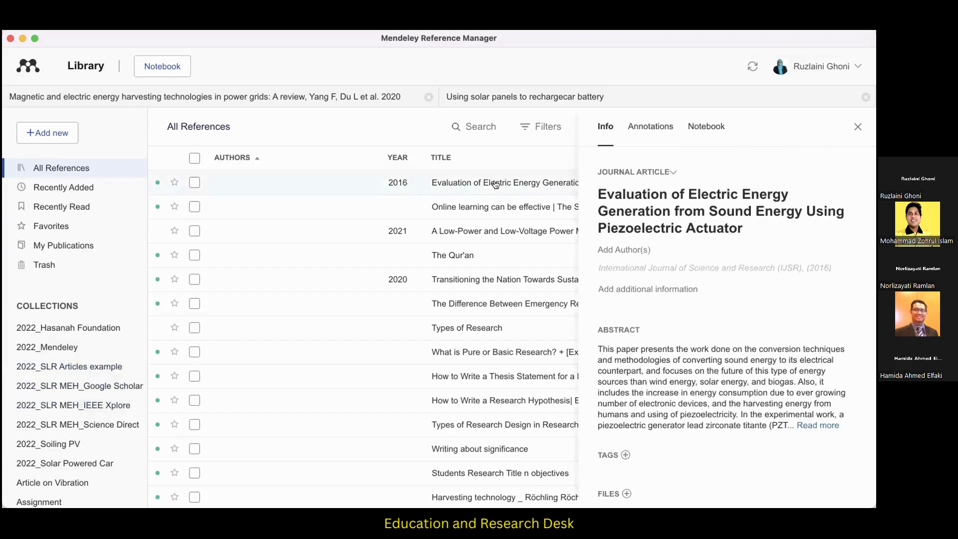
pyautogui.click(702, 128)
pyautogui.scroll(-10, 711, 264)
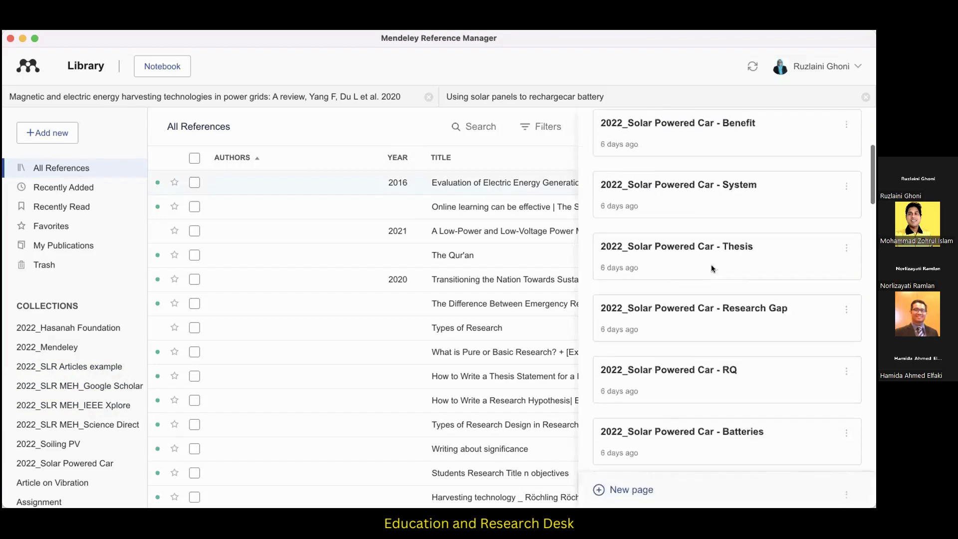
pyautogui.scroll(-6, 711, 270)
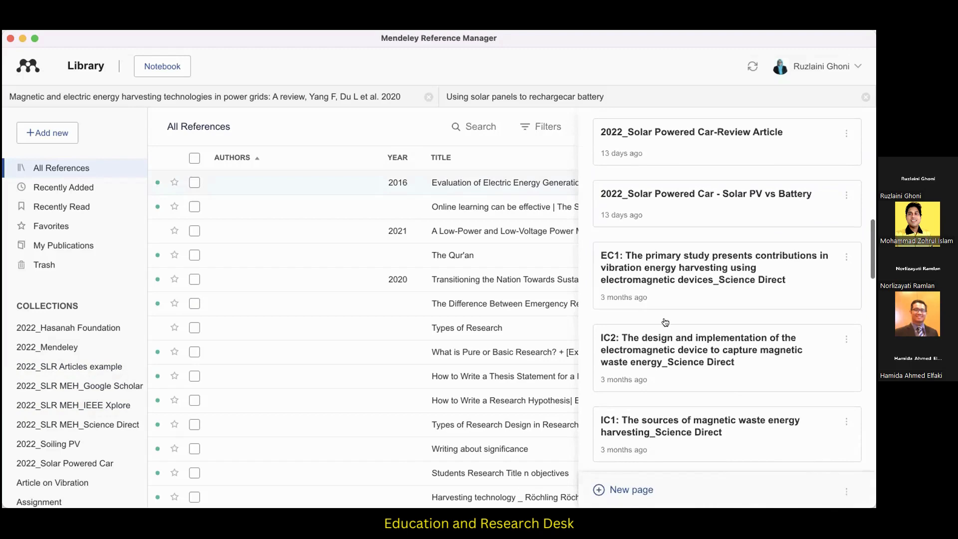
pyautogui.scroll(-1, 678, 350)
pyautogui.scroll(-6, 678, 356)
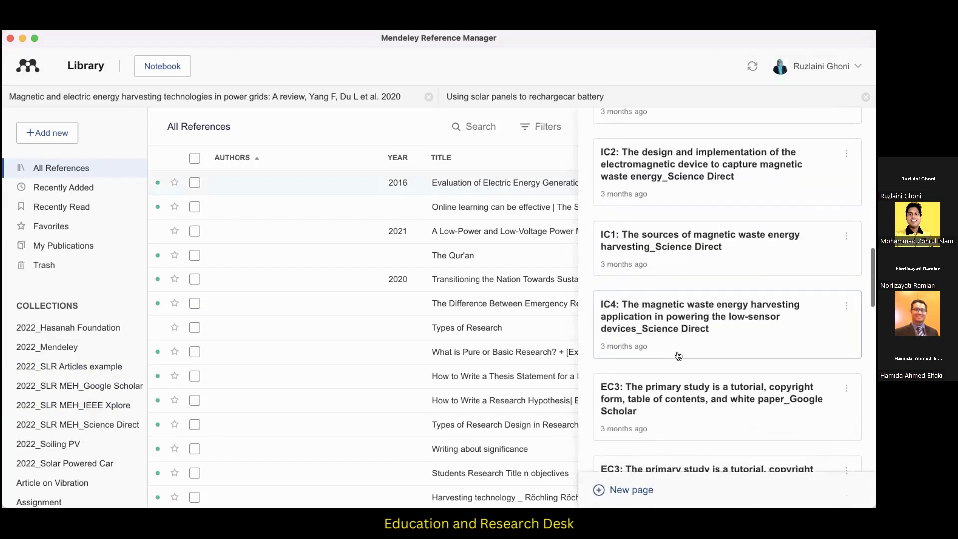
pyautogui.scroll(-3, 679, 355)
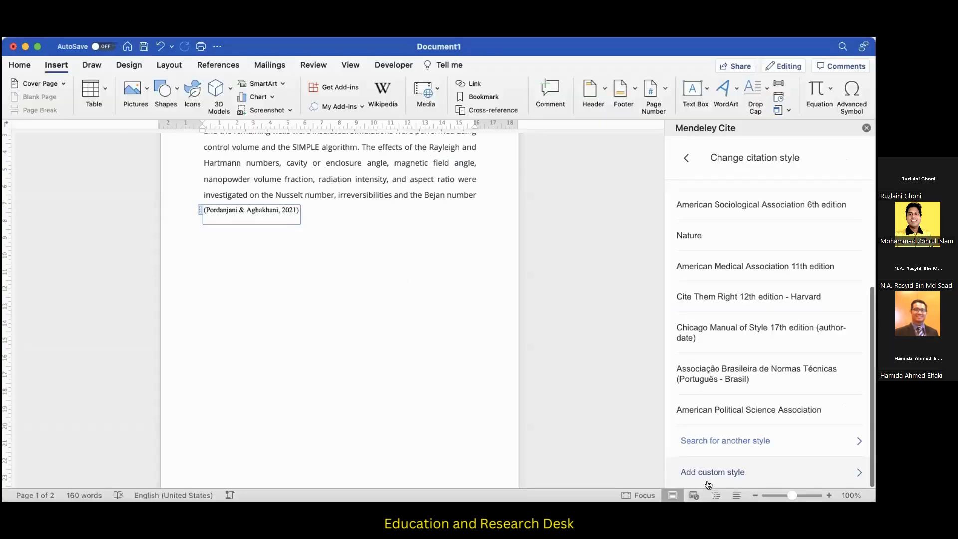
# Switch to the Word document, return to the citation settings, and look through the available citation styles.
pyautogui.click(686, 156)
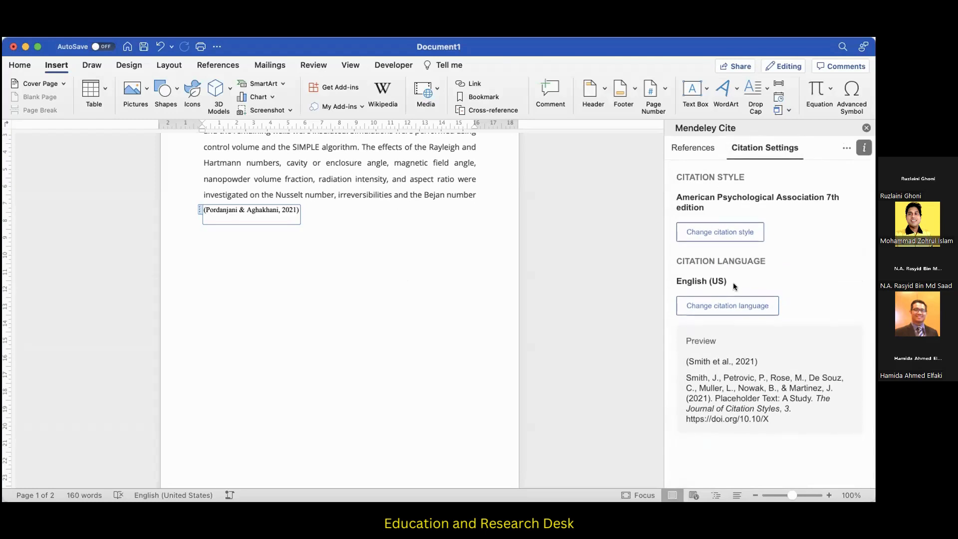
pyautogui.click(724, 240)
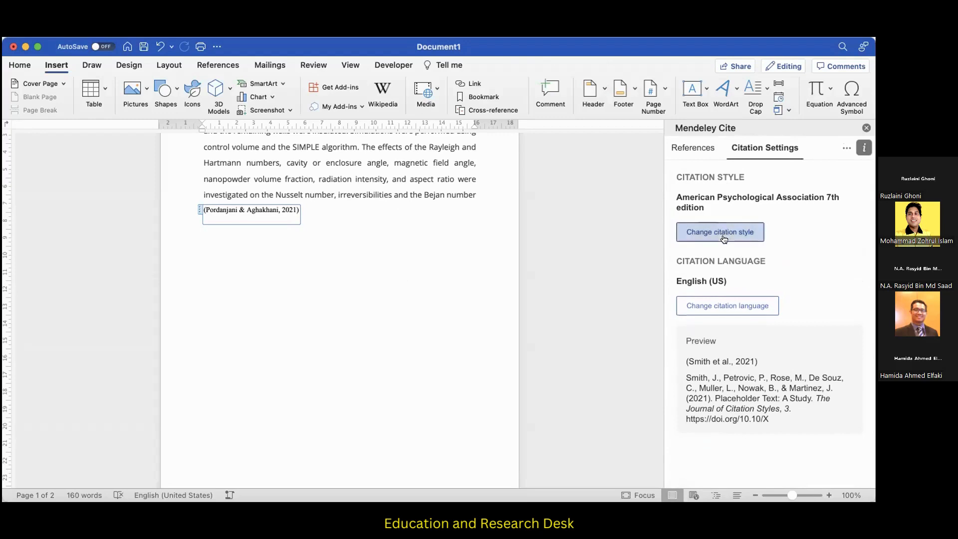
pyautogui.scroll(-1, 722, 293)
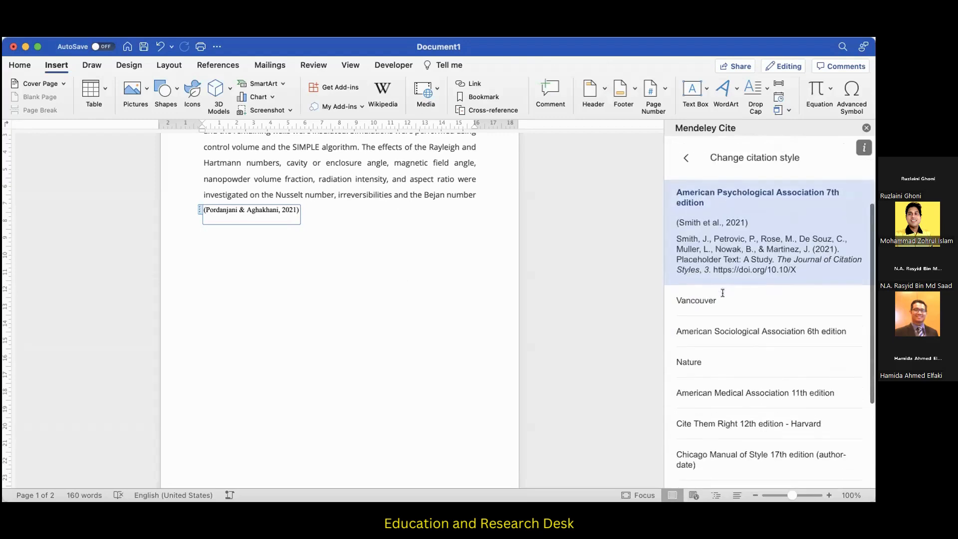
pyautogui.scroll(-5, 722, 293)
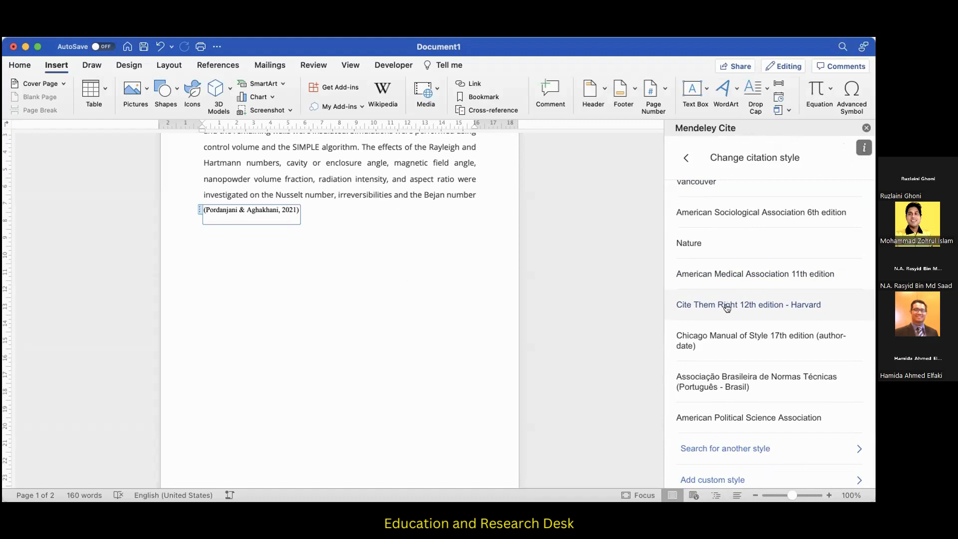
pyautogui.scroll(-1, 747, 454)
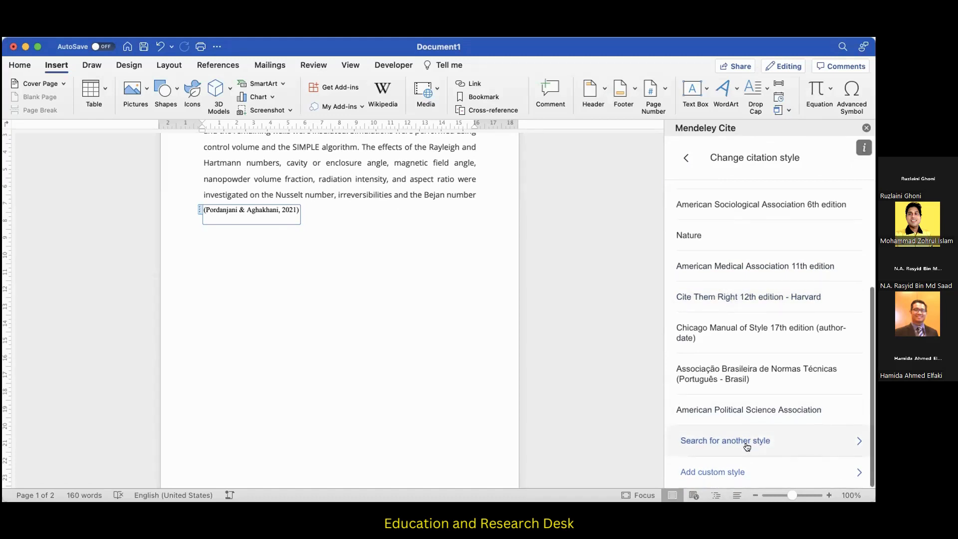
# View the options for searching for another citation style and adding a custom style by URL, then return to the style list.
pyautogui.click(746, 444)
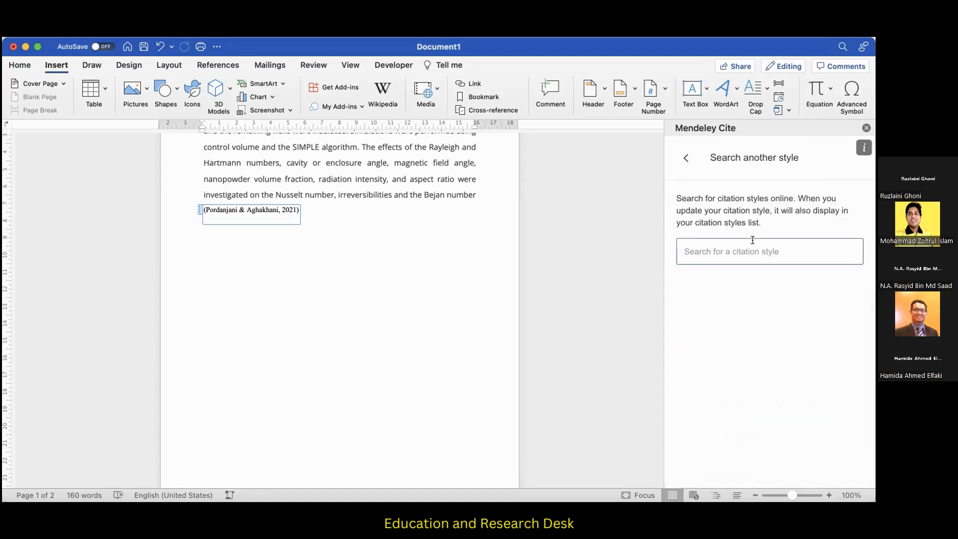
pyautogui.click(684, 159)
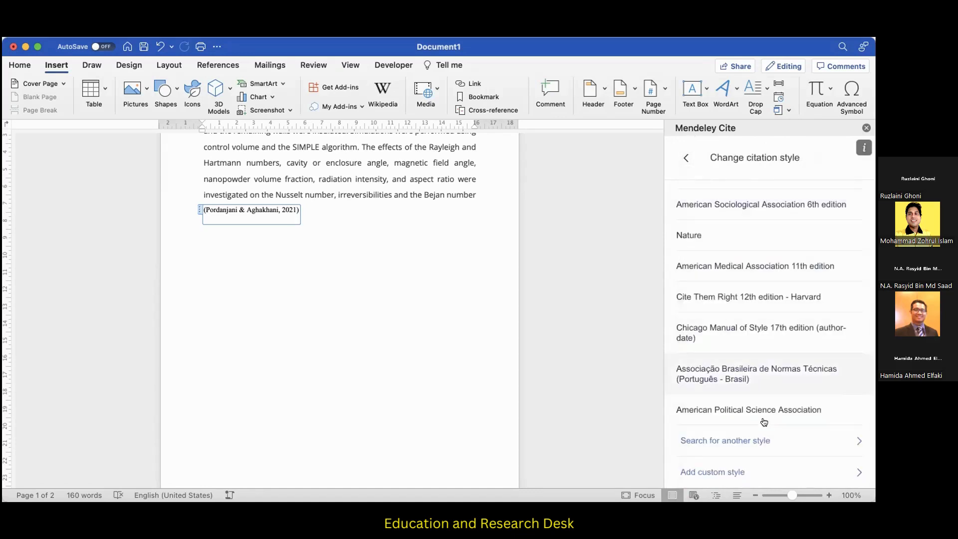
pyautogui.click(725, 473)
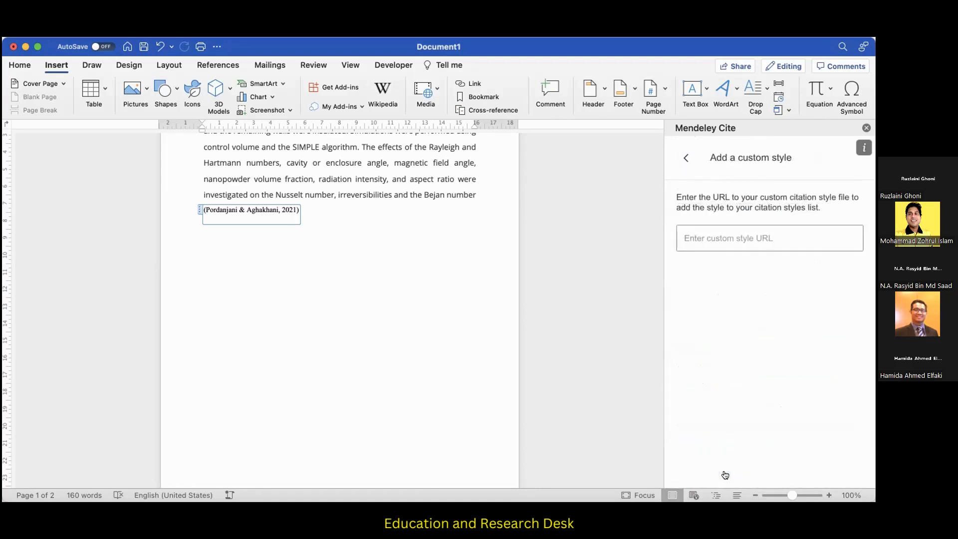
pyautogui.click(684, 159)
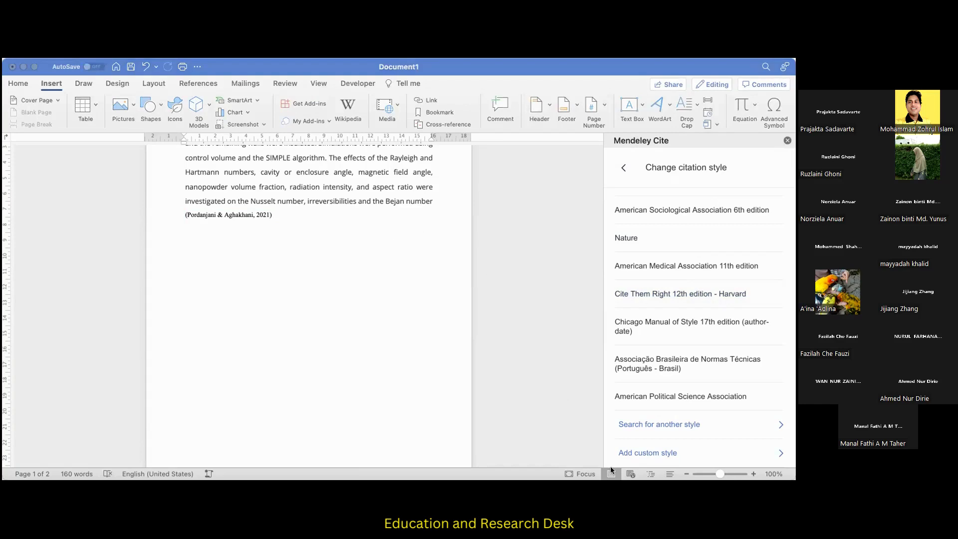
# Switch to Mendeley Reference Manager, close the notebook pages, and view the info details of the 2016 sound energy reference.
pyautogui.click(645, 465)
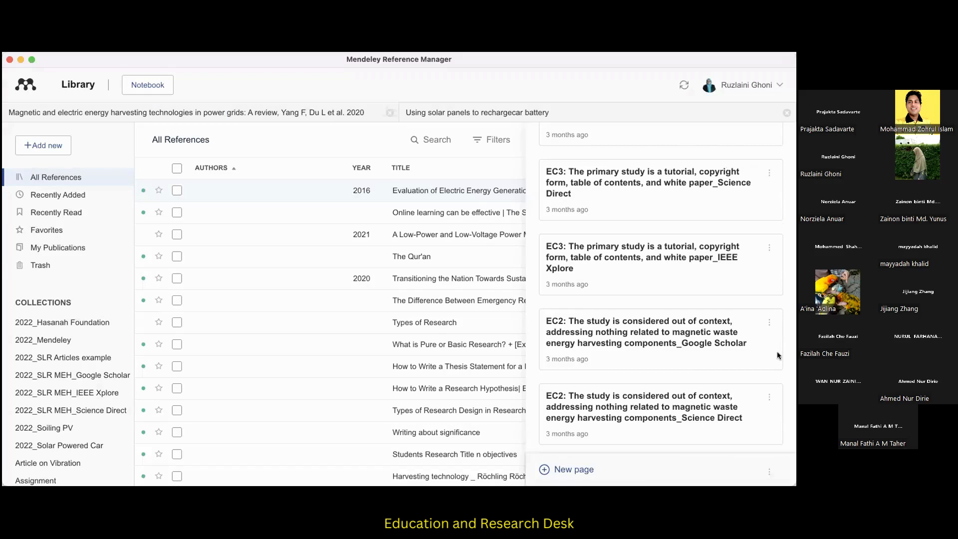
pyautogui.scroll(15, 779, 355)
pyautogui.click(780, 141)
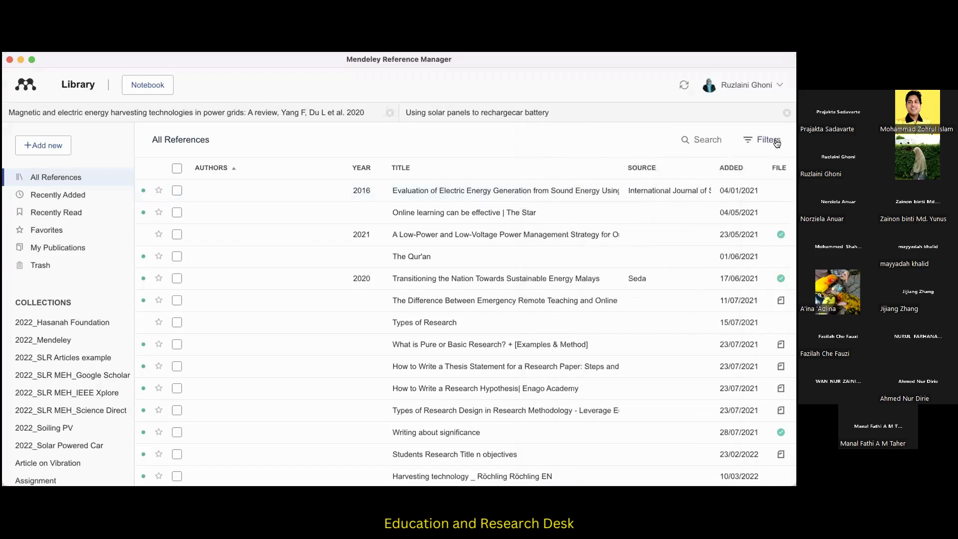
pyautogui.click(687, 190)
pyautogui.click(550, 140)
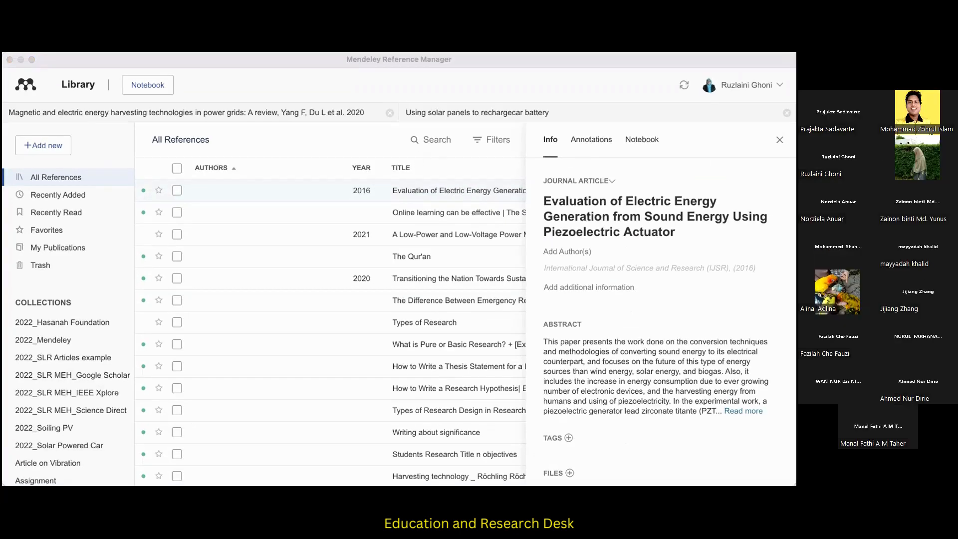
# Switch back to Word, update Mendeley Cite's citations from the library, and place the cursor below the inserted citation.
pyautogui.click(647, 457)
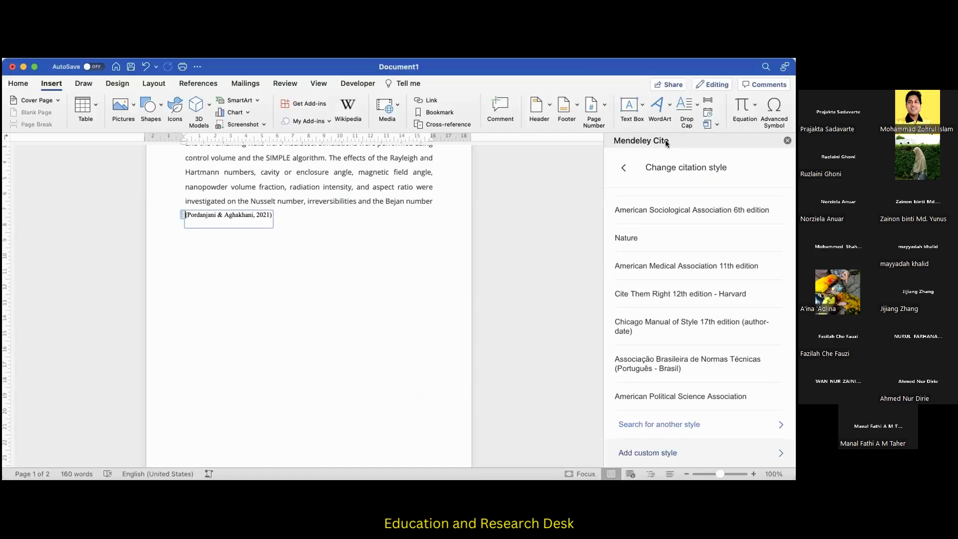
pyautogui.click(624, 167)
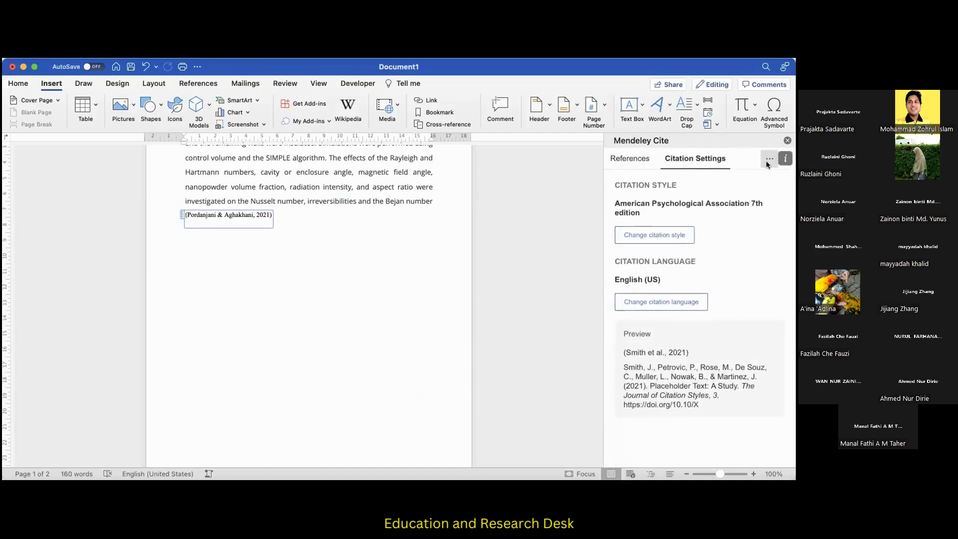
pyautogui.click(769, 160)
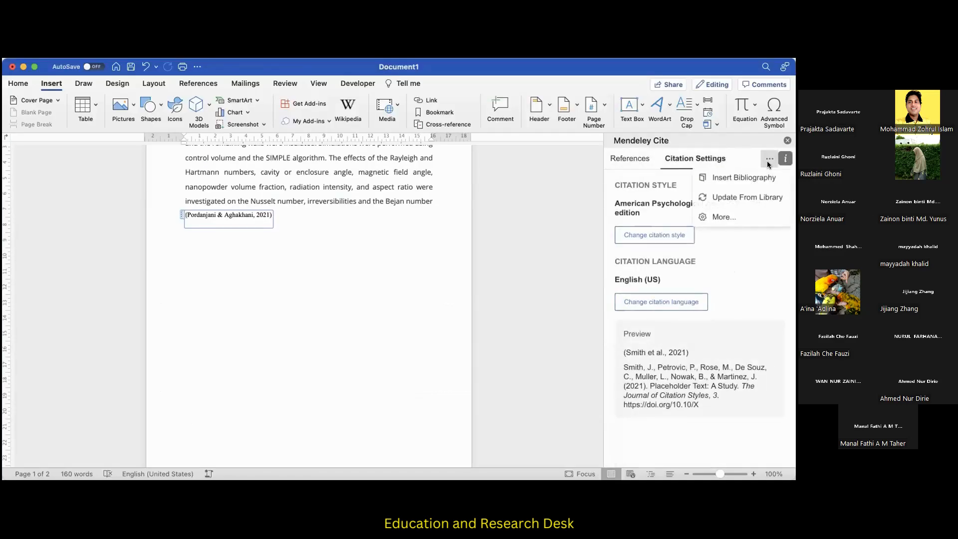
pyautogui.click(751, 198)
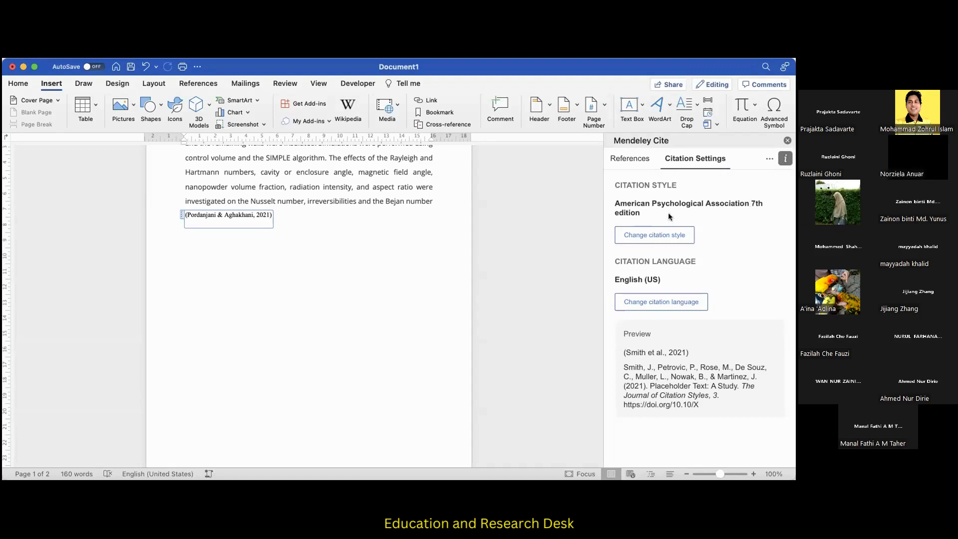
pyautogui.click(263, 231)
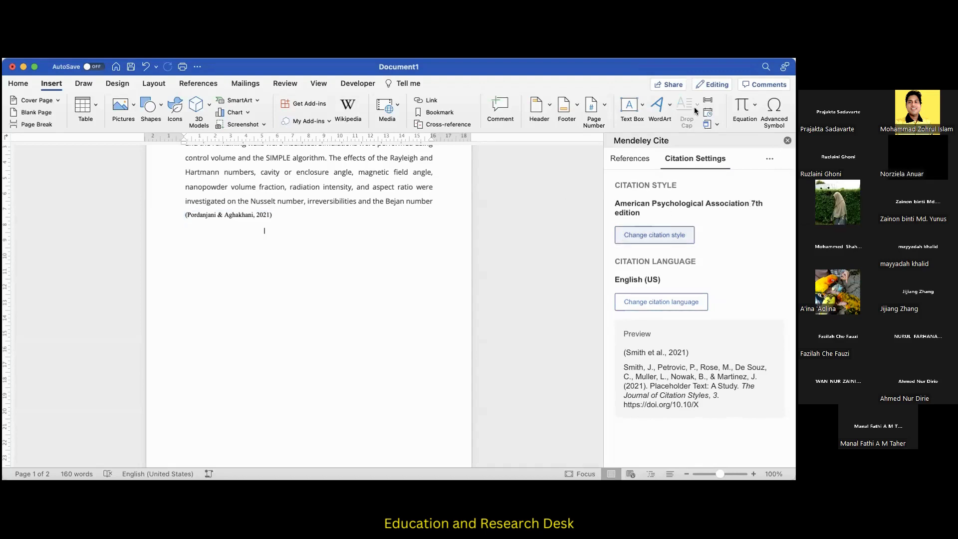
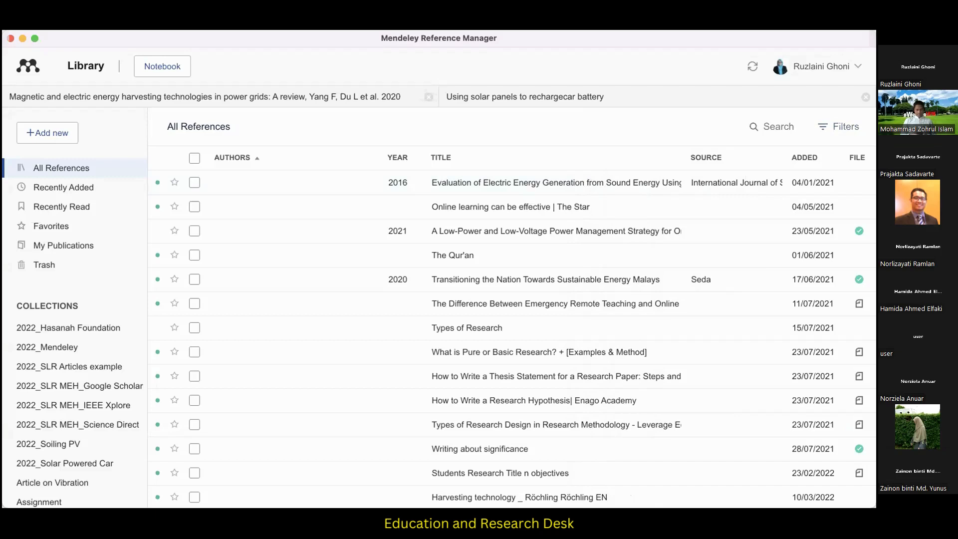
# Switch to the blank Word document, enter the text "Bbbbb", and open Mendeley Cite.
pyautogui.press('super+Tab')
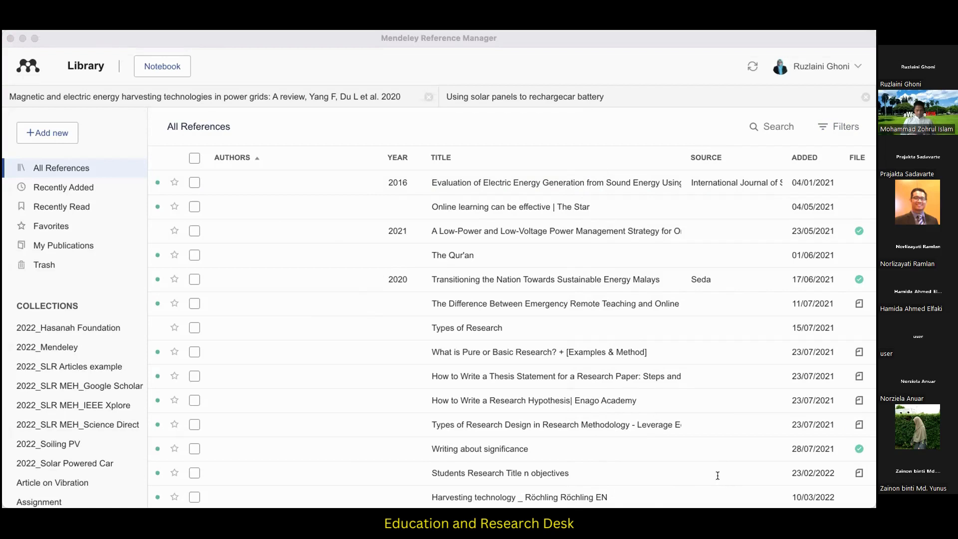
pyautogui.press('super+Tab')
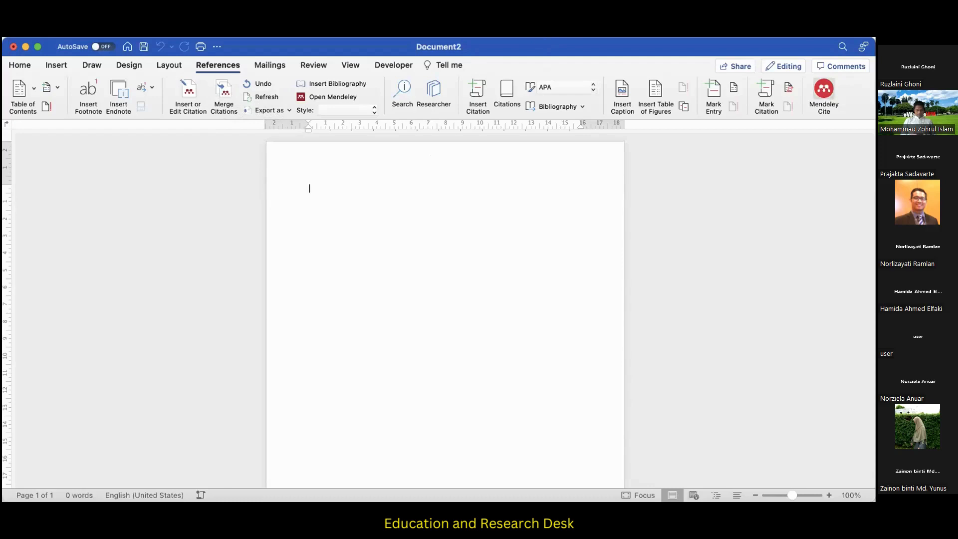
pyautogui.write('Bbbbb')
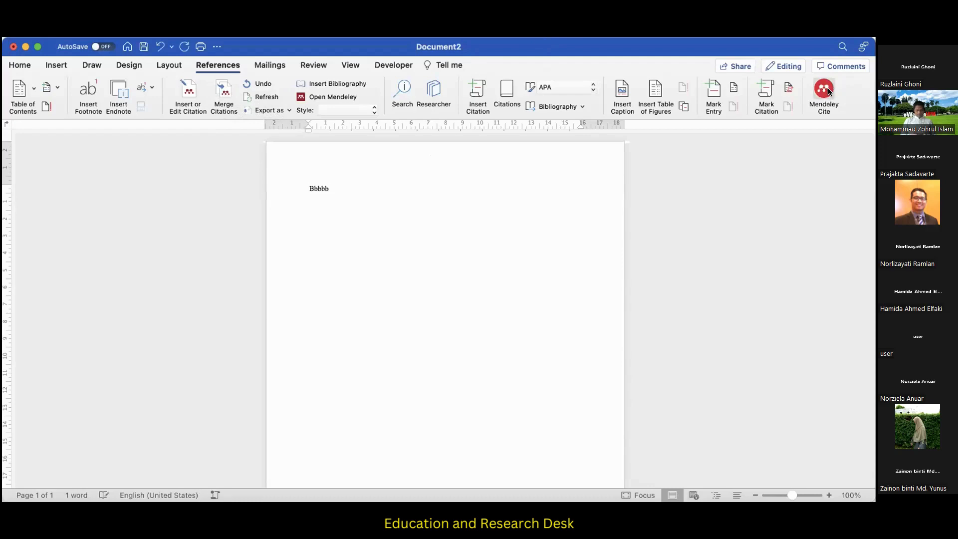
pyautogui.click(827, 90)
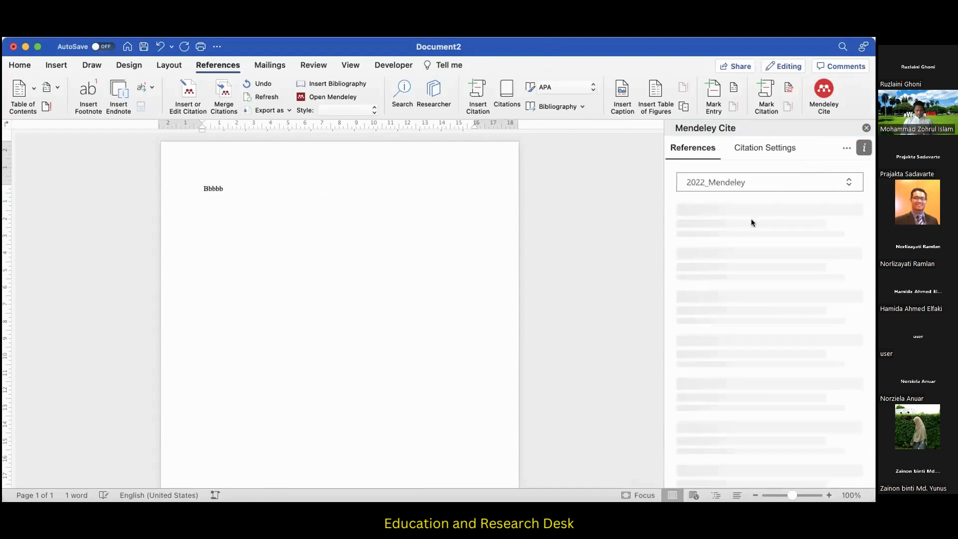
# Insert a combined citation after the text for four 2022_Mendeley references: natural convection, two-stage optimization, Lecture Notes 617, and automated lifting system performance.
pyautogui.click(281, 187)
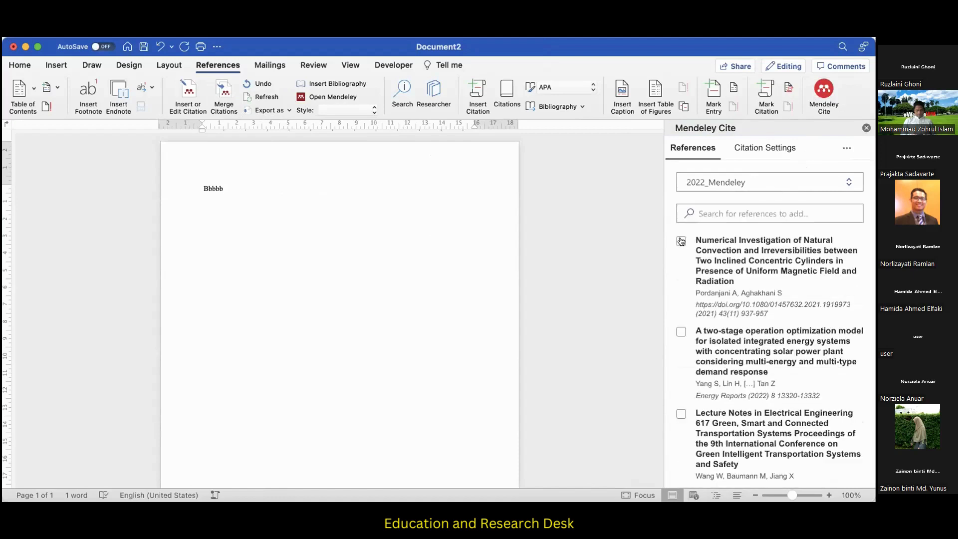
pyautogui.click(681, 241)
pyautogui.click(681, 332)
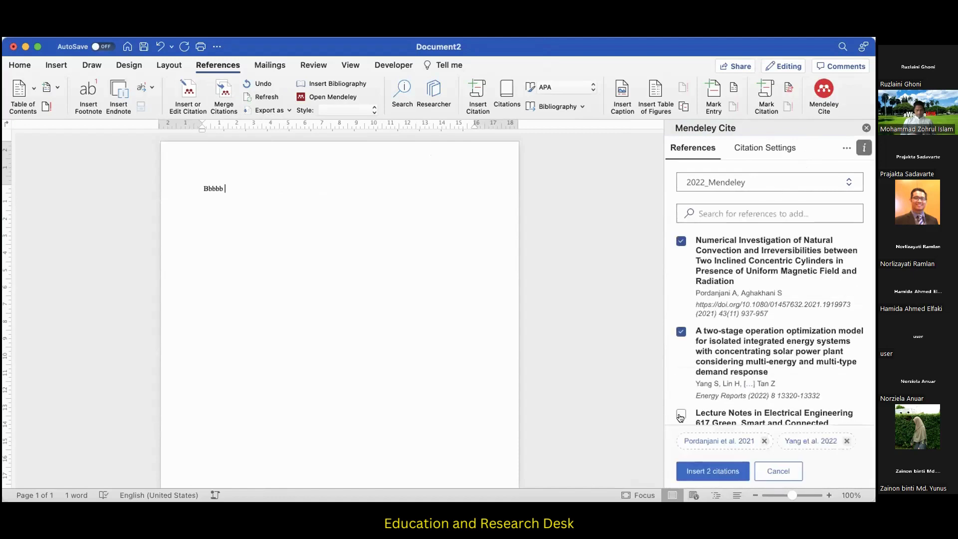
pyautogui.click(681, 414)
pyautogui.scroll(-5, 681, 282)
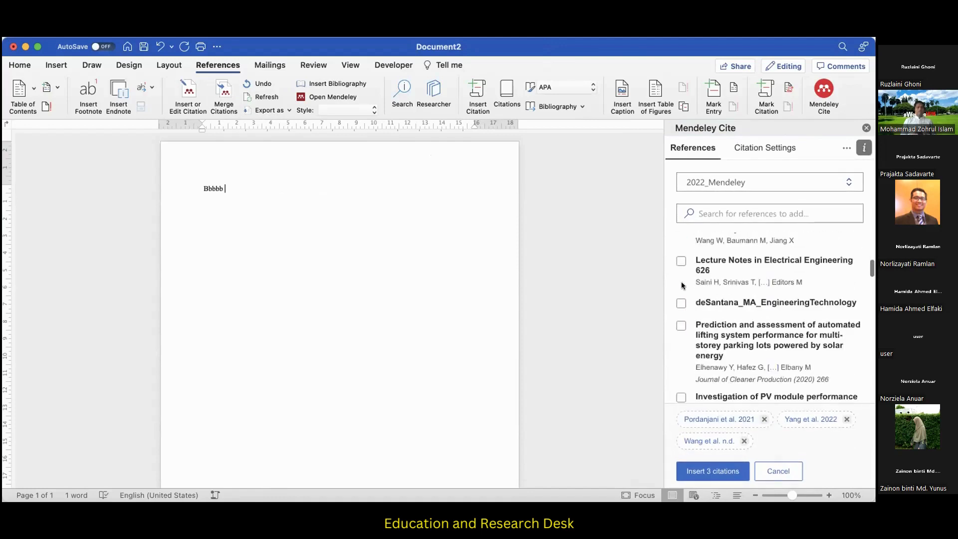
pyautogui.click(681, 326)
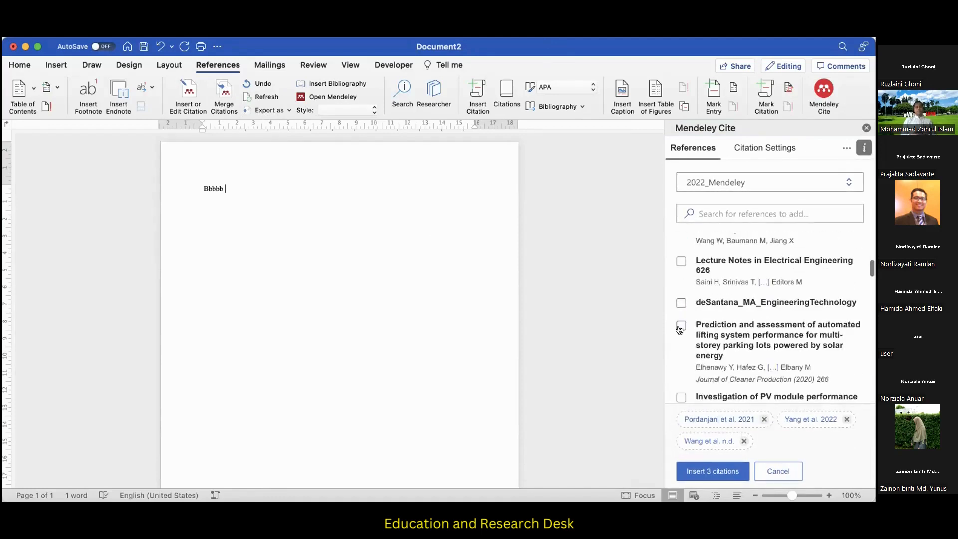
pyautogui.click(713, 471)
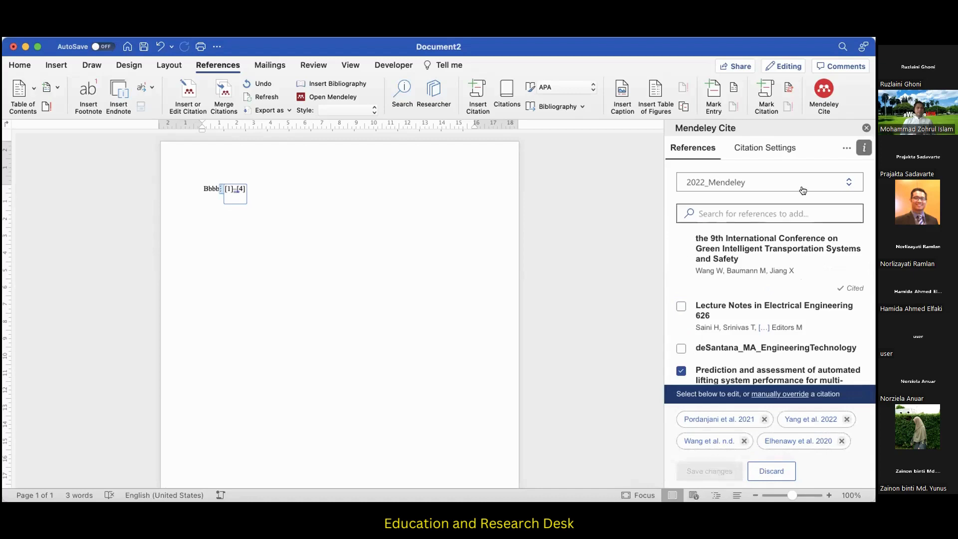
# Change the document's citation style to American Psychological Association 7th edition.
pyautogui.click(773, 147)
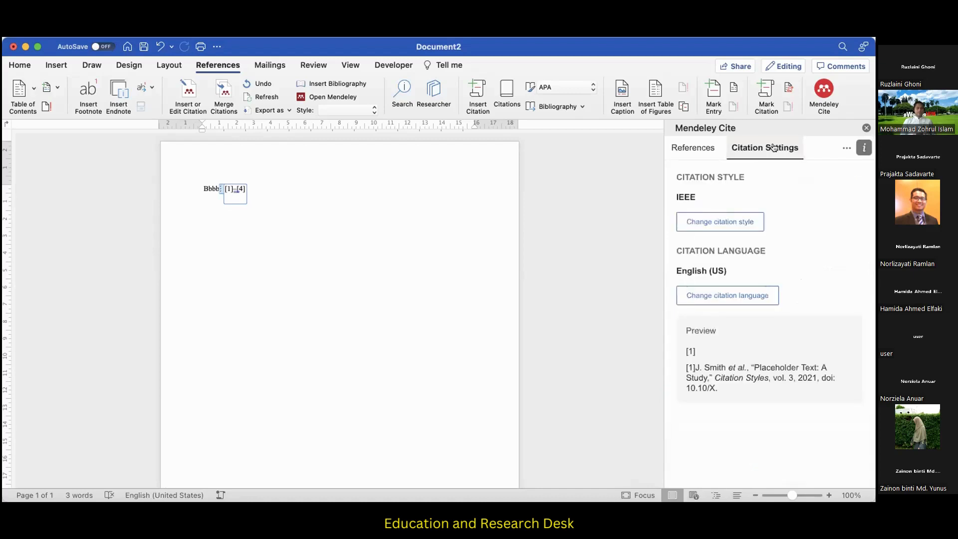
pyautogui.click(715, 221)
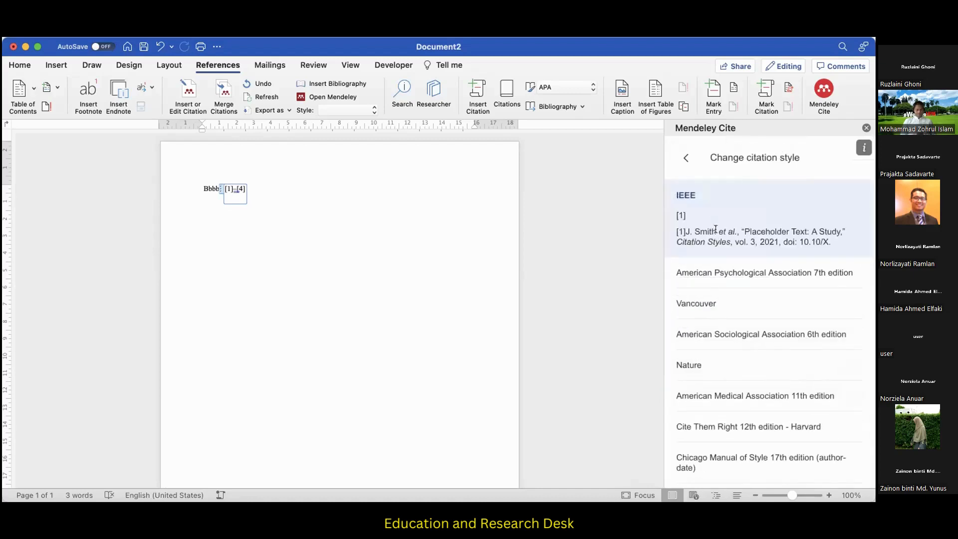
pyautogui.click(723, 275)
pyautogui.click(719, 469)
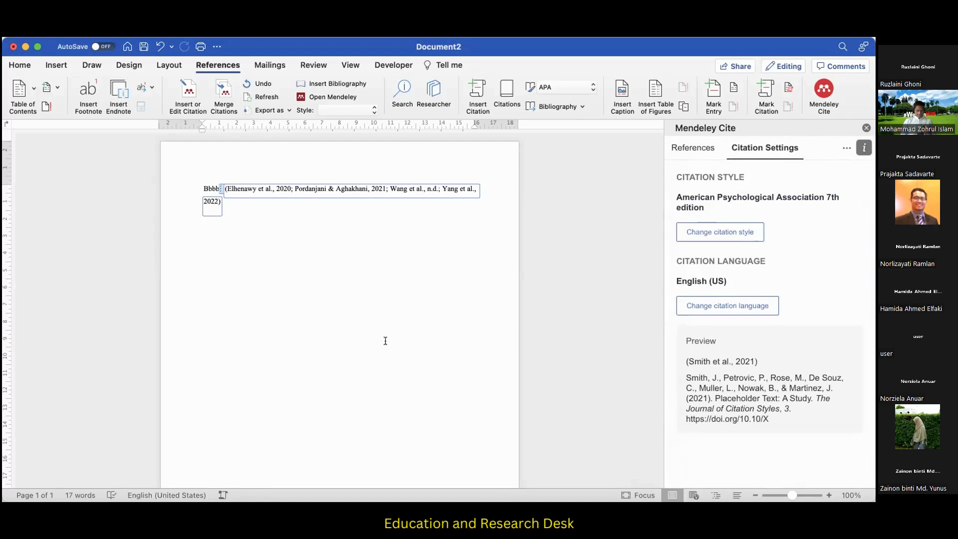
# Insert a separate citation of "Performance Investigation of a Solar Powered Electric Car" directly after the combined citation.
pyautogui.click(691, 152)
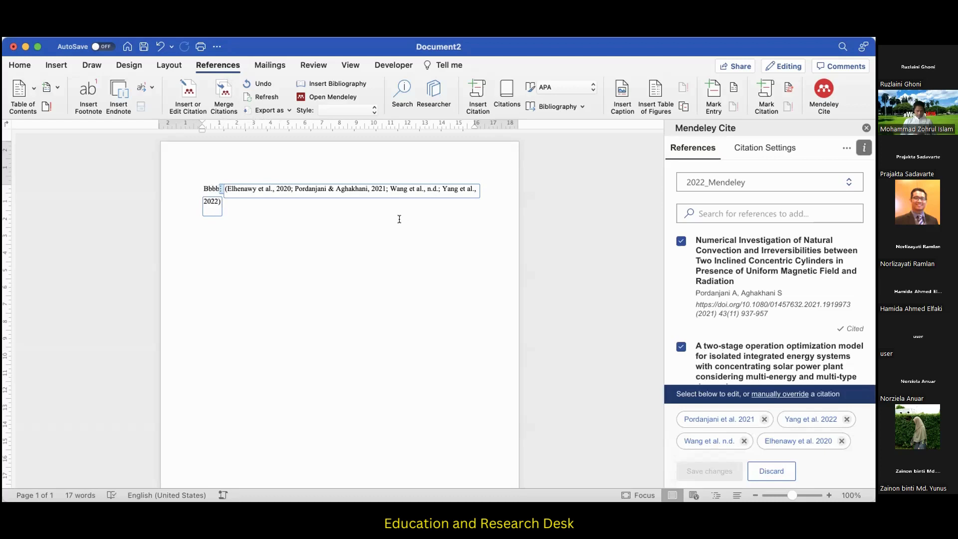
pyautogui.click(227, 203)
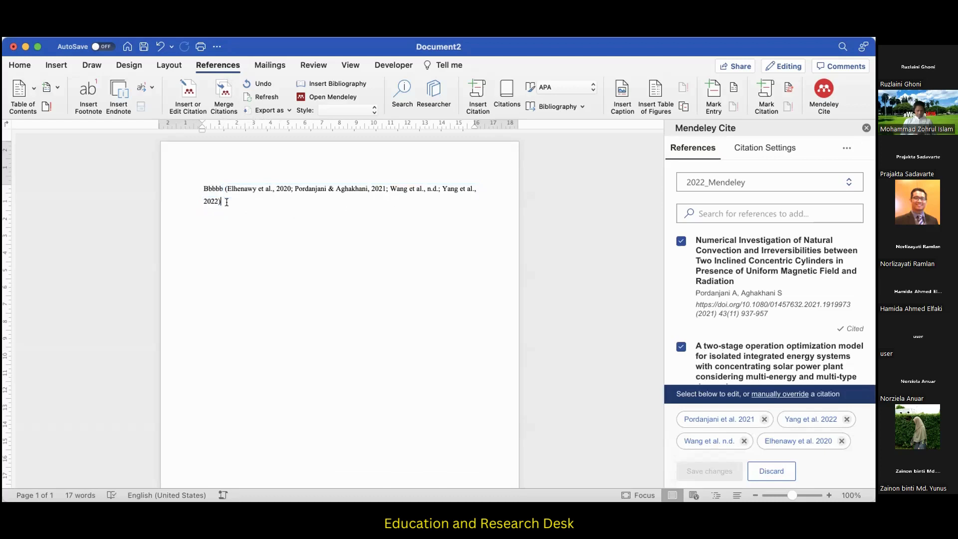
pyautogui.scroll(-10, 728, 356)
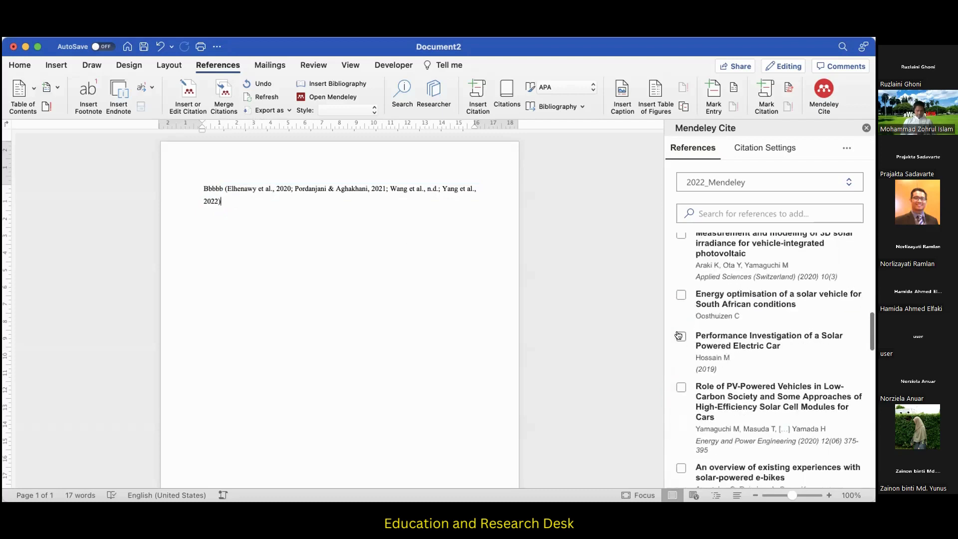
pyautogui.click(680, 336)
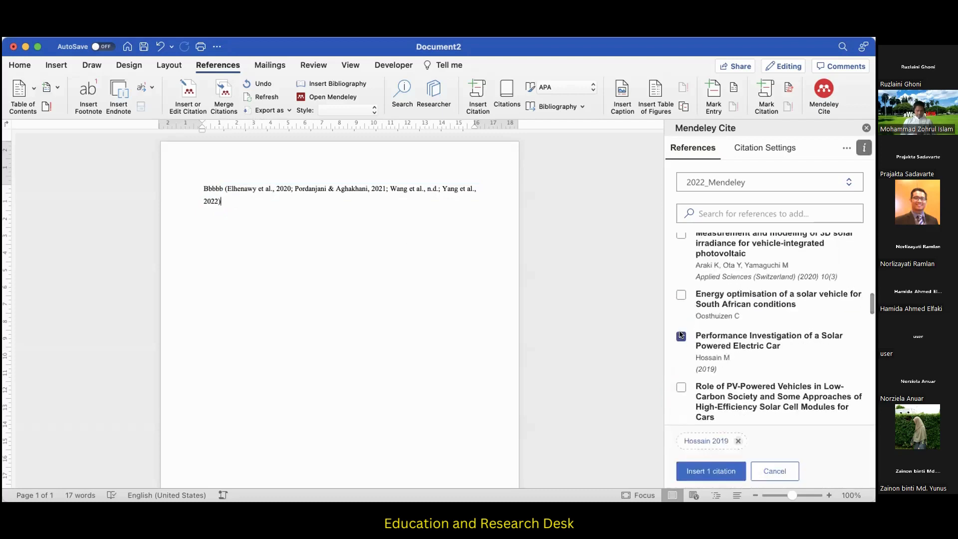
pyautogui.click(714, 470)
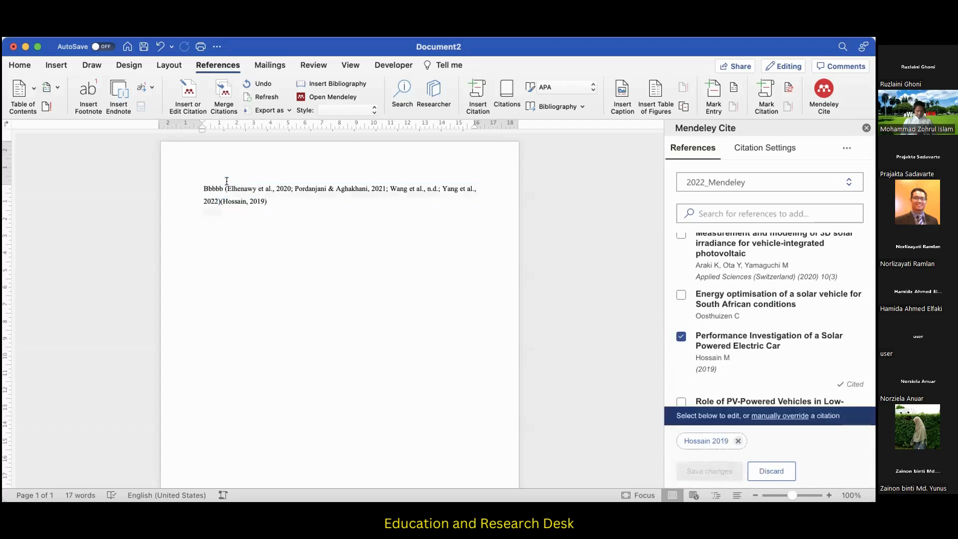
# Select both adjacent citations, update the references from the Mendeley library, and deselect the text.
pyautogui.moveTo(222, 186); pyautogui.dragTo(282, 208)
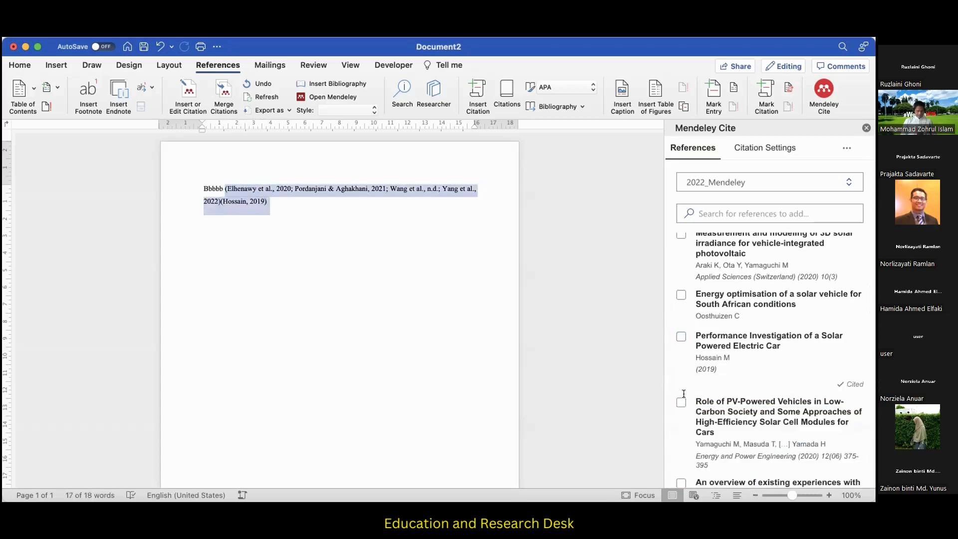
pyautogui.click(844, 149)
pyautogui.click(801, 191)
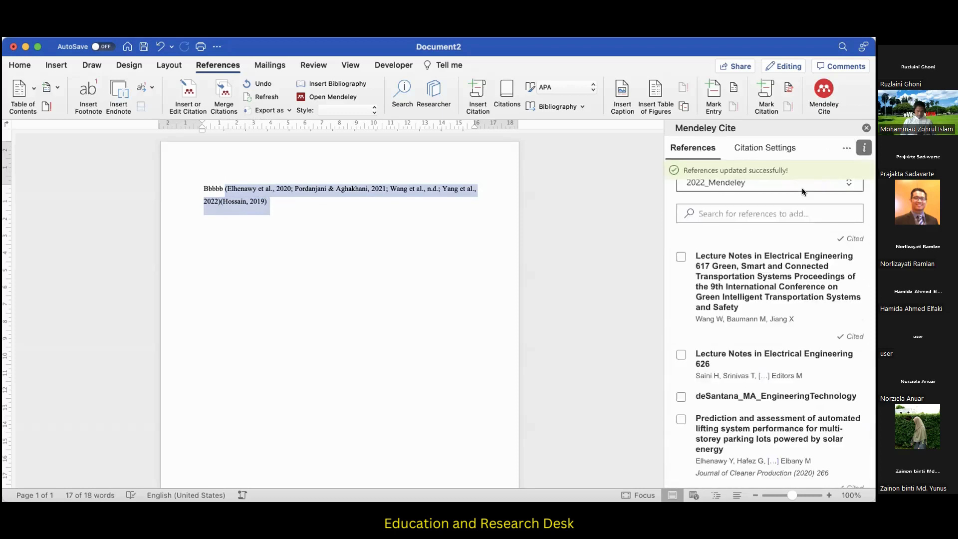
pyautogui.click(418, 236)
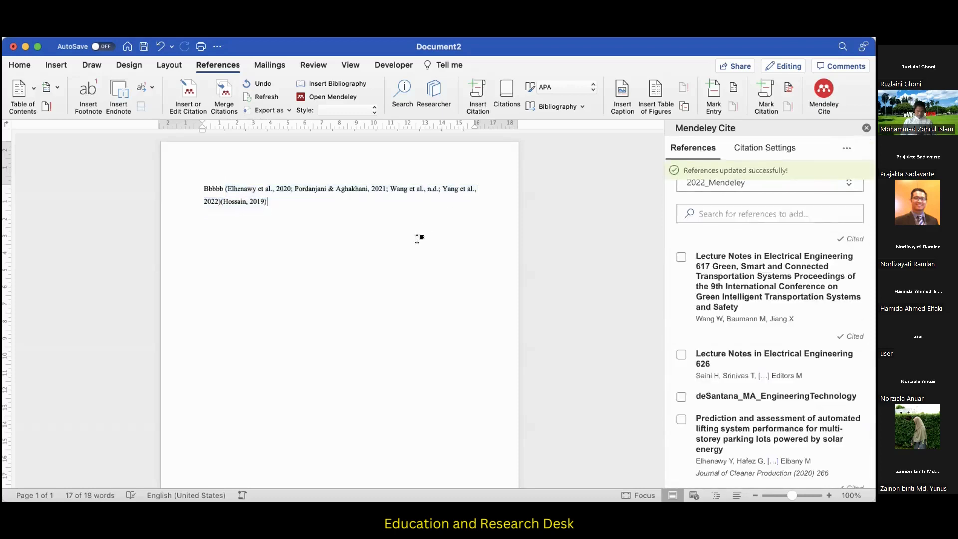
# Delete both adjacent citations, keeping only the text "Bbbbb" in the document.
pyautogui.click(220, 203)
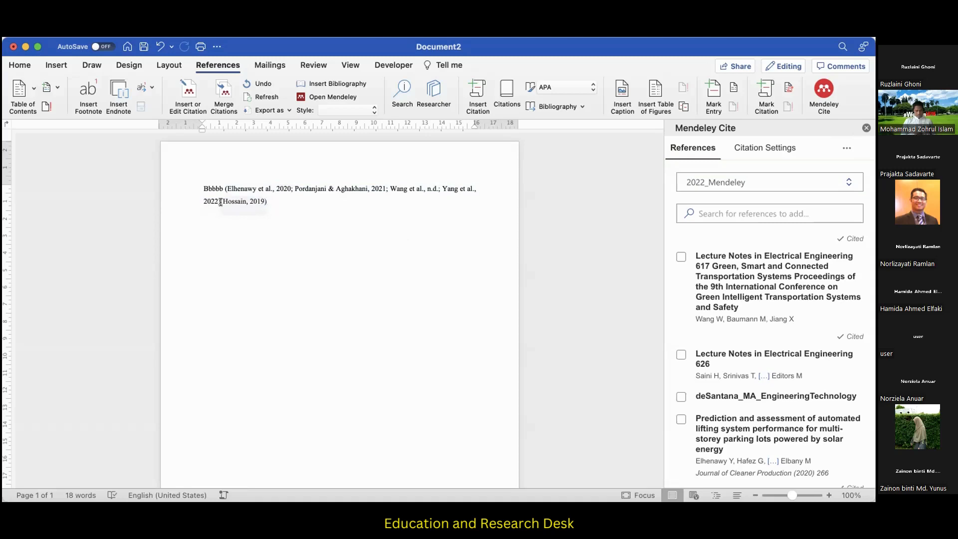
pyautogui.moveTo(223, 188); pyautogui.dragTo(272, 199)
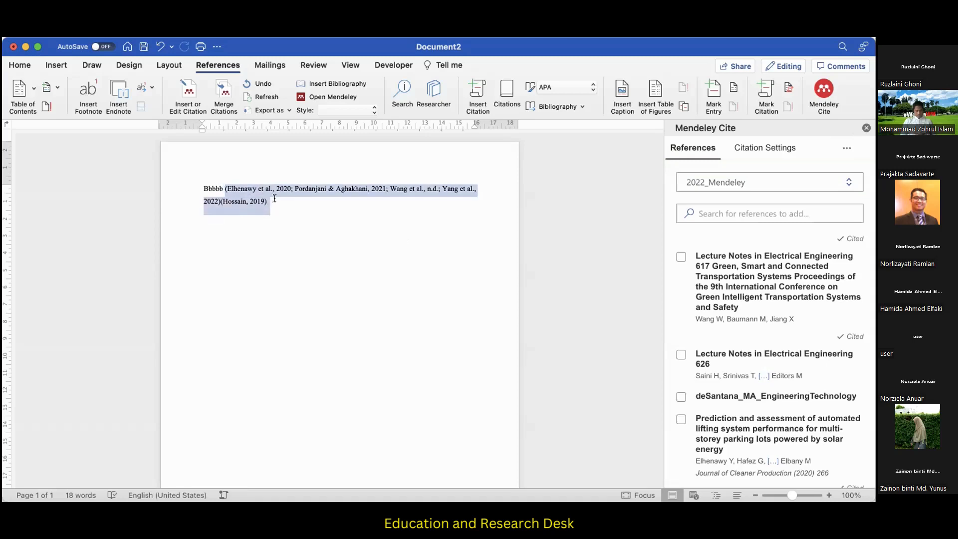
pyautogui.press('BackSpace')
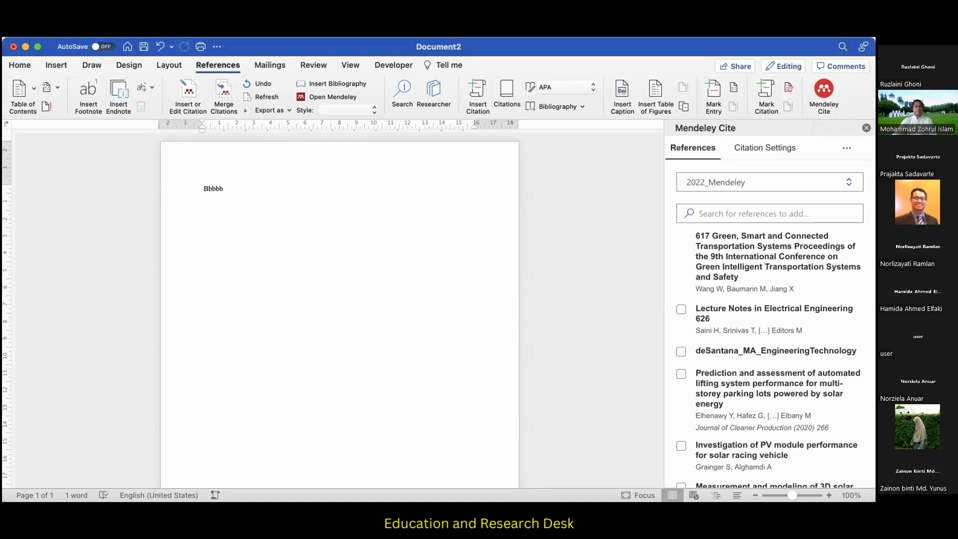
# Switch to Mendeley Reference Manager, minimize its window, and close the Word document.
pyautogui.click(702, 488)
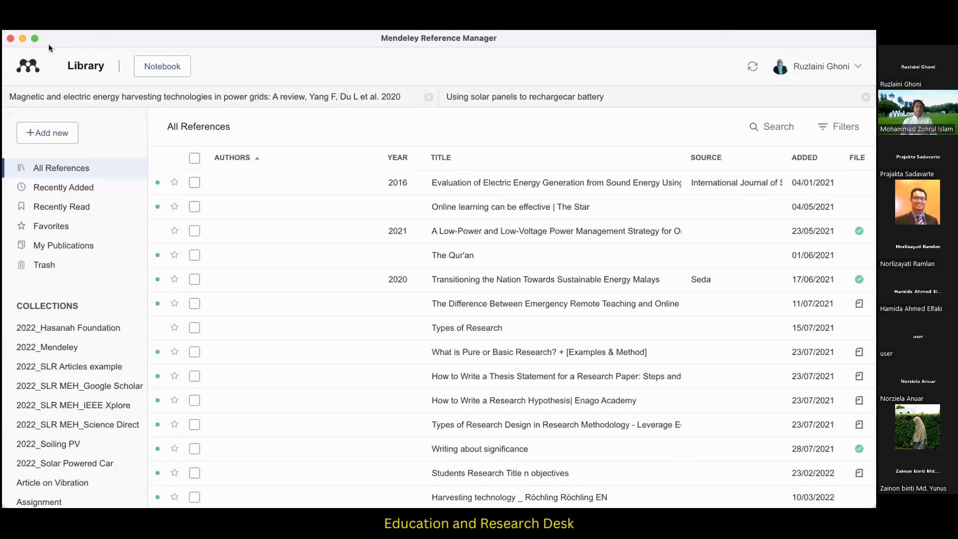
pyautogui.click(21, 38)
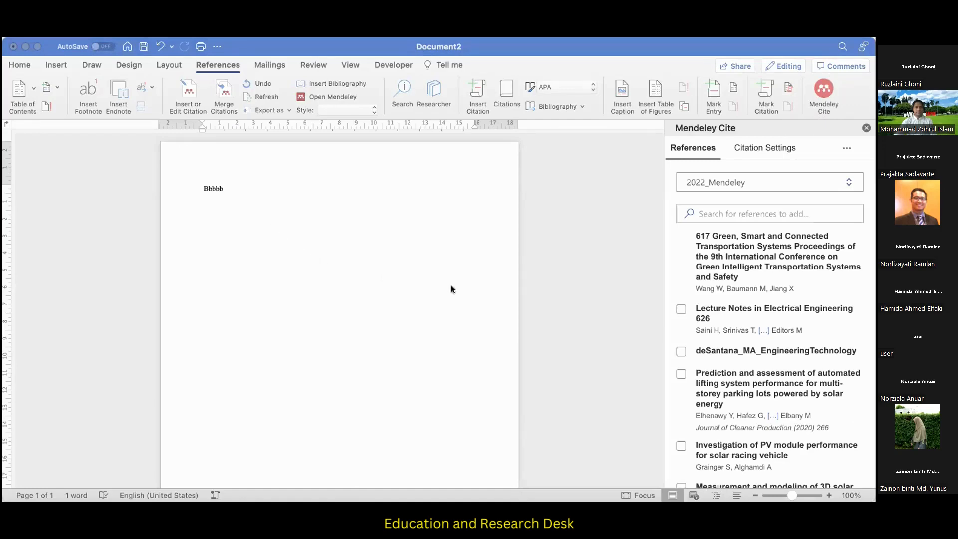
pyautogui.press('super+w')
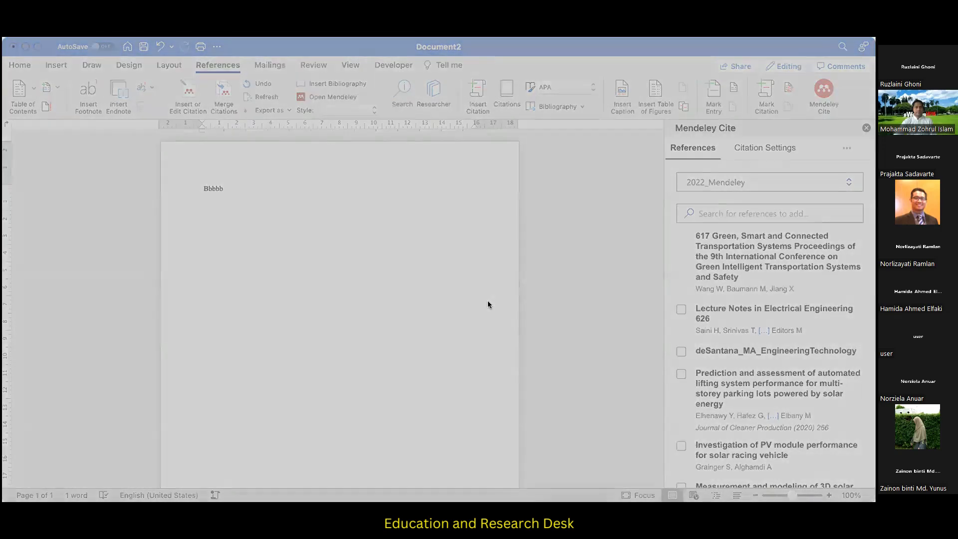
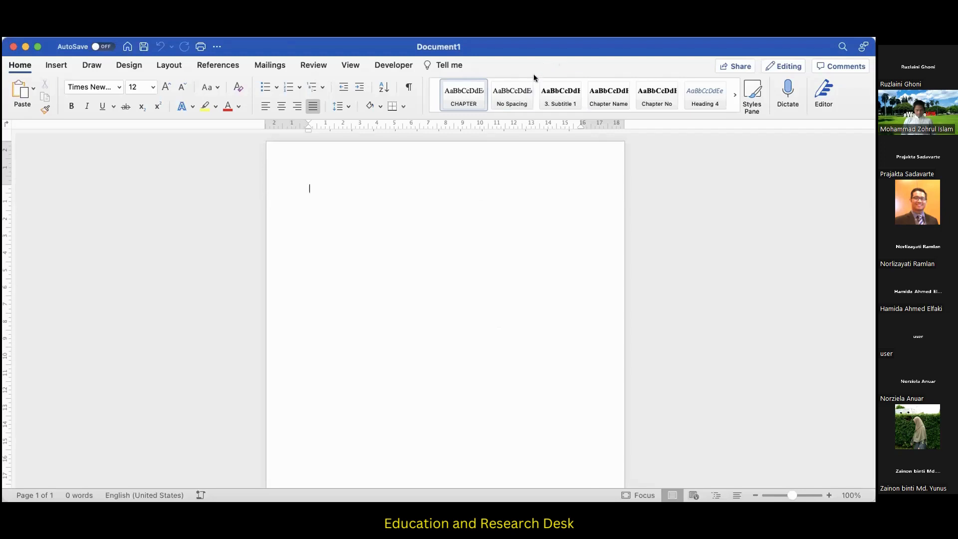
# Open the Mendeley Cite add-in beside the blank Word document, showing the references of the 2022_Mendeley collection.
pyautogui.click(217, 64)
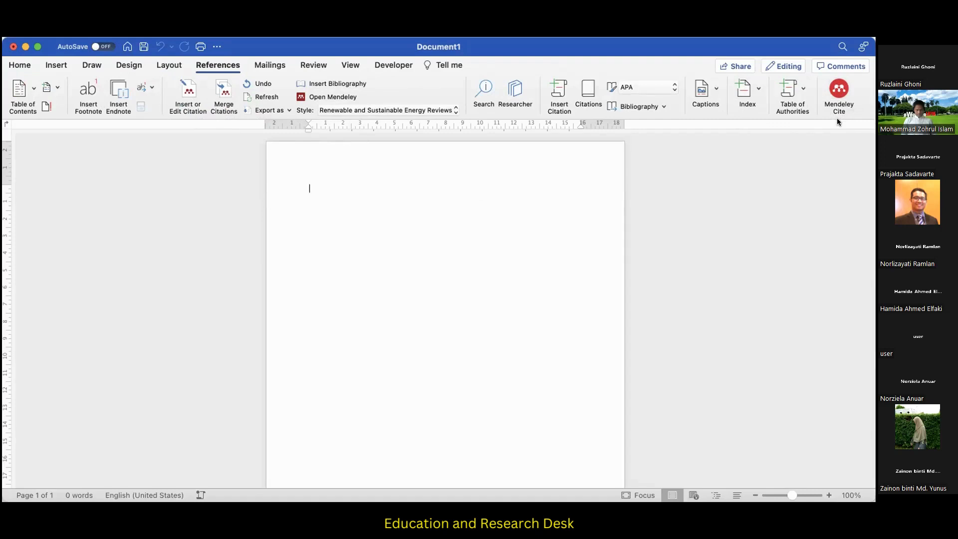
pyautogui.click(836, 90)
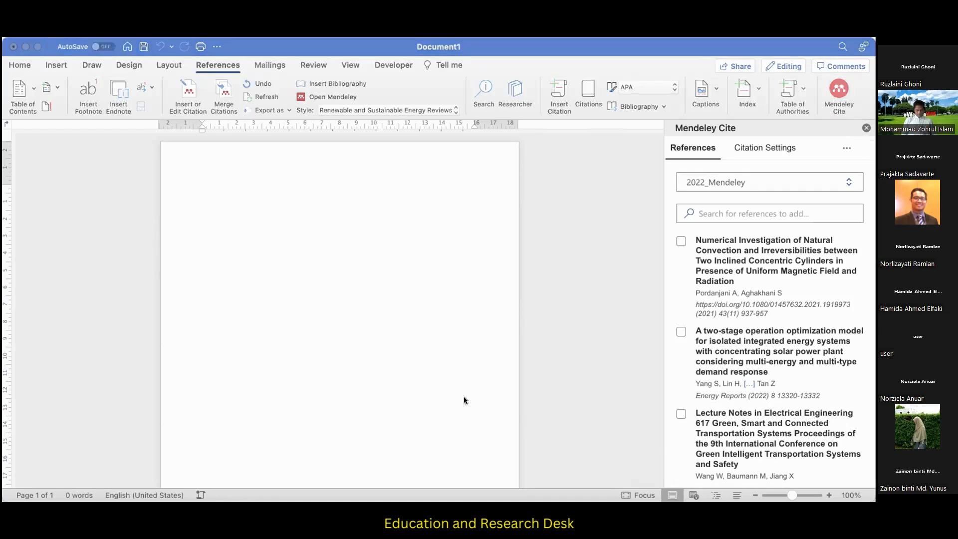
pyautogui.click(526, 422)
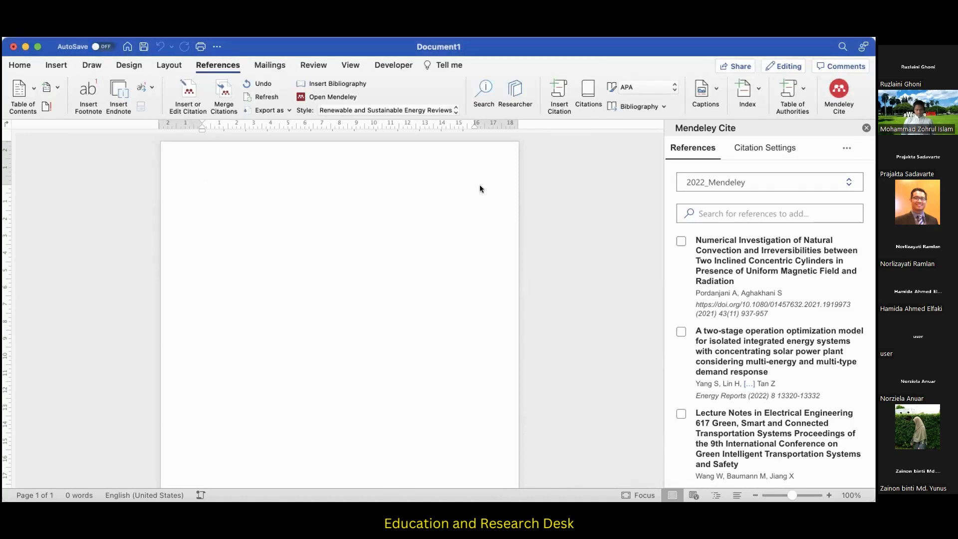
pyautogui.click(415, 514)
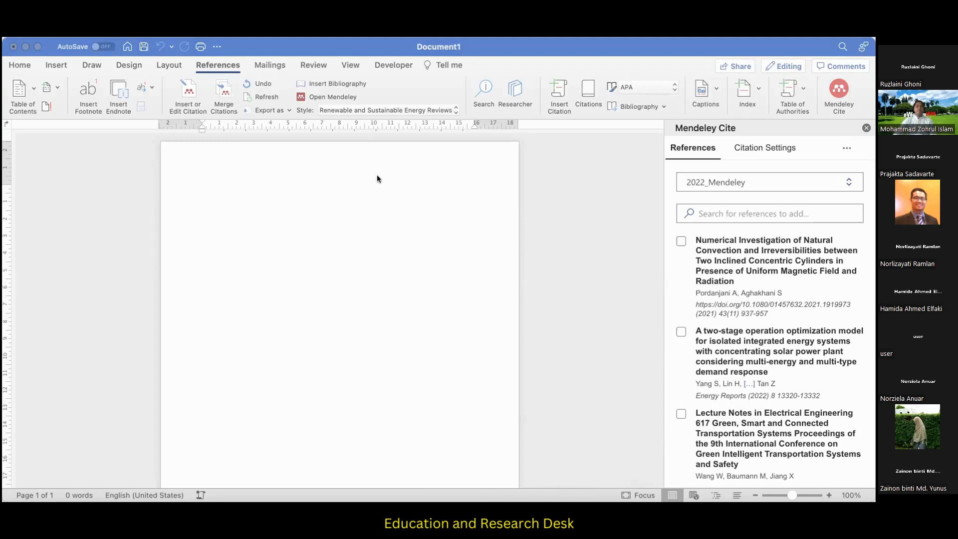
# Switch to Mendeley Reference Manager, view the install options for Mendeley Web Importer and Mendeley Cite for Microsoft Word, and close its window.
pyautogui.press('super+Tab')
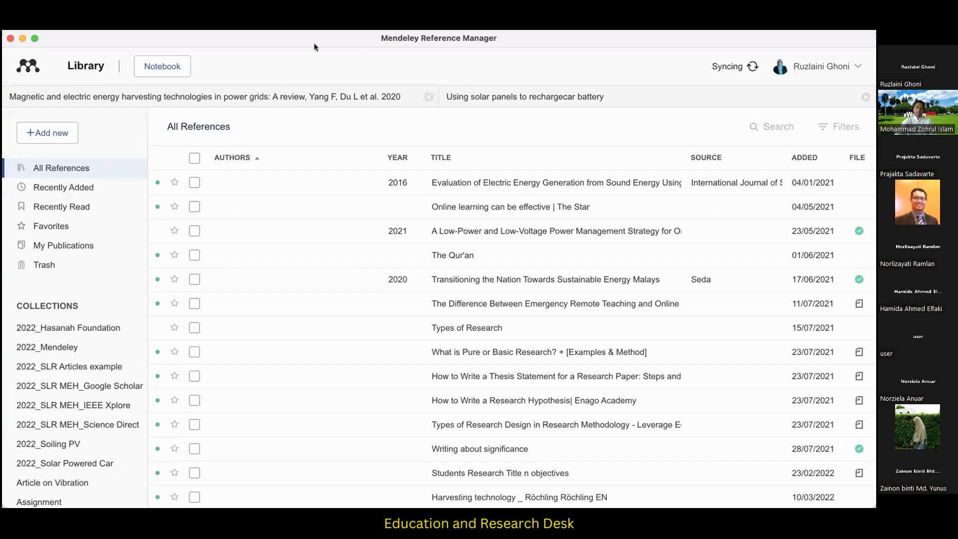
pyautogui.click(225, 25)
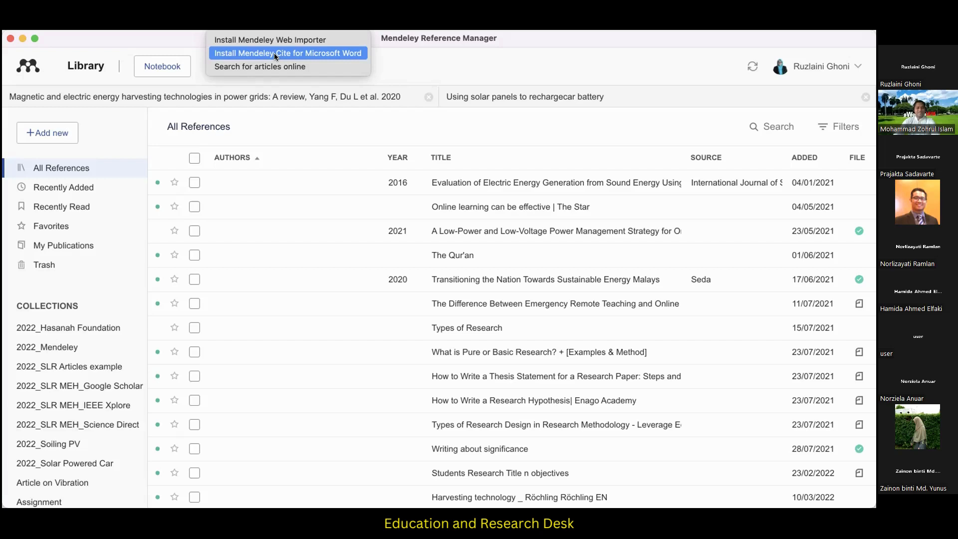
pyautogui.click(561, 40)
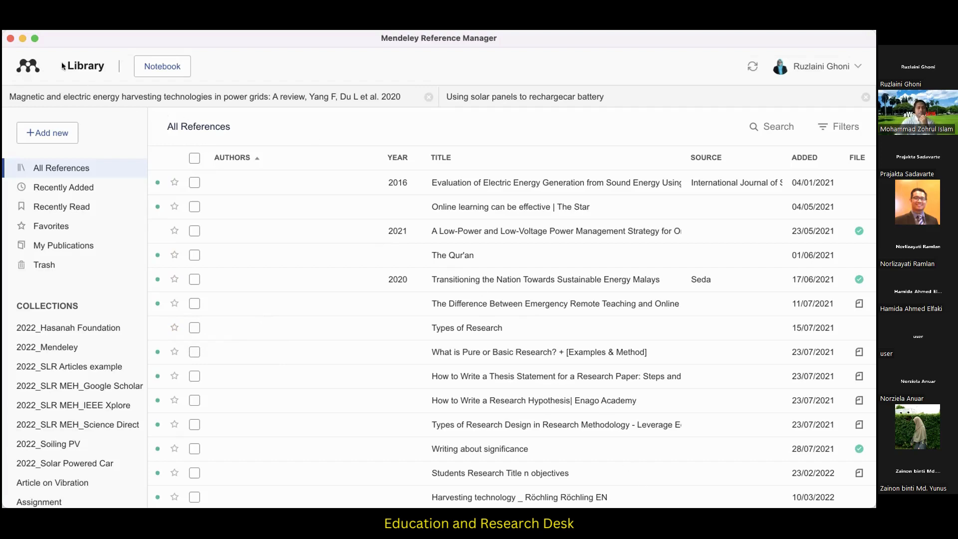
pyautogui.click(10, 39)
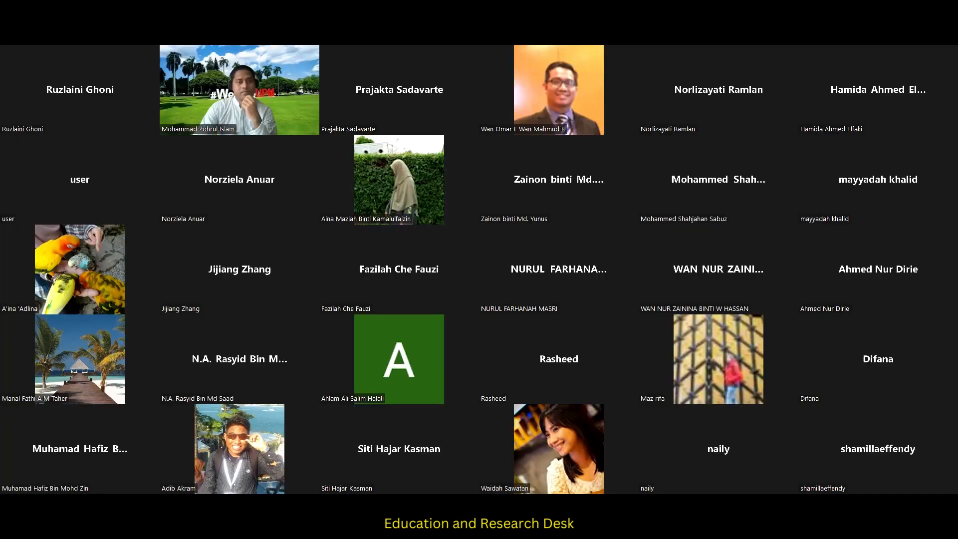